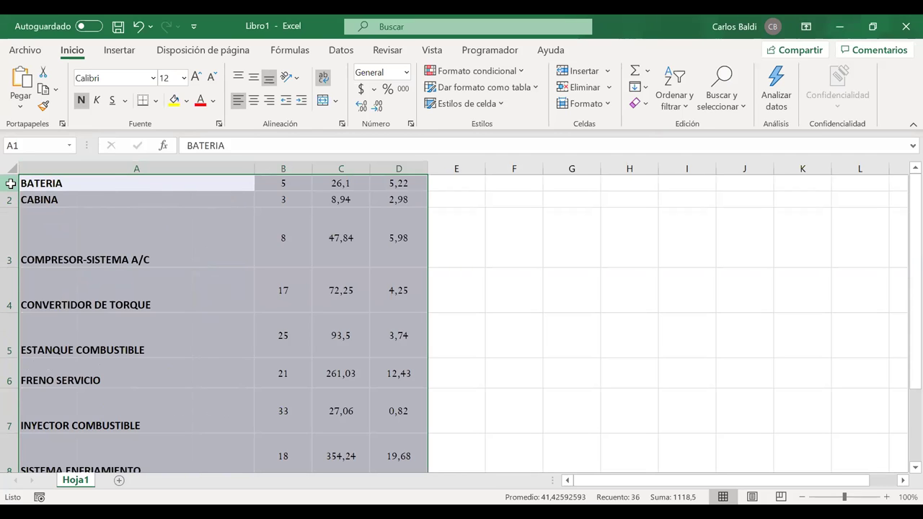
Reduce rows 1 to 11 to one uniform, compact height that fits a single line of text.
{"action": "key", "text": "shift+space"}
{"action": "scroll", "coordinate": [9, 402], "scroll_direction": "down", "scroll_amount": 1}
{"action": "left_click_drag", "start_coordinate": [9, 401], "coordinate": [10, 402]}
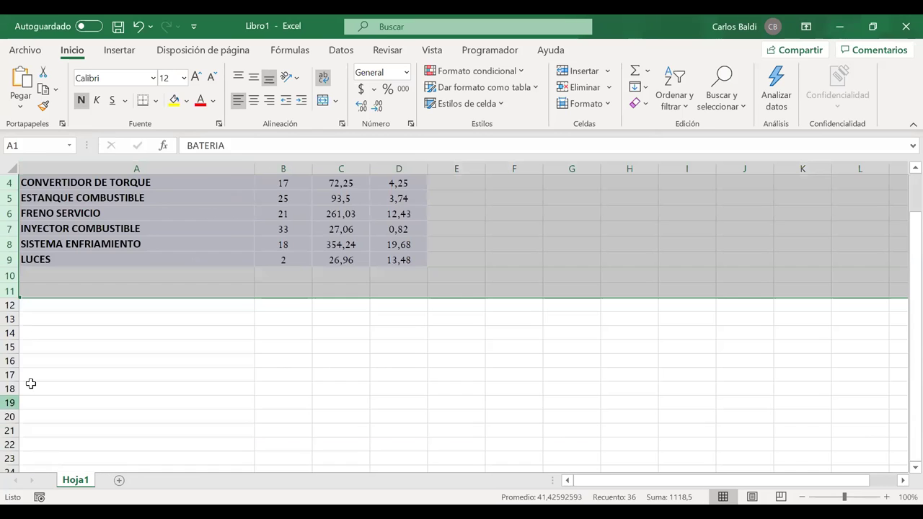
{"action": "scroll", "coordinate": [233, 227], "scroll_direction": "up", "scroll_amount": 1}
{"action": "left_click", "coordinate": [766, 447]}
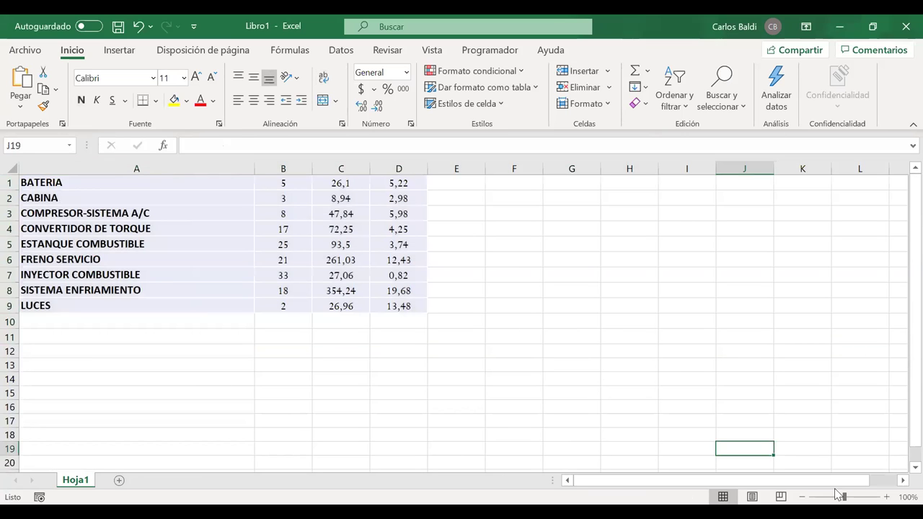
Move the component data block from A1:D9 down two rows so that it starts at A3.
{"action": "left_click", "coordinate": [802, 497]}
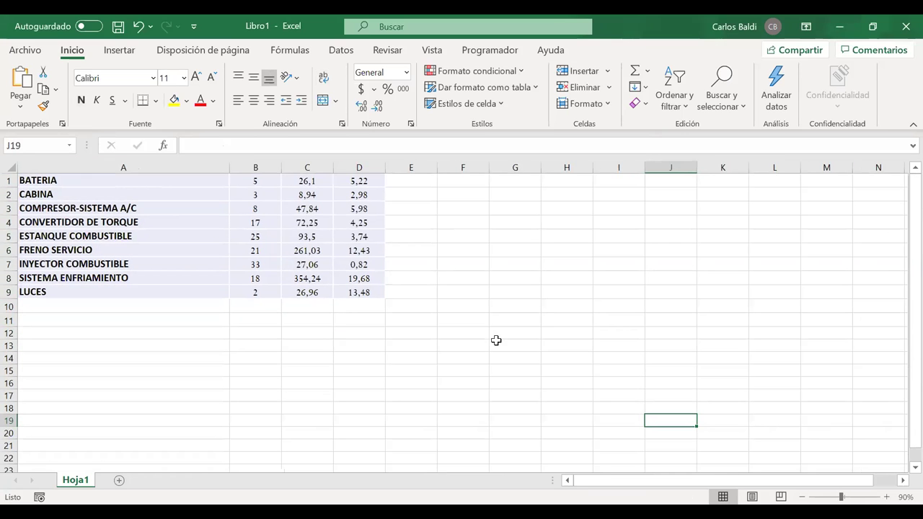
{"action": "left_click_drag", "start_coordinate": [99, 182], "coordinate": [351, 290]}
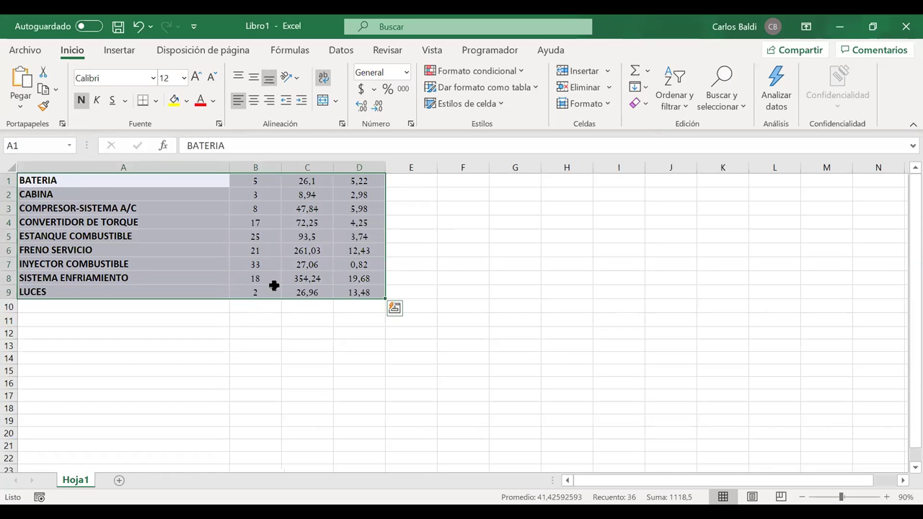
{"action": "left_click_drag", "start_coordinate": [218, 304], "coordinate": [218, 332]}
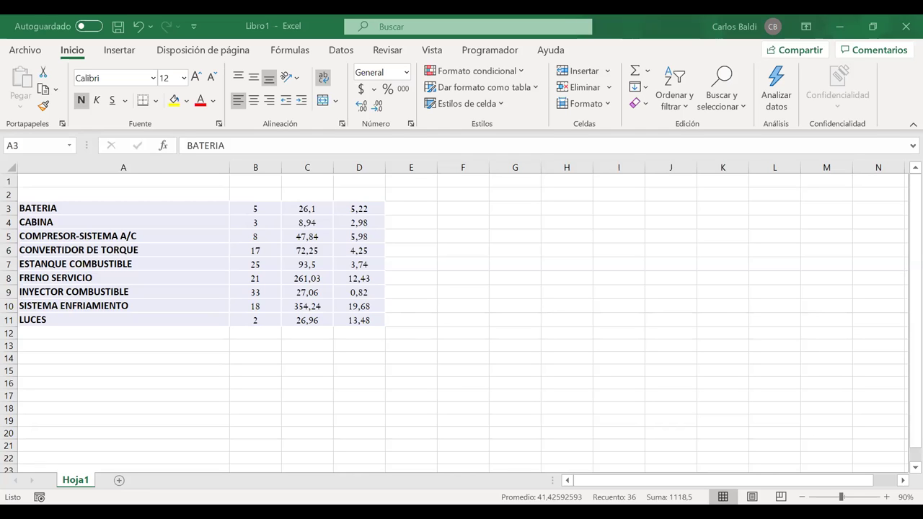
Add the title "ANÁLISIS JACK KNIFE CAMIÓN TOLVA (1 AÑO DE ANÁLISIS)" and headers COMPONENTES, FALLAS, TIEMPO DE PARADA AÑO (hora), MTTR above the data at size 12.
{"action": "left_click", "coordinate": [134, 181]}
{"action": "type", "text": "ANÁLISIS JACK KNIFE CAMIÓN TOLVA (1 AÑO DE ANÁLISIS) COMPONENTES\tFALLAS\tTIEMPO\tMTTR"}
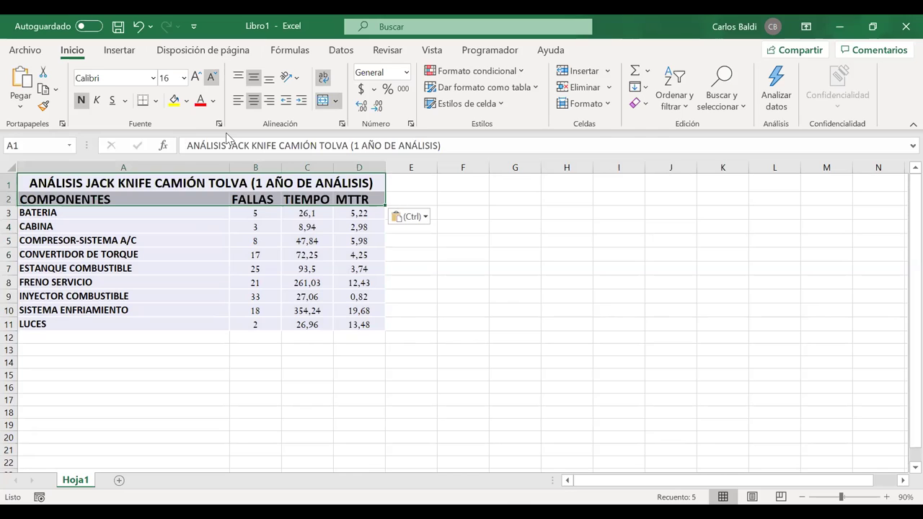
{"action": "left_click", "coordinate": [211, 77]}
{"action": "left_click", "coordinate": [211, 76]}
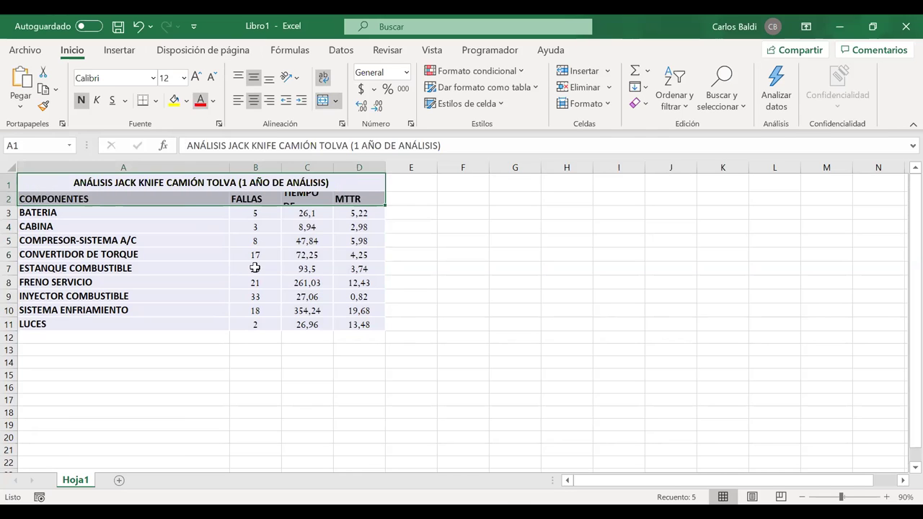
Fit the "TIEMPO DE PARADA AÑO (hora)" header on two wrapped lines by resizing column C and row 2, and narrow column A.
{"action": "left_click", "coordinate": [353, 217]}
{"action": "double_click", "coordinate": [335, 169]}
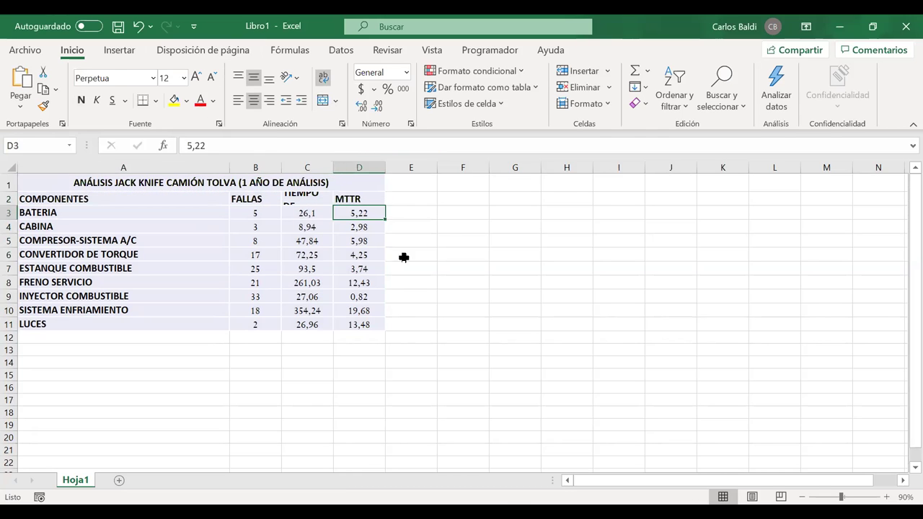
{"action": "left_click", "coordinate": [306, 196]}
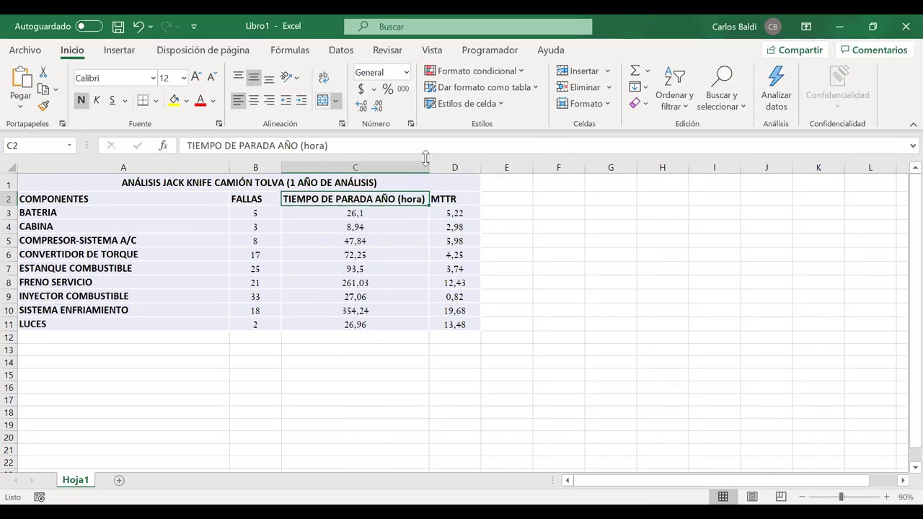
{"action": "left_click_drag", "start_coordinate": [429, 167], "coordinate": [361, 167]}
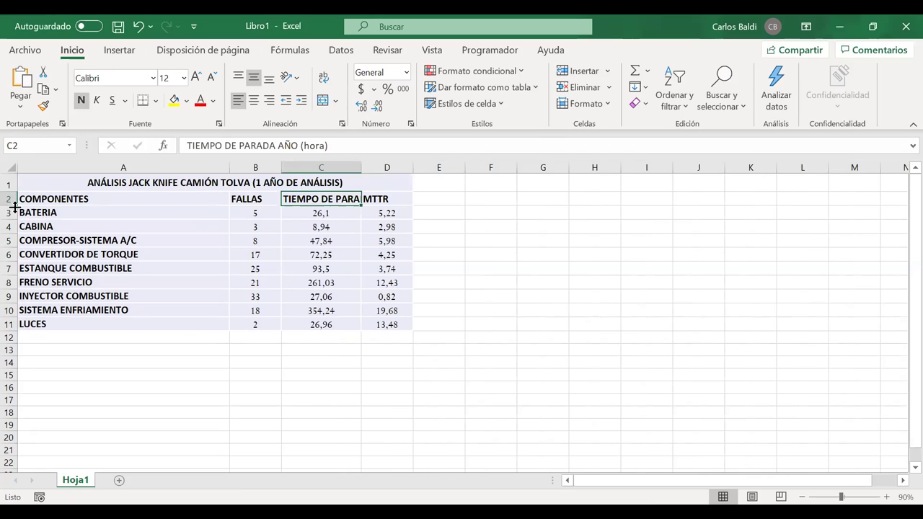
{"action": "left_click_drag", "start_coordinate": [14, 206], "coordinate": [15, 218]}
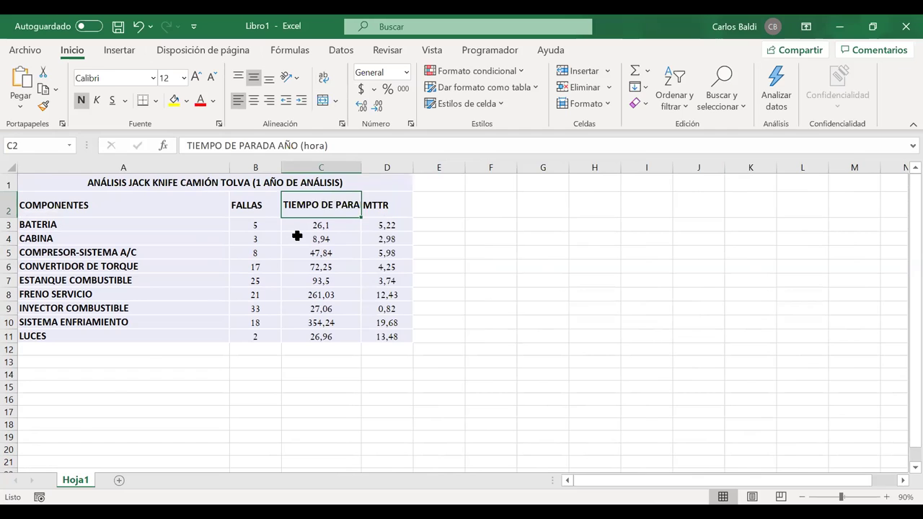
{"action": "left_click", "coordinate": [323, 81]}
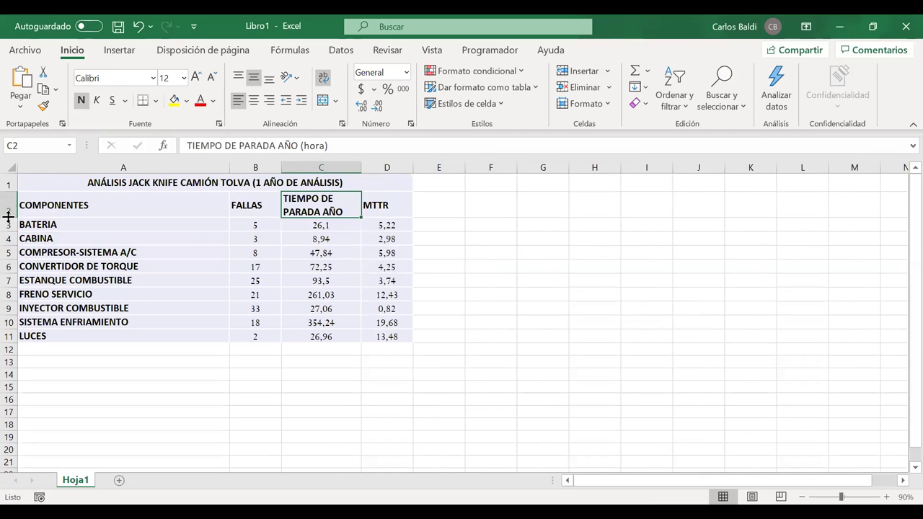
{"action": "left_click_drag", "start_coordinate": [8, 216], "coordinate": [8, 219]}
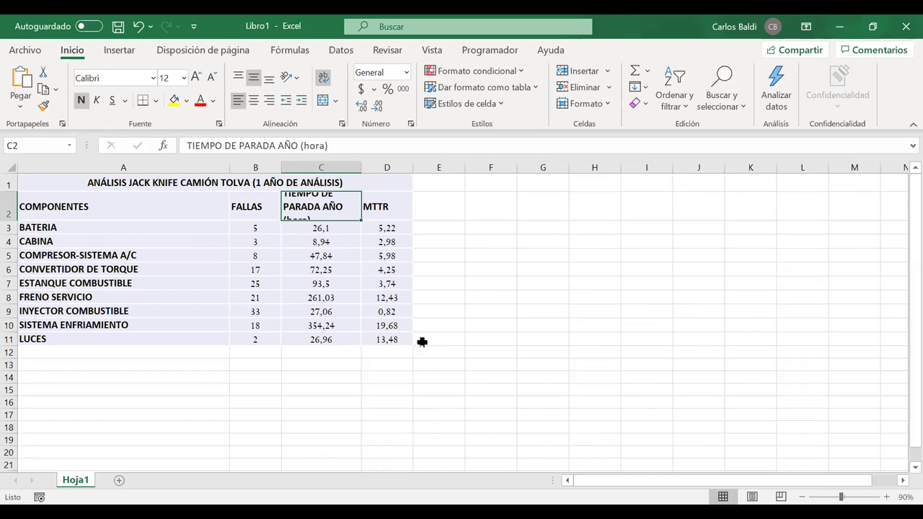
{"action": "double_click", "coordinate": [365, 164]}
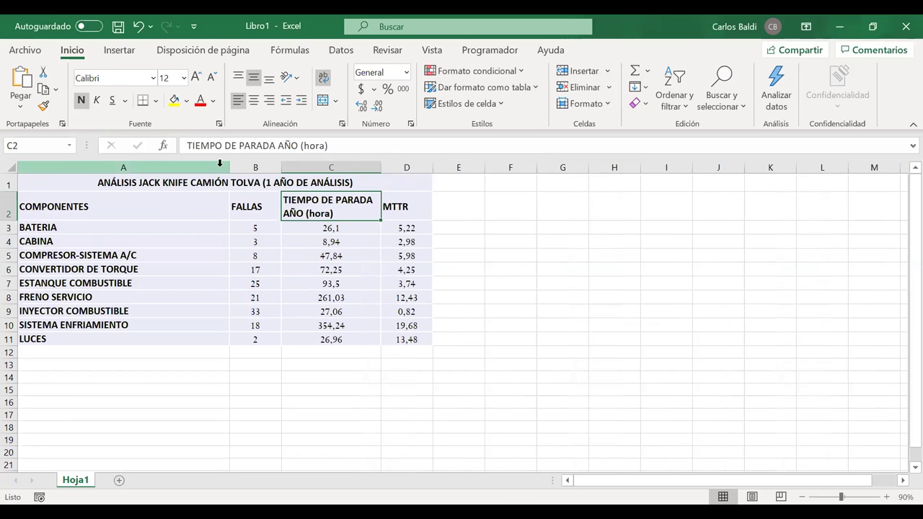
{"action": "left_click_drag", "start_coordinate": [227, 167], "coordinate": [174, 166]}
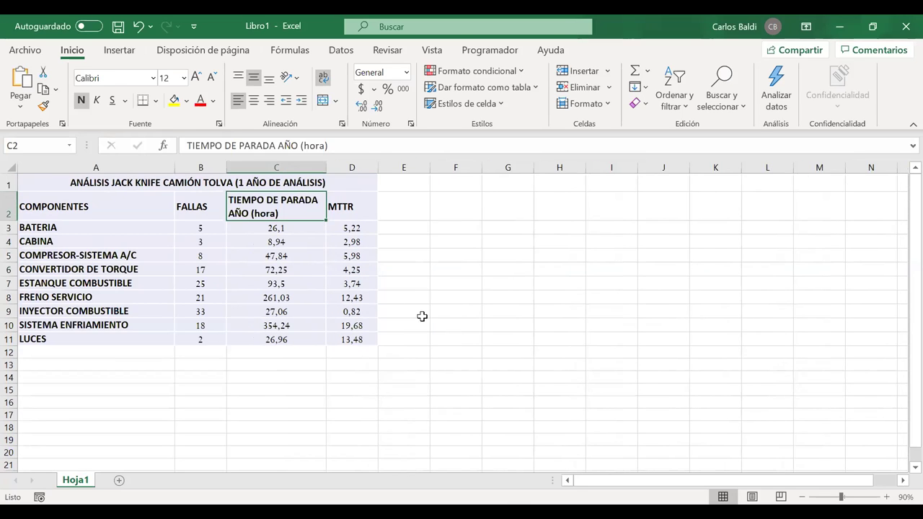
{"action": "left_click", "coordinate": [436, 286]}
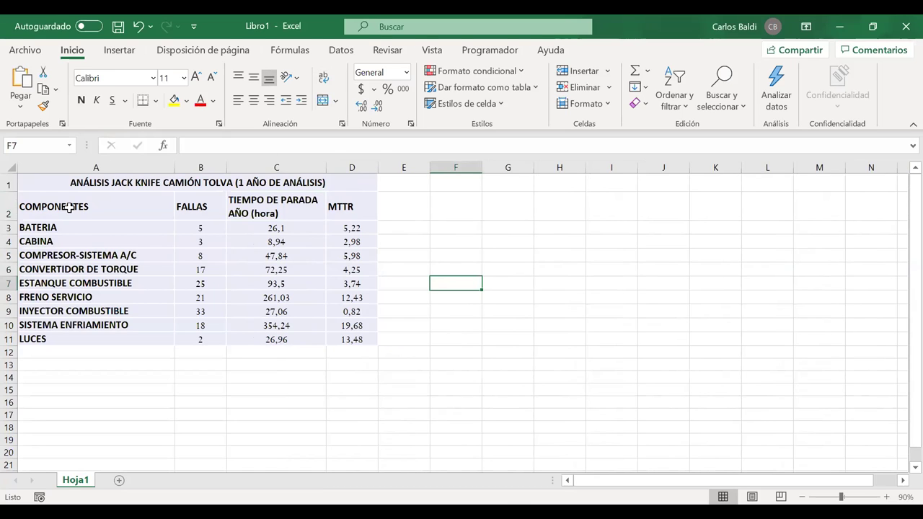
Add a TOLVA row in row 12 with the values 12, 117,84 and 9,82, at font size 12.
{"action": "right_click", "coordinate": [102, 228]}
{"action": "left_click_drag", "start_coordinate": [70, 247], "coordinate": [37, 335]}
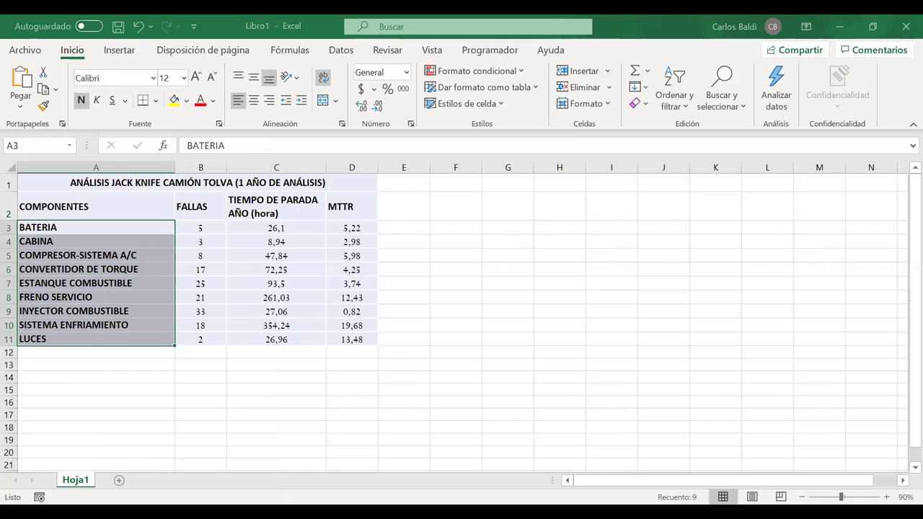
{"action": "left_click", "coordinate": [119, 354]}
{"action": "type", "text": "TOLVA\t12\t117,84\t9,82"}
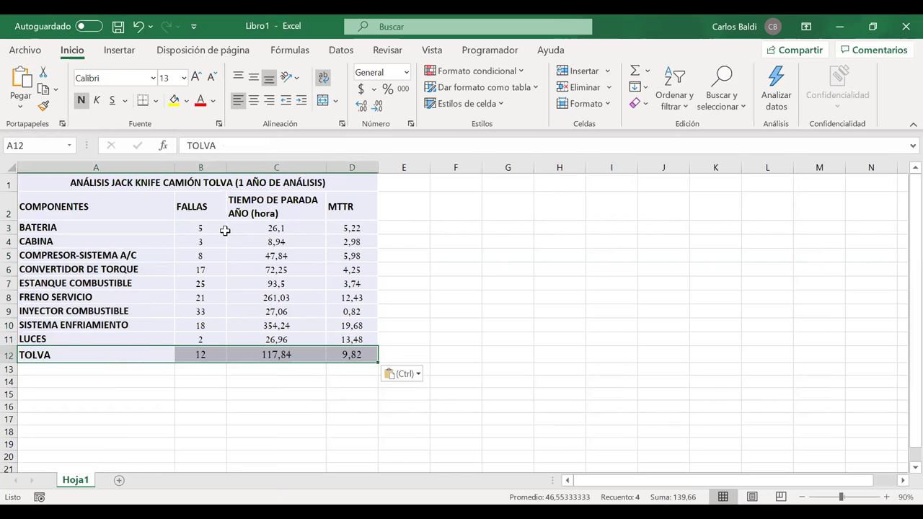
{"action": "left_click", "coordinate": [211, 76]}
Set the FALLAS value of LUCES to 42.
{"action": "left_click", "coordinate": [201, 338]}
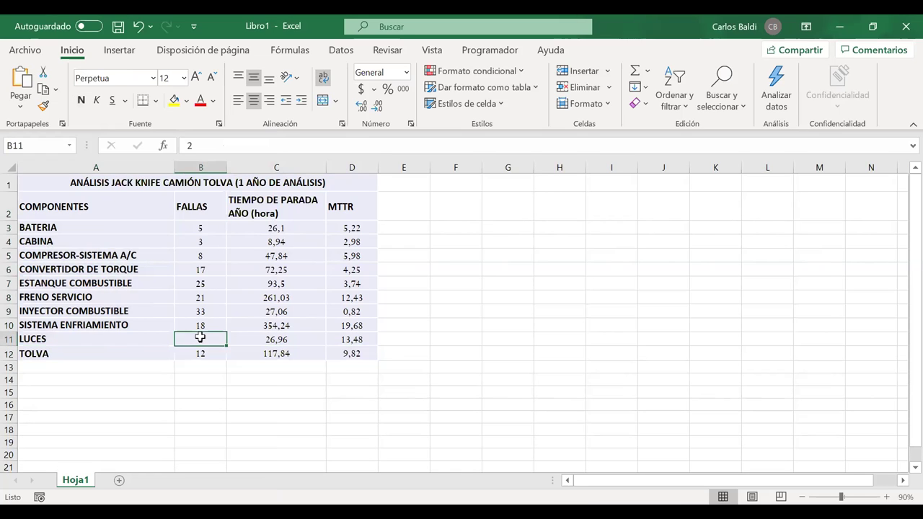
{"action": "type", "text": "42"}
{"action": "key", "text": "Return"}
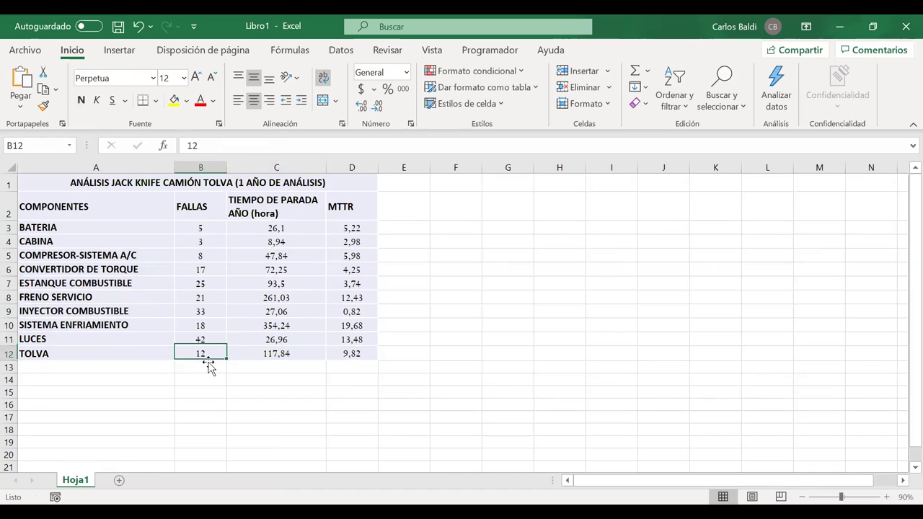
Set the FALLAS value of ESTANQUE COMBUSTIBLE to 15.
{"action": "left_click", "coordinate": [198, 287]}
{"action": "double_click", "coordinate": [199, 286]}
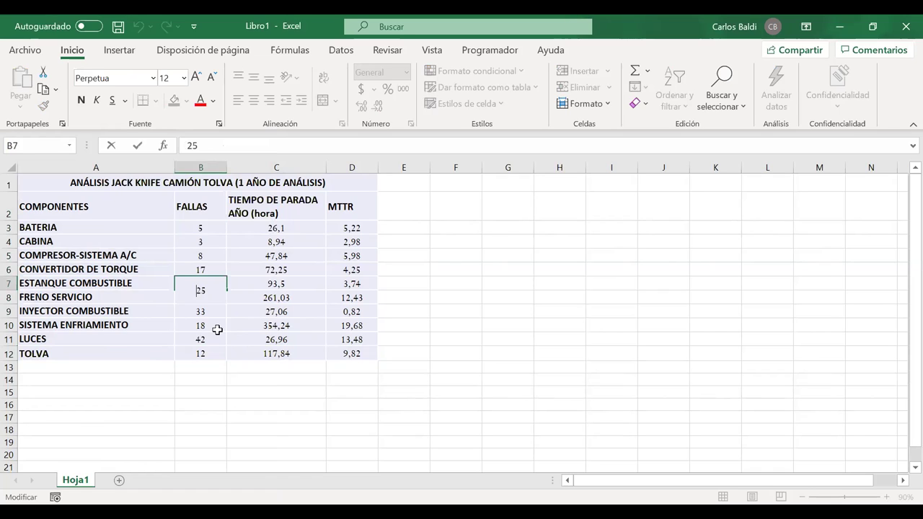
{"action": "type", "text": "1"}
{"action": "key", "text": "Return"}
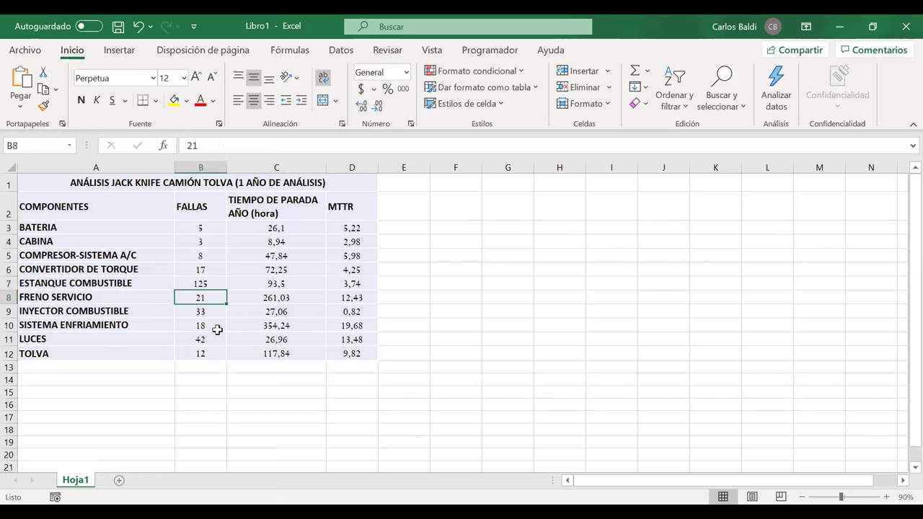
{"action": "double_click", "coordinate": [204, 289]}
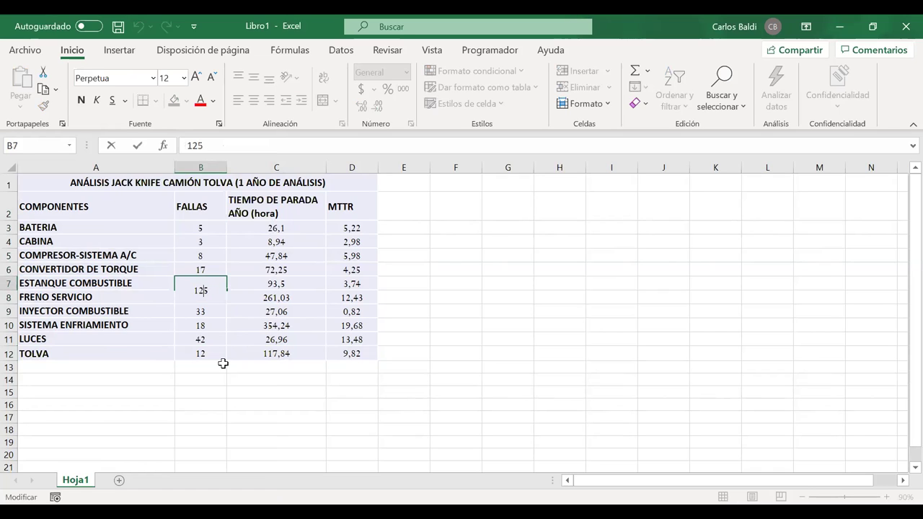
{"action": "key", "text": "BackSpace"}
{"action": "key", "text": "Return"}
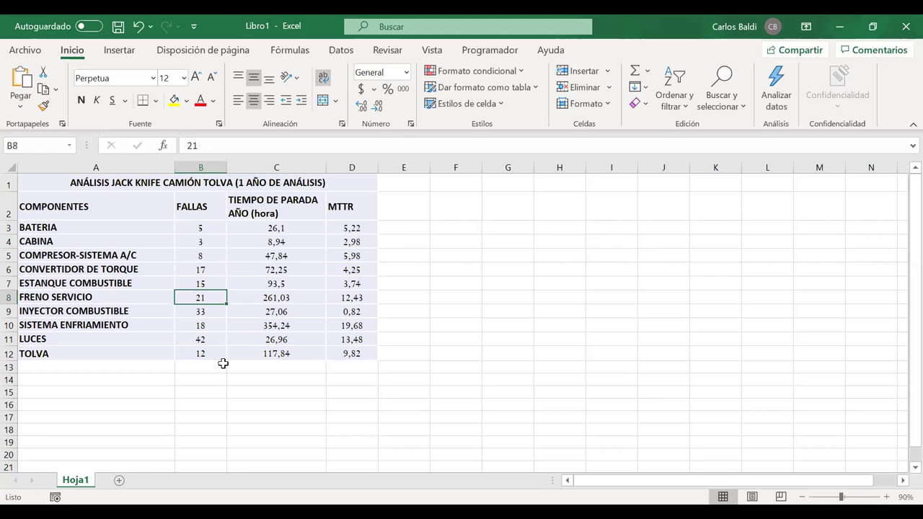
Set the FALLAS value of CONVERTIDOR DE TORQUE to 27.
{"action": "left_click", "coordinate": [195, 268]}
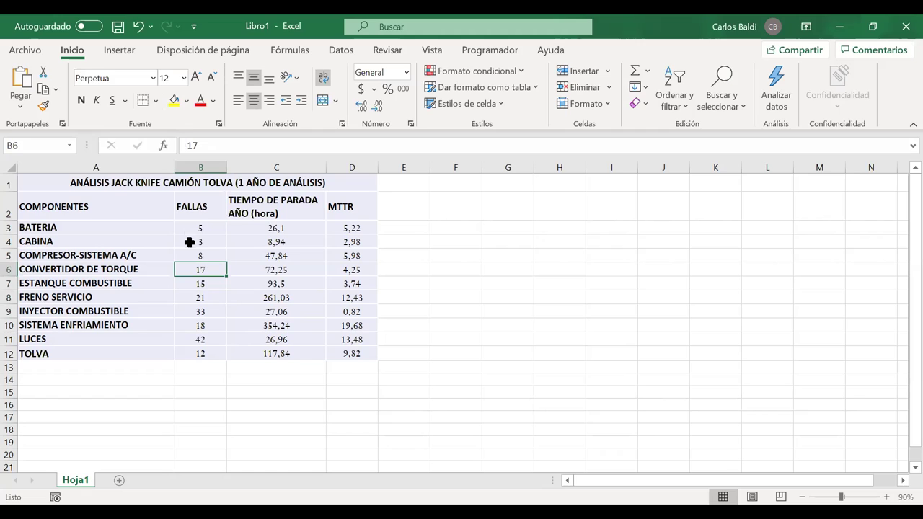
{"action": "double_click", "coordinate": [196, 269]}
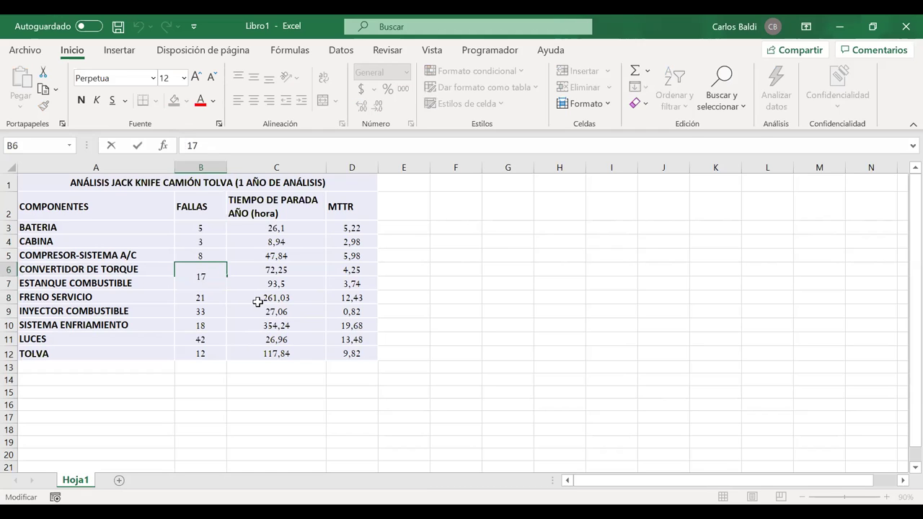
{"action": "key", "text": "BackSpace"}
{"action": "type", "text": "2"}
{"action": "key", "text": "Return"}
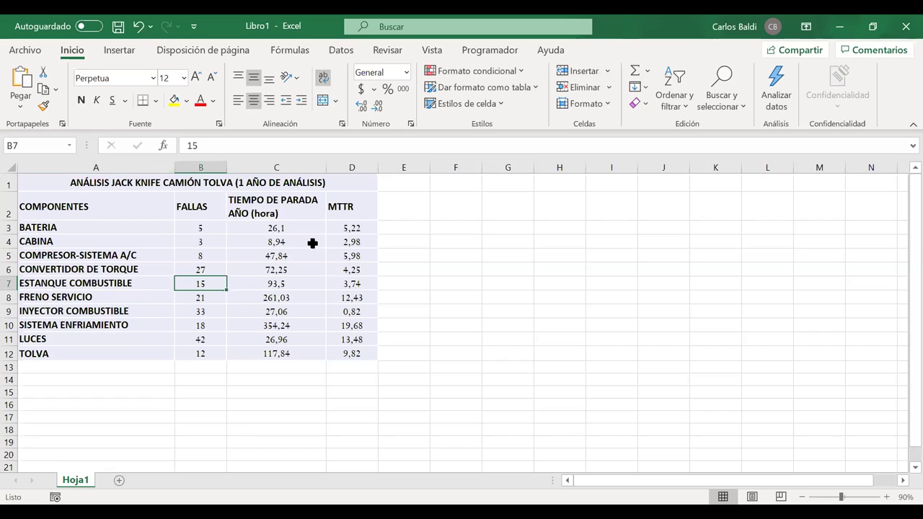
Calculate the MTTR of BATERIA in D3 as downtime divided by failures with the formula =C3/B3.
{"action": "left_click", "coordinate": [354, 230]}
{"action": "type", "text": "="}
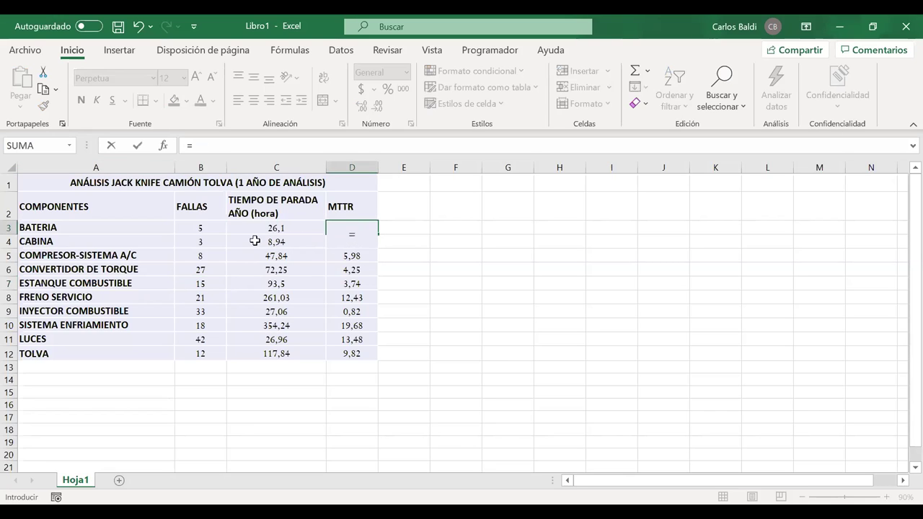
{"action": "left_click", "coordinate": [281, 231]}
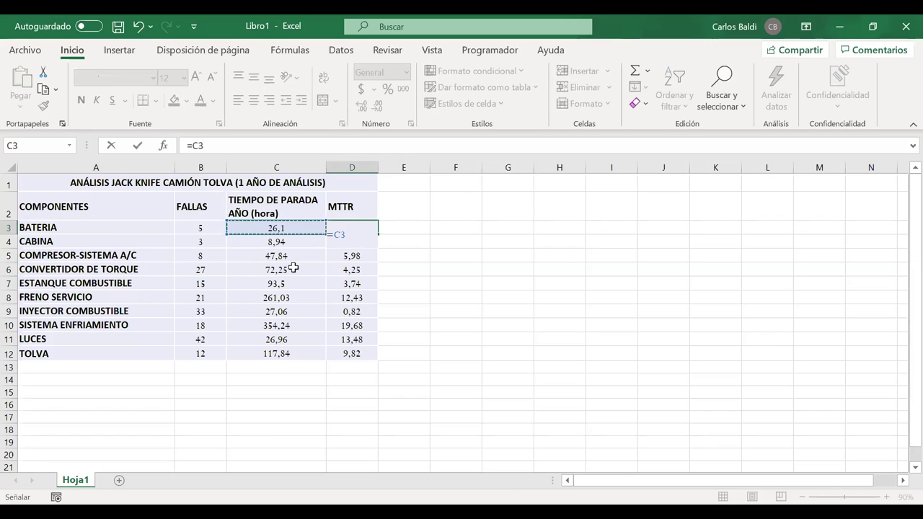
{"action": "type", "text": "/"}
{"action": "left_click", "coordinate": [213, 225]}
{"action": "key", "text": "Return"}
Fill the MTTR formula down from D3 to D12 and format the MTTR values with one decimal.
{"action": "left_click", "coordinate": [363, 227]}
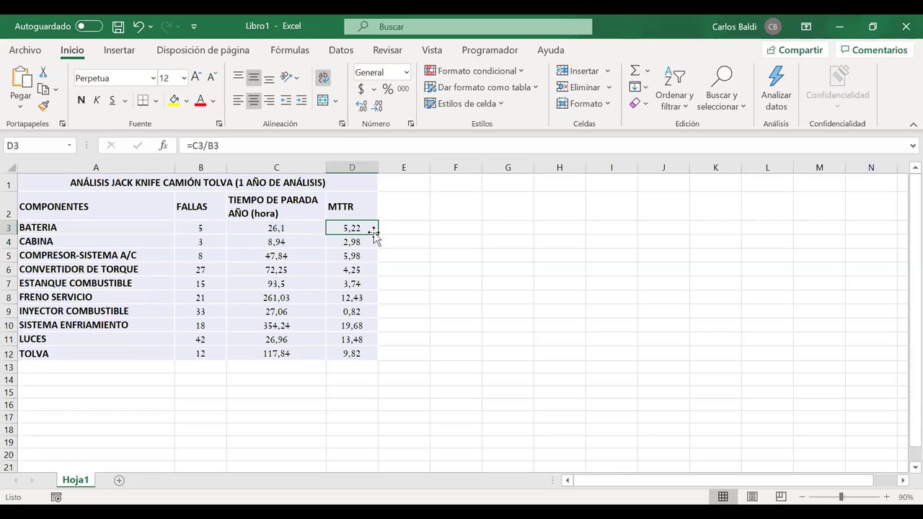
{"action": "double_click", "coordinate": [377, 234]}
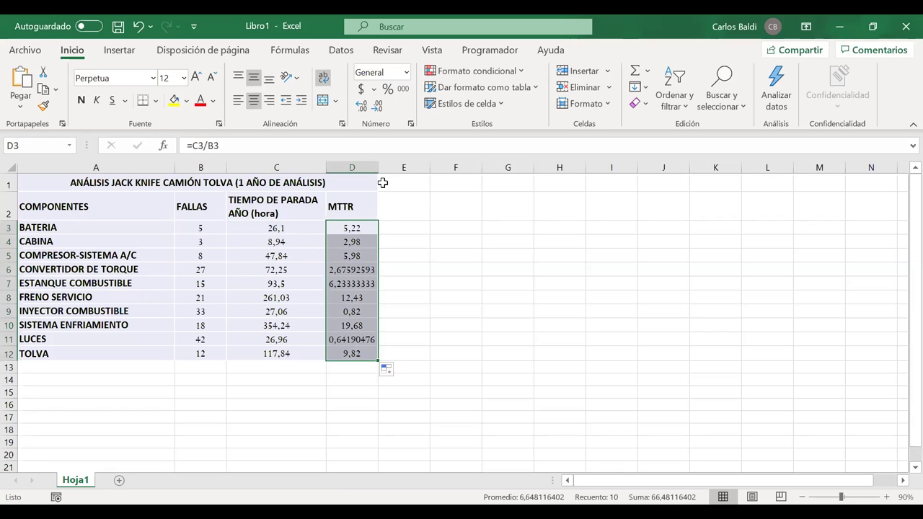
{"action": "left_click", "coordinate": [376, 106]}
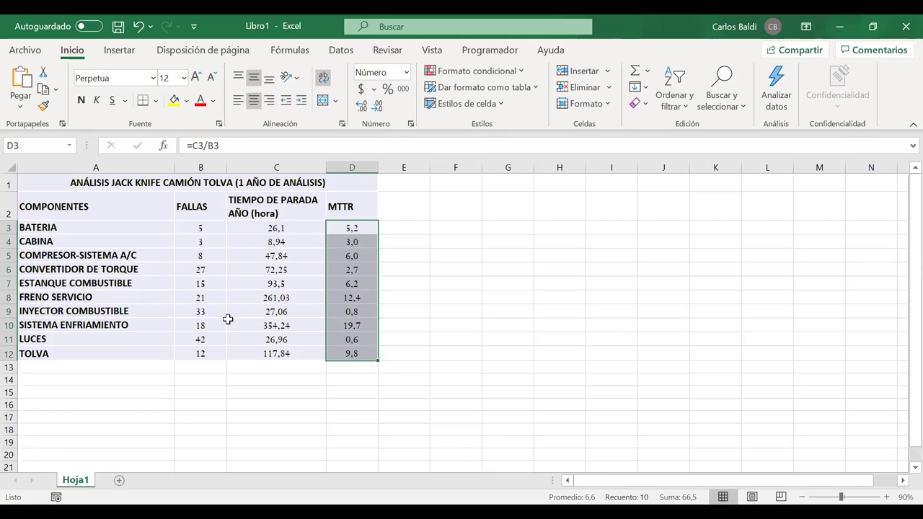
{"action": "left_click", "coordinate": [275, 233]}
{"action": "left_click_drag", "start_coordinate": [264, 292], "coordinate": [245, 353]}
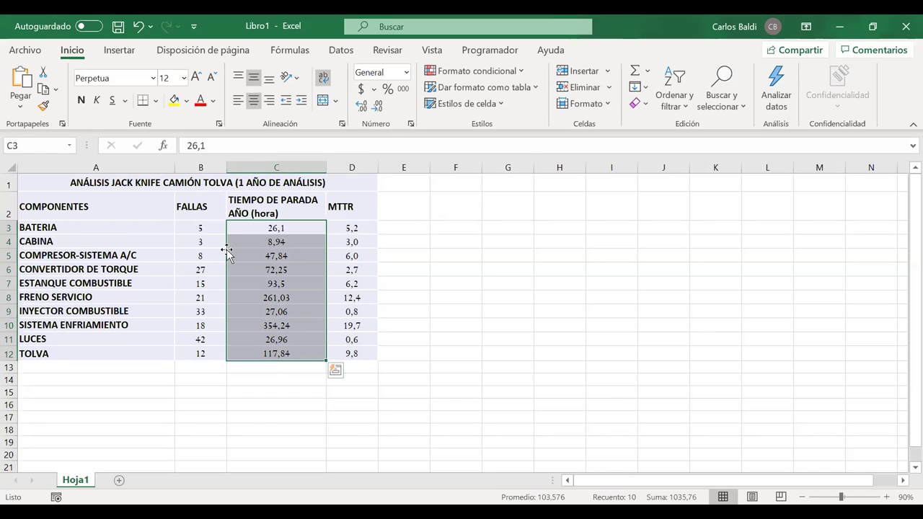
{"action": "left_click", "coordinate": [128, 363]}
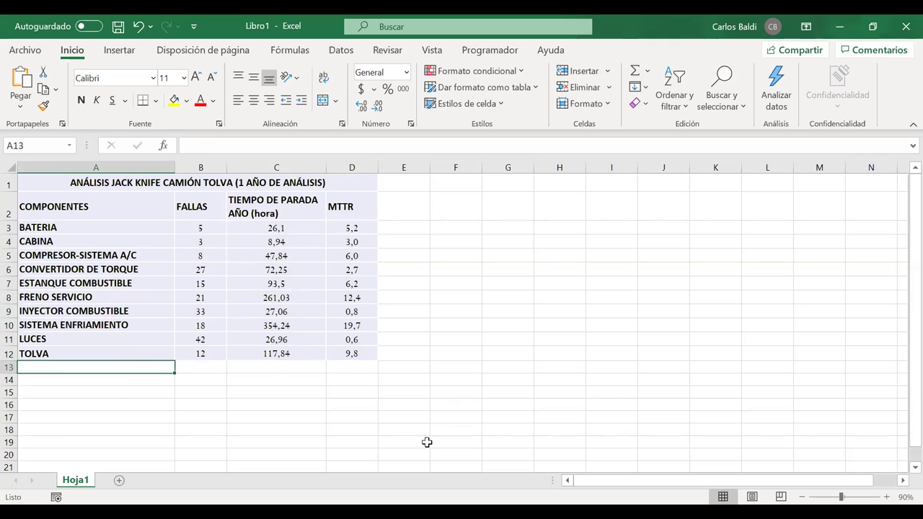
{"action": "left_click", "coordinate": [802, 497]}
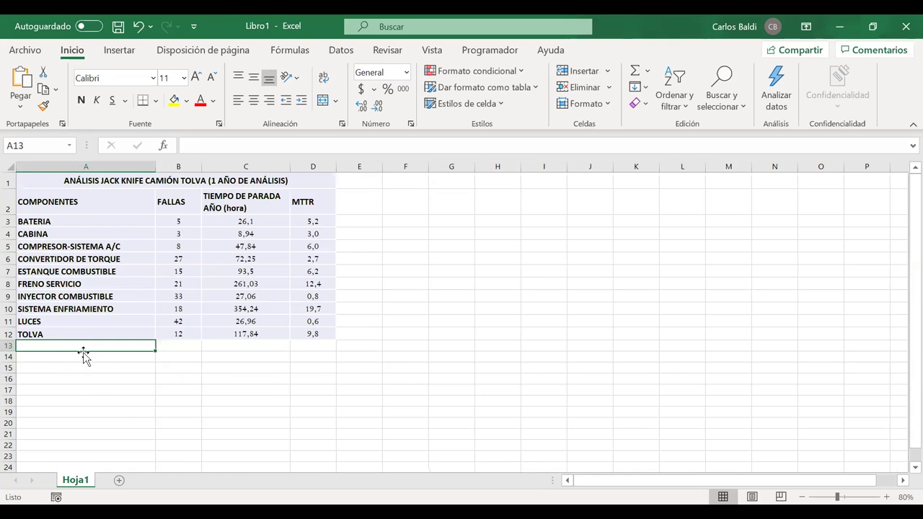
Label A13 PROMEDIO and average the FALLAS values in B13 with the formula =PROMEDIO(B3:B12).
{"action": "type", "text": "PROMEDIO"}
{"action": "key", "text": "Return"}
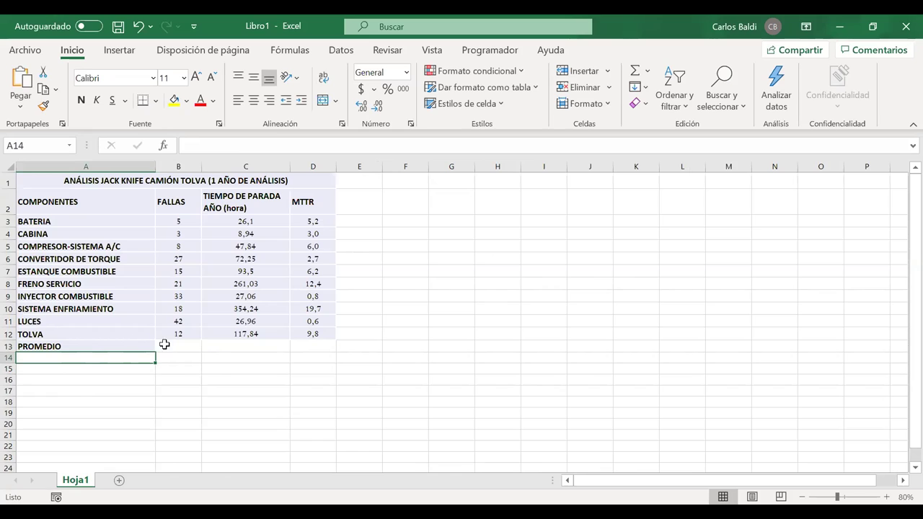
{"action": "left_click", "coordinate": [170, 345]}
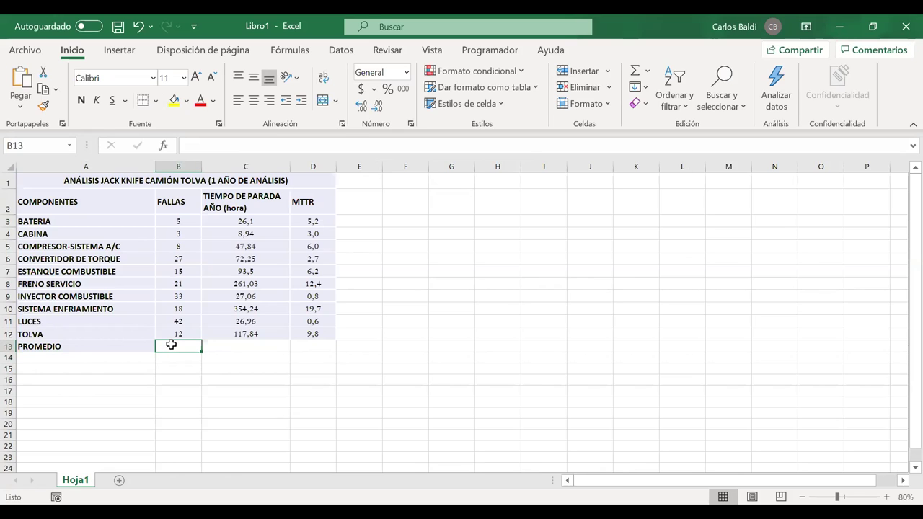
{"action": "type", "text": "="}
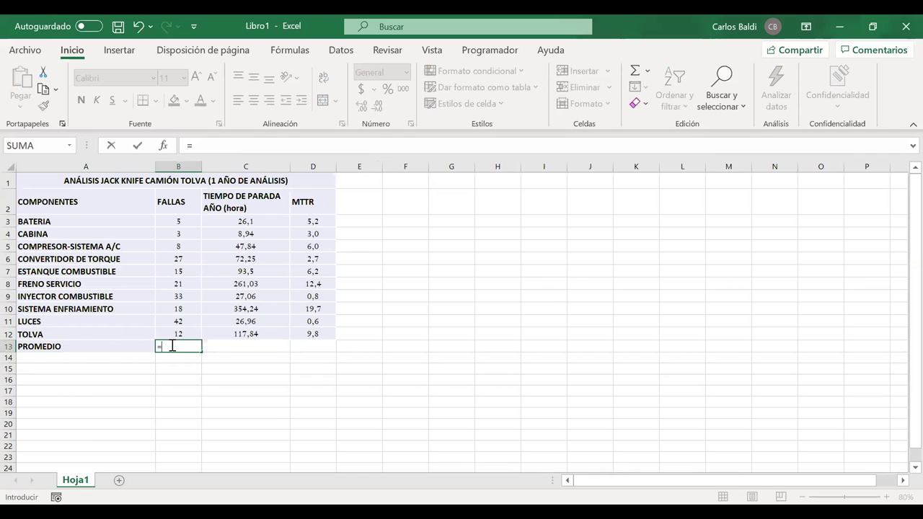
{"action": "type", "text": "PROME"}
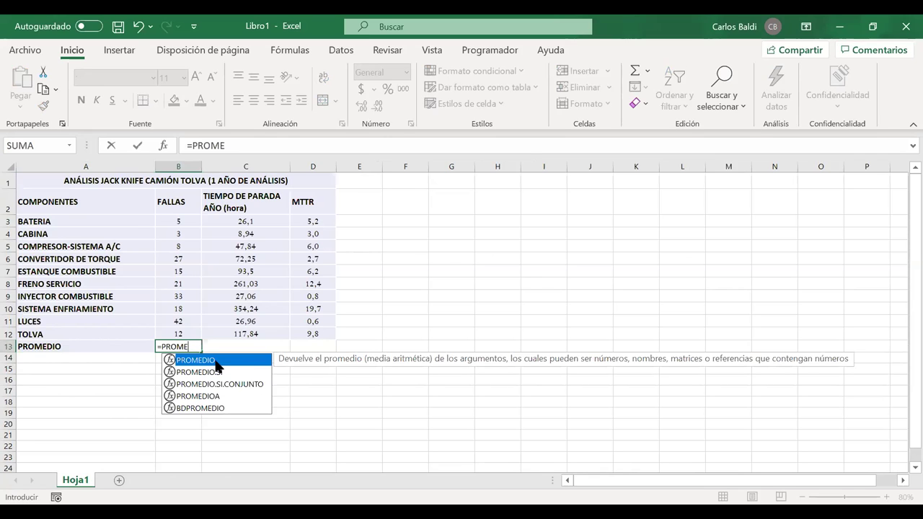
{"action": "key", "text": "Tab"}
{"action": "left_click_drag", "start_coordinate": [178, 222], "coordinate": [173, 334]}
{"action": "key", "text": "Return"}
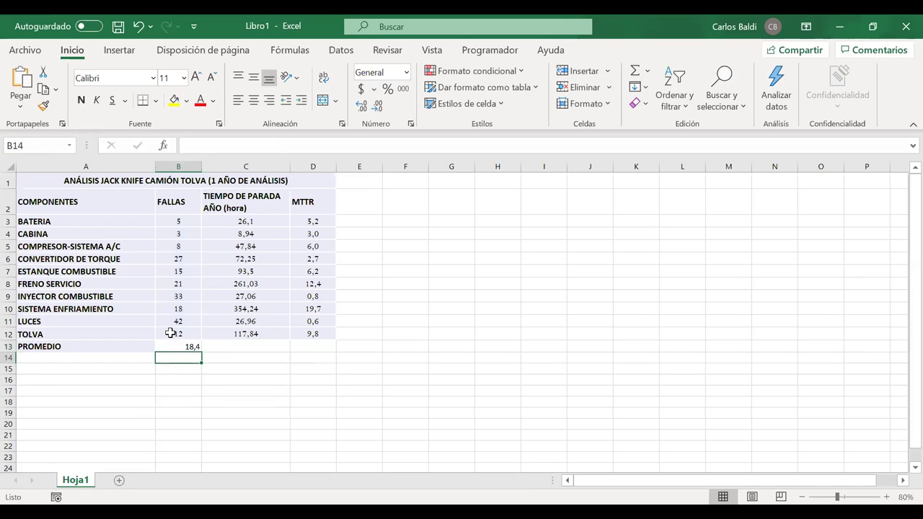
Copy the cell formatting of B12 onto the PROMEDIO row cells B13 to D13.
{"action": "left_click", "coordinate": [173, 345]}
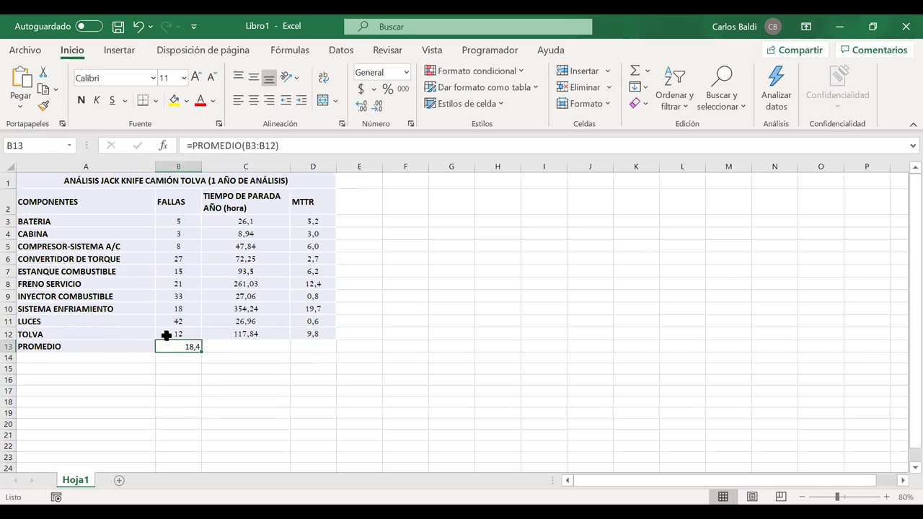
{"action": "left_click", "coordinate": [165, 334]}
{"action": "left_click", "coordinate": [45, 105]}
{"action": "left_click_drag", "start_coordinate": [186, 346], "coordinate": [306, 345]}
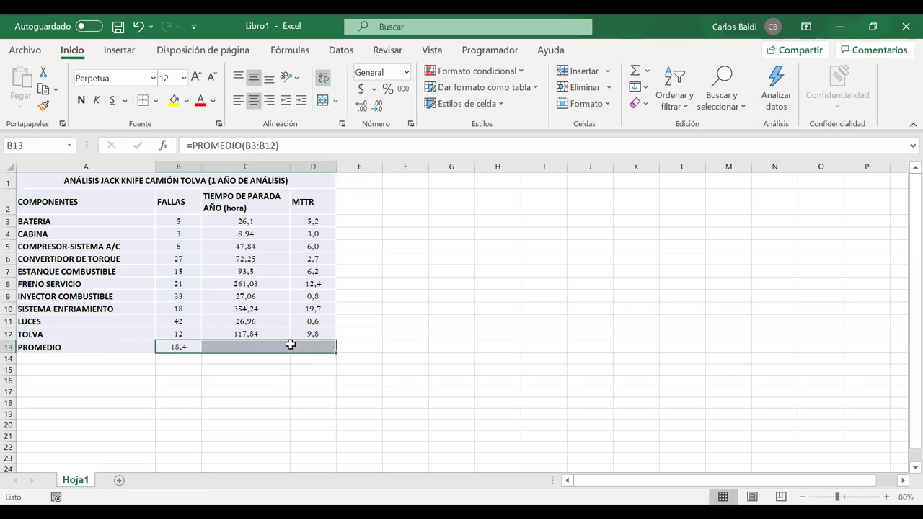
Average the MTTR values of D3 to D12 in D13 with the PROMEDIO function.
{"action": "left_click", "coordinate": [244, 344]}
{"action": "left_click", "coordinate": [313, 349]}
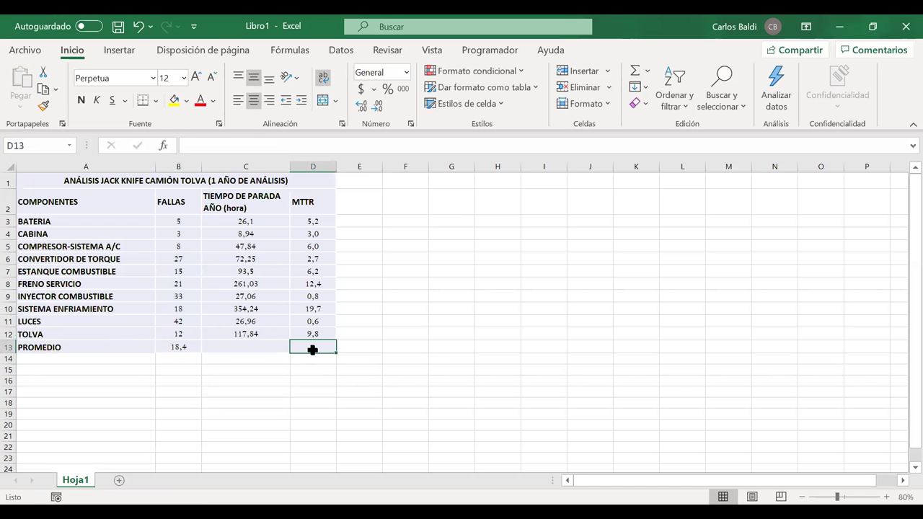
{"action": "type", "text": "="}
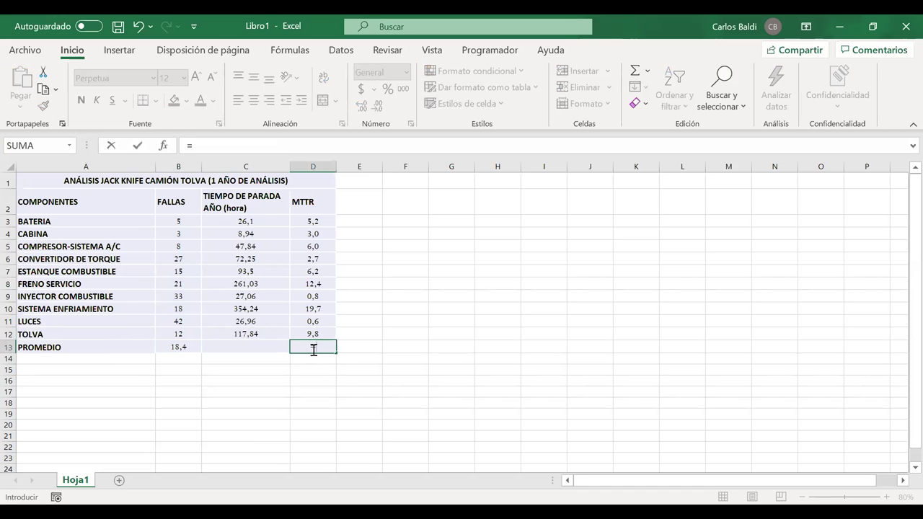
{"action": "type", "text": "PRO"}
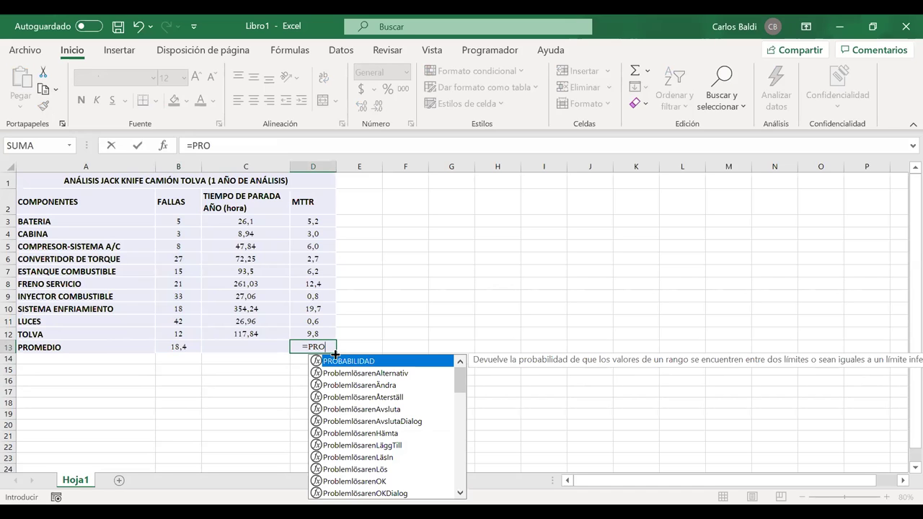
{"action": "type", "text": "ME"}
{"action": "double_click", "coordinate": [337, 361]}
{"action": "left_click", "coordinate": [312, 218]}
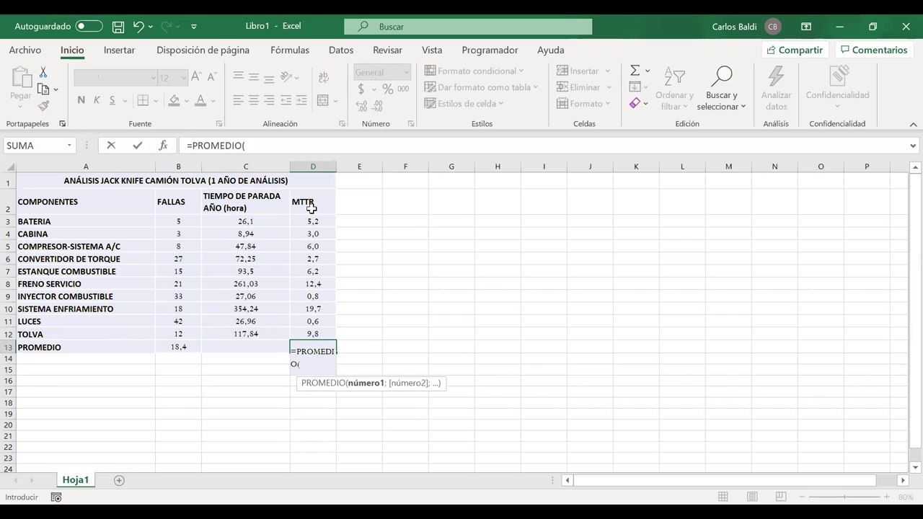
{"action": "left_click_drag", "start_coordinate": [311, 218], "coordinate": [308, 333]}
{"action": "key", "text": "Return"}
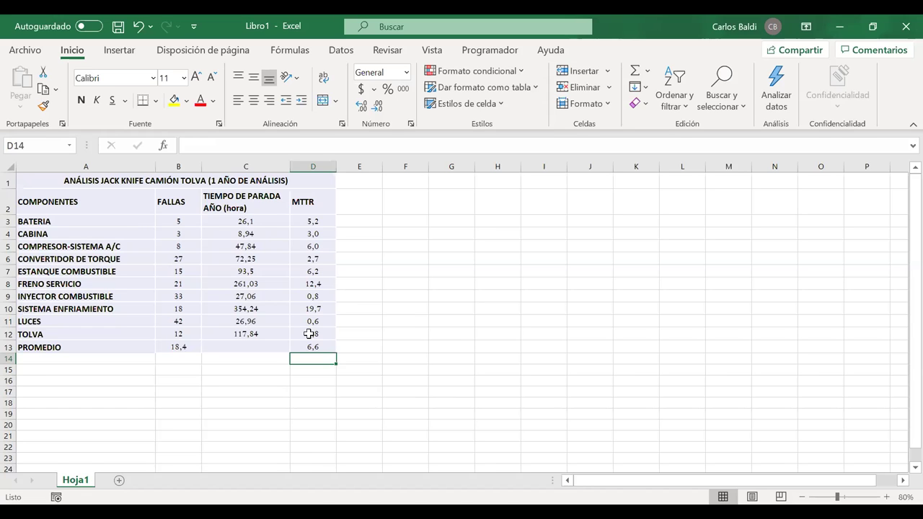
{"action": "left_click", "coordinate": [383, 322]}
{"action": "left_click_drag", "start_coordinate": [171, 347], "coordinate": [313, 349]}
{"action": "left_click", "coordinate": [577, 244]}
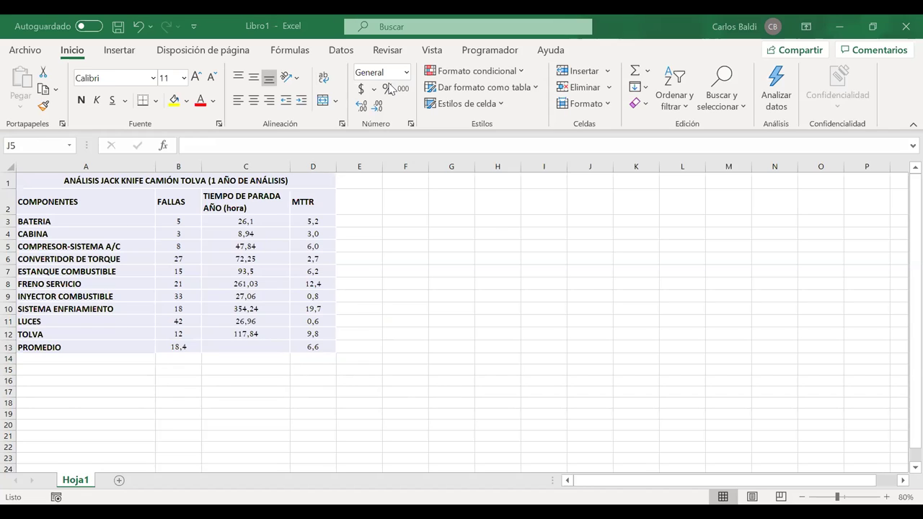
Insert an XY scatter chart from BATERIA's name, FALLAS and MTTR cells (A3:B3 and D3) and place it beside the table.
{"action": "left_click", "coordinate": [121, 50]}
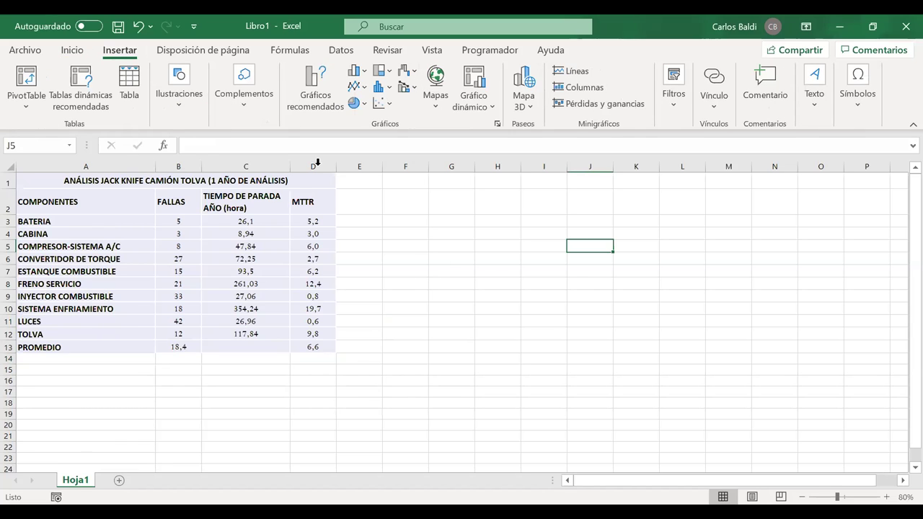
{"action": "left_click_drag", "start_coordinate": [79, 220], "coordinate": [308, 222]}
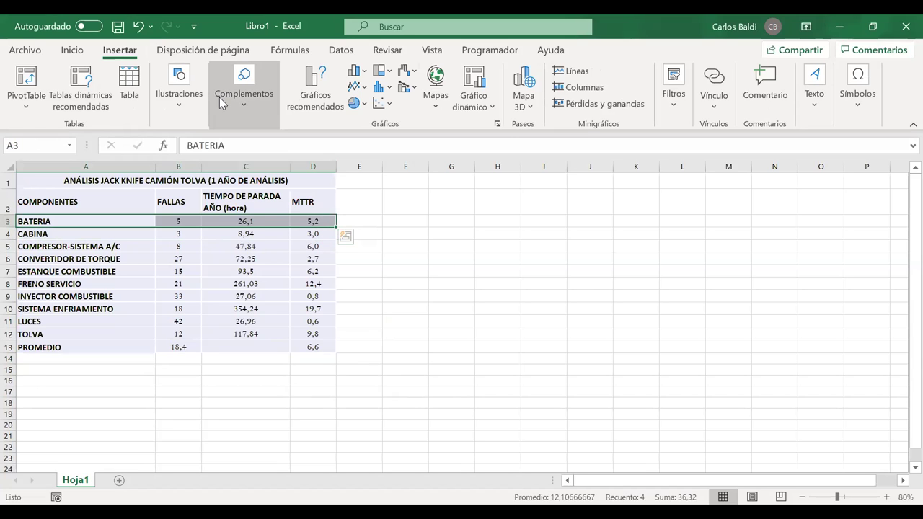
{"action": "left_click_drag", "start_coordinate": [82, 221], "coordinate": [171, 224]}
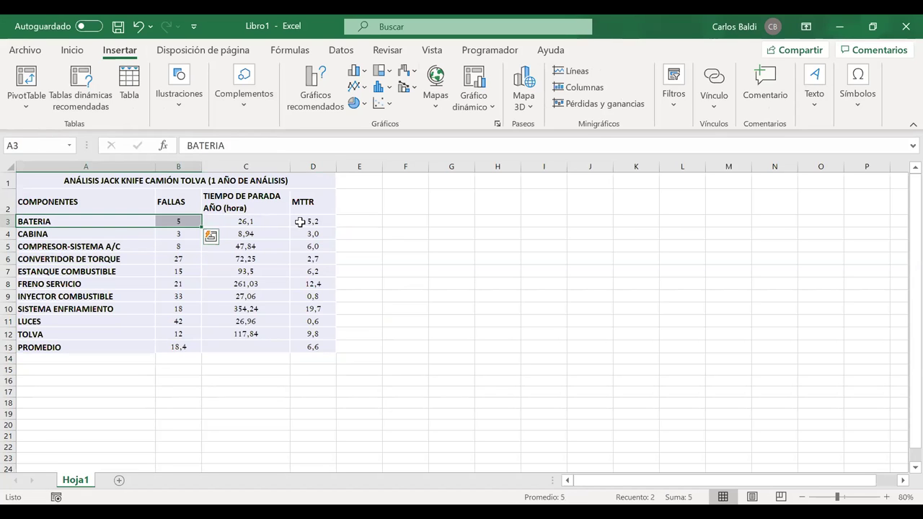
{"action": "left_click", "coordinate": [300, 223], "text": "ctrl"}
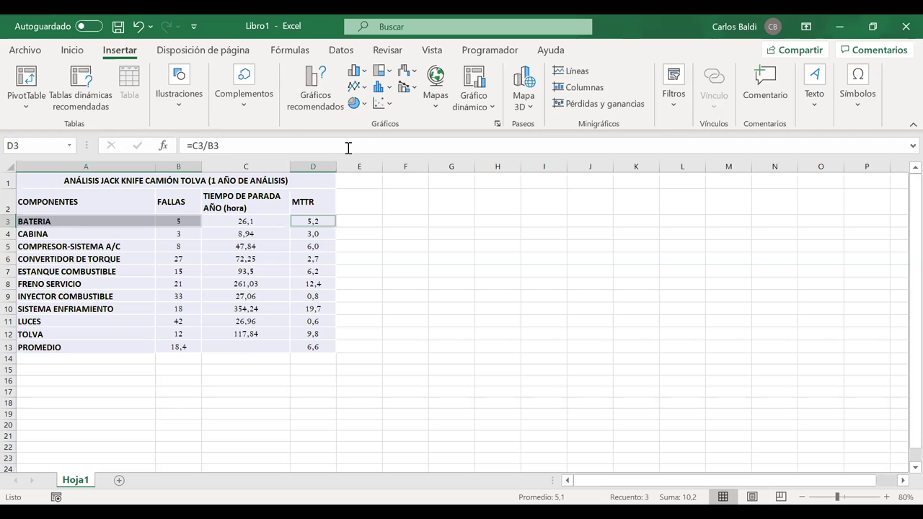
{"action": "left_click", "coordinate": [497, 126]}
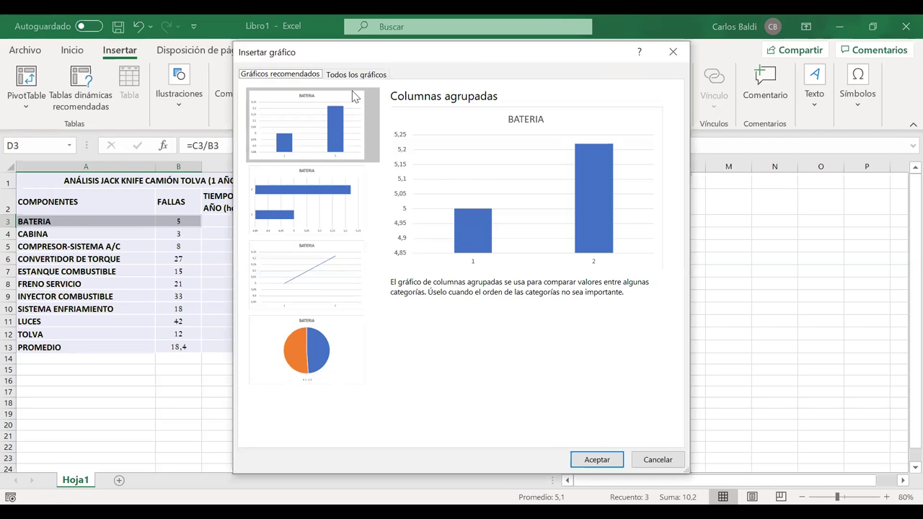
{"action": "left_click", "coordinate": [356, 75]}
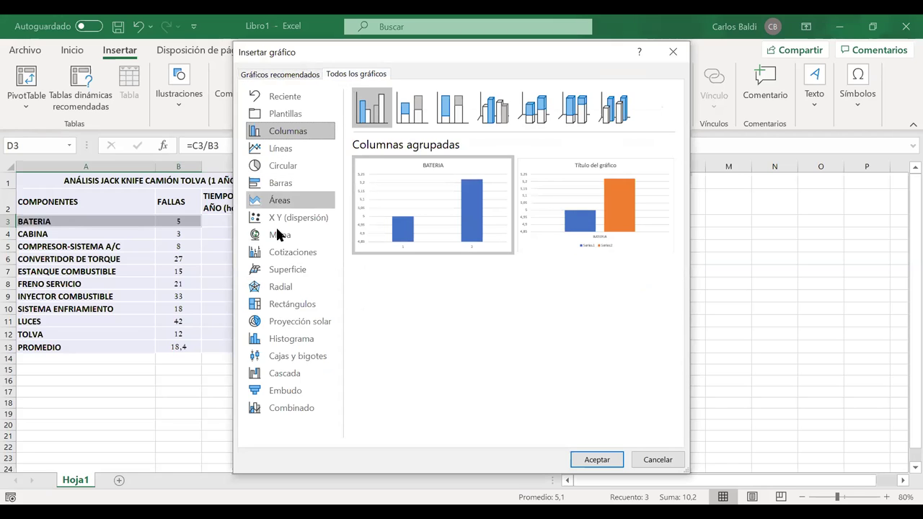
{"action": "left_click", "coordinate": [277, 223]}
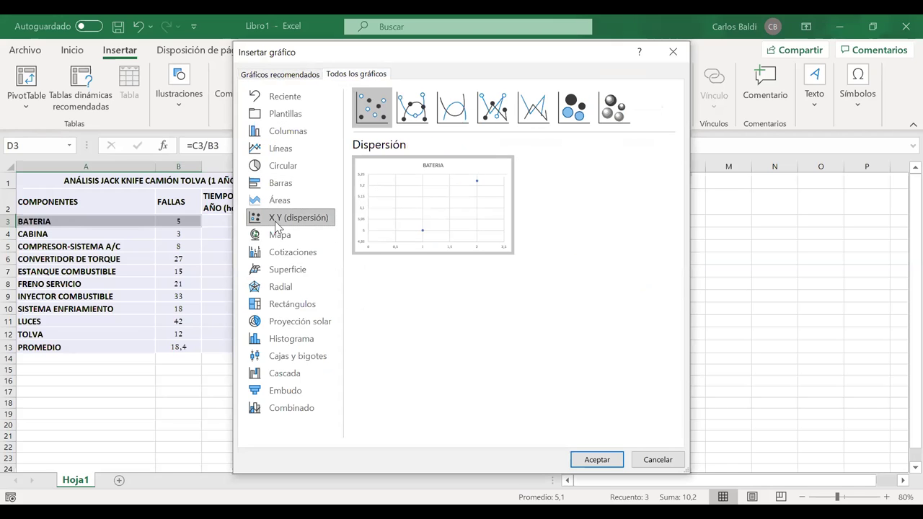
{"action": "mouse_move", "coordinate": [395, 226]}
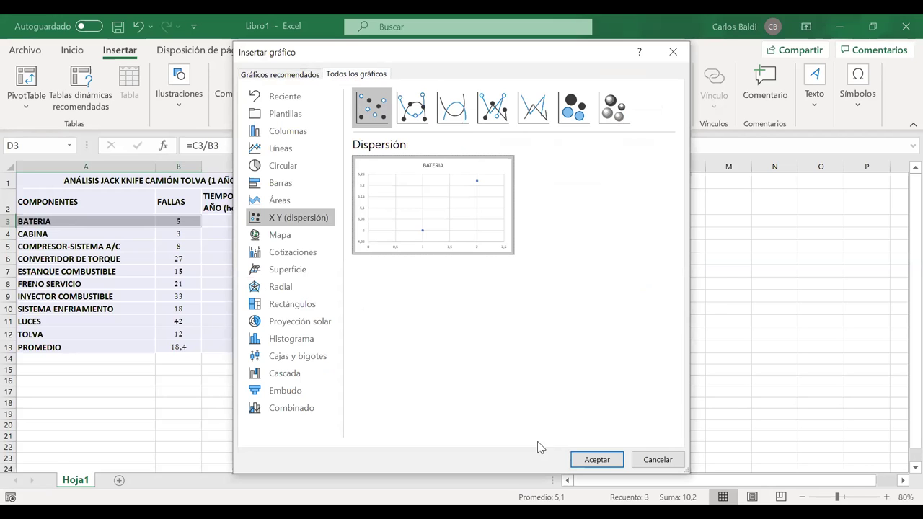
{"action": "left_click", "coordinate": [582, 462]}
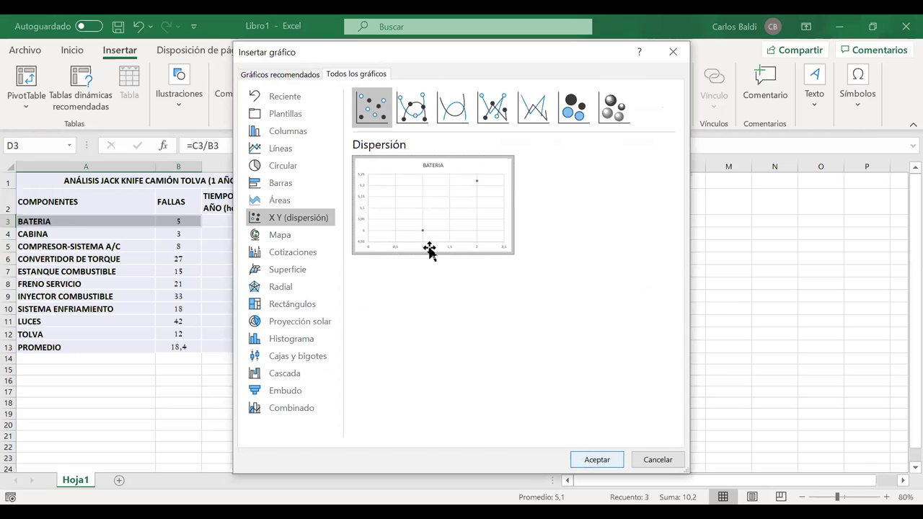
{"action": "left_click_drag", "start_coordinate": [391, 240], "coordinate": [440, 217]}
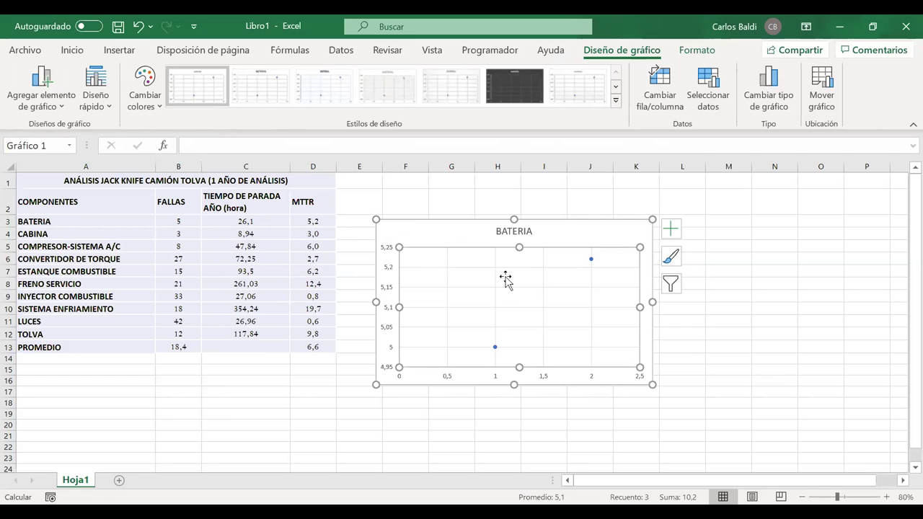
Add a chart series named from A3 (BATERIA) with B3 as its X value and D3 as its Y value.
{"action": "right_click", "coordinate": [505, 279]}
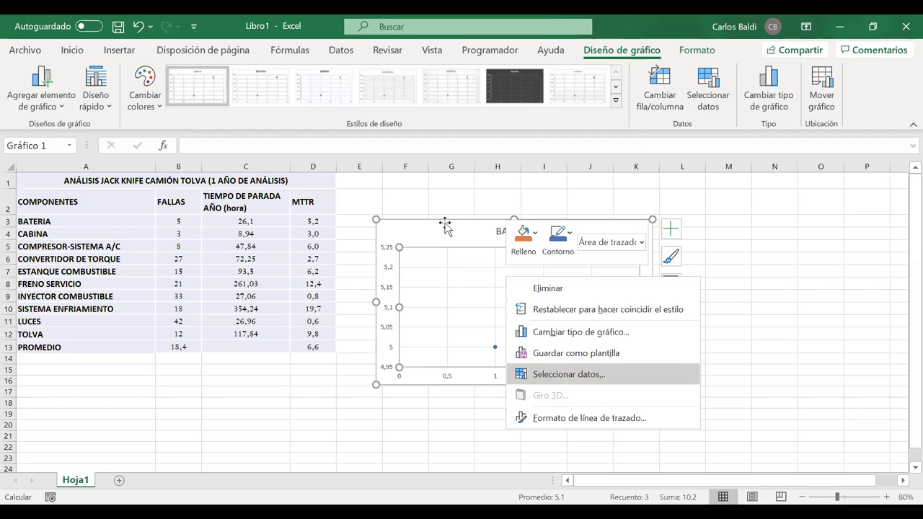
{"action": "left_click", "coordinate": [565, 374]}
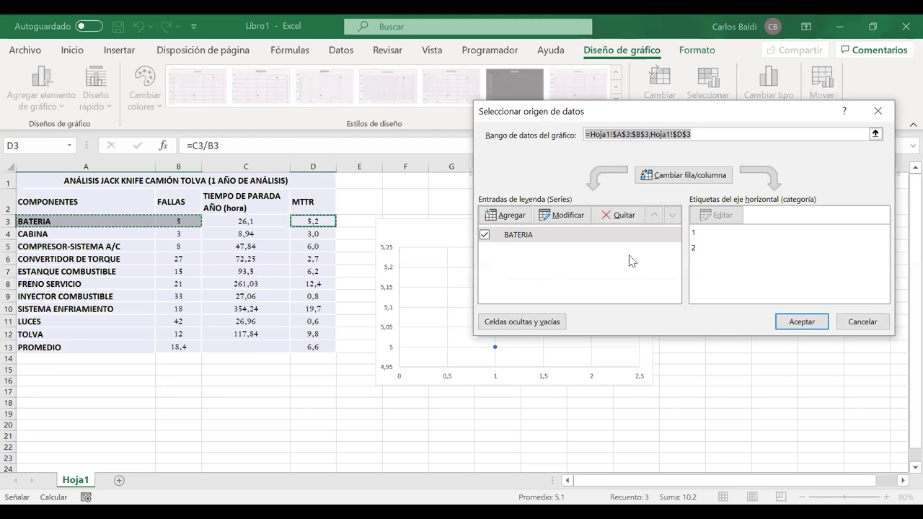
{"action": "left_click", "coordinate": [505, 215]}
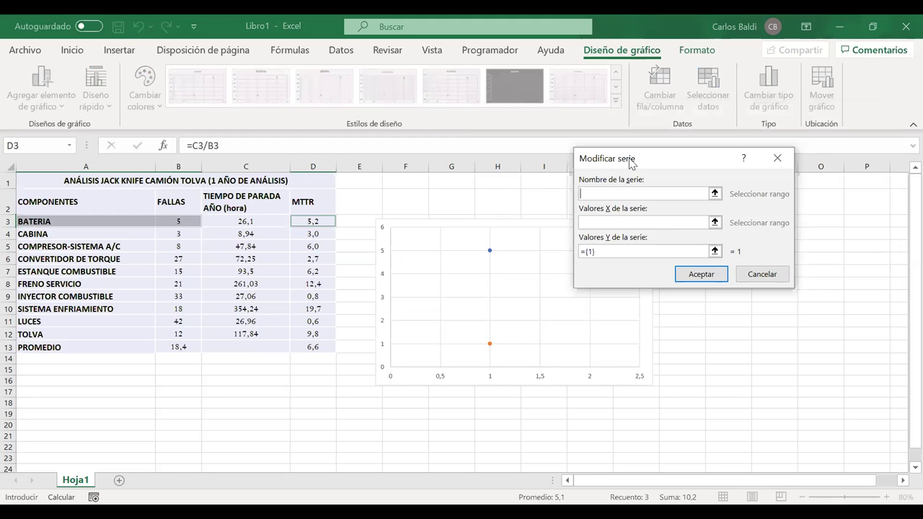
{"action": "left_click_drag", "start_coordinate": [630, 162], "coordinate": [627, 162]}
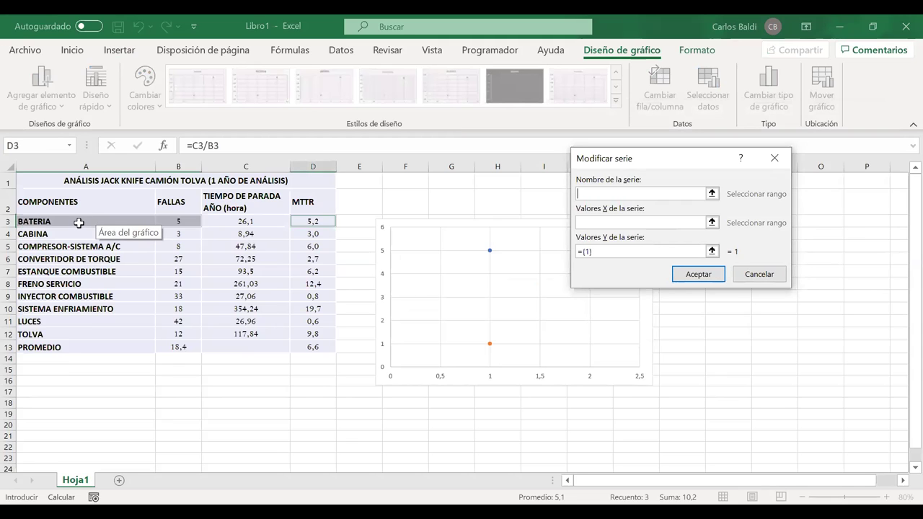
{"action": "left_click", "coordinate": [80, 223]}
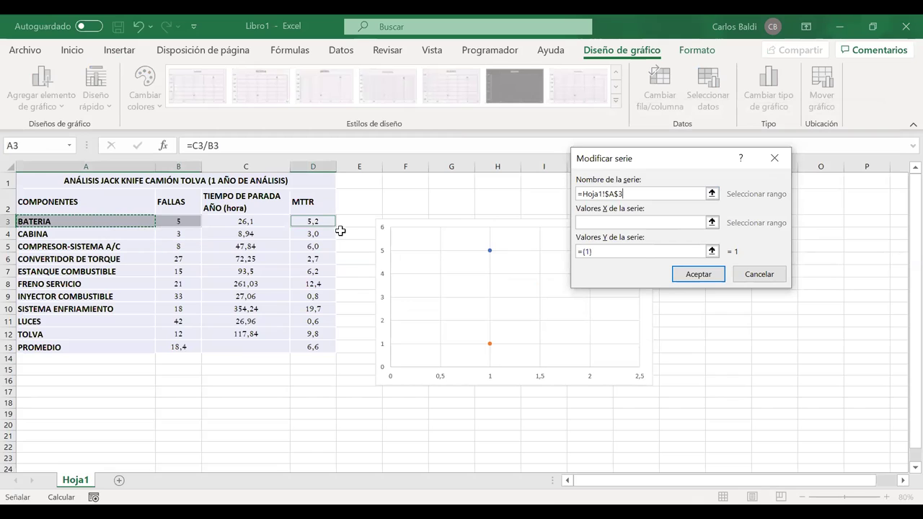
{"action": "key", "text": "Tab"}
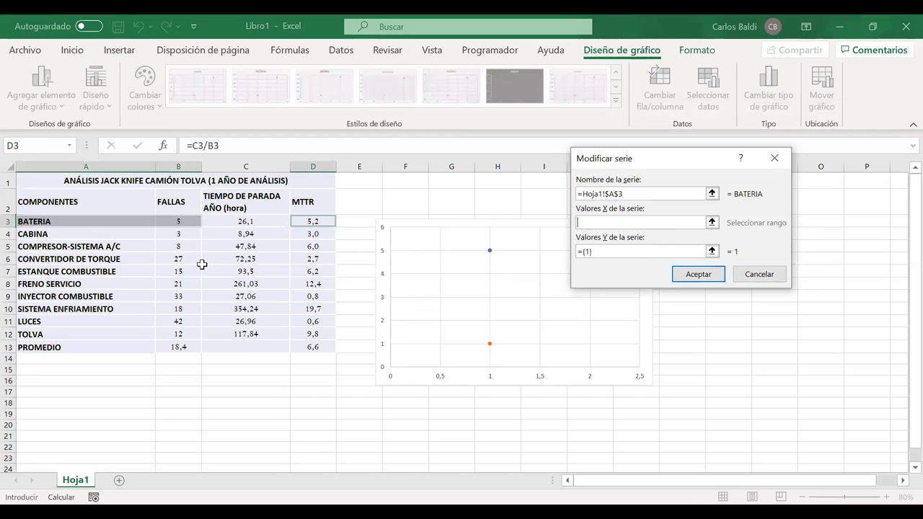
{"action": "left_click", "coordinate": [181, 223]}
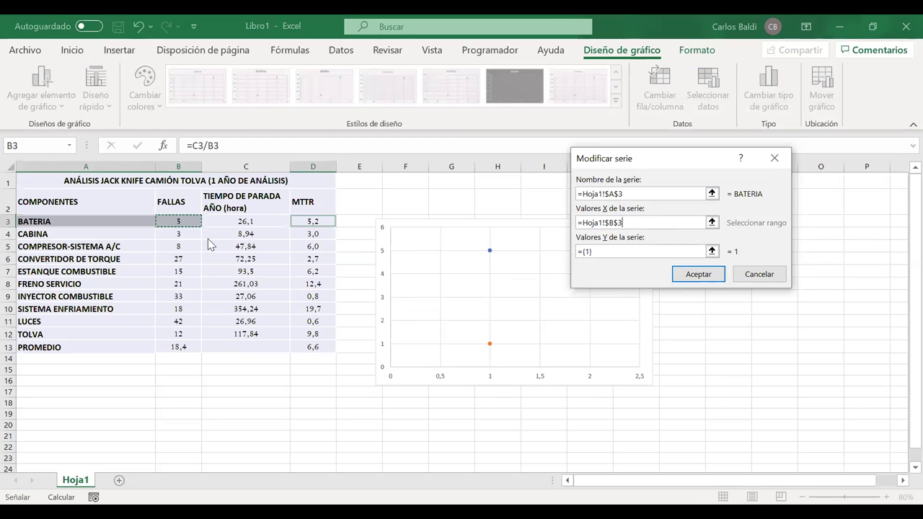
{"action": "key", "text": "Tab"}
{"action": "left_click", "coordinate": [310, 221]}
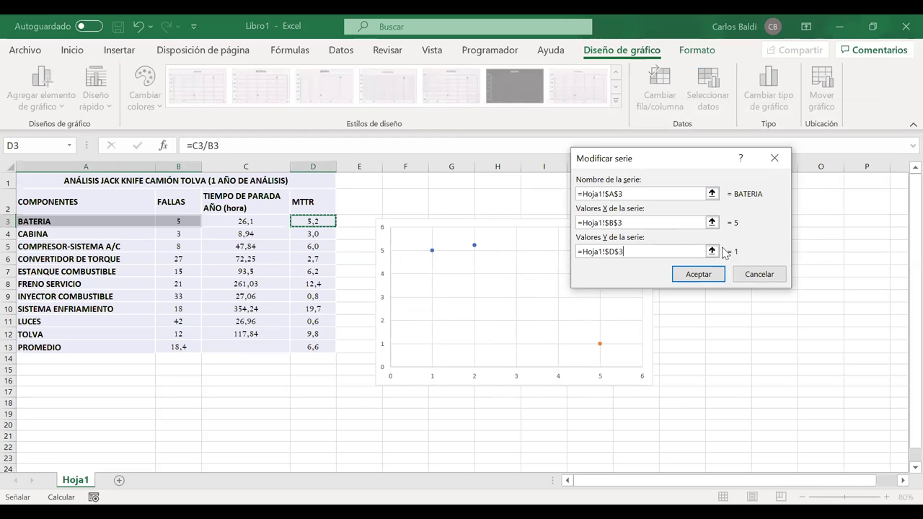
{"action": "left_click", "coordinate": [698, 274]}
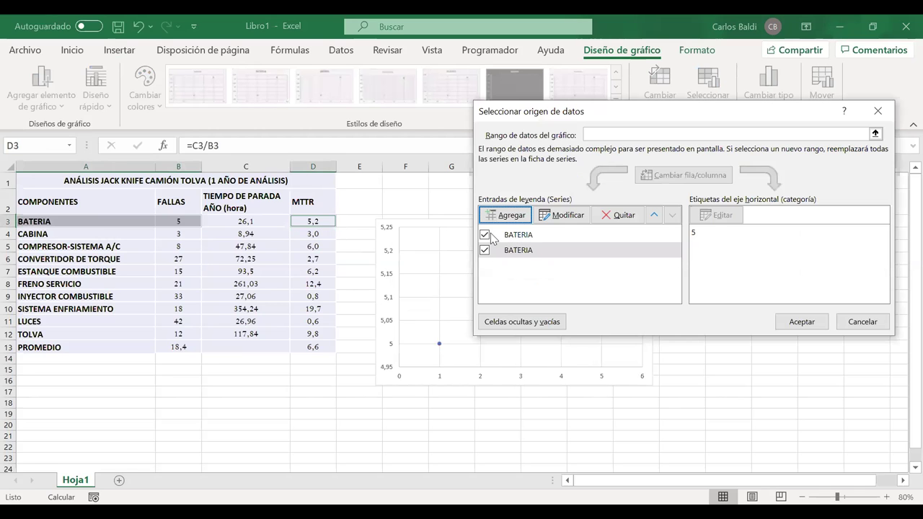
Remove the original first BATERIA series from the chart's data source.
{"action": "left_click", "coordinate": [484, 235]}
{"action": "left_click", "coordinate": [485, 235]}
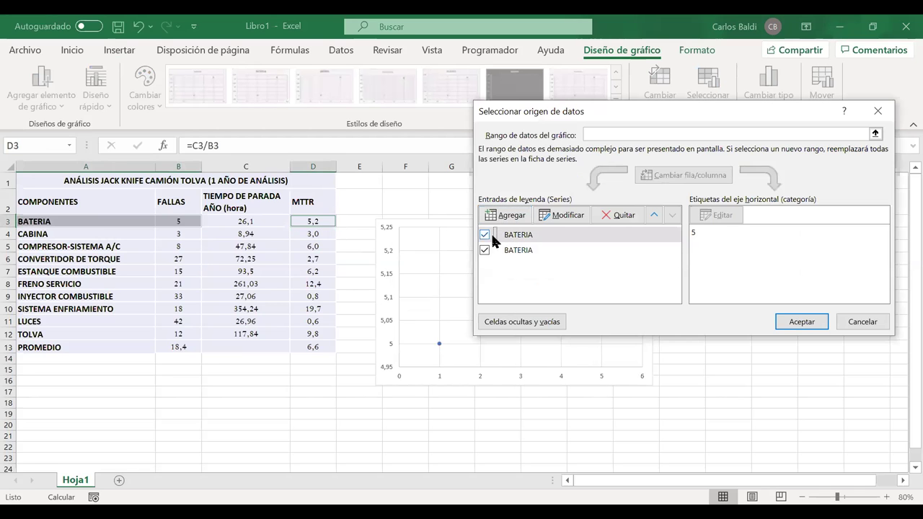
{"action": "left_click", "coordinate": [541, 240]}
{"action": "left_click", "coordinate": [610, 220]}
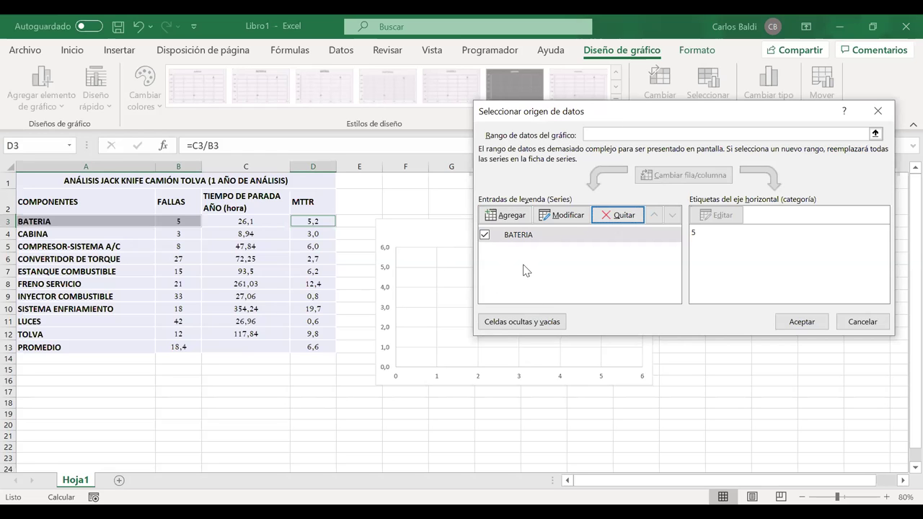
Add a chart series named from A4 (CABINA) with B4 as its X value and D4 as its Y value.
{"action": "left_click", "coordinate": [507, 214]}
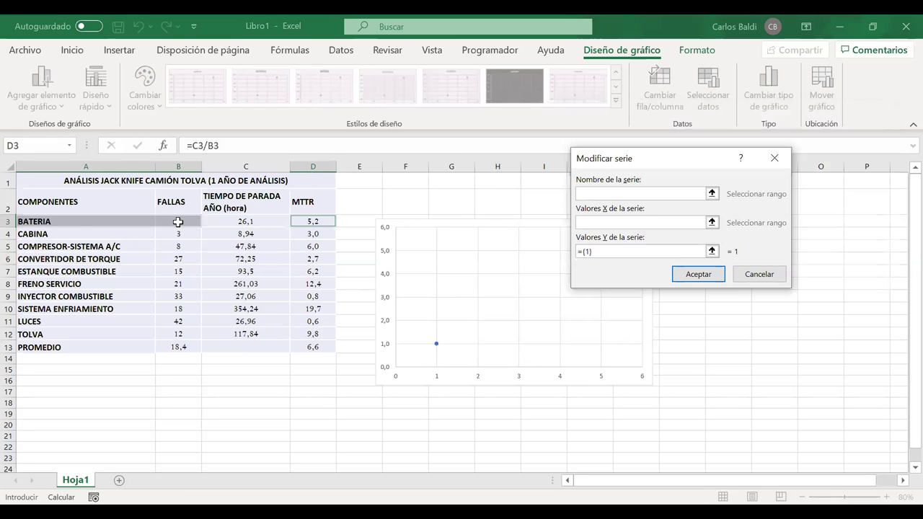
{"action": "left_click", "coordinate": [70, 236]}
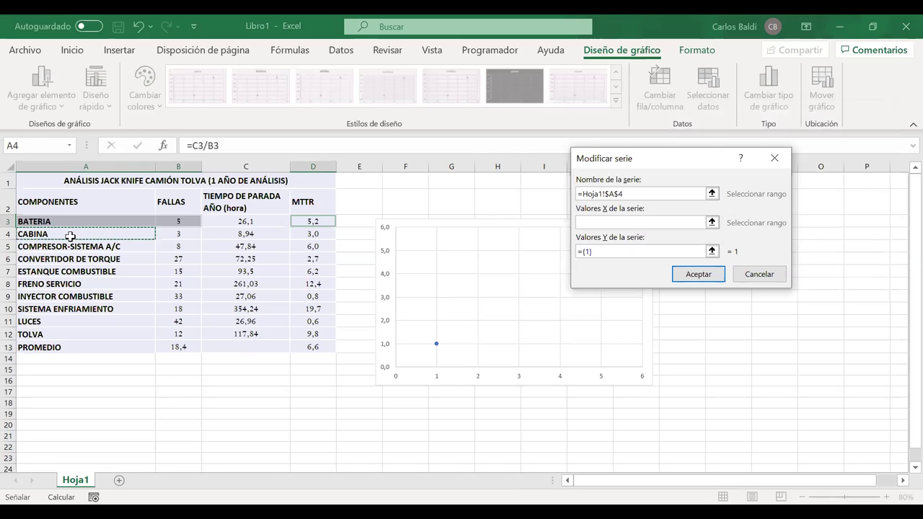
{"action": "key", "text": "Tab"}
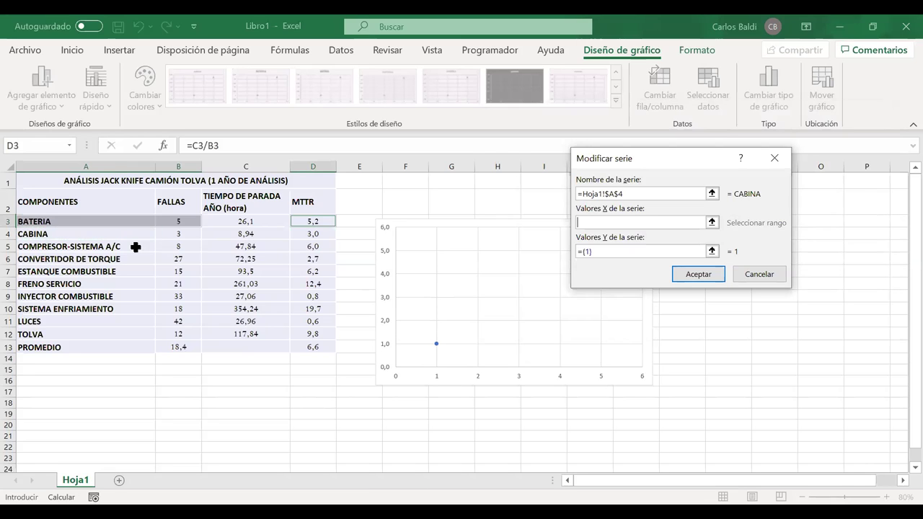
{"action": "left_click", "coordinate": [175, 235]}
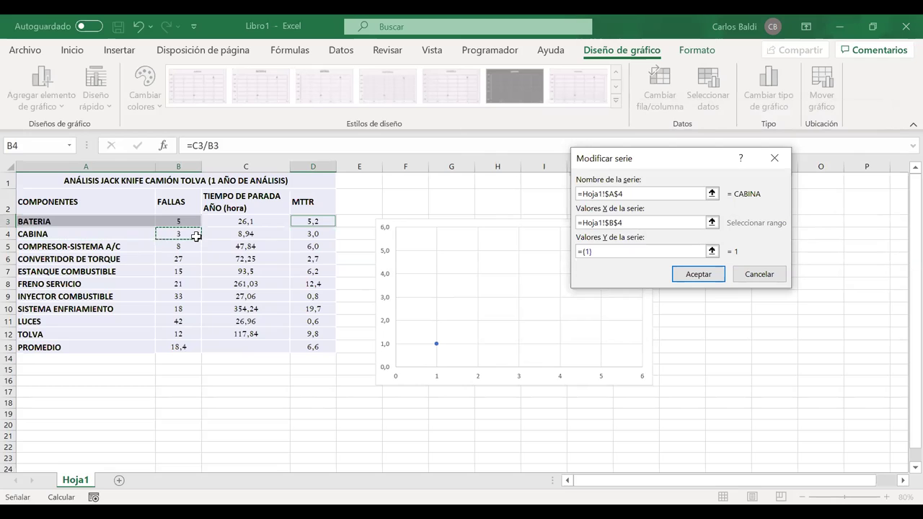
{"action": "key", "text": "Tab"}
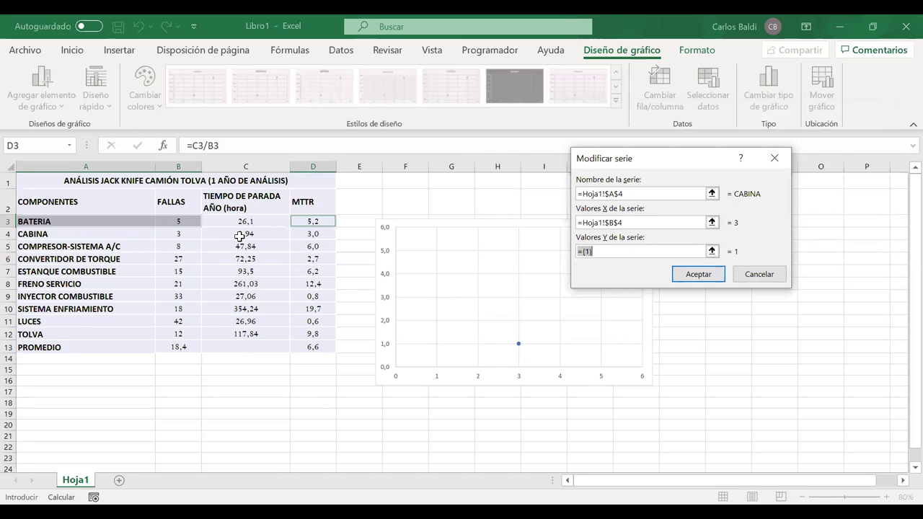
{"action": "left_click", "coordinate": [316, 236]}
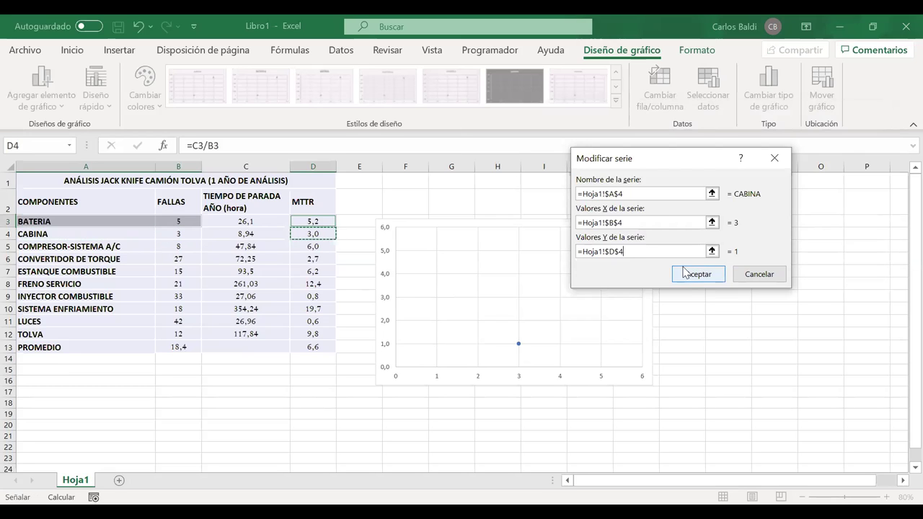
{"action": "left_click", "coordinate": [686, 273]}
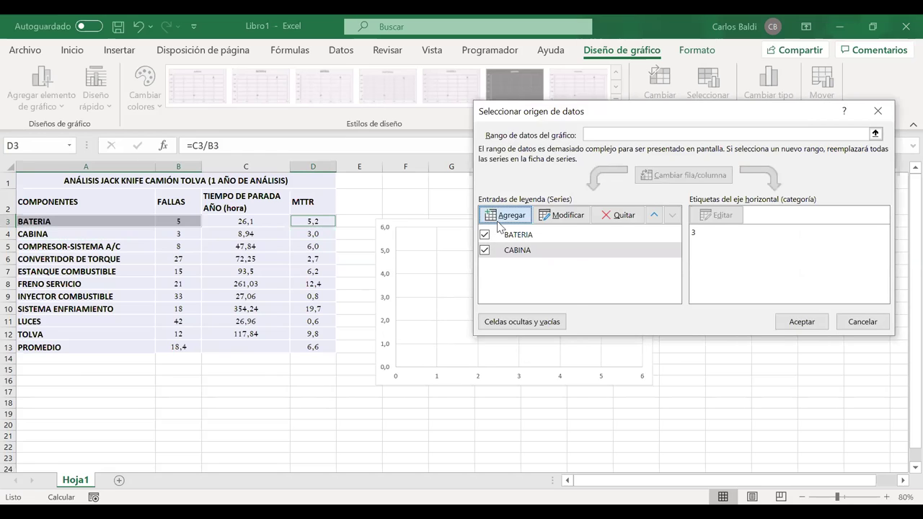
Add a chart series named from A5 (COMPRESOR-SISTEMA A/C) with B5 as its X value and D5 as its Y value.
{"action": "left_click", "coordinate": [497, 216]}
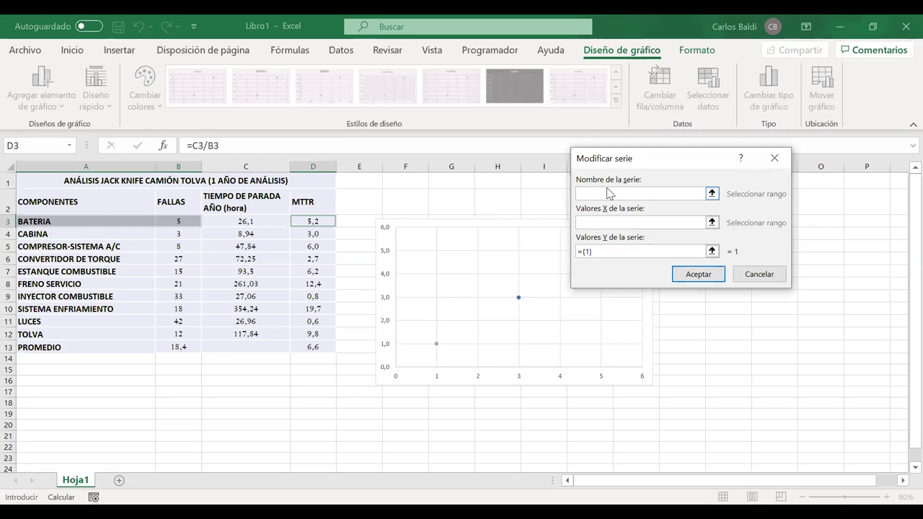
{"action": "left_click", "coordinate": [92, 249]}
{"action": "key", "text": "Tab"}
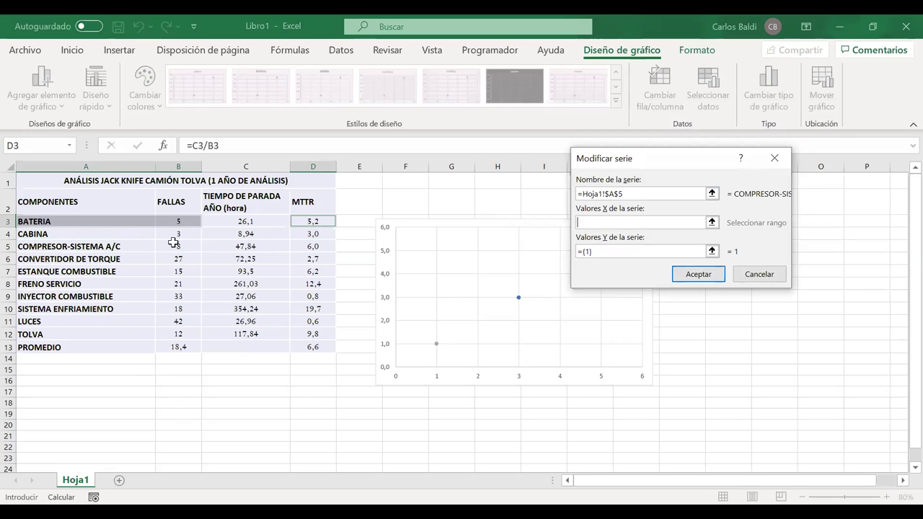
{"action": "left_click", "coordinate": [178, 247]}
{"action": "key", "text": "Tab"}
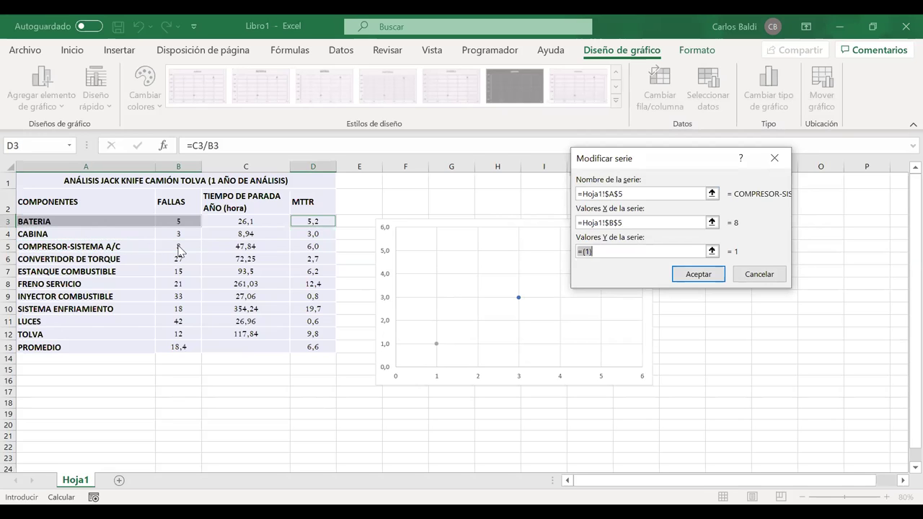
{"action": "left_click", "coordinate": [303, 246]}
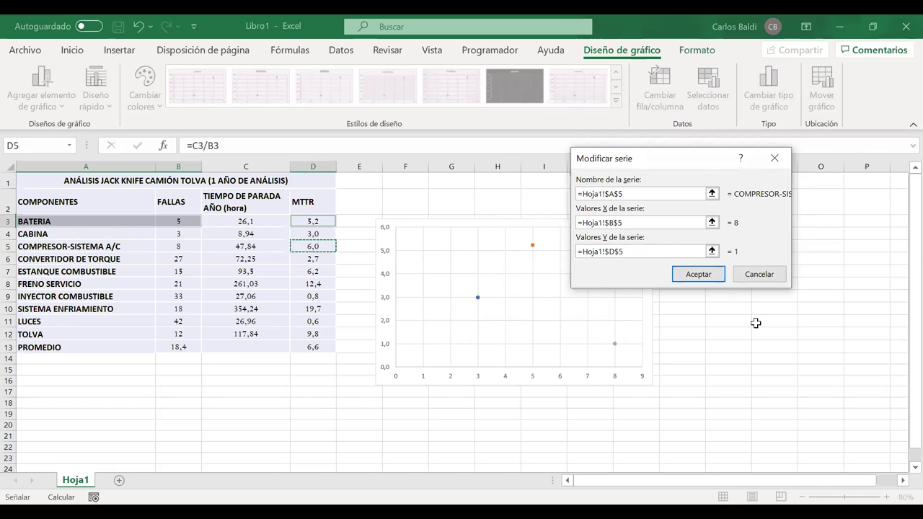
{"action": "left_click", "coordinate": [698, 274]}
Add a chart series named from A6 (CONVERTIDOR DE TORQUE) with B6 as its X value and D6 as its Y value.
{"action": "left_click", "coordinate": [505, 215]}
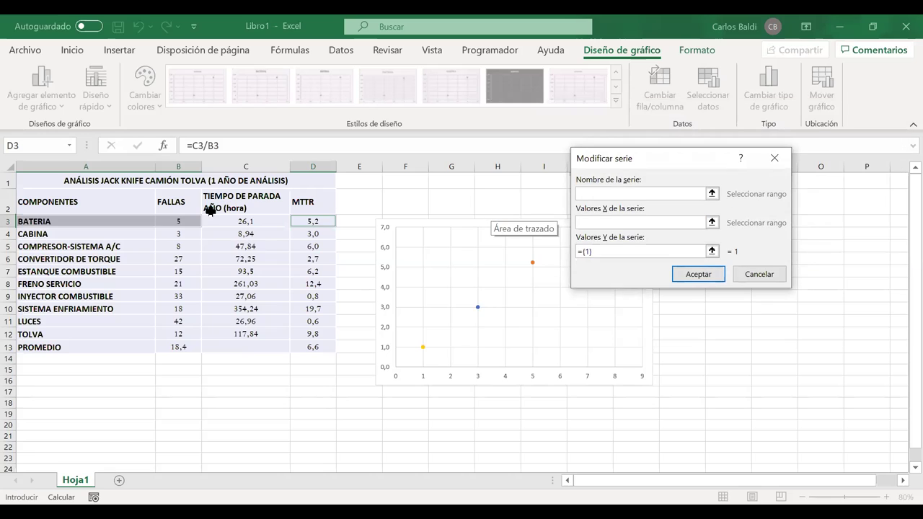
{"action": "left_click", "coordinate": [94, 257]}
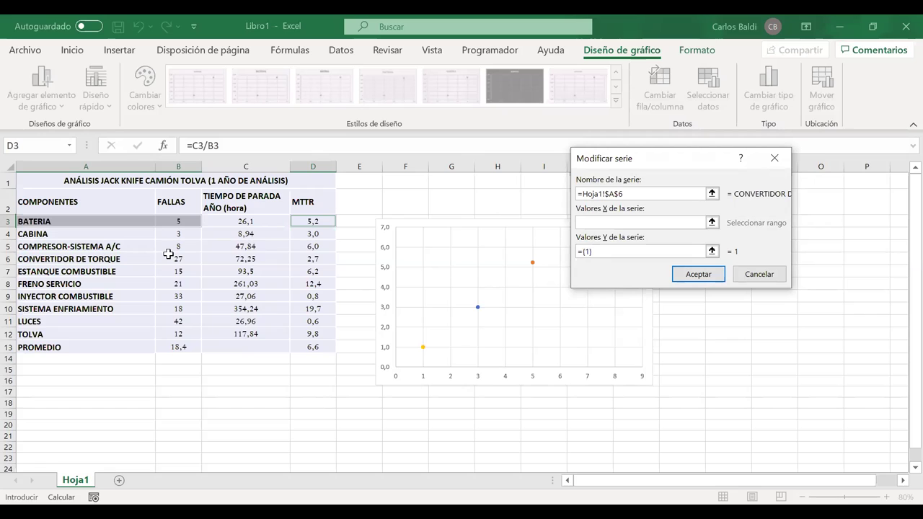
{"action": "left_click", "coordinate": [173, 261]}
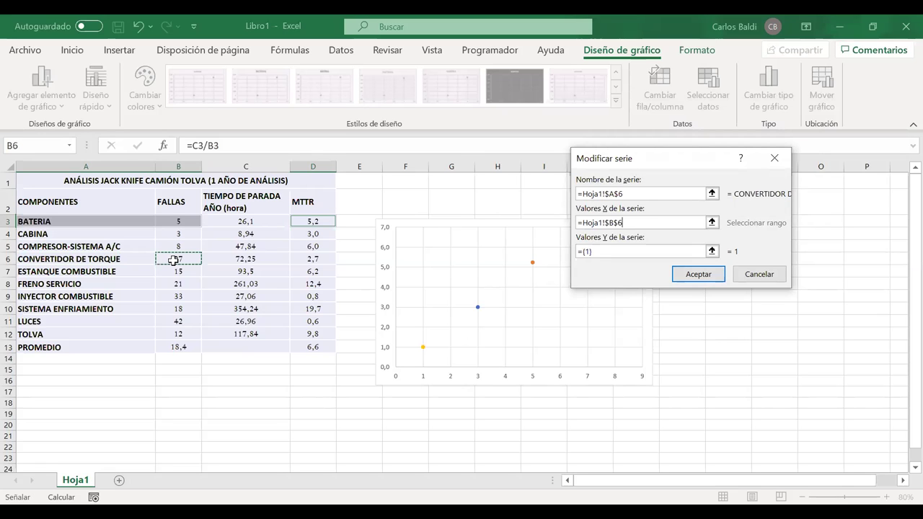
{"action": "key", "text": "Tab"}
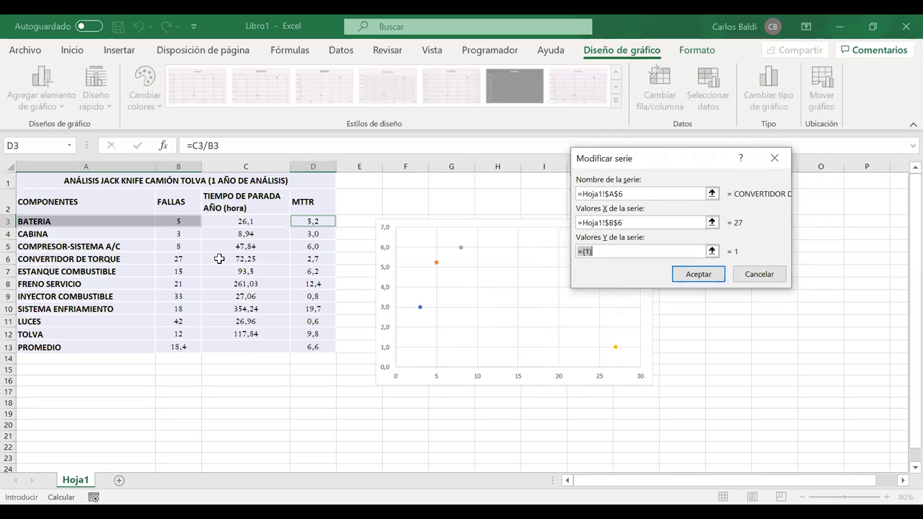
{"action": "left_click", "coordinate": [309, 257]}
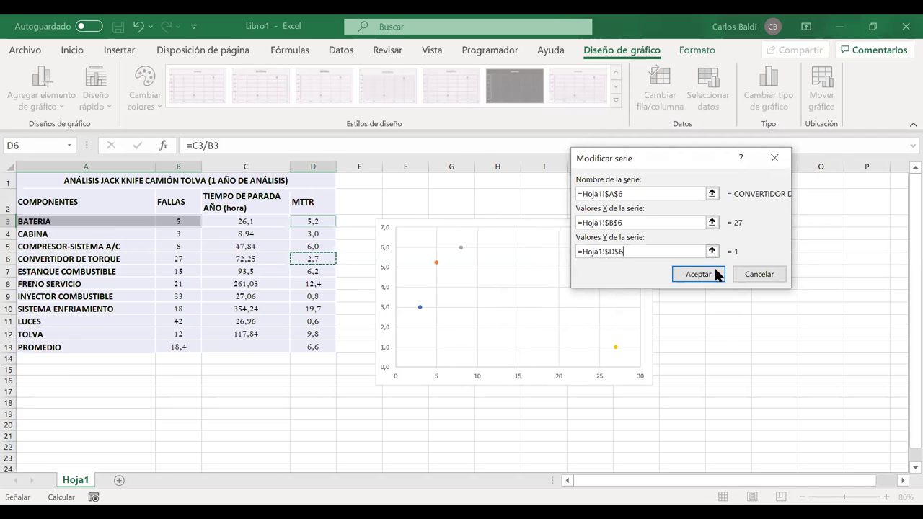
{"action": "left_click", "coordinate": [698, 275]}
Add a chart series named from A7 (ESTANQUE COMBUSTIBLE) with B7 as its X value and D7 as its Y value.
{"action": "left_click", "coordinate": [502, 212]}
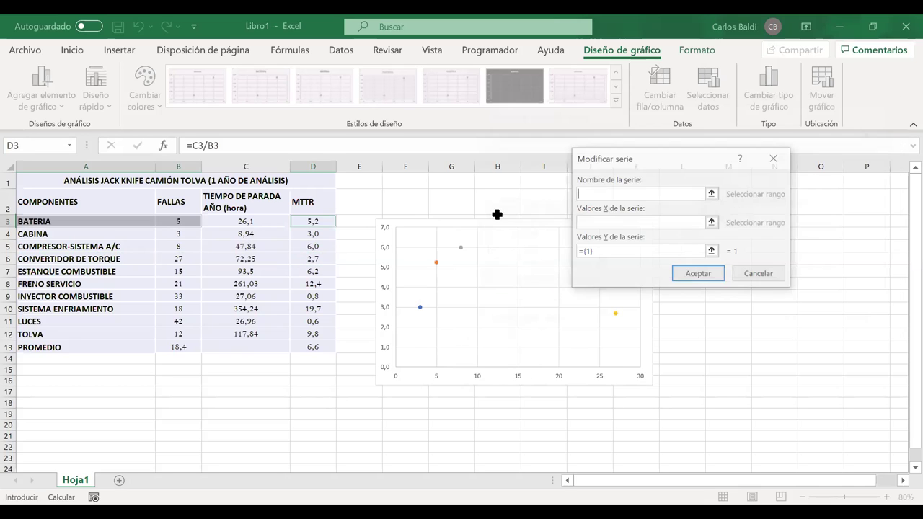
{"action": "left_click", "coordinate": [81, 272]}
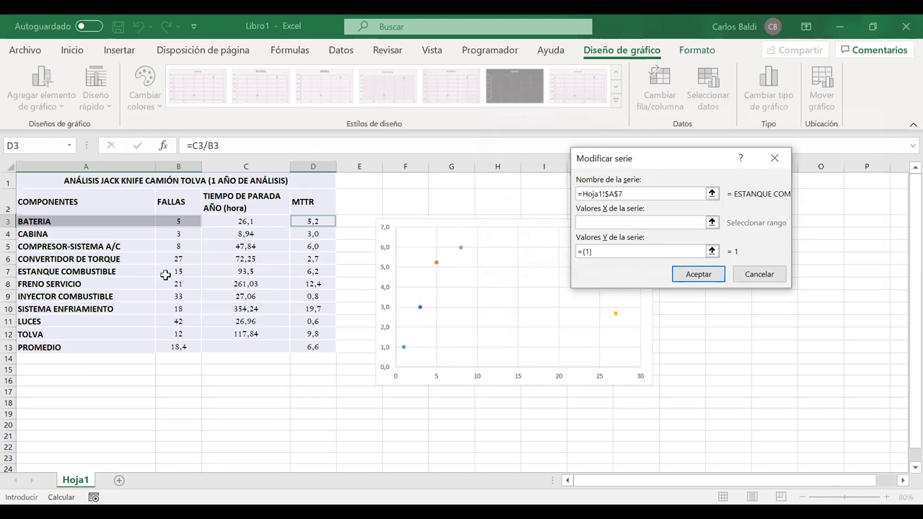
{"action": "left_click", "coordinate": [177, 272]}
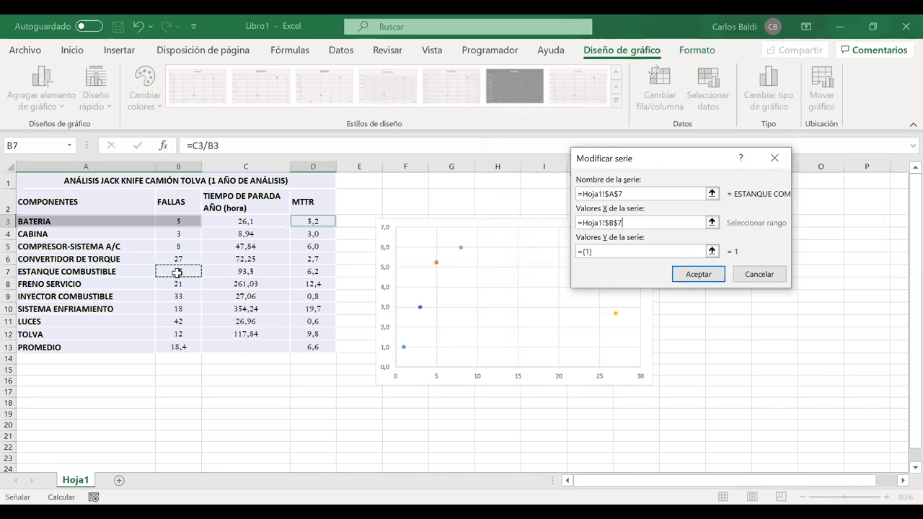
{"action": "key", "text": "Tab"}
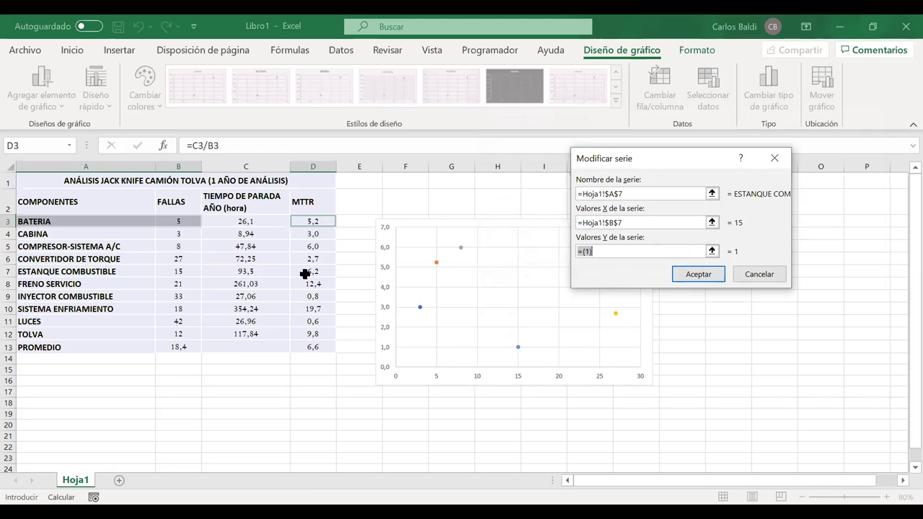
{"action": "left_click", "coordinate": [305, 272]}
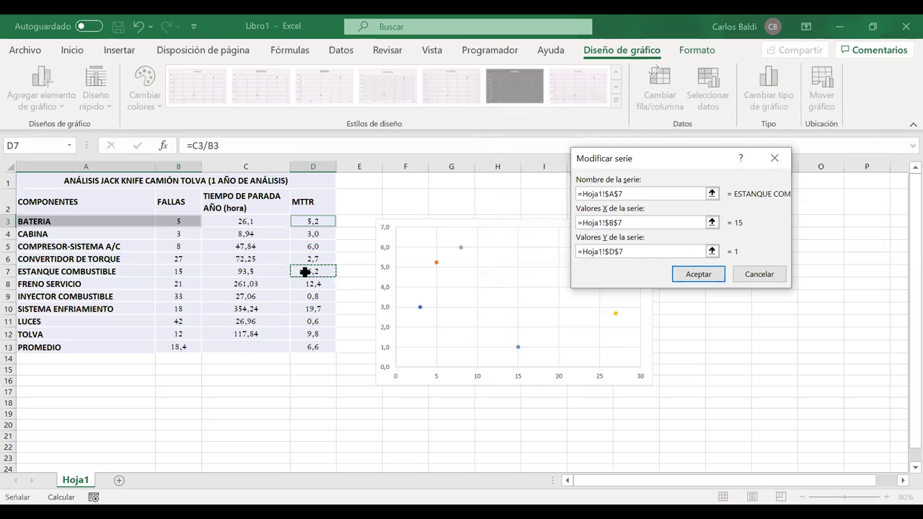
{"action": "left_click", "coordinate": [691, 272]}
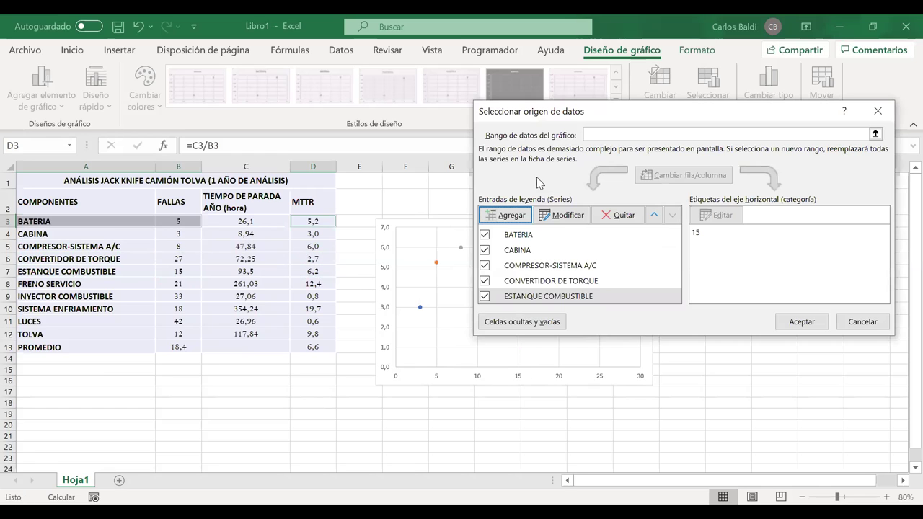
Add a chart series named from A8 (FRENO SERVICIO) with B8 as its X value and D8 as its Y value.
{"action": "left_click", "coordinate": [508, 217]}
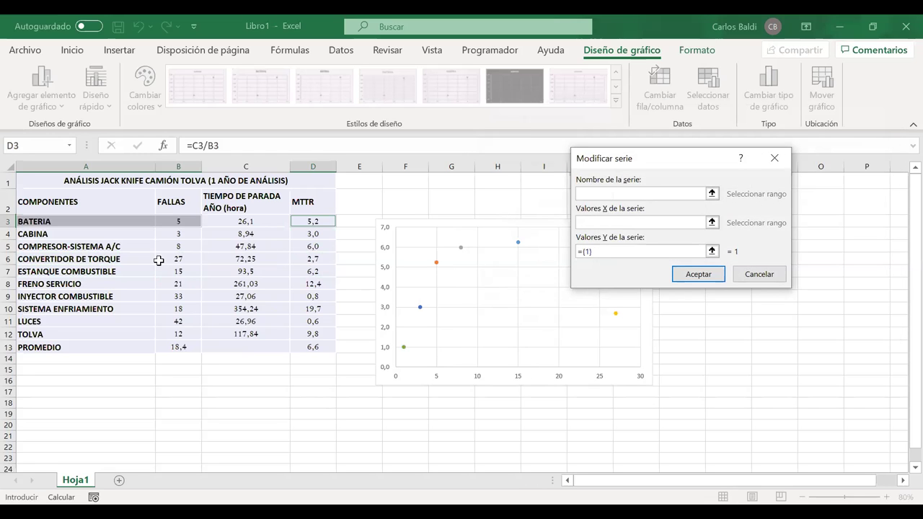
{"action": "left_click", "coordinate": [60, 284]}
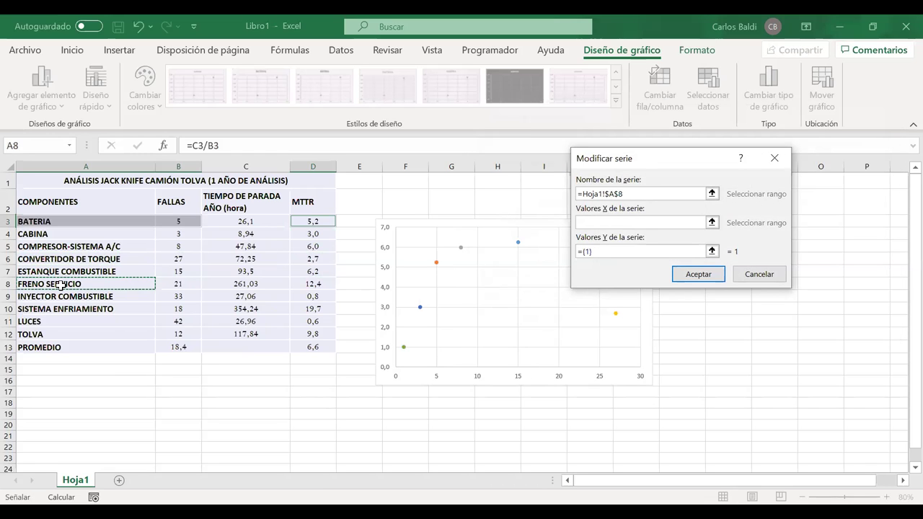
{"action": "key", "text": "Tab"}
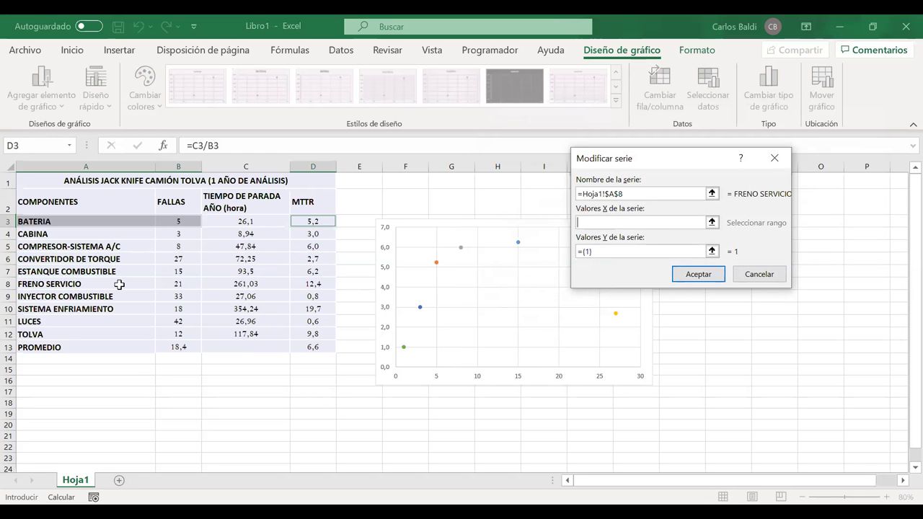
{"action": "left_click", "coordinate": [168, 285]}
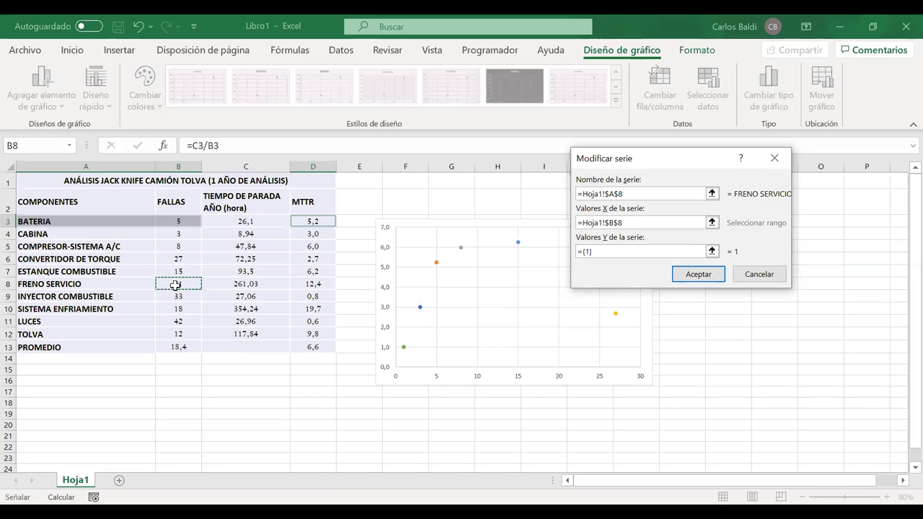
{"action": "key", "text": "Tab"}
{"action": "left_click", "coordinate": [303, 284]}
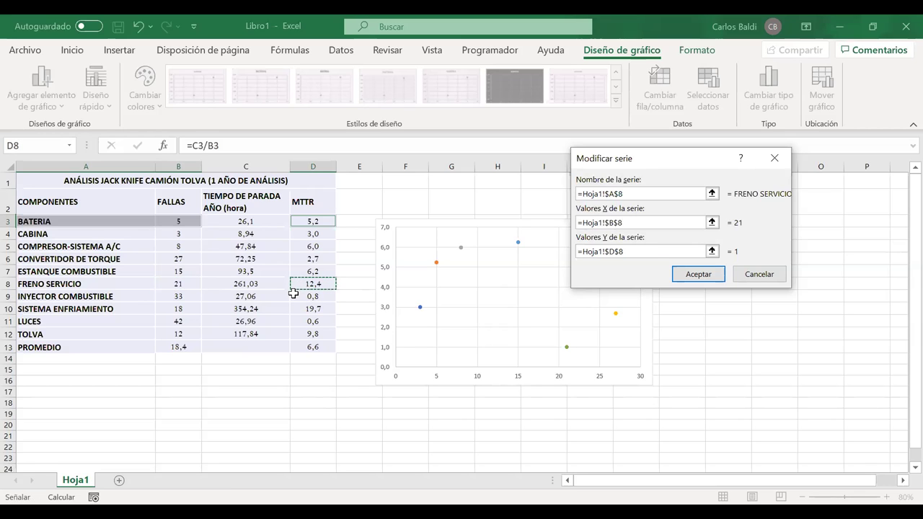
{"action": "key", "text": "Return"}
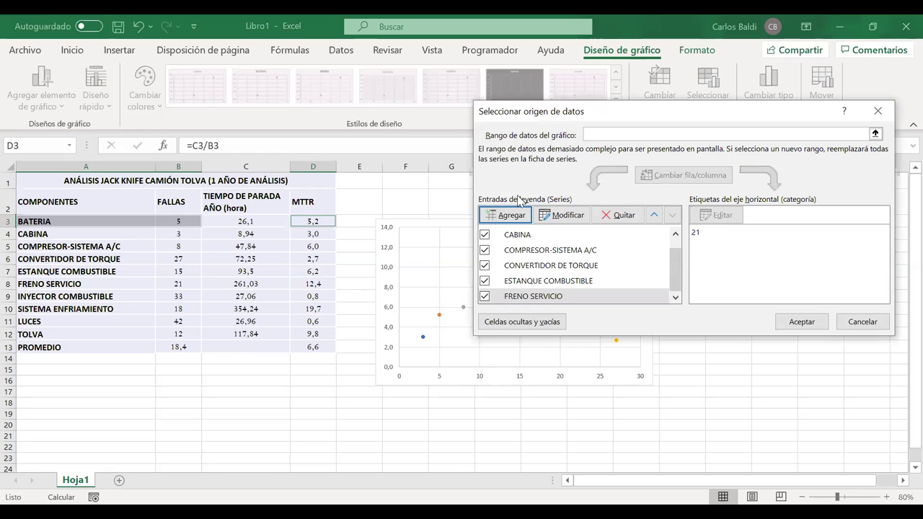
Add a chart series named from A9 (INYECTOR COMBUSTIBLE) with B9 as its X value and D9 as its Y value.
{"action": "left_click", "coordinate": [511, 210]}
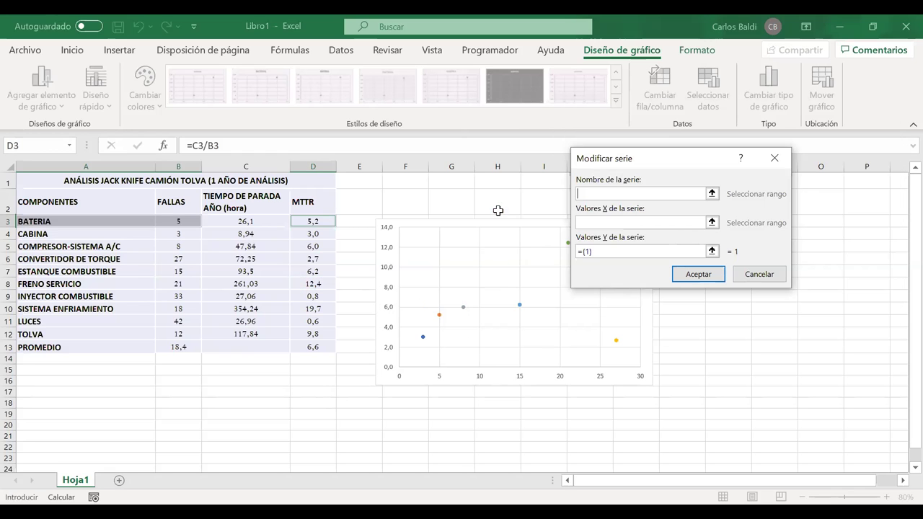
{"action": "left_click", "coordinate": [46, 296]}
{"action": "key", "text": "Tab"}
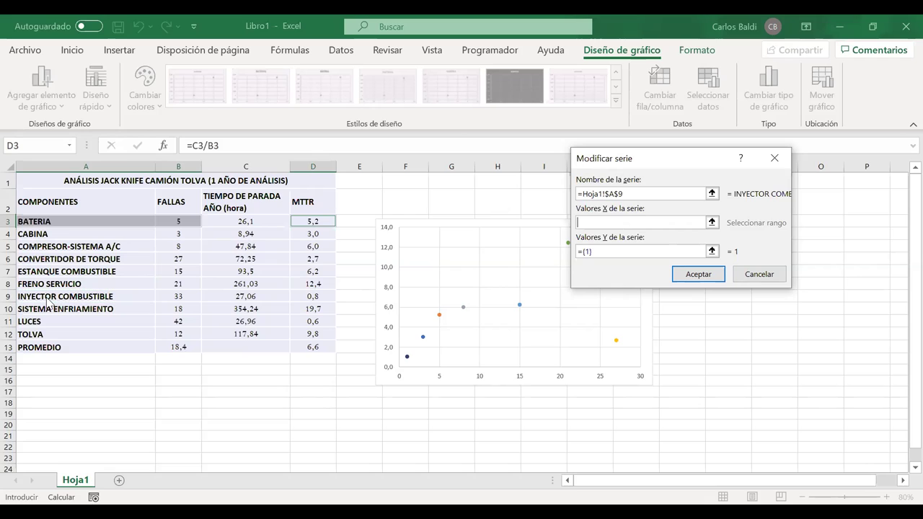
{"action": "left_click", "coordinate": [181, 297]}
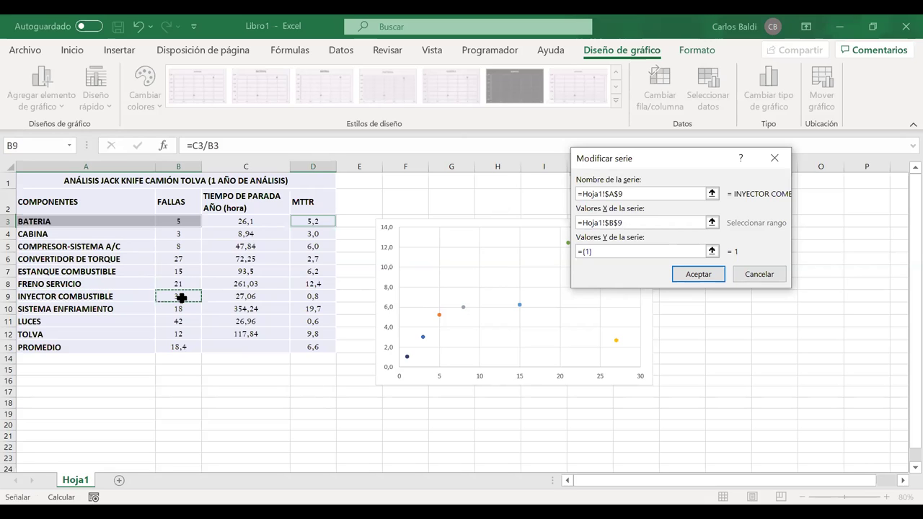
{"action": "key", "text": "Tab"}
{"action": "left_click", "coordinate": [306, 296]}
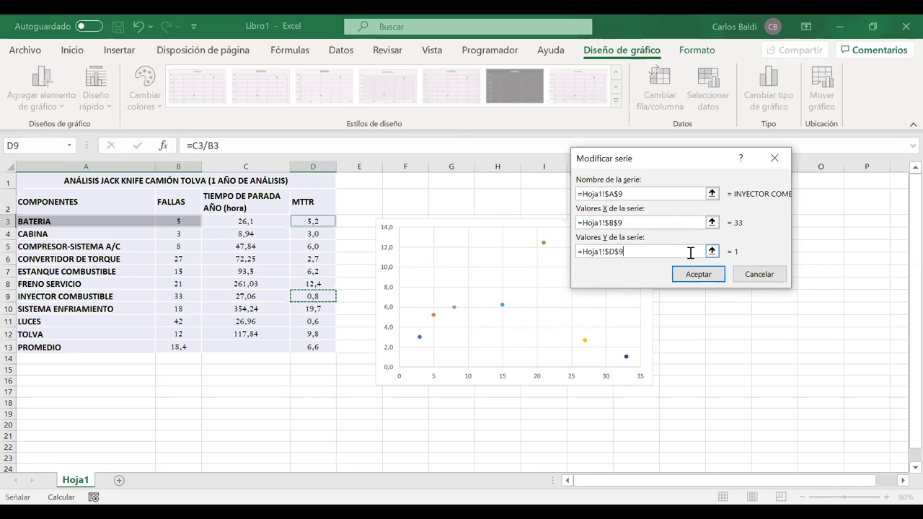
{"action": "key", "text": "Return"}
Add a chart series named from A10 (SISTEMA ENFRIAMIENTO) with B10 as its X value and D10 as its Y value.
{"action": "left_click", "coordinate": [519, 220]}
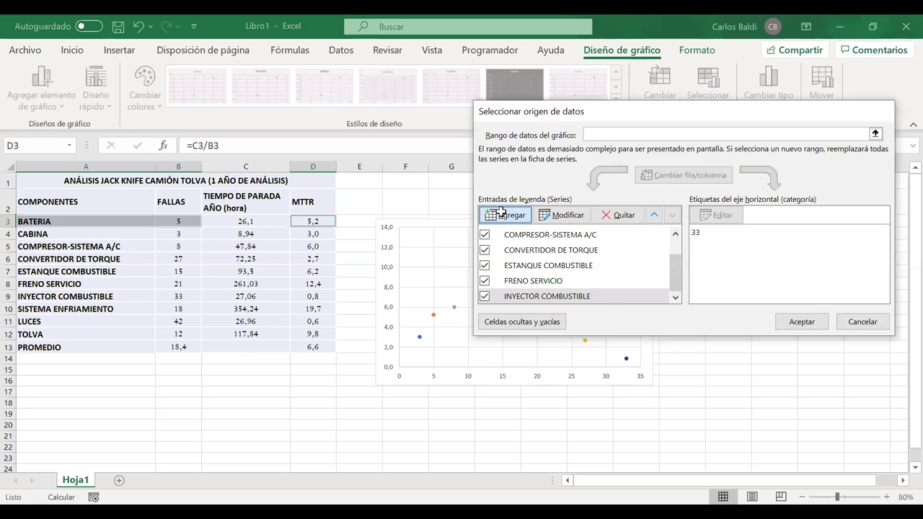
{"action": "left_click", "coordinate": [62, 313]}
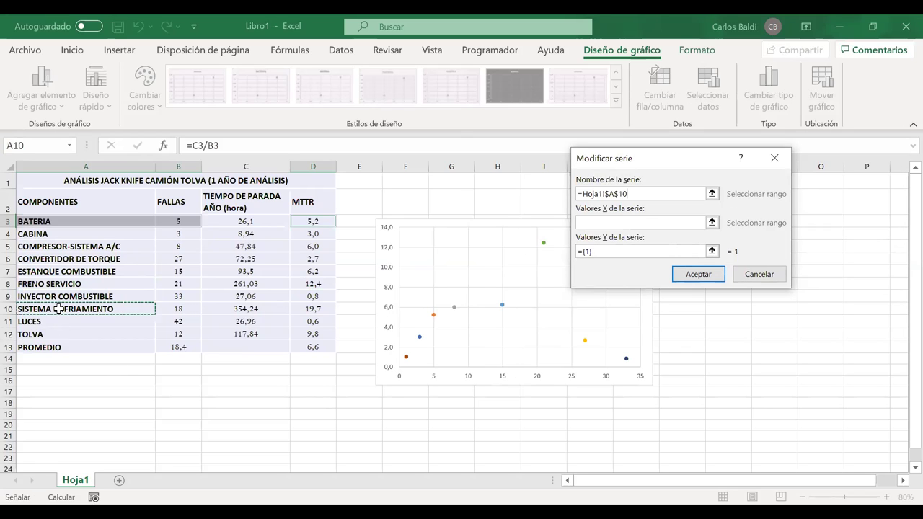
{"action": "key", "text": "Tab"}
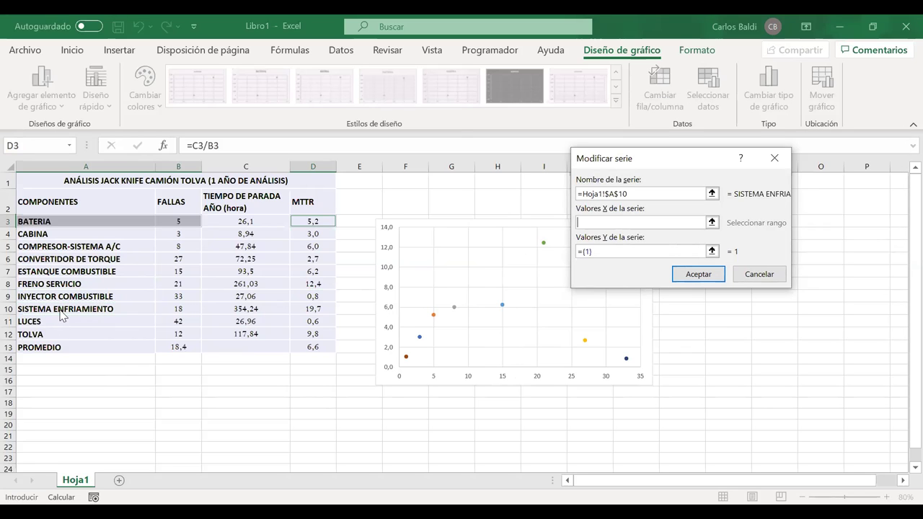
{"action": "left_click", "coordinate": [171, 308]}
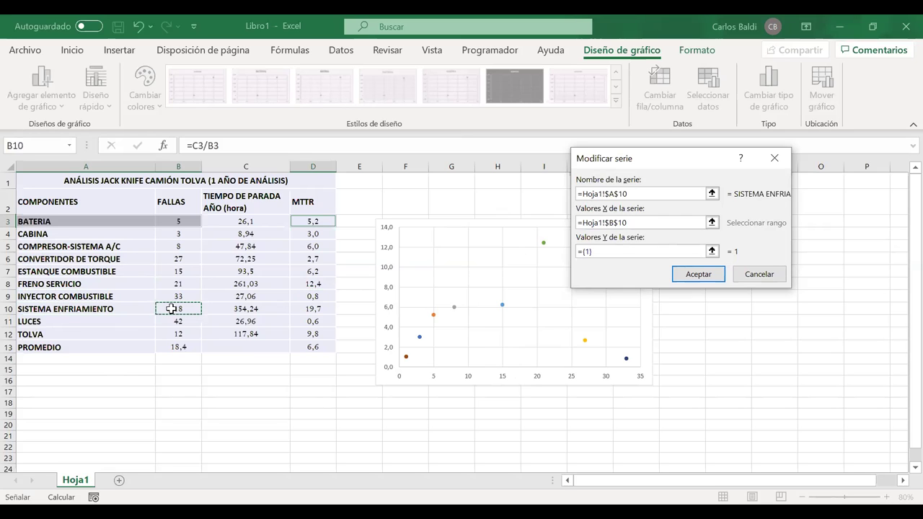
{"action": "key", "text": "Tab"}
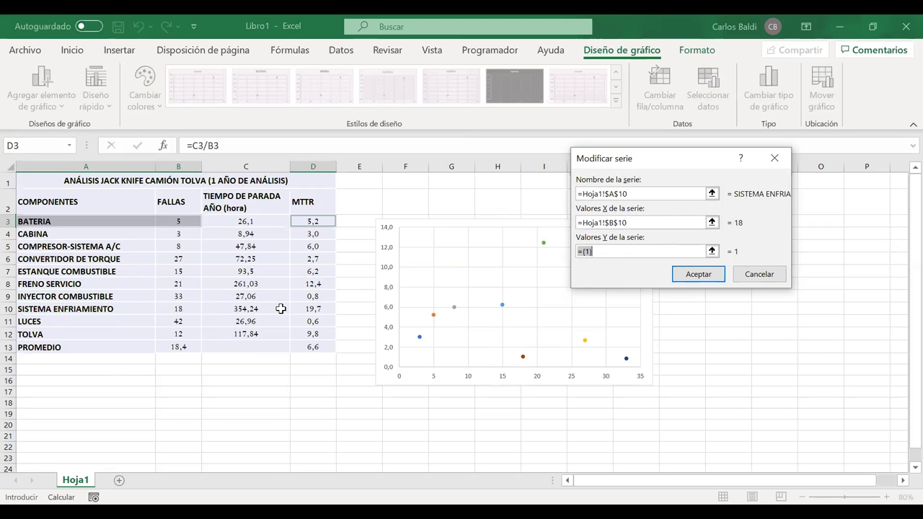
{"action": "left_click", "coordinate": [300, 310]}
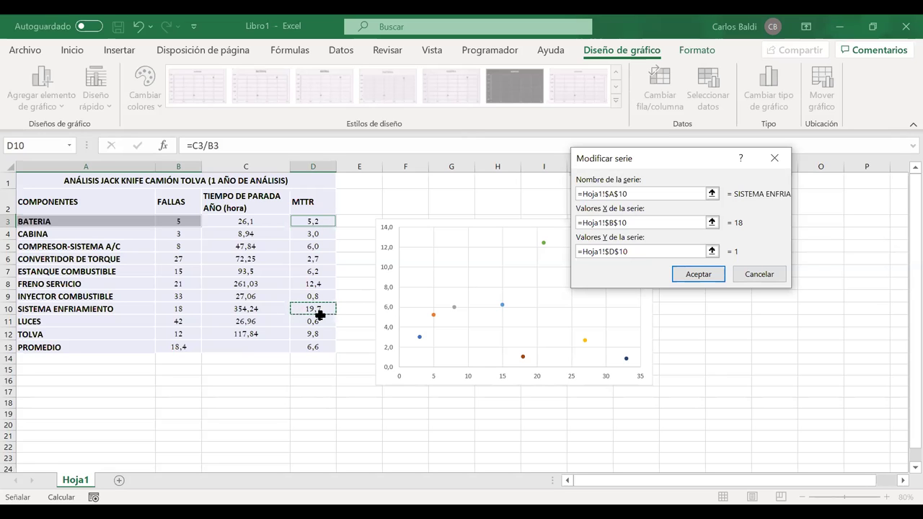
{"action": "key", "text": "Return"}
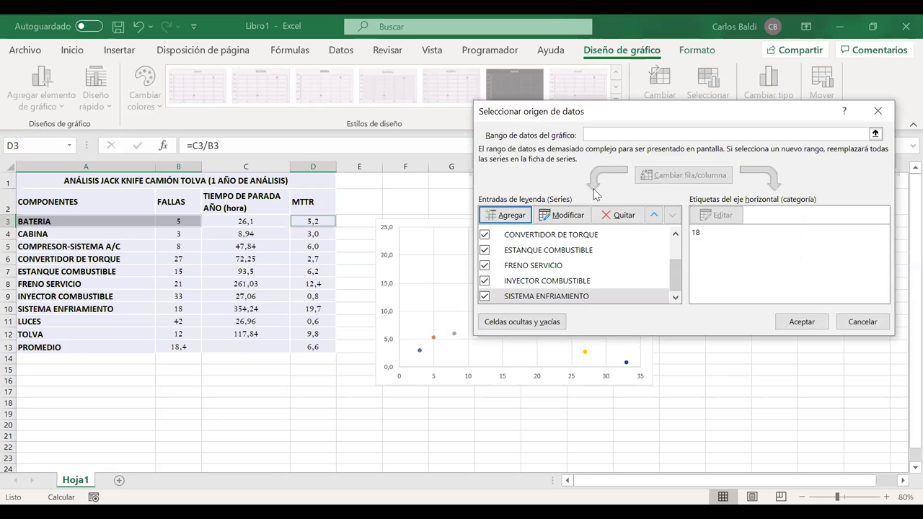
Add a chart series named from A11 (LUCES) with B11 as its X value and D11 as its Y value.
{"action": "left_click", "coordinate": [511, 214]}
{"action": "left_click", "coordinate": [58, 320]}
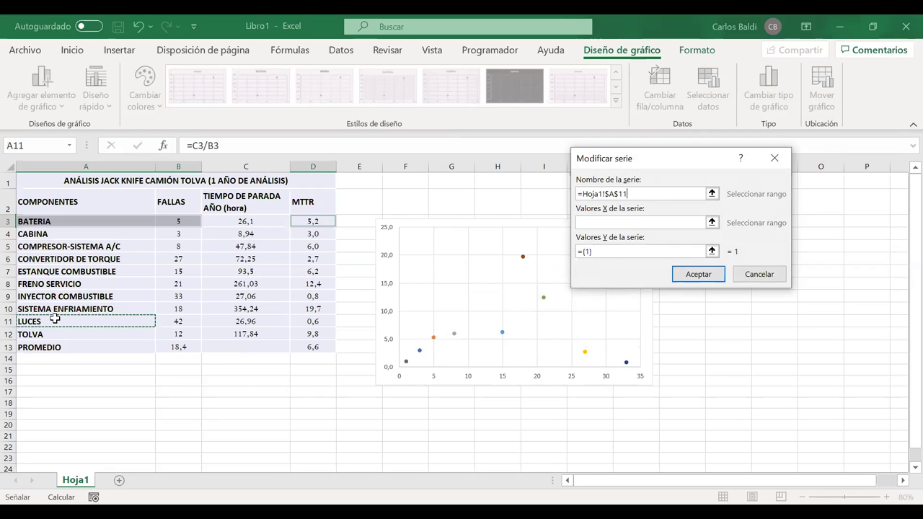
{"action": "left_click", "coordinate": [597, 222]}
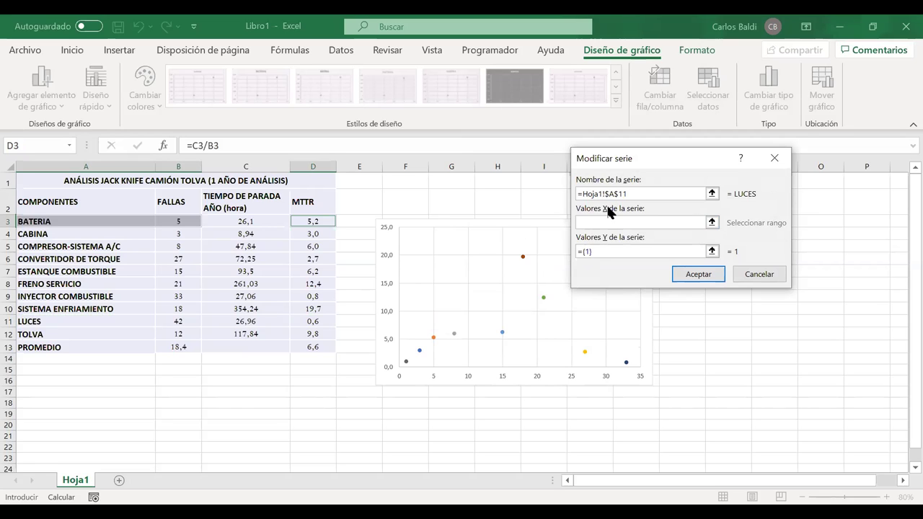
{"action": "left_click", "coordinate": [177, 321]}
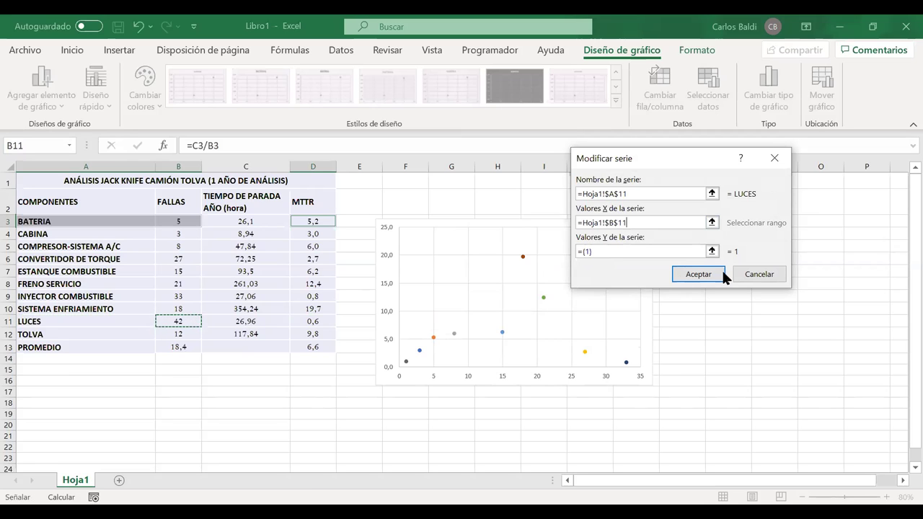
{"action": "left_click", "coordinate": [593, 250]}
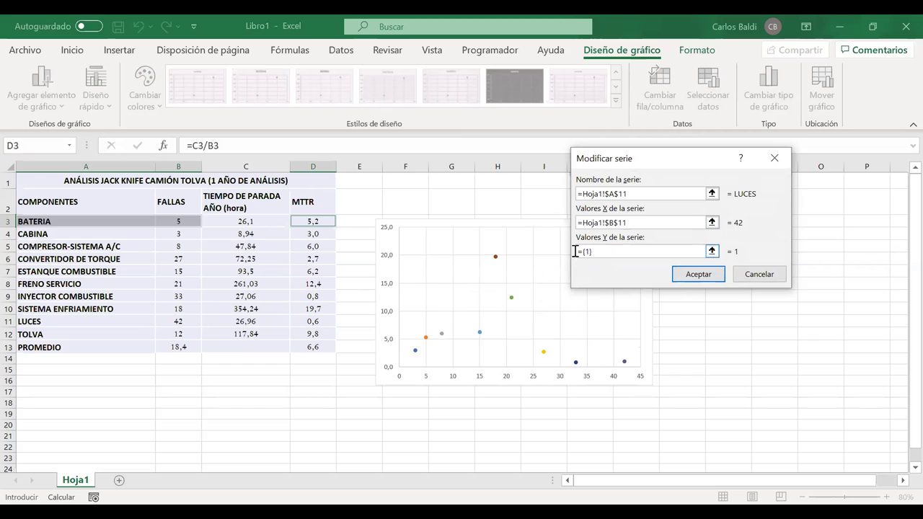
{"action": "left_click_drag", "start_coordinate": [592, 249], "coordinate": [579, 250]}
{"action": "key", "text": "BackSpace"}
{"action": "left_click", "coordinate": [305, 319]}
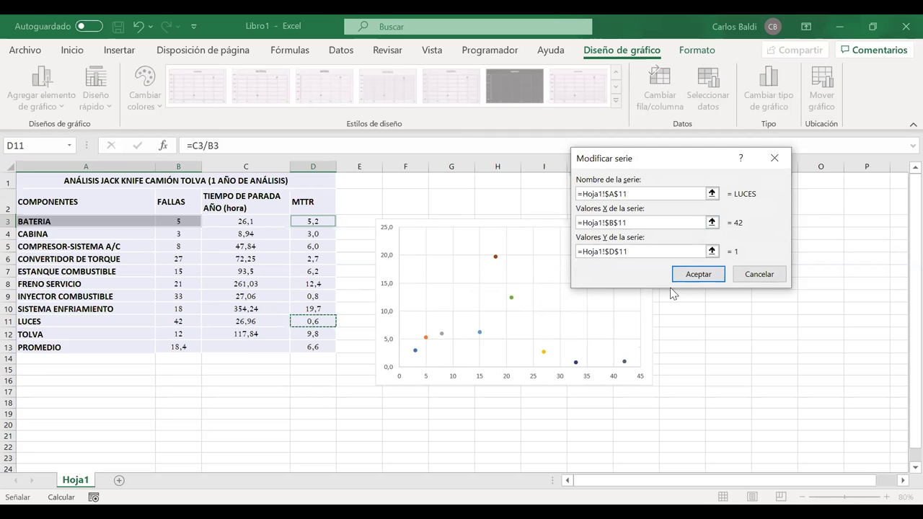
{"action": "key", "text": "Return"}
Add a chart series named from A12 (TOLVA) with X value B12 and Y value D12, and accept the chart's data source.
{"action": "left_click", "coordinate": [505, 211]}
{"action": "left_click", "coordinate": [65, 335]}
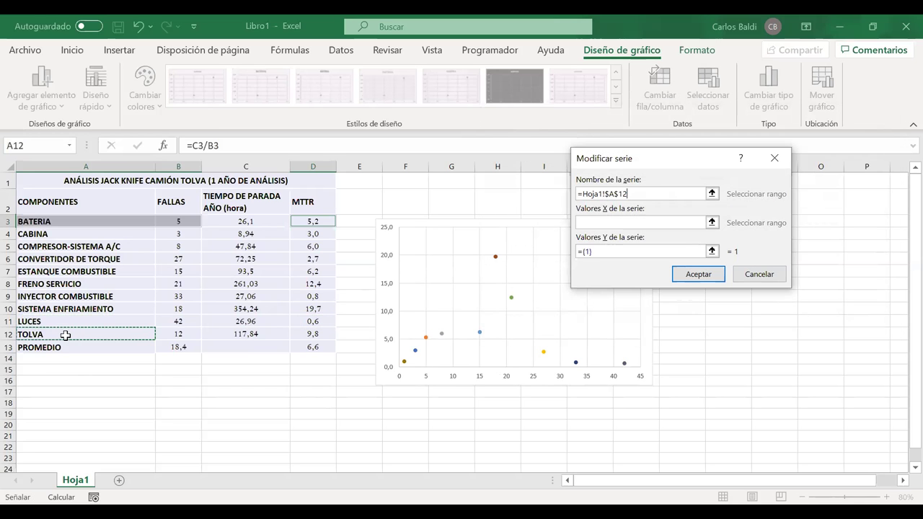
{"action": "left_click", "coordinate": [179, 337]}
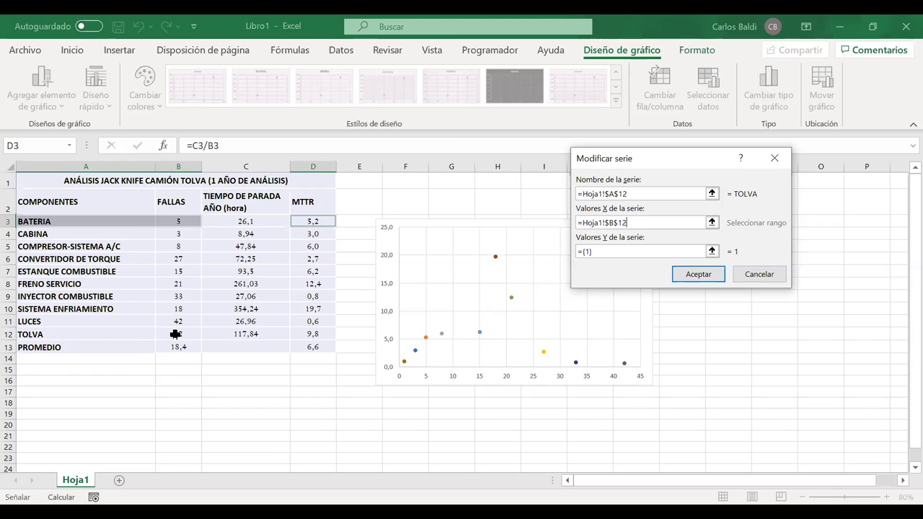
{"action": "key", "text": "Tab"}
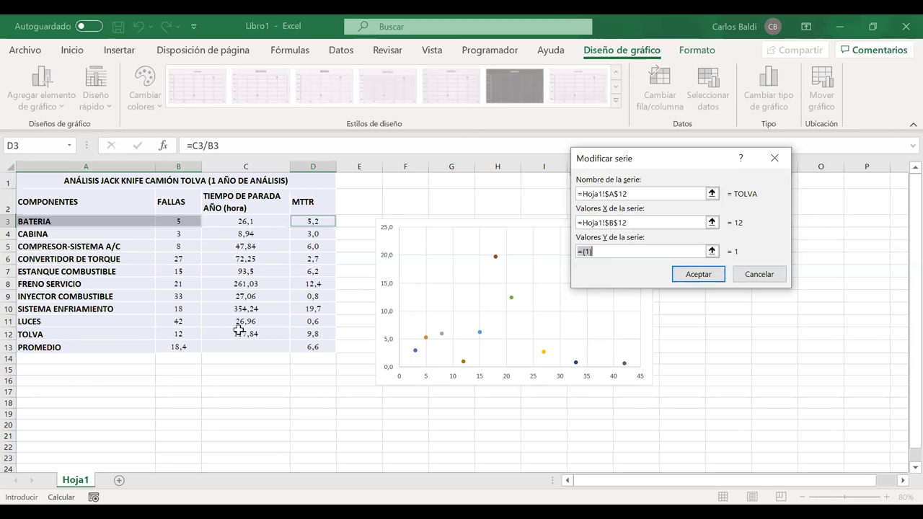
{"action": "left_click", "coordinate": [320, 333]}
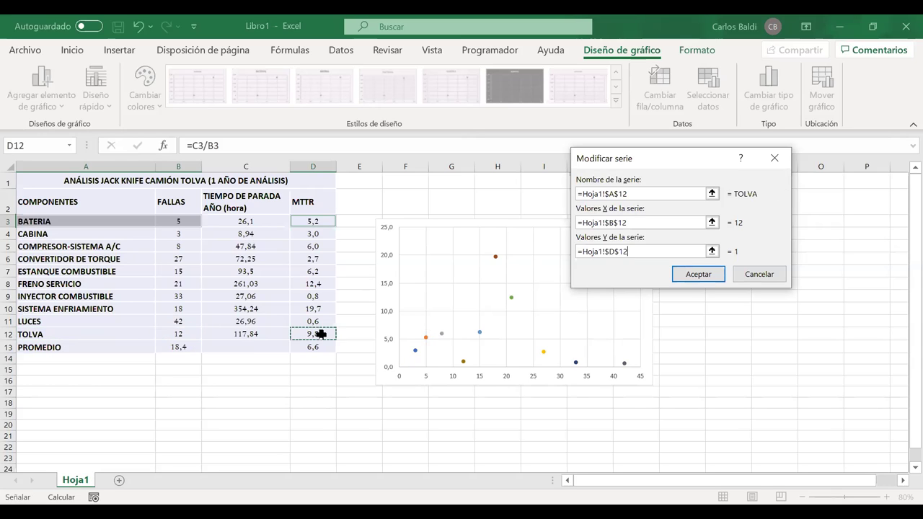
{"action": "left_click", "coordinate": [696, 275]}
{"action": "left_click", "coordinate": [801, 322]}
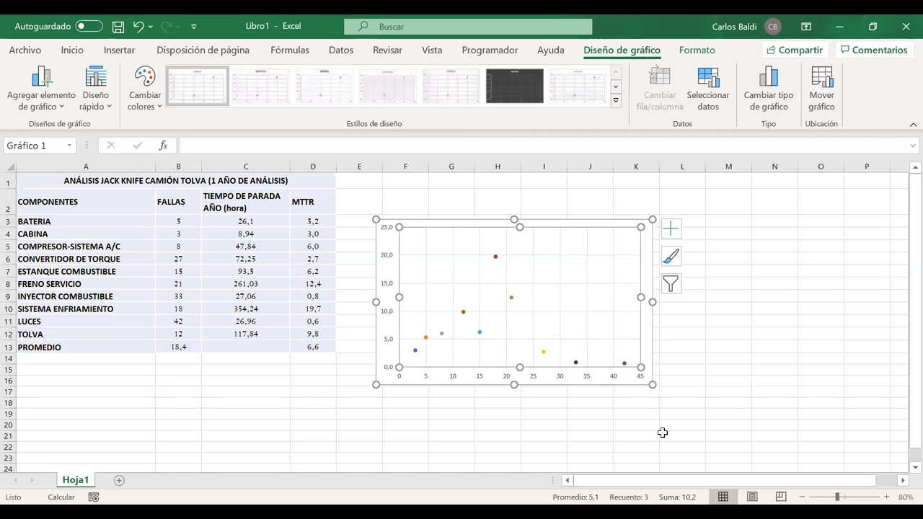
Enlarge the scatter chart and move it so it spans about columns F to N and rows 2 to 21.
{"action": "left_click_drag", "start_coordinate": [652, 384], "coordinate": [770, 466]}
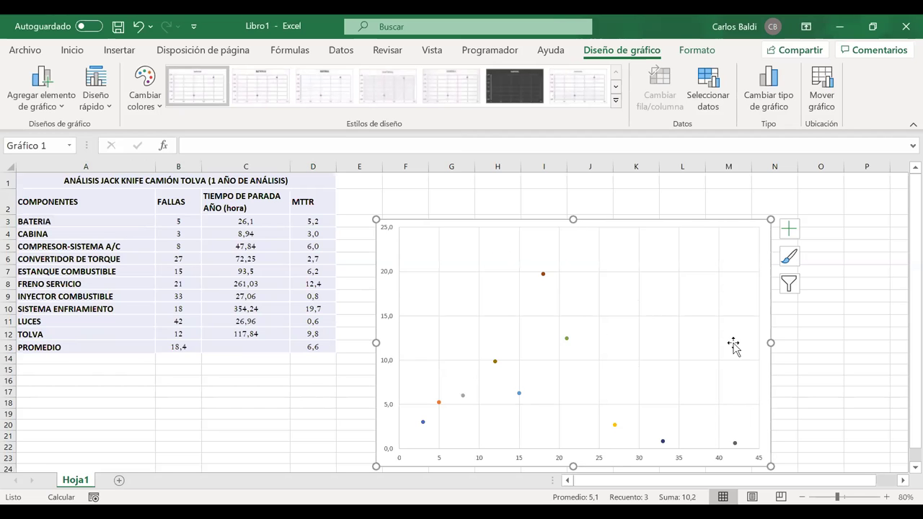
{"action": "left_click_drag", "start_coordinate": [643, 218], "coordinate": [672, 191]}
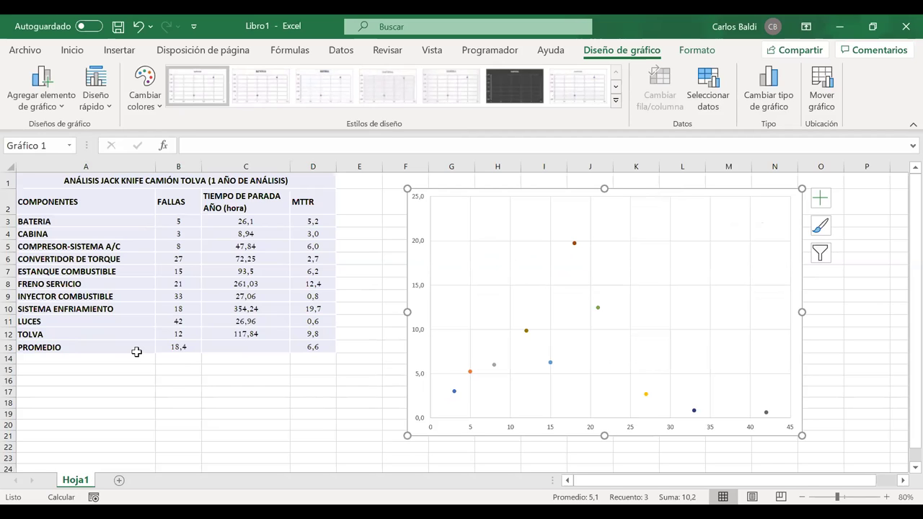
Delete the horizontal and vertical gridlines from the scatter chart.
{"action": "left_click", "coordinate": [662, 287]}
{"action": "key", "text": "Delete"}
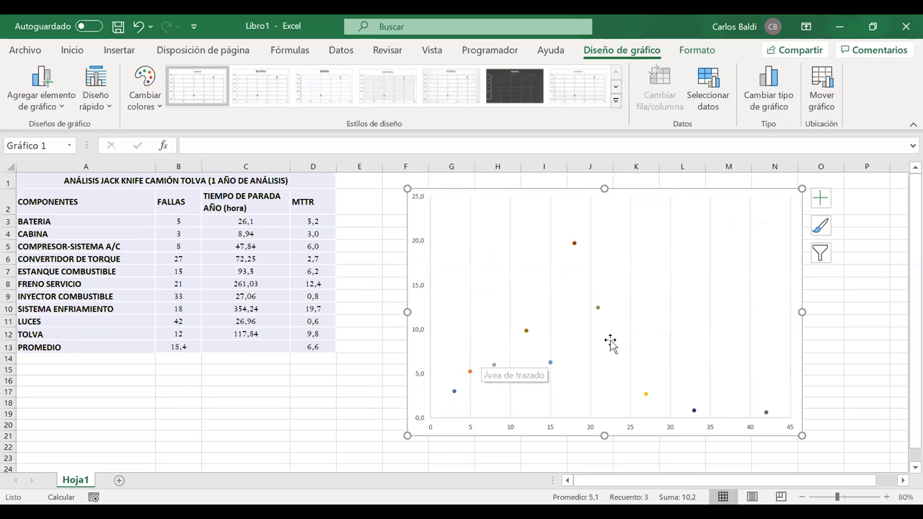
{"action": "left_click", "coordinate": [630, 306]}
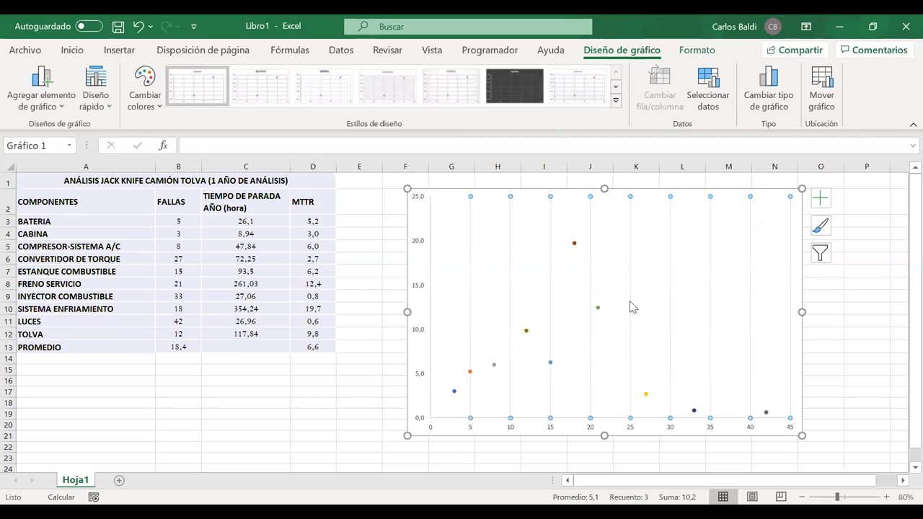
{"action": "key", "text": "Delete"}
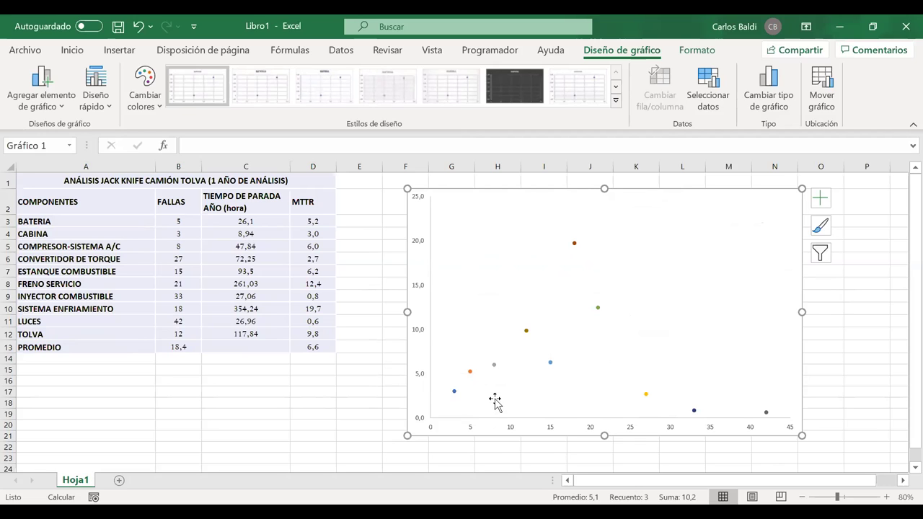
Move the scatter chart directly beside the component table so it starts at about column E.
{"action": "left_click", "coordinate": [422, 379]}
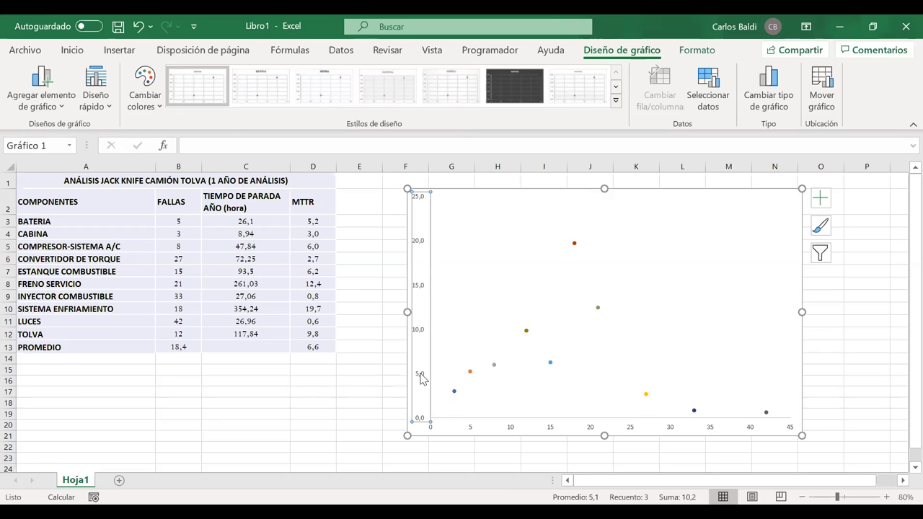
{"action": "right_click", "coordinate": [423, 380]}
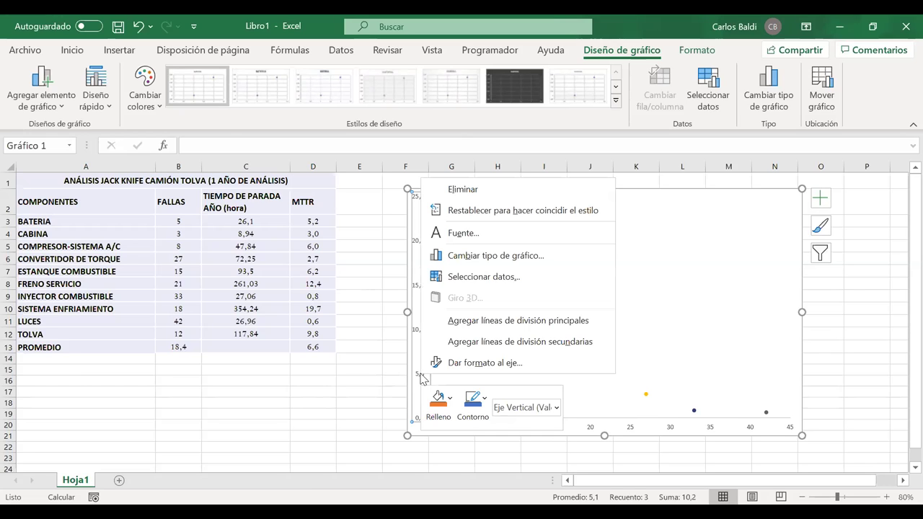
{"action": "key", "text": "Escape"}
{"action": "left_click_drag", "start_coordinate": [498, 189], "coordinate": [388, 201]}
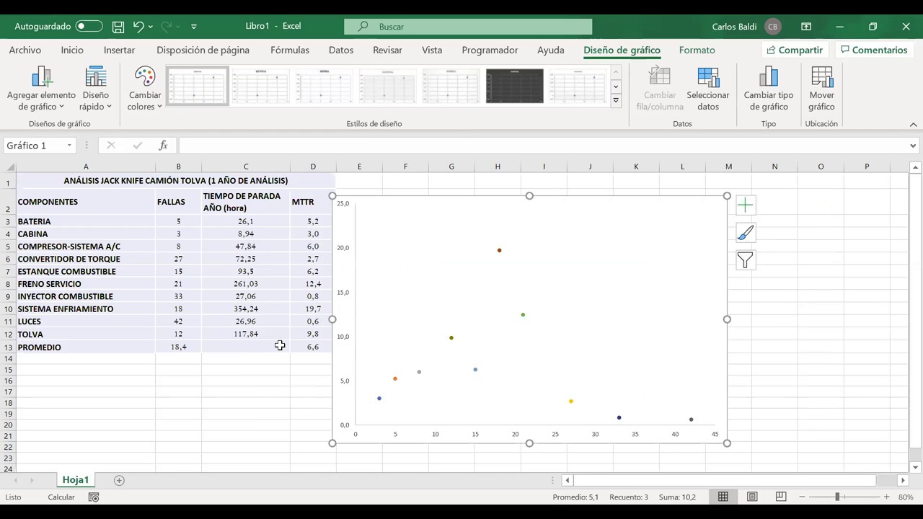
Set the vertical axis limits to a minimum of 0 and a maximum of 25.
{"action": "left_click", "coordinate": [346, 293]}
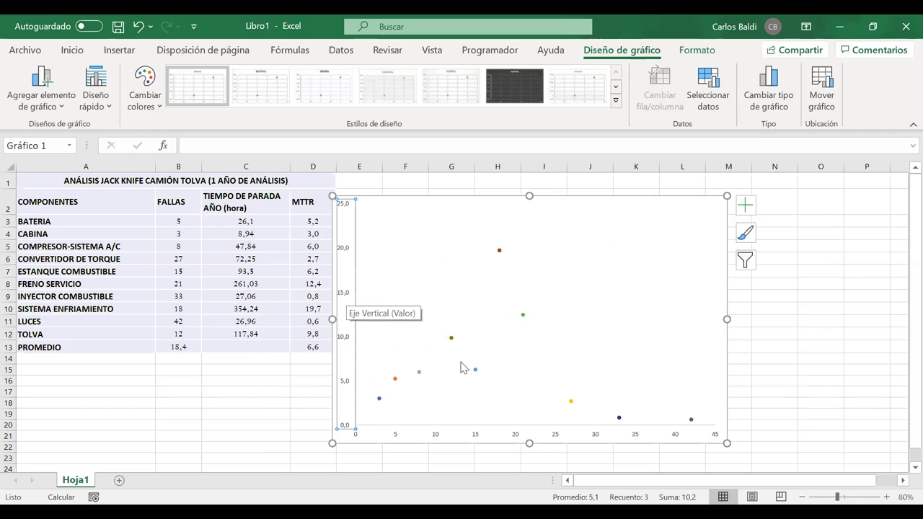
{"action": "right_click", "coordinate": [346, 294]}
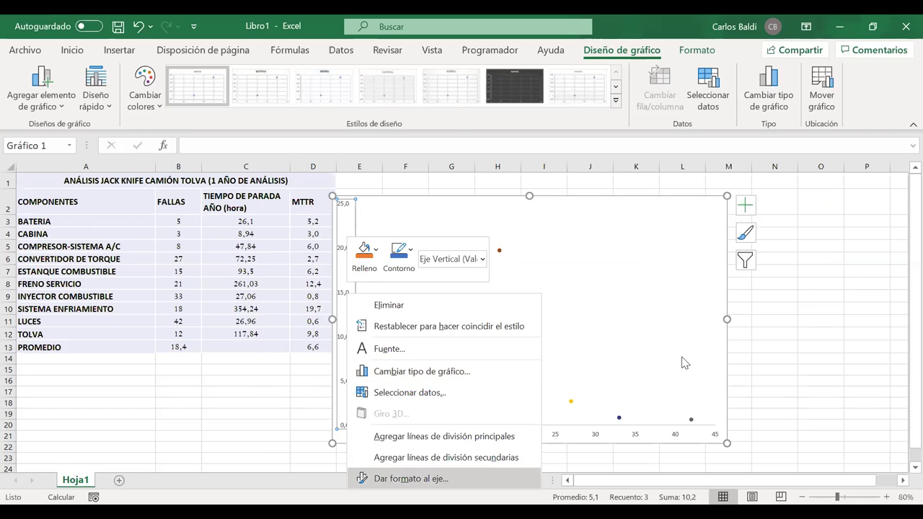
{"action": "key", "text": "Return"}
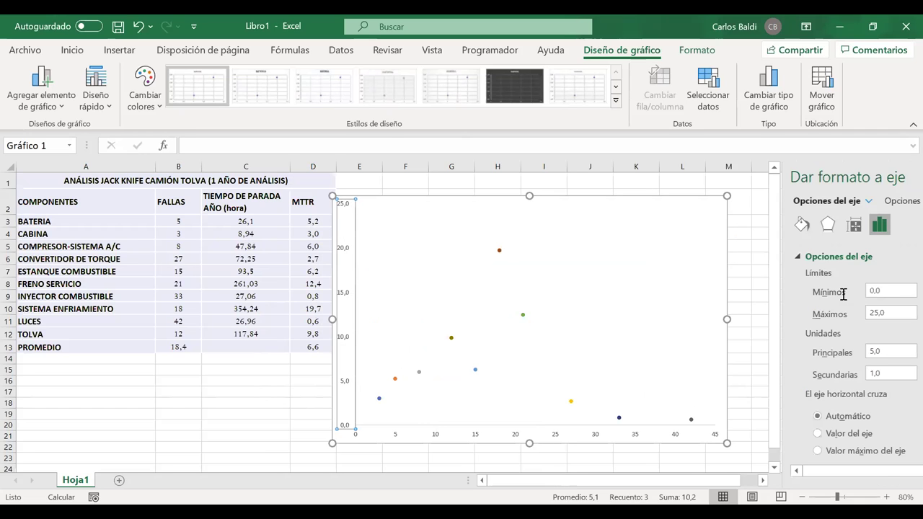
{"action": "left_click", "coordinate": [840, 292]}
{"action": "type", "text": "0"}
{"action": "left_click", "coordinate": [830, 312]}
{"action": "type", "text": "2"}
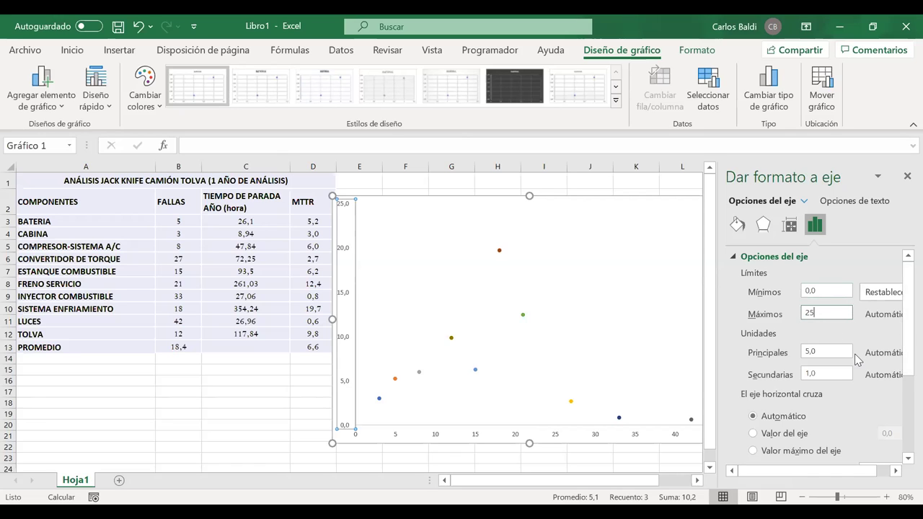
Make the horizontal axis cross the vertical axis at the average MTTR value of 6,6.
{"action": "scroll", "coordinate": [862, 358], "scroll_direction": "down", "scroll_amount": 1}
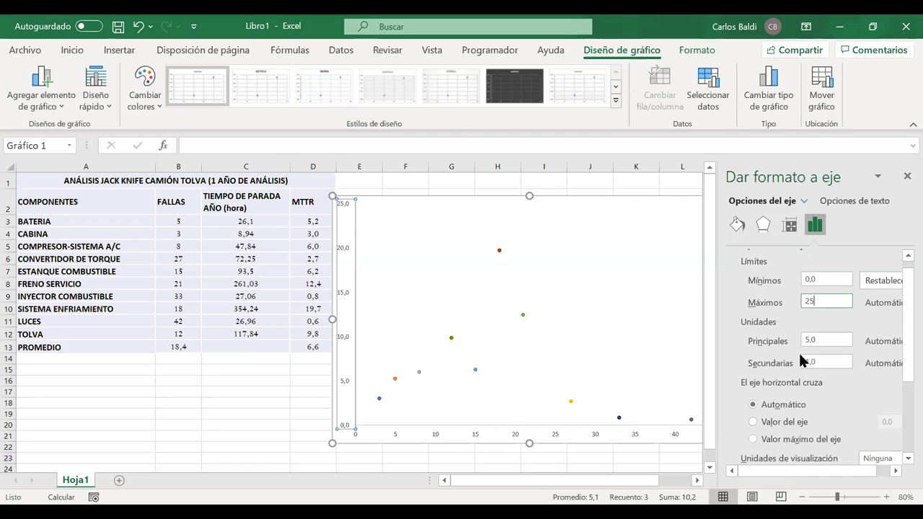
{"action": "left_click", "coordinate": [756, 422]}
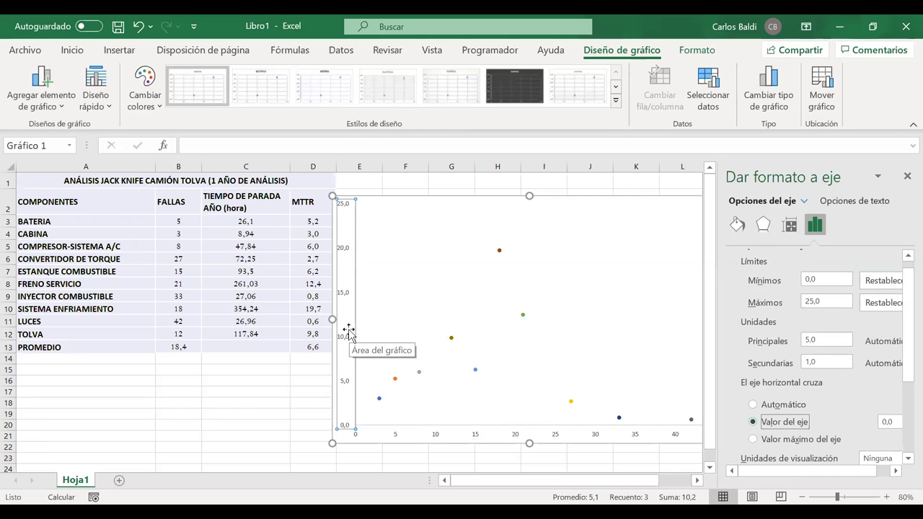
{"action": "left_click_drag", "start_coordinate": [900, 422], "coordinate": [859, 423]}
{"action": "type", "text": "6,6"}
{"action": "key", "text": "Return"}
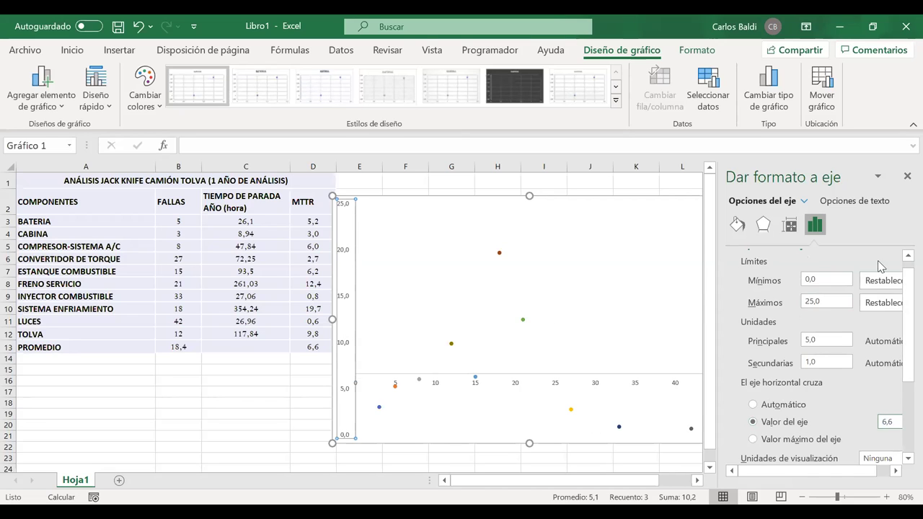
Set the vertical axis number format to 0 decimal places and close the axis formatting options.
{"action": "scroll", "coordinate": [881, 258], "scroll_direction": "down", "scroll_amount": 3}
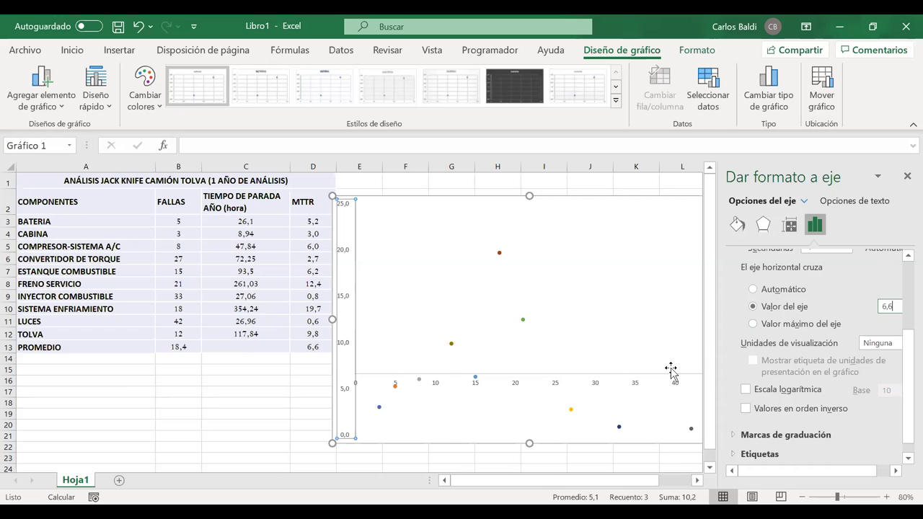
{"action": "scroll", "coordinate": [671, 369], "scroll_direction": "down", "scroll_amount": 1}
{"action": "scroll", "coordinate": [671, 369], "scroll_direction": "up", "scroll_amount": 2}
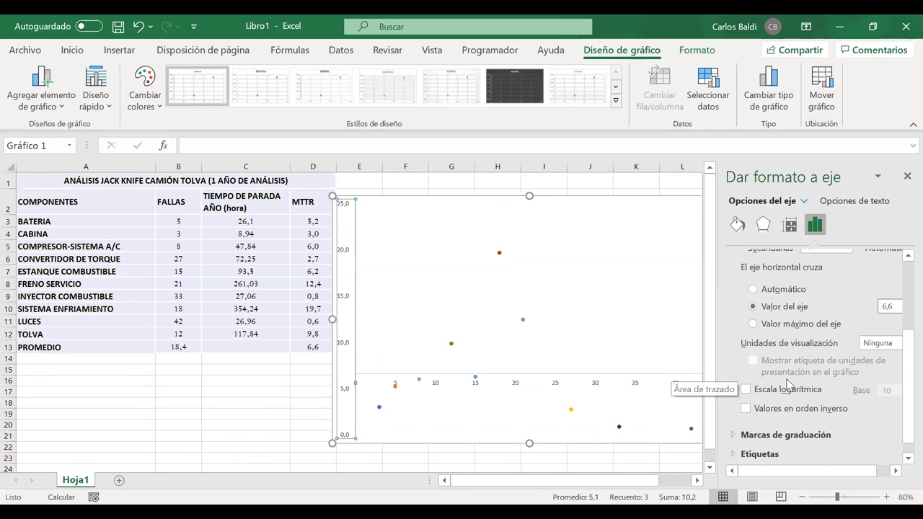
{"action": "scroll", "coordinate": [790, 385], "scroll_direction": "down", "scroll_amount": 1}
{"action": "left_click", "coordinate": [748, 457]}
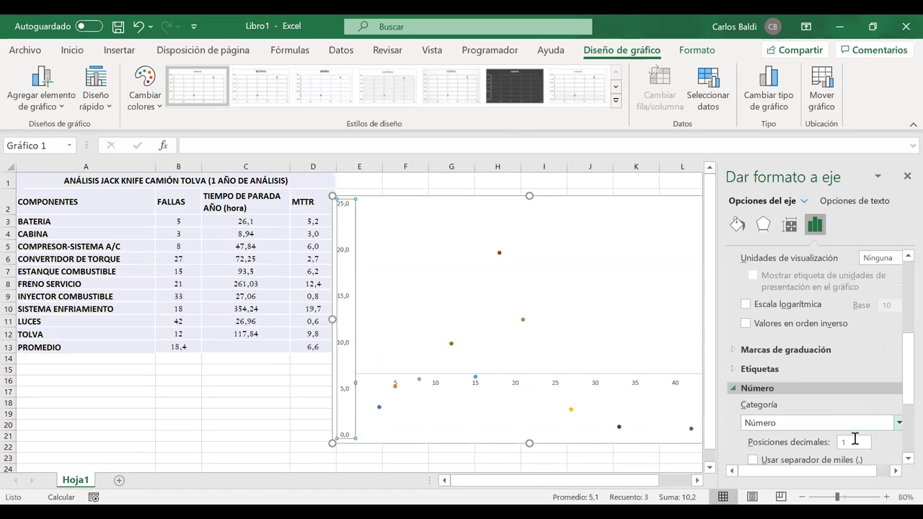
{"action": "left_click_drag", "start_coordinate": [854, 440], "coordinate": [834, 441]}
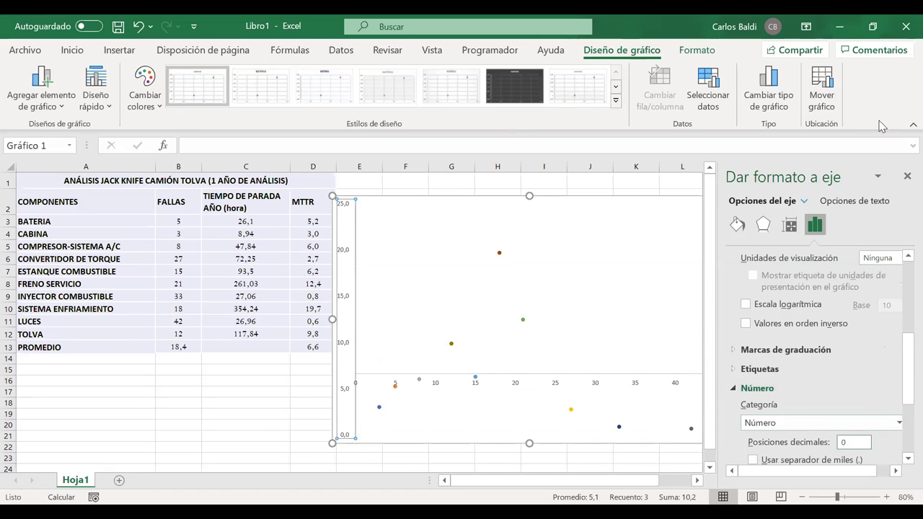
{"action": "left_click", "coordinate": [878, 350]}
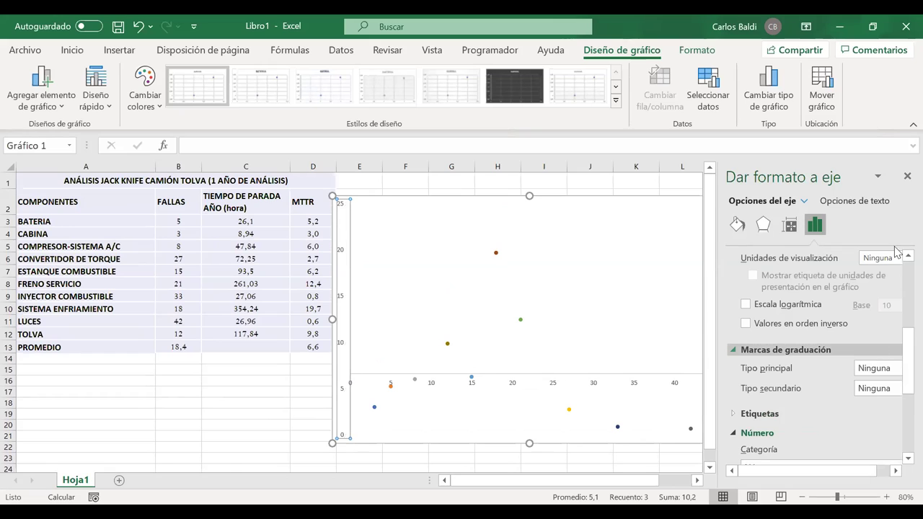
{"action": "left_click", "coordinate": [906, 177]}
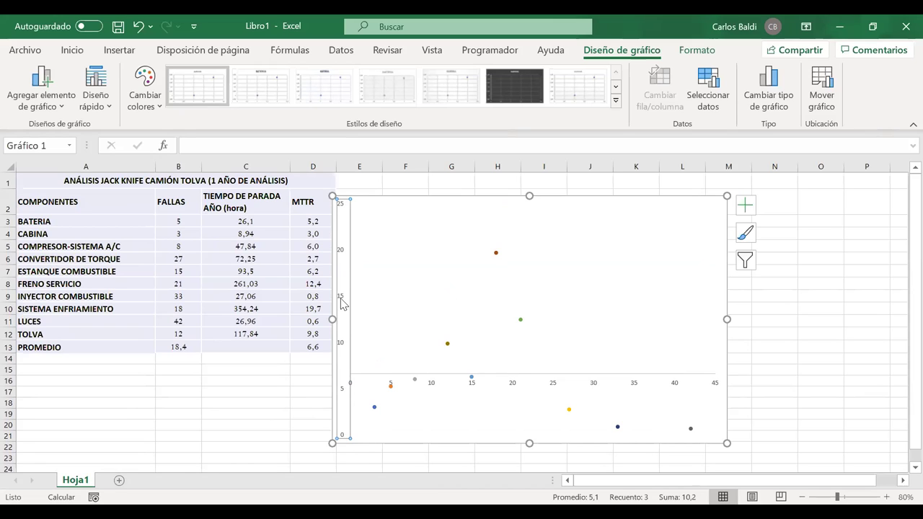
Set the horizontal axis limits to a minimum of 0 and a maximum of 45.
{"action": "left_click", "coordinate": [512, 388]}
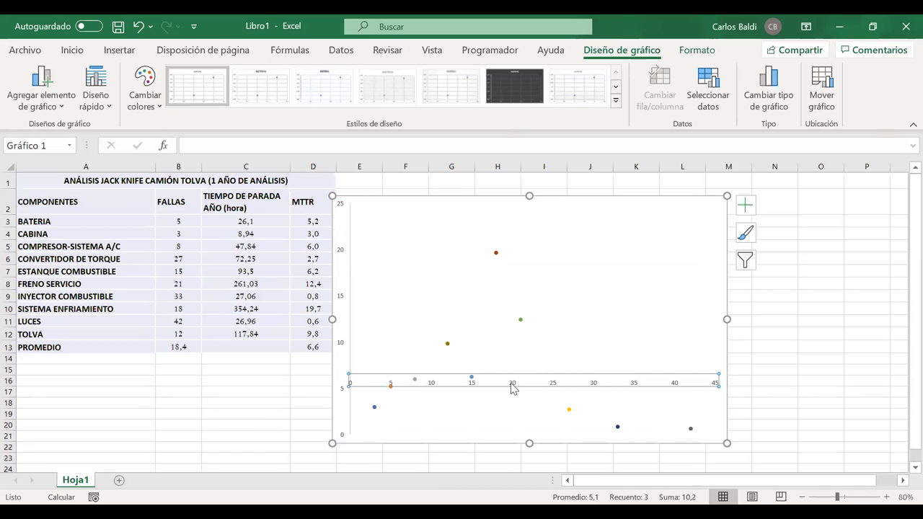
{"action": "right_click", "coordinate": [512, 388]}
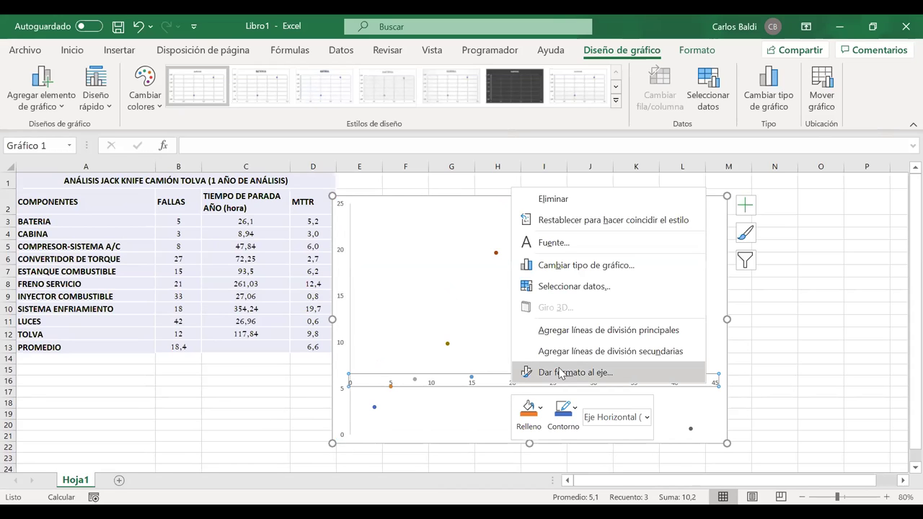
{"action": "left_click", "coordinate": [569, 373]}
{"action": "left_click_drag", "start_coordinate": [822, 291], "coordinate": [792, 292]}
{"action": "type", "text": "0"}
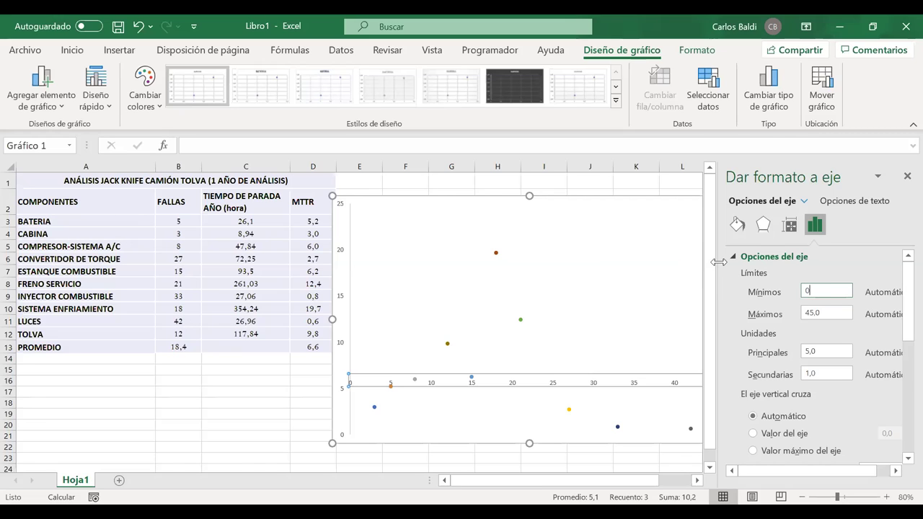
{"action": "mouse_move", "coordinate": [719, 262]}
{"action": "left_mouse_down"}
{"action": "mouse_move", "coordinate": [739, 262]}
{"action": "mouse_move", "coordinate": [707, 261]}
{"action": "left_mouse_up"}
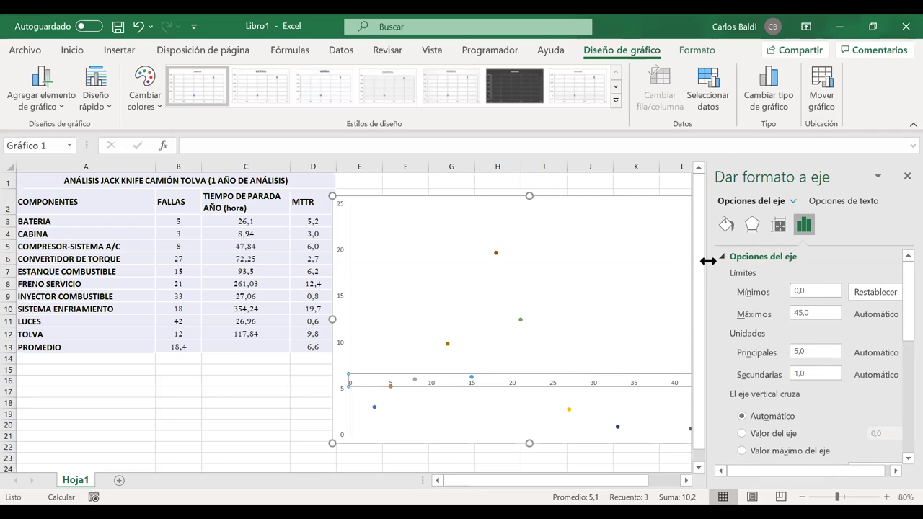
{"action": "left_click_drag", "start_coordinate": [708, 261], "coordinate": [748, 262]}
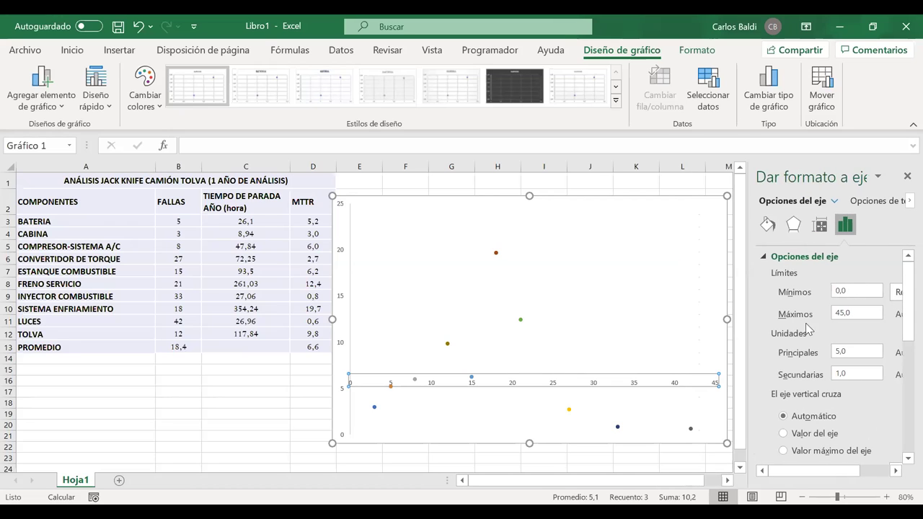
{"action": "left_click_drag", "start_coordinate": [856, 309], "coordinate": [827, 312]}
{"action": "type", "text": "45"}
{"action": "key", "text": "Return"}
{"action": "left_click_drag", "start_coordinate": [746, 302], "coordinate": [695, 300]}
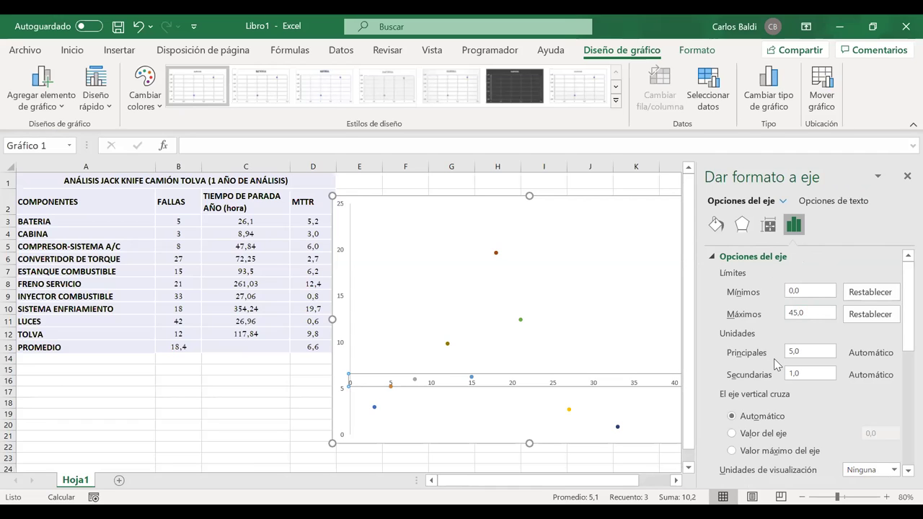
Make the vertical axis cross the horizontal axis at the average failures value of 18,4.
{"action": "scroll", "coordinate": [773, 358], "scroll_direction": "down", "scroll_amount": 1}
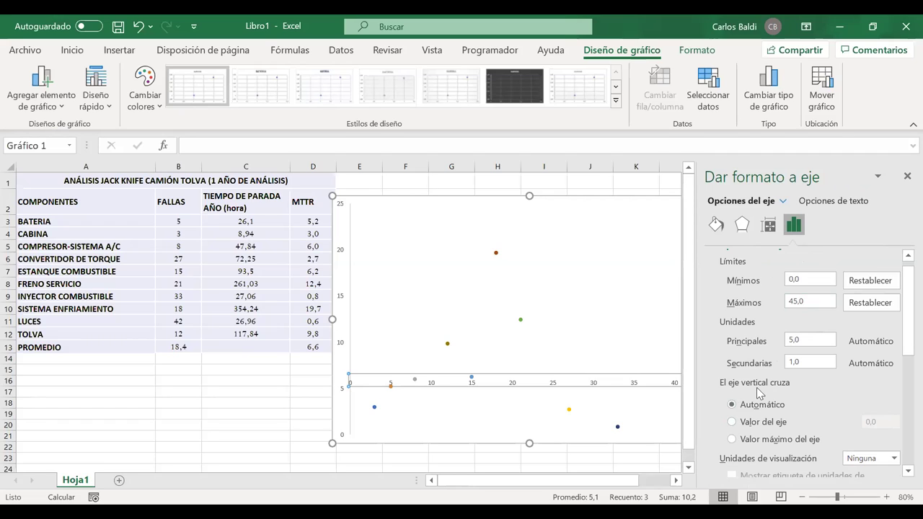
{"action": "left_click", "coordinate": [733, 423]}
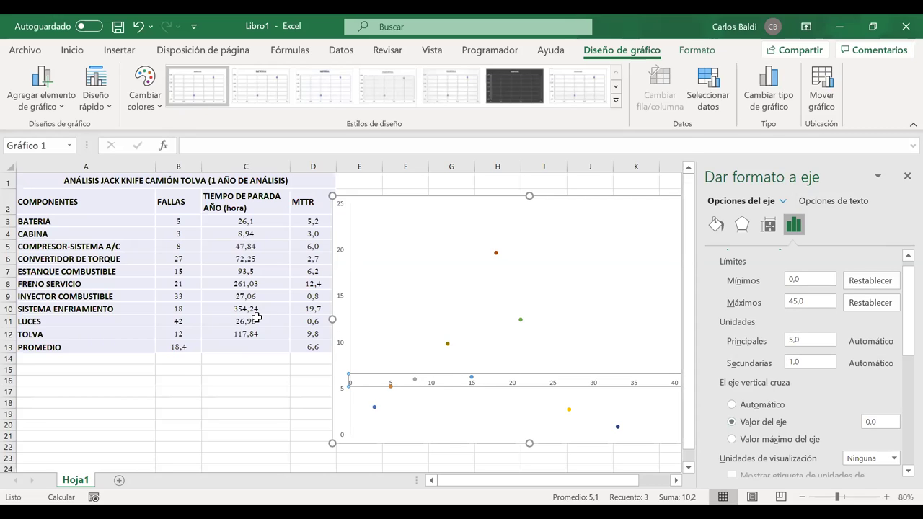
{"action": "left_click", "coordinate": [867, 425]}
{"action": "type", "text": "18,4"}
{"action": "key", "text": "Return"}
{"action": "scroll", "coordinate": [769, 406], "scroll_direction": "down", "scroll_amount": 1}
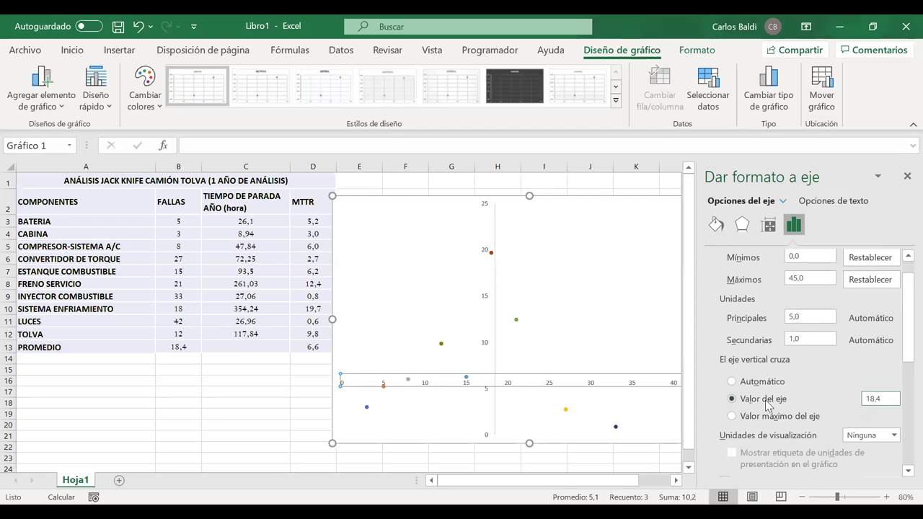
{"action": "scroll", "coordinate": [769, 405], "scroll_direction": "down", "scroll_amount": 4}
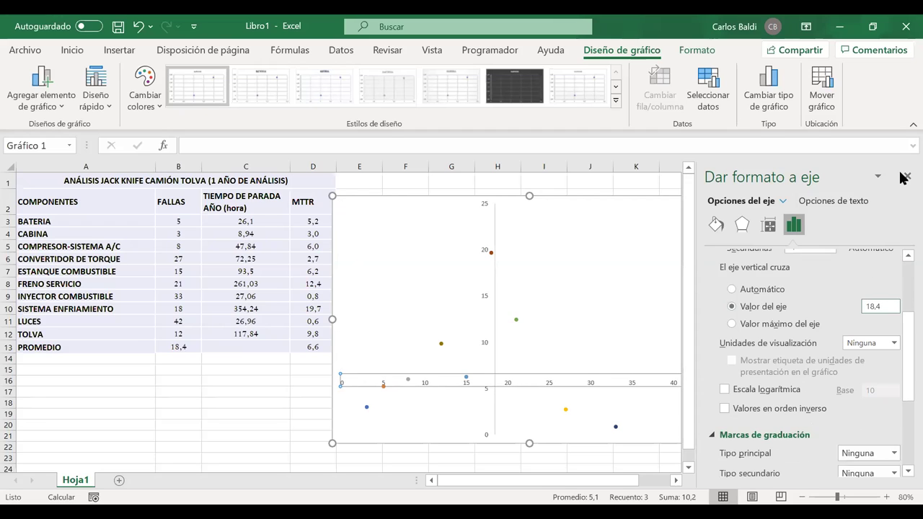
{"action": "left_click", "coordinate": [905, 173]}
{"action": "left_click", "coordinate": [776, 377]}
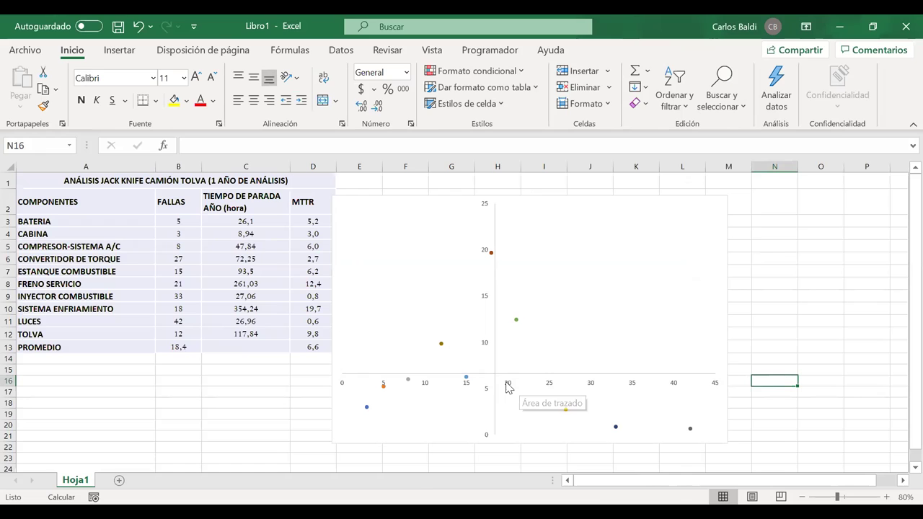
Enlarge the chart slightly and add data labels to the FRENO SERVICIO, SISTEMA ENFRIAMIENTO and TOLVA points.
{"action": "left_click", "coordinate": [726, 197]}
{"action": "left_click_drag", "start_coordinate": [725, 197], "coordinate": [734, 191]}
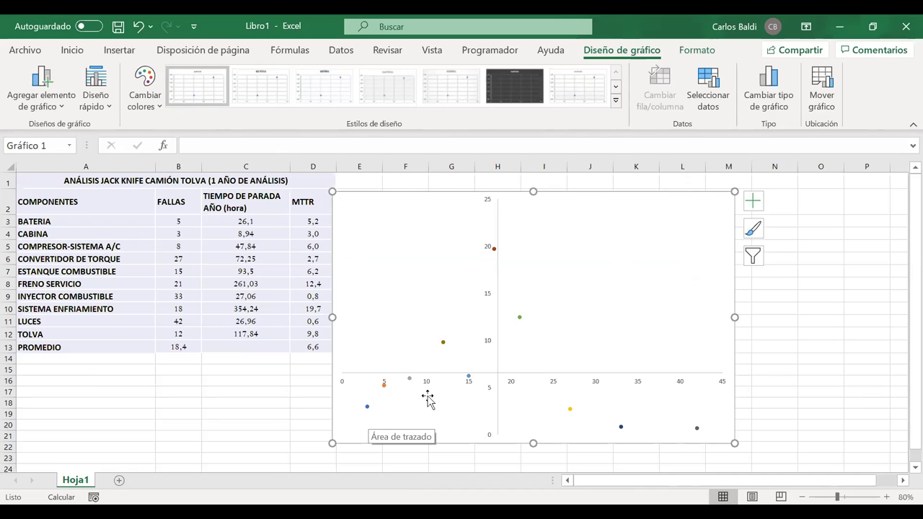
{"action": "left_click", "coordinate": [520, 318]}
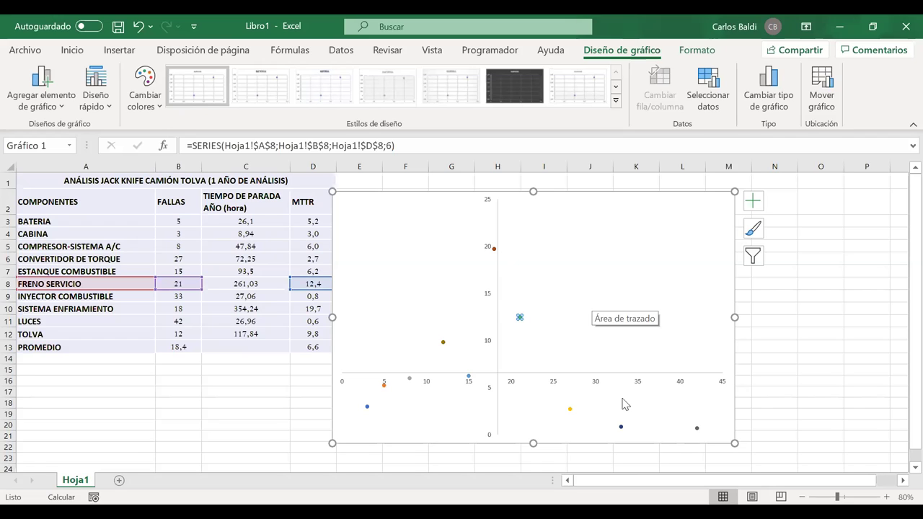
{"action": "left_click", "coordinate": [492, 248]}
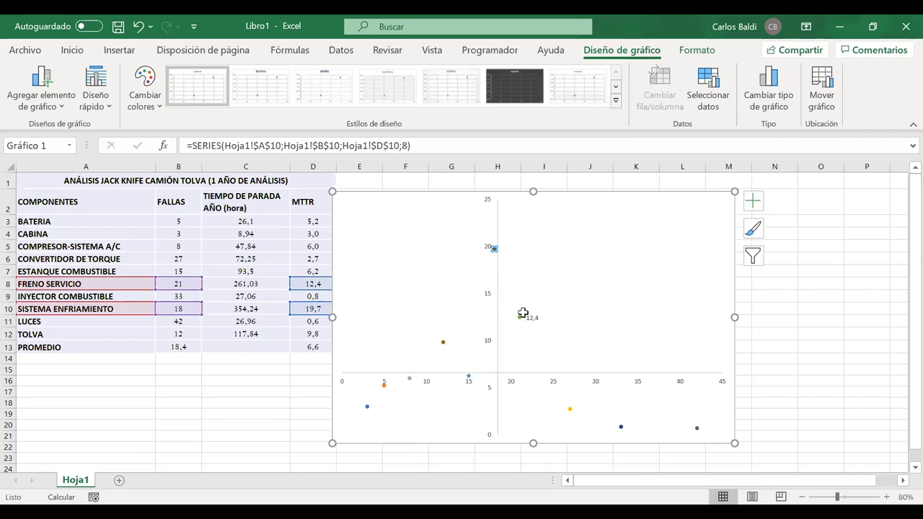
{"action": "left_click", "coordinate": [443, 341]}
{"action": "right_click", "coordinate": [444, 342]}
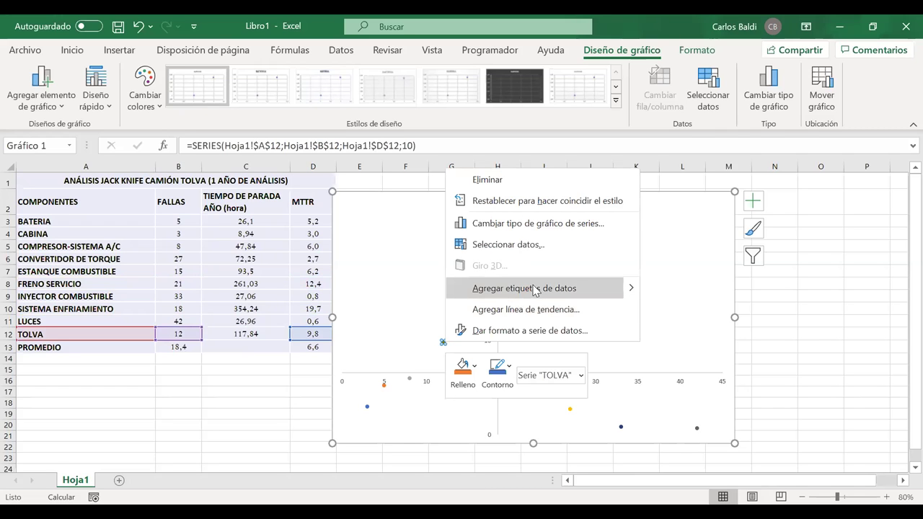
{"action": "left_click", "coordinate": [524, 288]}
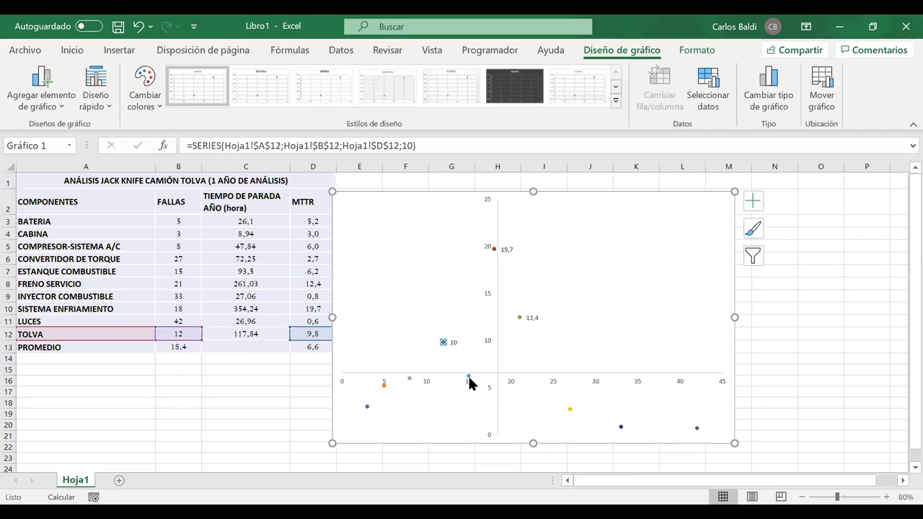
Add data labels to the ESTANQUE COMBUSTIBLE and COMPRESOR-SISTEMA A/C points.
{"action": "left_click", "coordinate": [468, 373]}
{"action": "left_click", "coordinate": [469, 375]}
{"action": "left_click", "coordinate": [469, 375]}
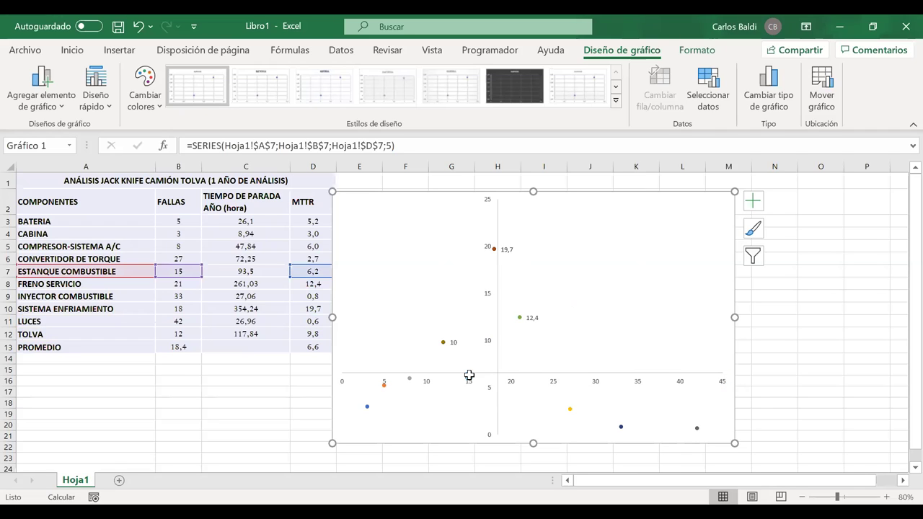
{"action": "right_click", "coordinate": [469, 375]}
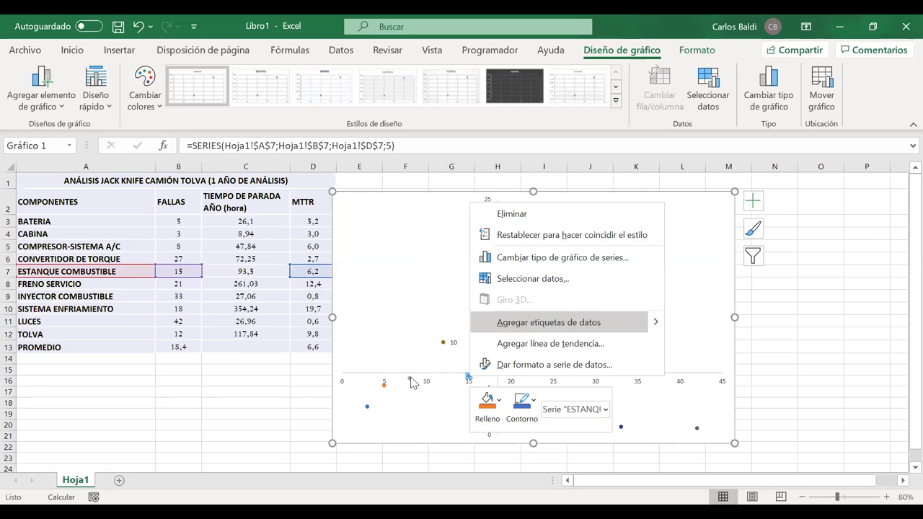
{"action": "key", "text": "Return"}
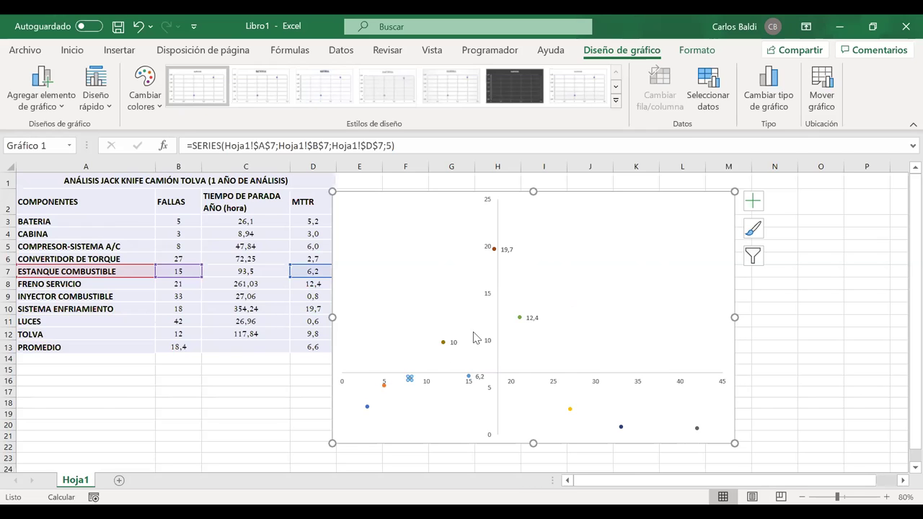
{"action": "right_click", "coordinate": [410, 378]}
{"action": "key", "text": "Return"}
Add data labels to the CABINA and CONVERTIDOR DE TORQUE points.
{"action": "left_click", "coordinate": [383, 384]}
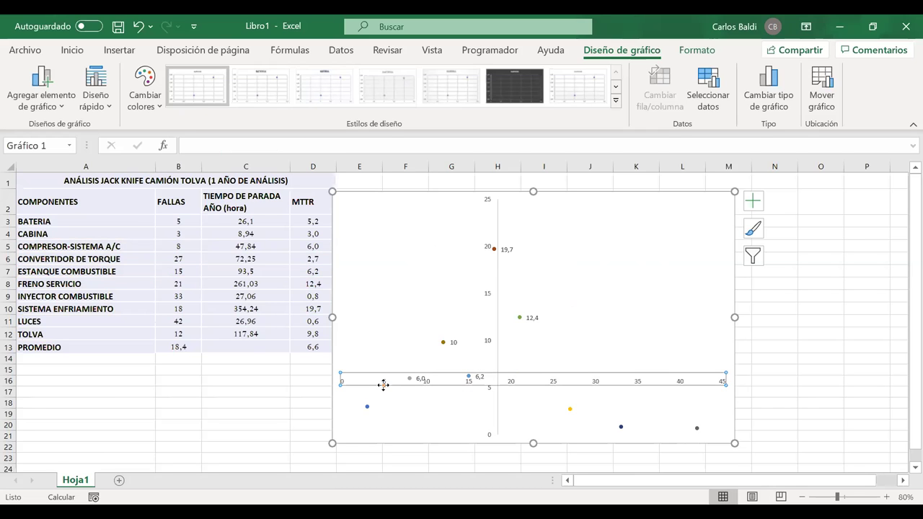
{"action": "right_click", "coordinate": [383, 386]}
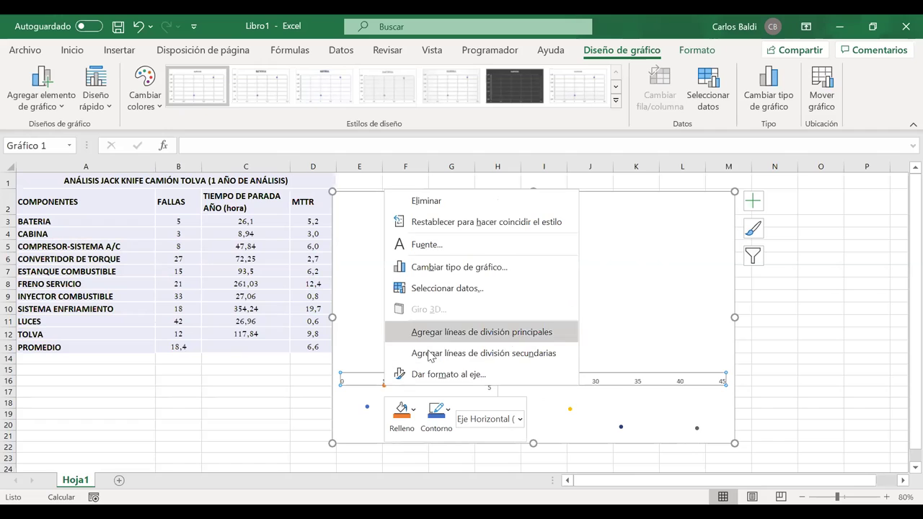
{"action": "left_click", "coordinate": [367, 407]}
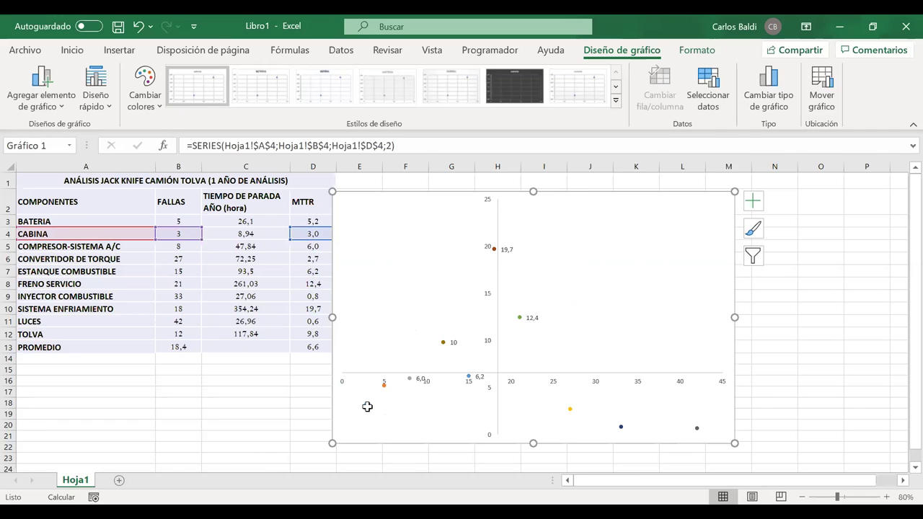
{"action": "right_click", "coordinate": [367, 407]}
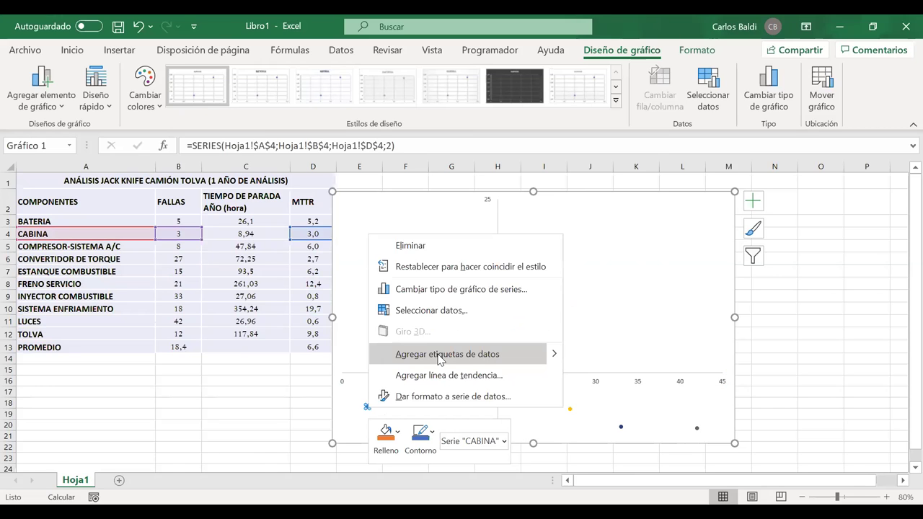
{"action": "left_click", "coordinate": [440, 354]}
{"action": "left_click", "coordinate": [569, 409]}
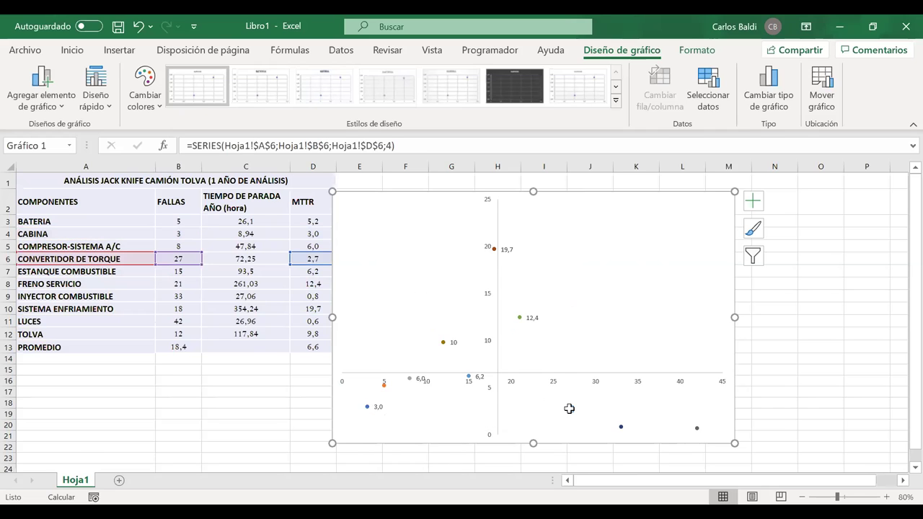
{"action": "right_click", "coordinate": [569, 409]}
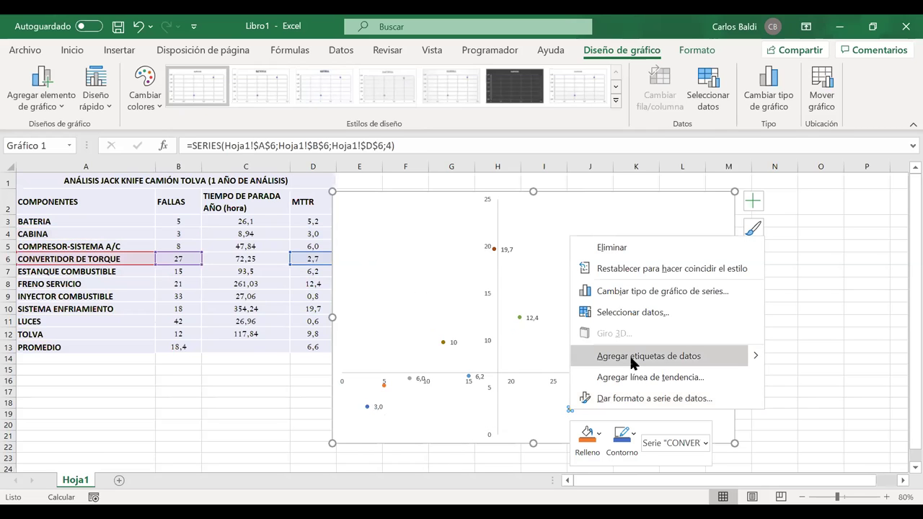
{"action": "left_click", "coordinate": [631, 359]}
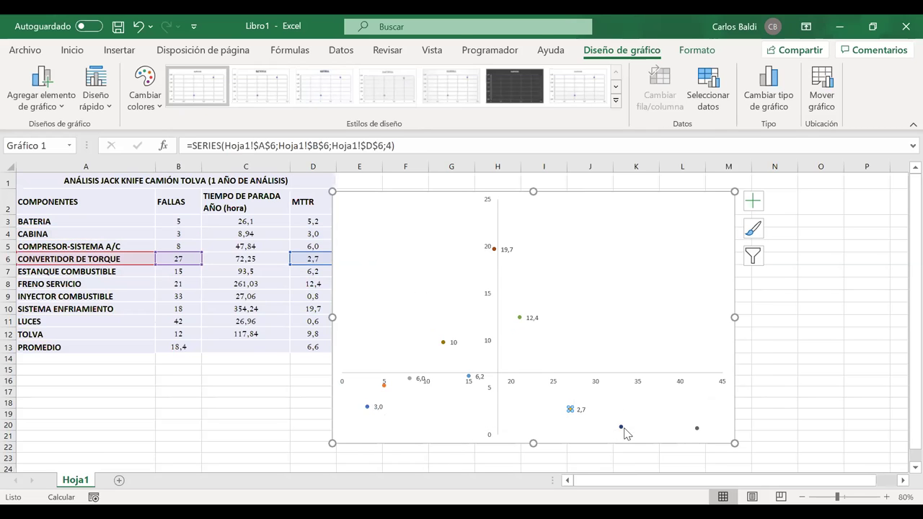
Add data labels to the INYECTOR COMBUSTIBLE and LUCES points, and widen the chart to about column N.
{"action": "left_click", "coordinate": [621, 427]}
{"action": "right_click", "coordinate": [621, 427]}
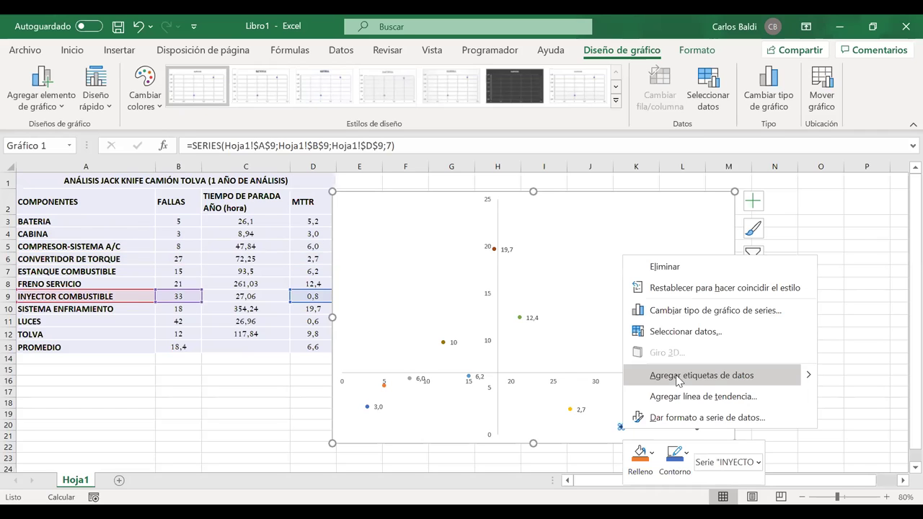
{"action": "left_click", "coordinate": [698, 427]}
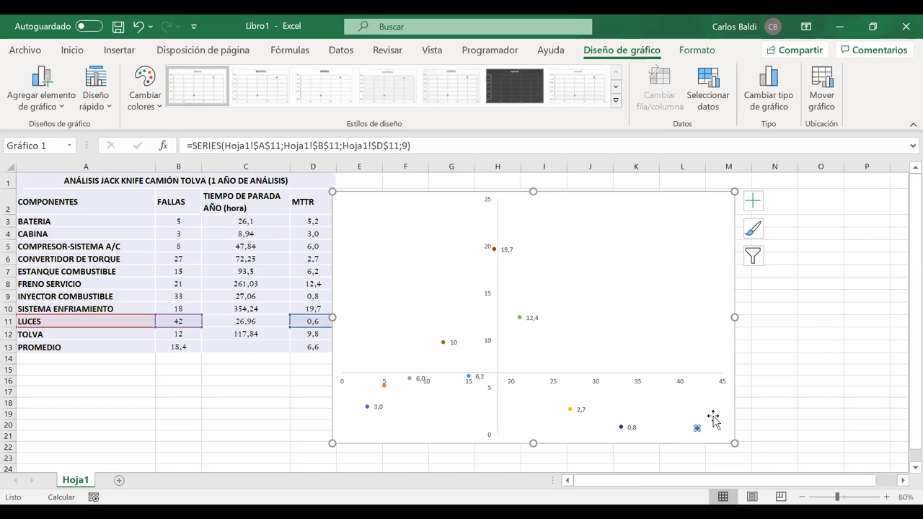
{"action": "right_click", "coordinate": [698, 428]}
{"action": "left_click", "coordinate": [737, 381]}
{"action": "left_click_drag", "start_coordinate": [734, 317], "coordinate": [779, 317]}
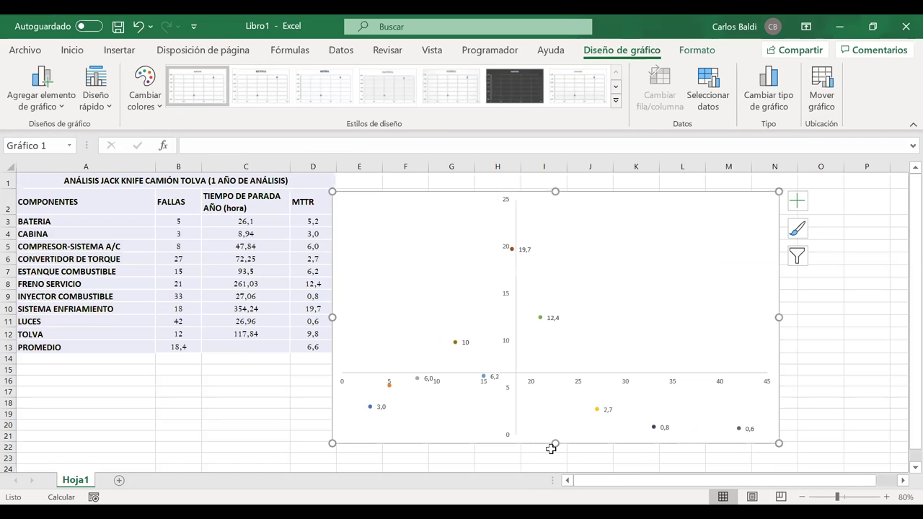
Make the chart slightly taller, reaching about row 23, and add a data label to the BATERIA point.
{"action": "left_click_drag", "start_coordinate": [554, 450], "coordinate": [555, 457]}
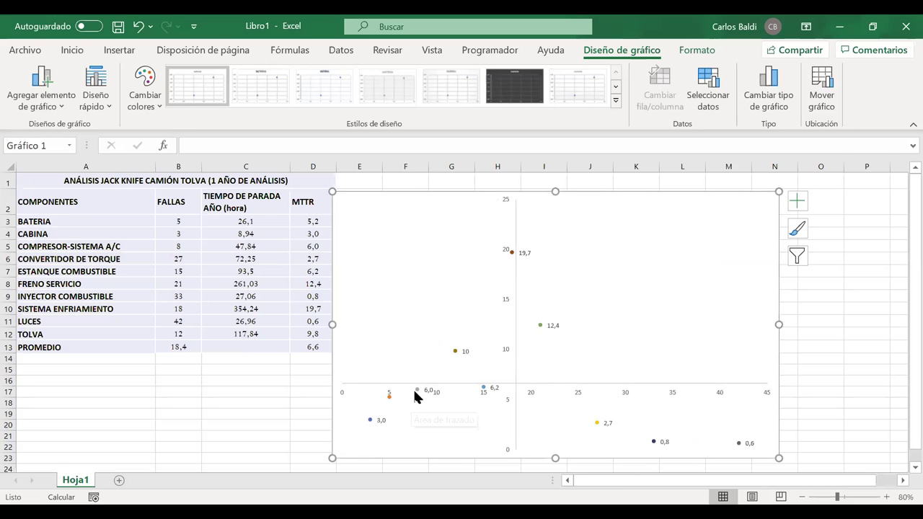
{"action": "left_click", "coordinate": [389, 396]}
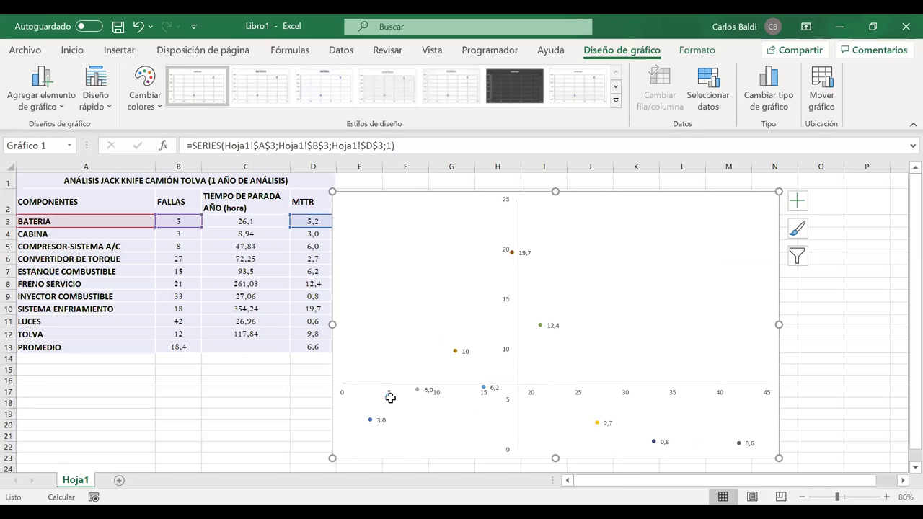
{"action": "right_click", "coordinate": [389, 396]}
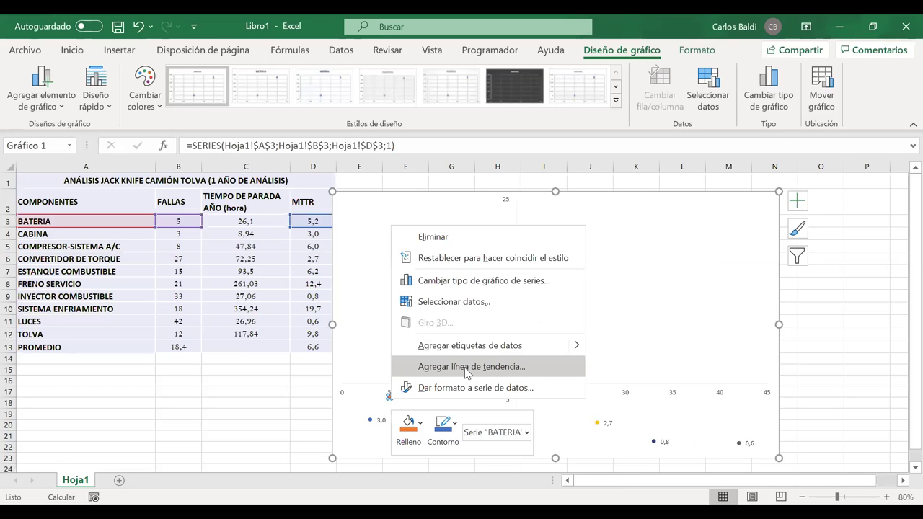
{"action": "left_click", "coordinate": [495, 347]}
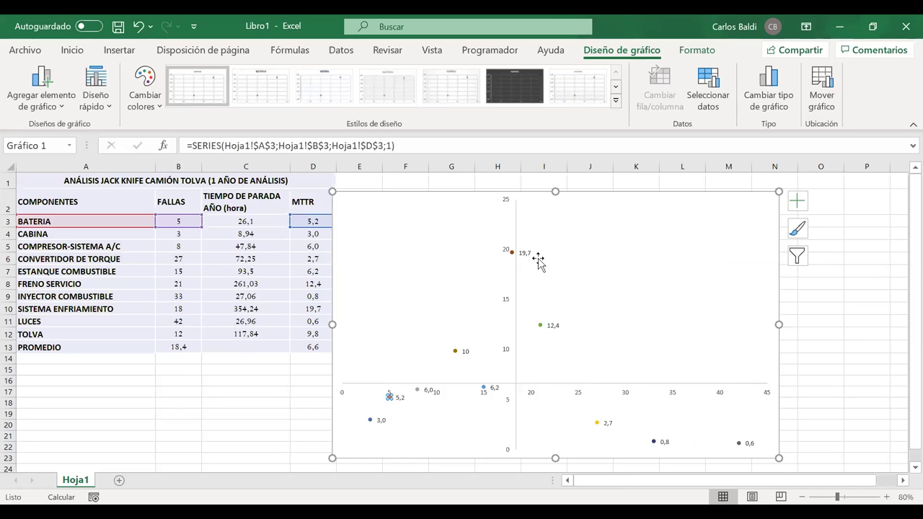
Move the chart over table columns C and D and make the SISTEMA ENFRIAMIENTO label show the series name instead of the Y value.
{"action": "left_click_drag", "start_coordinate": [520, 196], "coordinate": [426, 186]}
{"action": "left_click", "coordinate": [433, 241]}
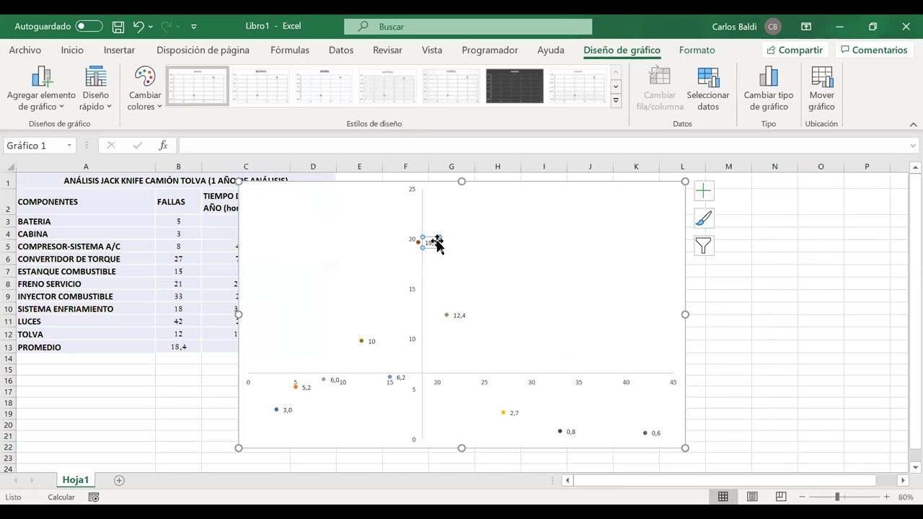
{"action": "right_click", "coordinate": [436, 245]}
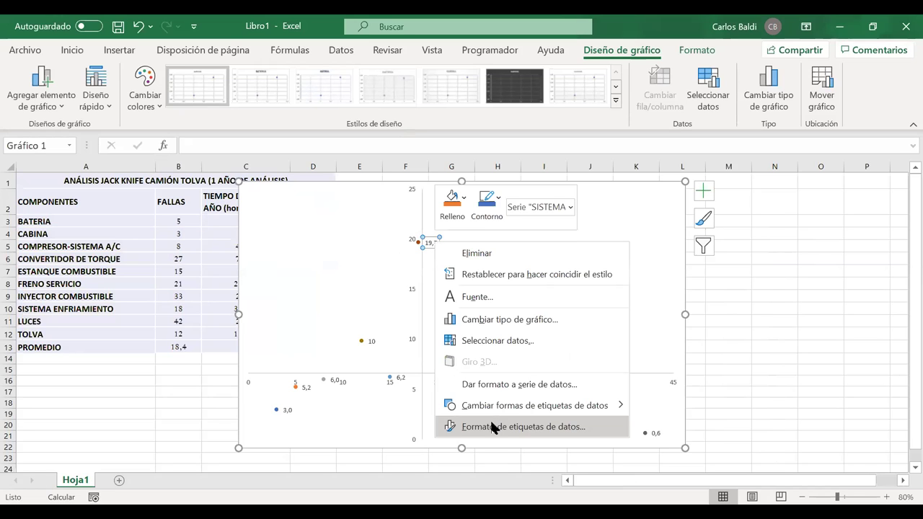
{"action": "left_click", "coordinate": [531, 427]}
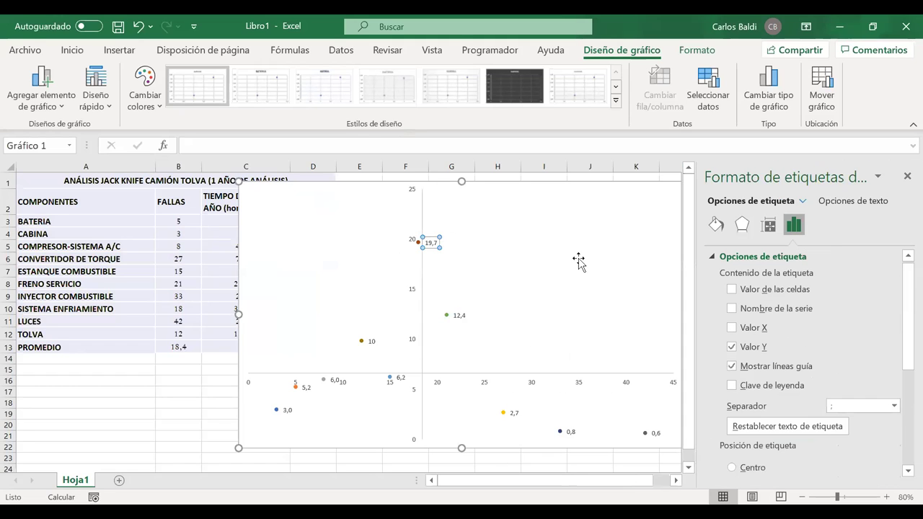
{"action": "left_click", "coordinate": [754, 316]}
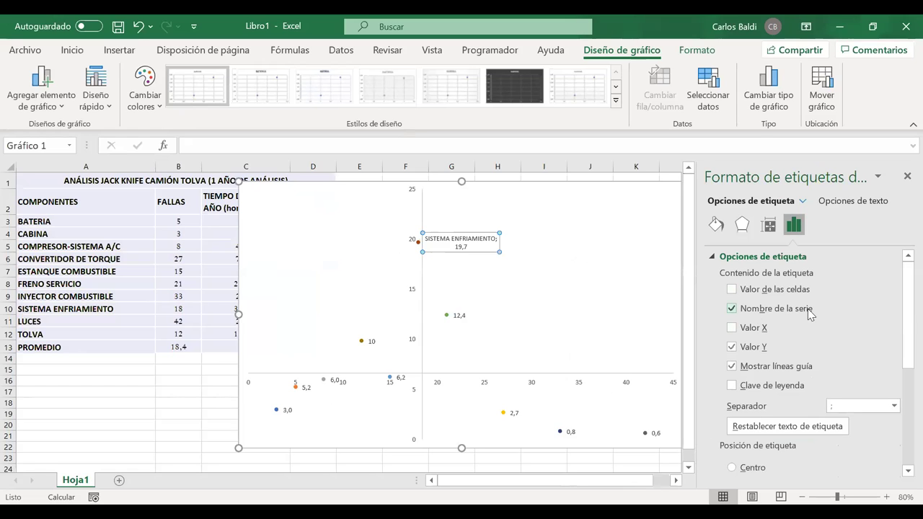
{"action": "left_click", "coordinate": [731, 348]}
Show the series name instead of the Y value in the FRENO SERVICIO and CONVERTIDOR DE TORQUE labels.
{"action": "left_click", "coordinate": [459, 316]}
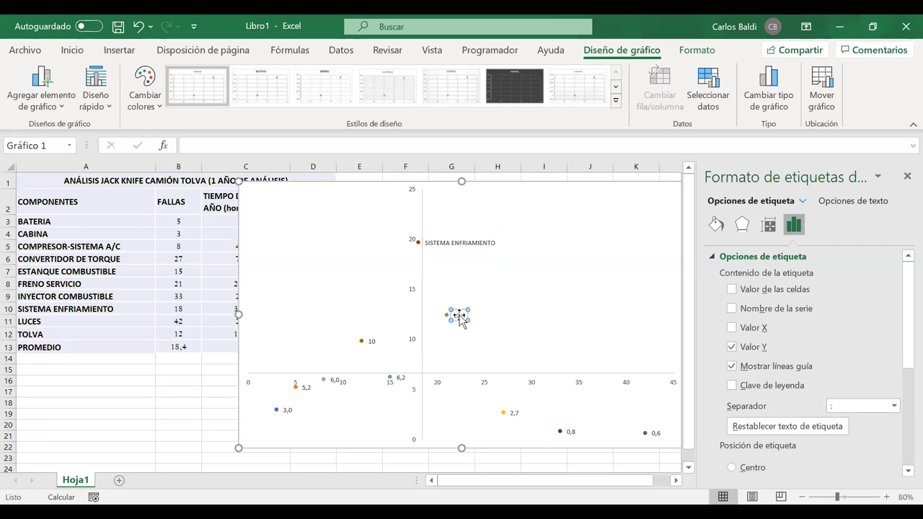
{"action": "left_click", "coordinate": [743, 311]}
{"action": "left_click", "coordinate": [732, 348]}
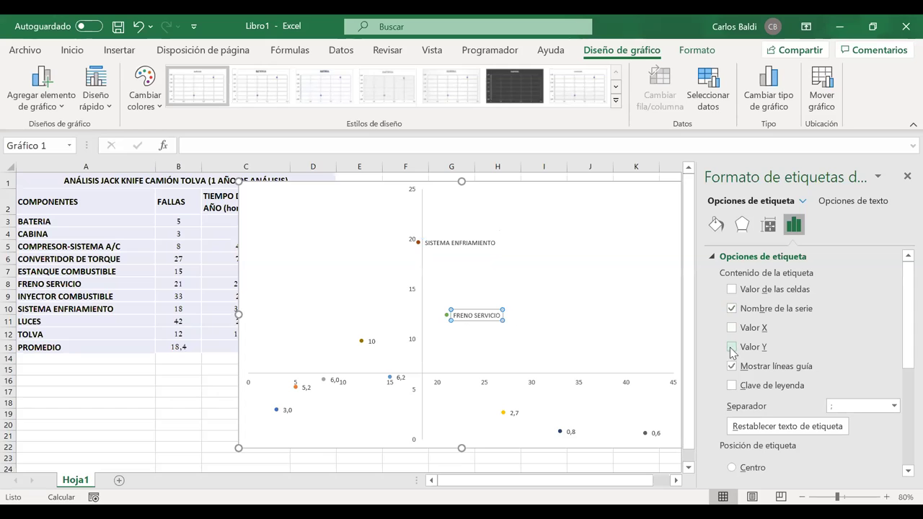
{"action": "left_click", "coordinate": [513, 412]}
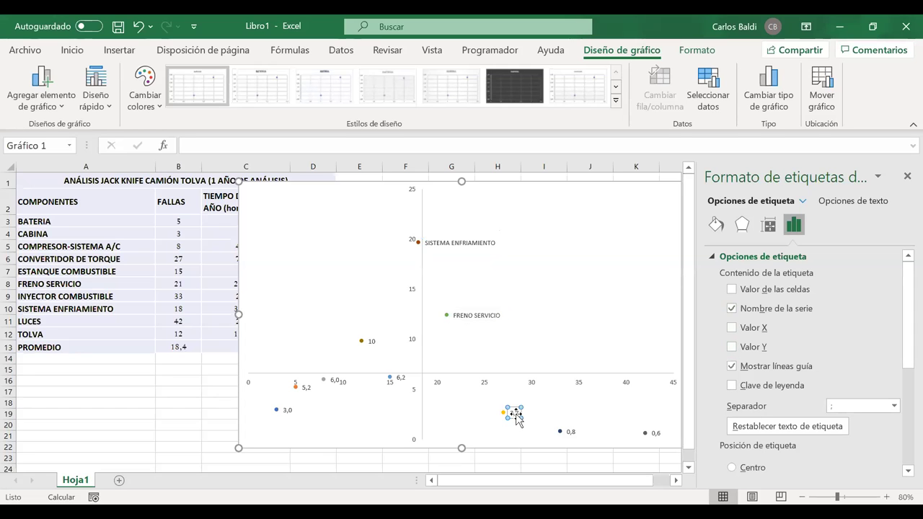
{"action": "left_click", "coordinate": [732, 308]}
{"action": "left_click", "coordinate": [732, 347]}
Show the series name instead of the Y value in the INYECTOR COMBUSTIBLE and LUCES labels.
{"action": "left_click", "coordinate": [569, 433]}
{"action": "left_click", "coordinate": [732, 309]}
{"action": "left_click", "coordinate": [732, 347]}
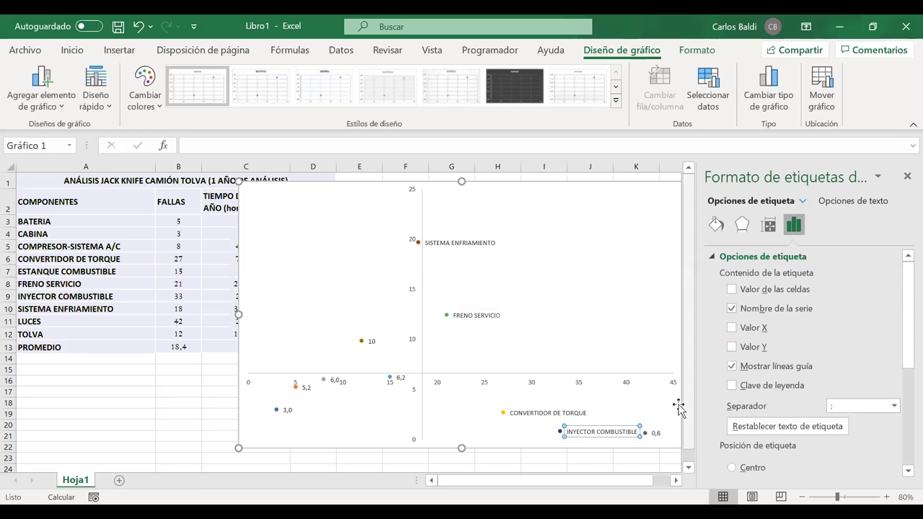
{"action": "left_click", "coordinate": [655, 433]}
{"action": "left_click", "coordinate": [759, 310]}
{"action": "left_click", "coordinate": [747, 347]}
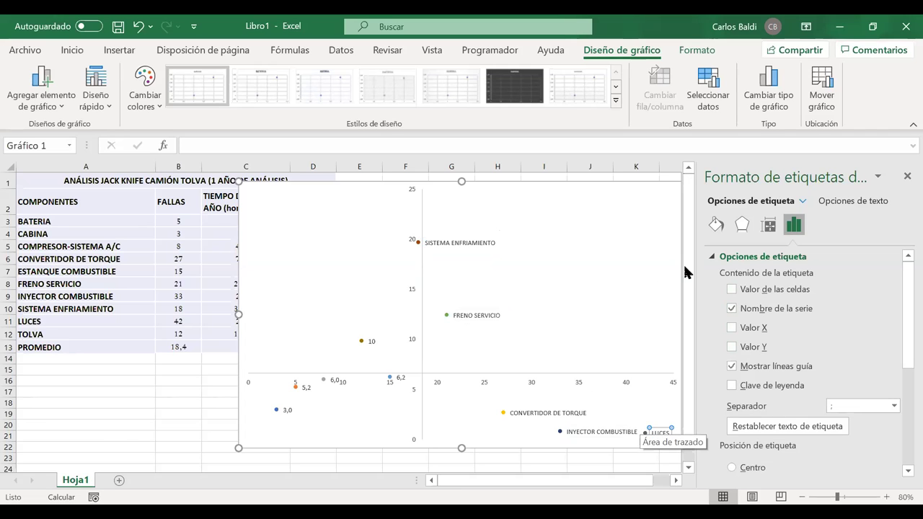
Show the series name instead of the Y value in the ESTANQUE COMBUSTIBLE and TOLVA labels.
{"action": "left_click", "coordinate": [396, 380]}
{"action": "left_click", "coordinate": [754, 310]}
{"action": "left_click", "coordinate": [746, 347]}
{"action": "left_click", "coordinate": [370, 342]}
{"action": "left_click", "coordinate": [761, 313]}
{"action": "left_click", "coordinate": [750, 351]}
Show the series name instead of the Y value in the COMPRESOR-SISTEMA A/C and BATERIA labels.
{"action": "left_click", "coordinate": [332, 381]}
{"action": "left_click", "coordinate": [755, 312]}
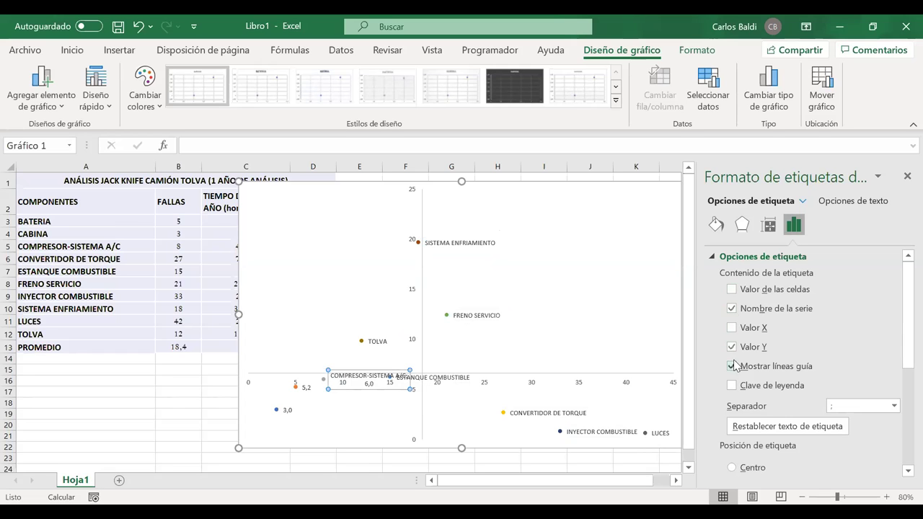
{"action": "left_click", "coordinate": [732, 347]}
{"action": "left_click", "coordinate": [307, 388]}
{"action": "left_click", "coordinate": [755, 311]}
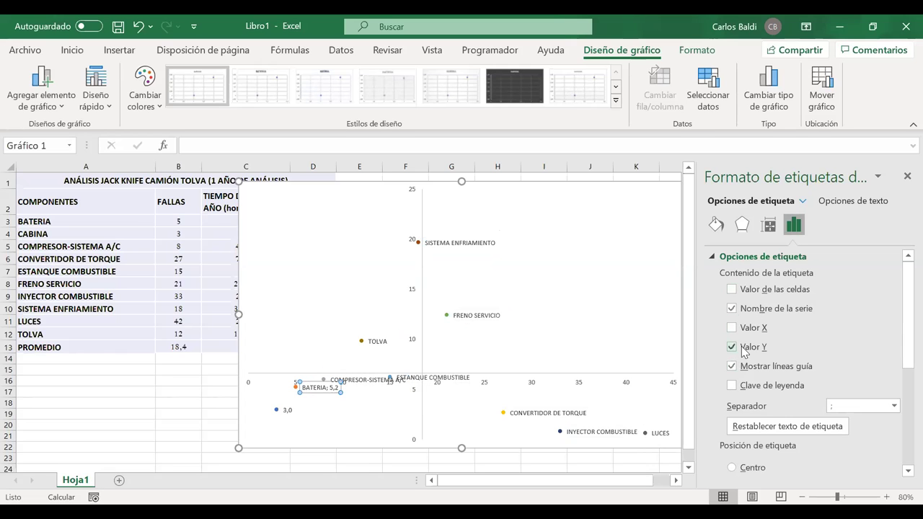
{"action": "left_click", "coordinate": [732, 347]}
Show the series name instead of the Y value in the CABINA label, and close the label formatting options.
{"action": "left_click", "coordinate": [289, 411]}
{"action": "left_click", "coordinate": [755, 310]}
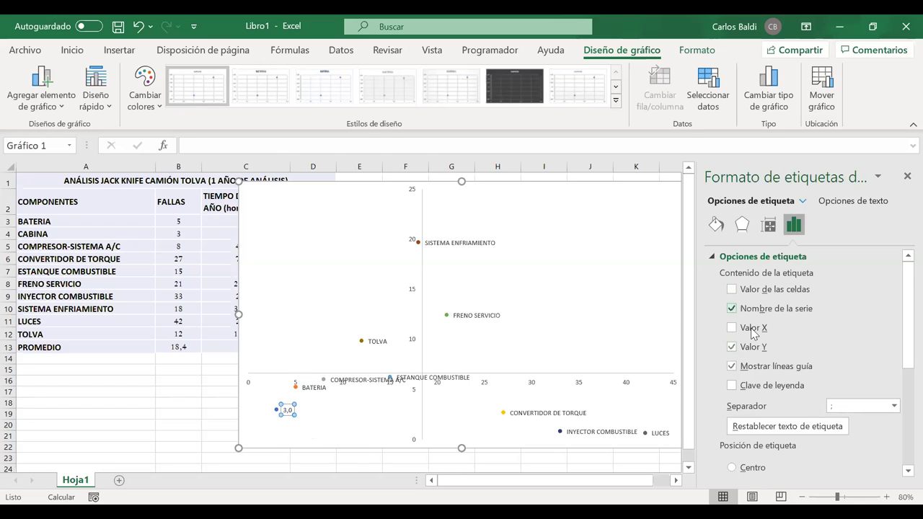
{"action": "left_click", "coordinate": [732, 346]}
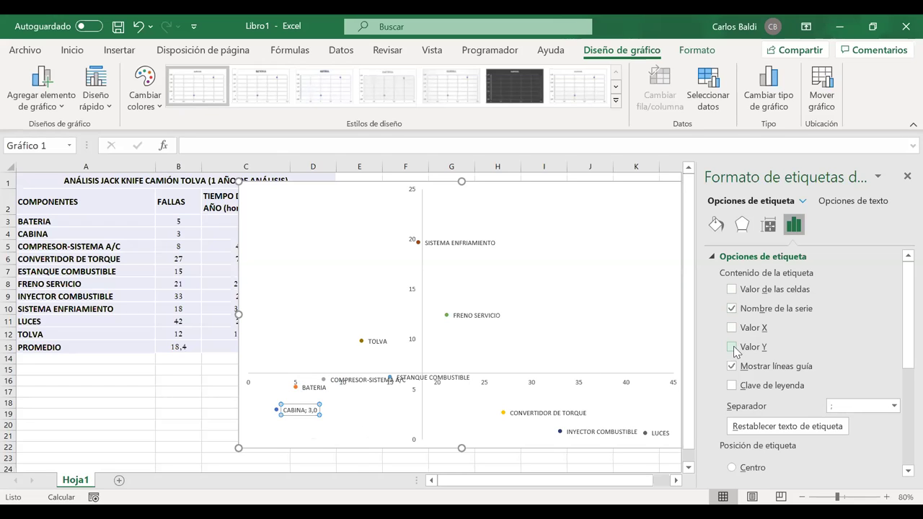
{"action": "left_click", "coordinate": [907, 177]}
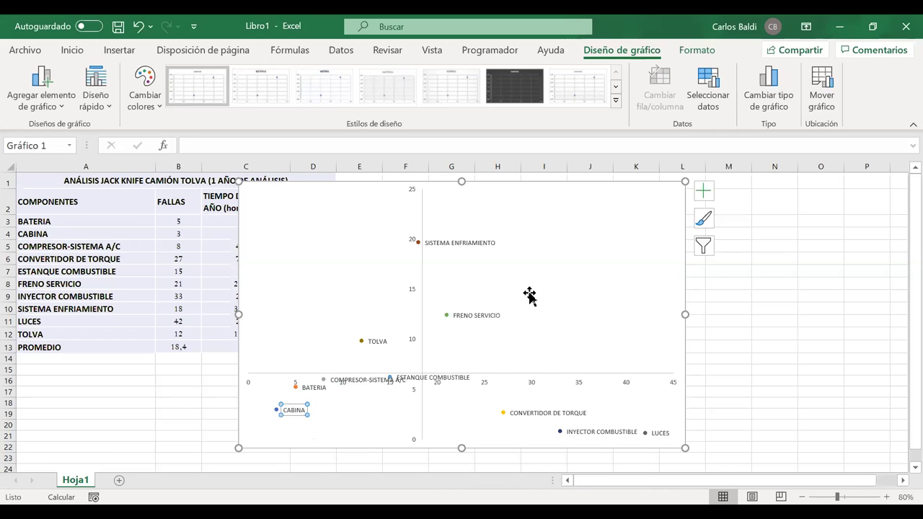
Move the chart back beside the data table so it spans about columns E to N without covering the table.
{"action": "left_click", "coordinate": [805, 307]}
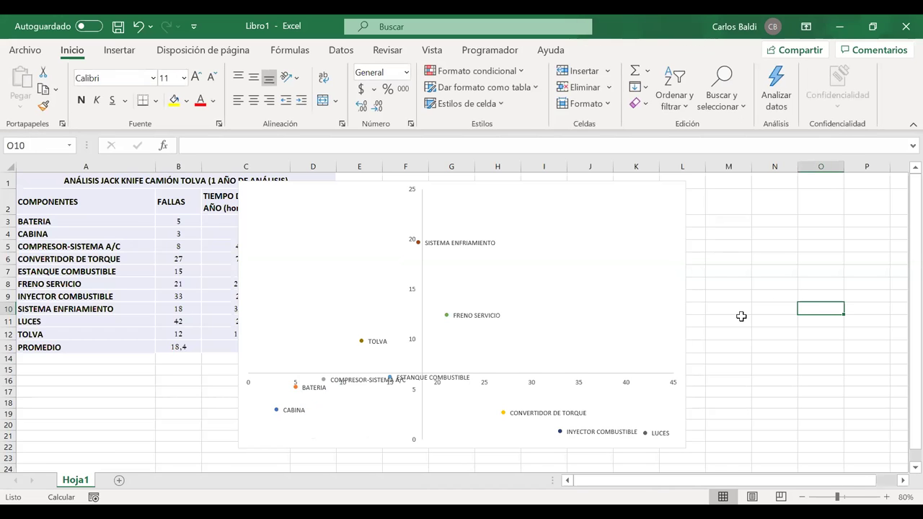
{"action": "left_click_drag", "start_coordinate": [378, 185], "coordinate": [483, 181]}
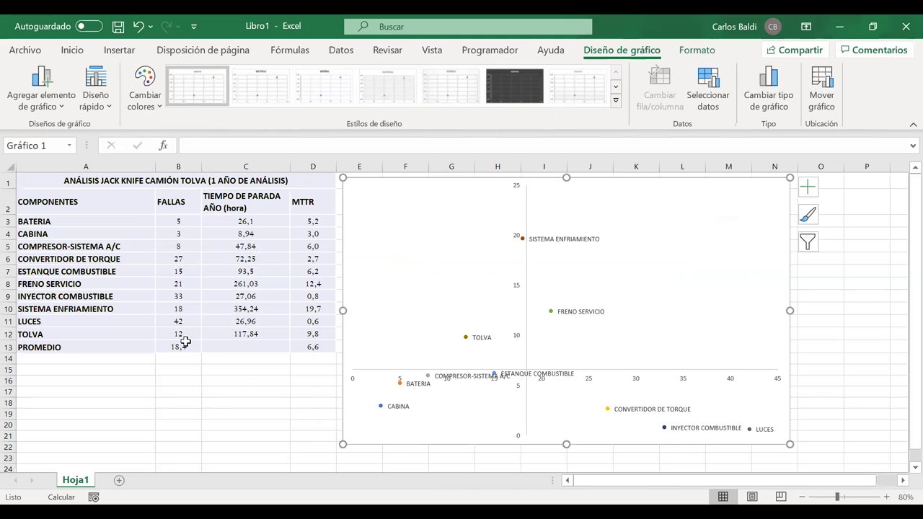
{"action": "left_click", "coordinate": [226, 388]}
Merge and center cells B24:K24 below the chart and enter the title CURVAS DE ISOINDISPONIBILIDAD.
{"action": "scroll", "coordinate": [226, 389], "scroll_direction": "down", "scroll_amount": 1}
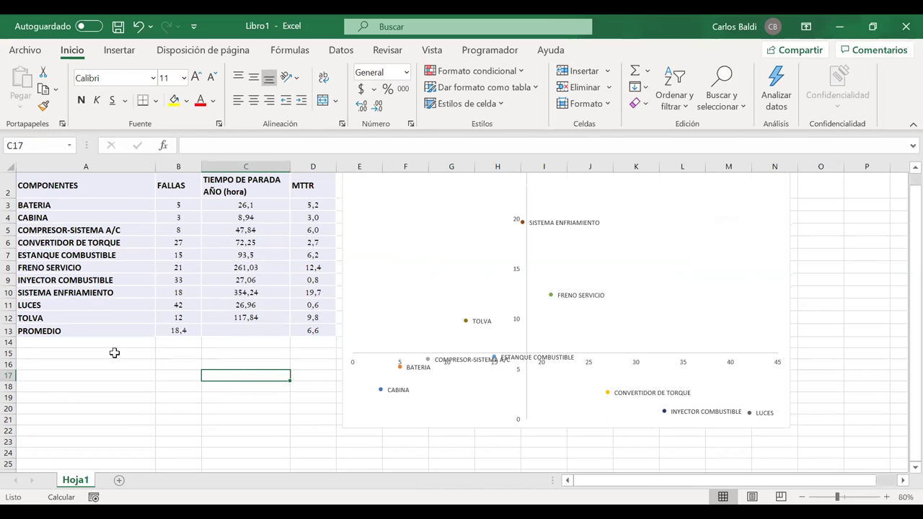
{"action": "left_click", "coordinate": [86, 431]}
{"action": "left_click_drag", "start_coordinate": [84, 452], "coordinate": [627, 376]}
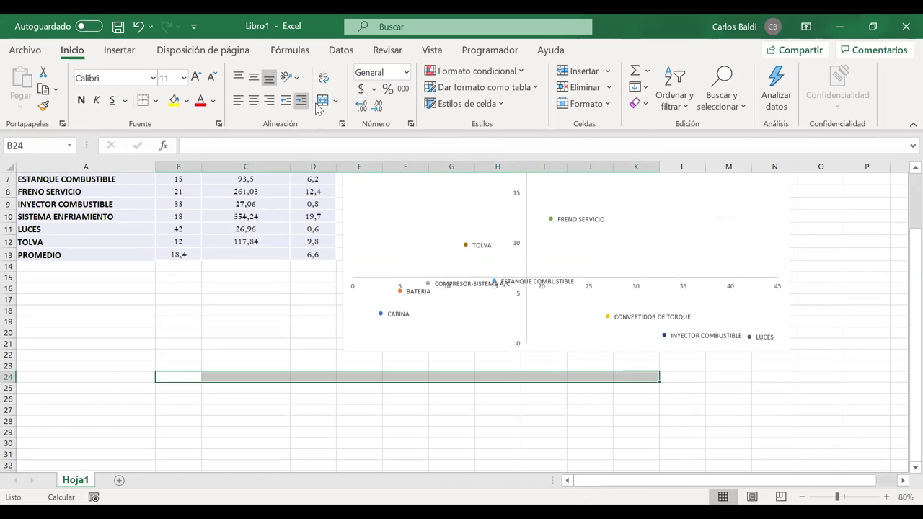
{"action": "left_click", "coordinate": [321, 102]}
{"action": "type", "text": "CU"}
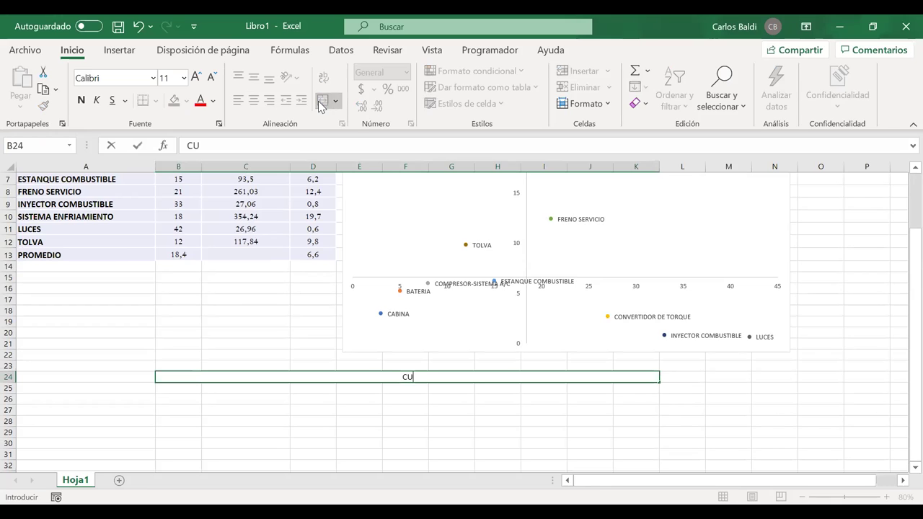
{"action": "type", "text": "RVAS DE I"}
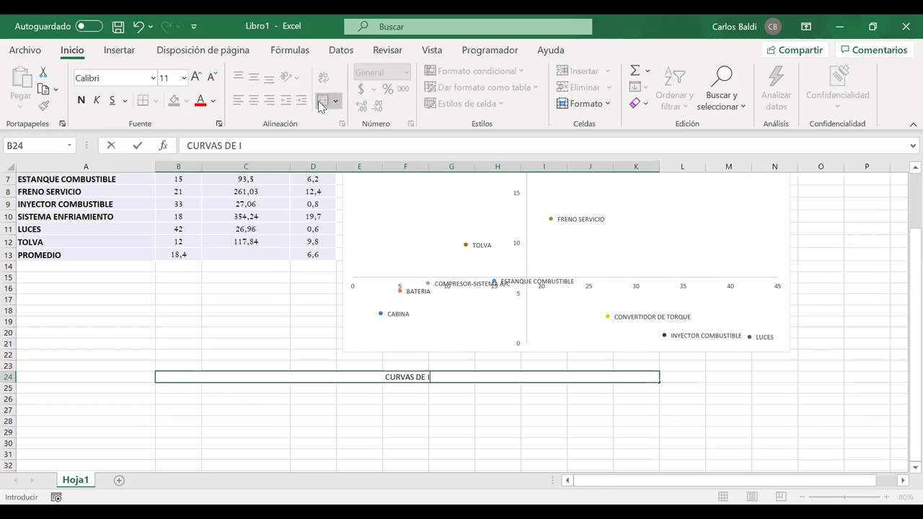
{"action": "type", "text": "SOINDIS"}
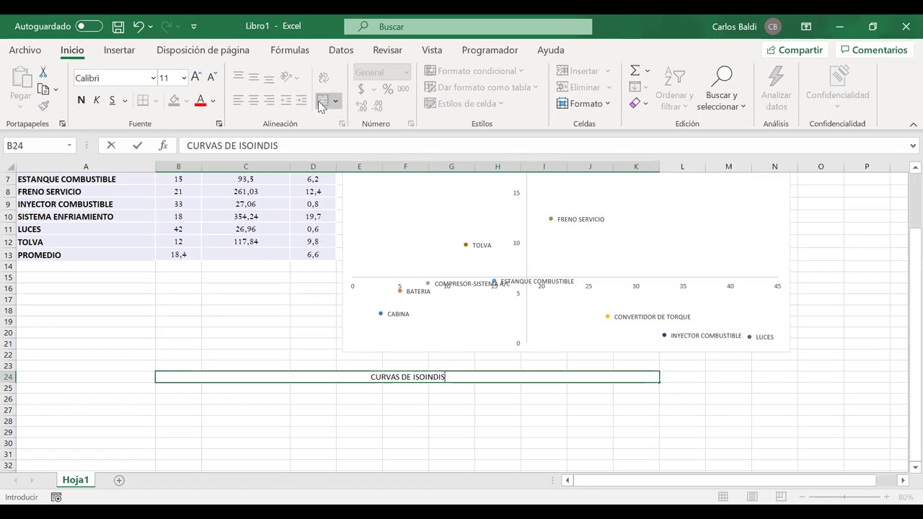
{"action": "type", "text": "PONIB"}
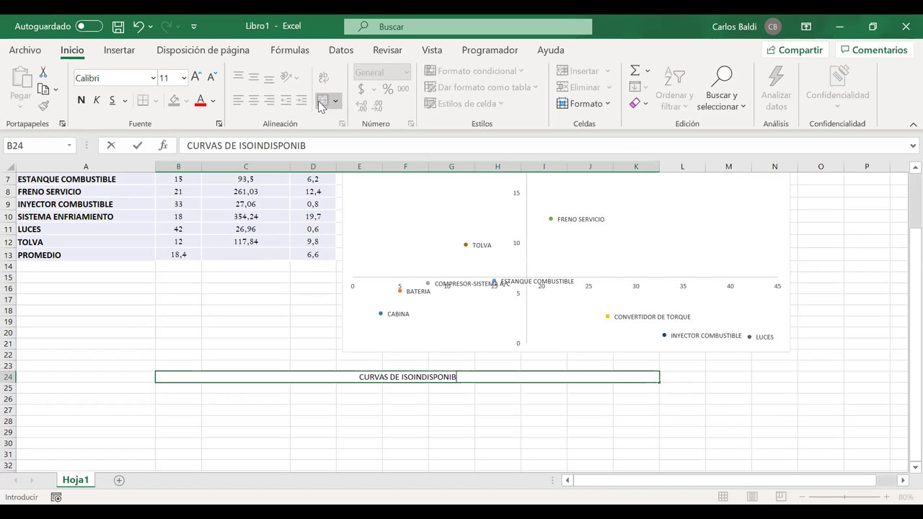
{"action": "type", "text": "ILIDAD"}
{"action": "key", "text": "Return"}
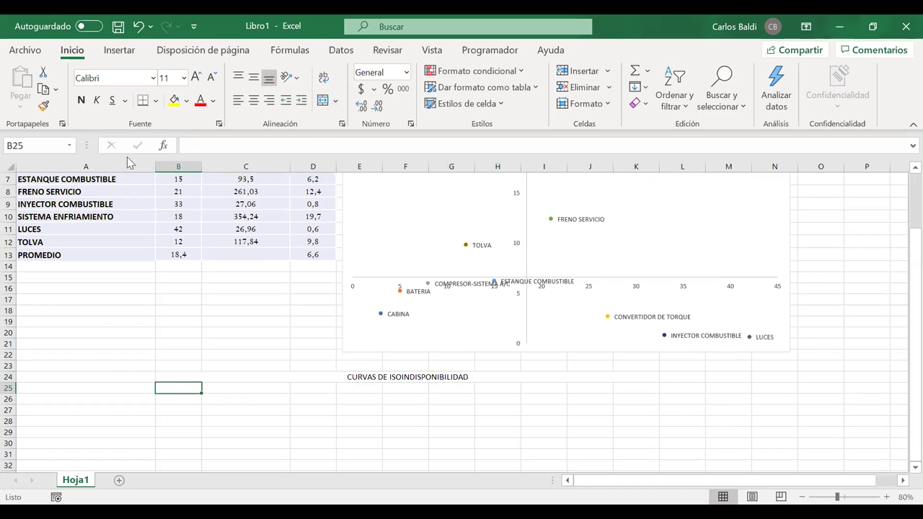
Enter the column header N°DE FALLAS in cell C25.
{"action": "left_click", "coordinate": [211, 388]}
{"action": "left_click", "coordinate": [189, 389]}
{"action": "left_click", "coordinate": [235, 388]}
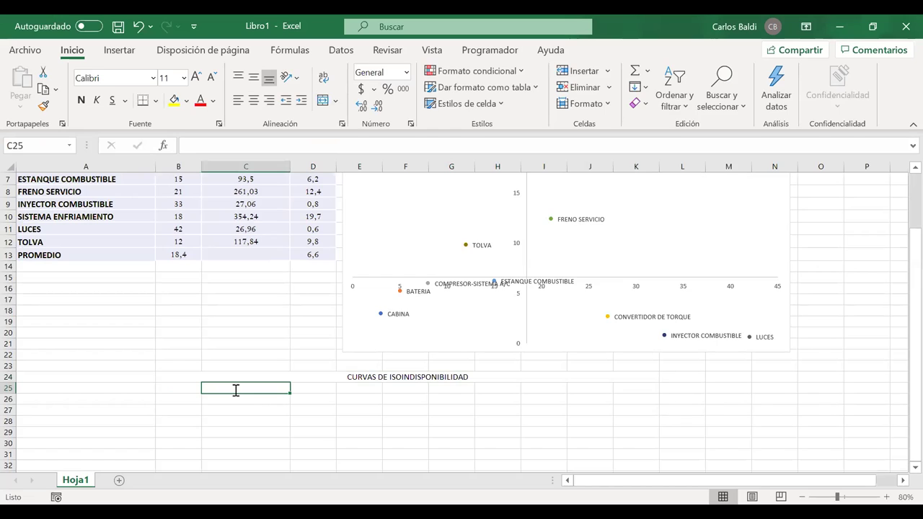
{"action": "type", "text": "N°DE FALLAS"}
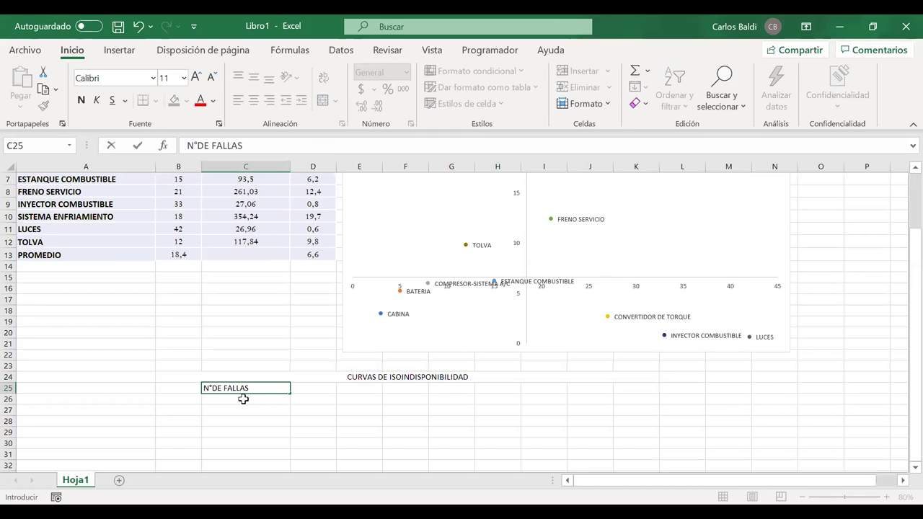
{"action": "key", "text": "Return"}
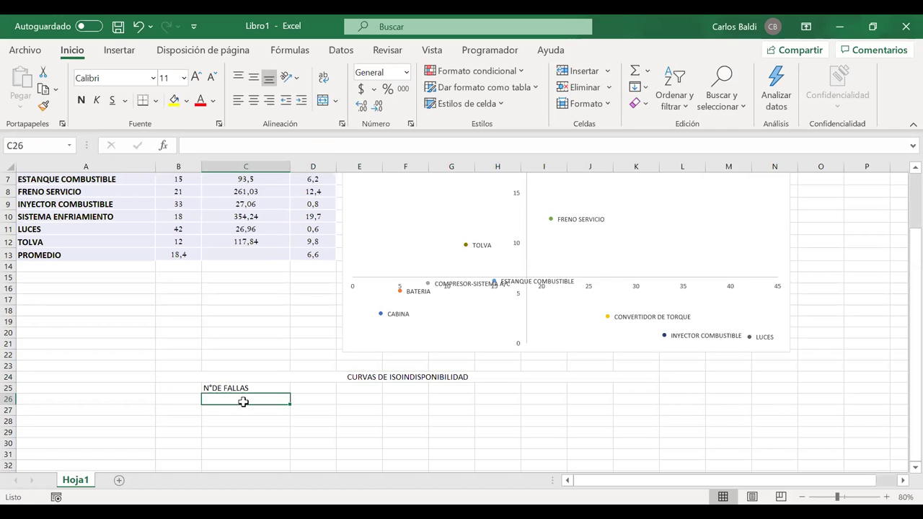
Enter the failure counts 1, 2, 3, 4 and 5 in cells C26 to C30.
{"action": "type", "text": "1"}
{"action": "key", "text": "Return"}
{"action": "type", "text": "2"}
{"action": "key", "text": "Return"}
{"action": "type", "text": "3"}
{"action": "key", "text": "Return"}
{"action": "type", "text": "4"}
{"action": "key", "text": "Return"}
{"action": "type", "text": "5"}
{"action": "key", "text": "Return"}
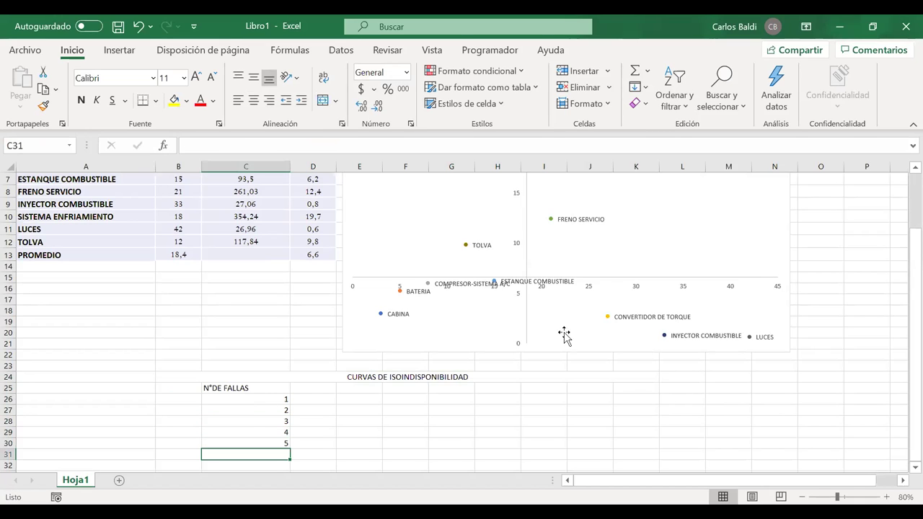
Extend the N°DE FALLAS number series down column C to 45 in cell C70.
{"action": "left_click_drag", "start_coordinate": [274, 401], "coordinate": [279, 436]}
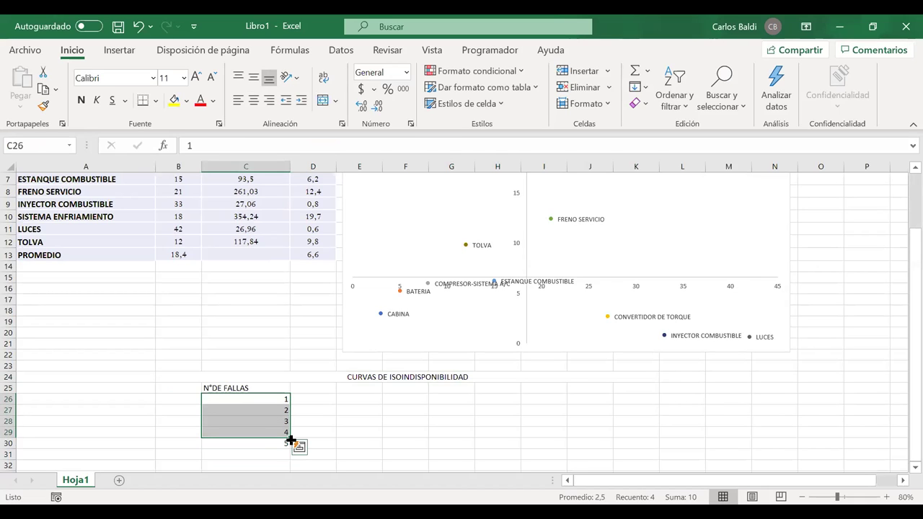
{"action": "left_click_drag", "start_coordinate": [291, 440], "coordinate": [280, 460]}
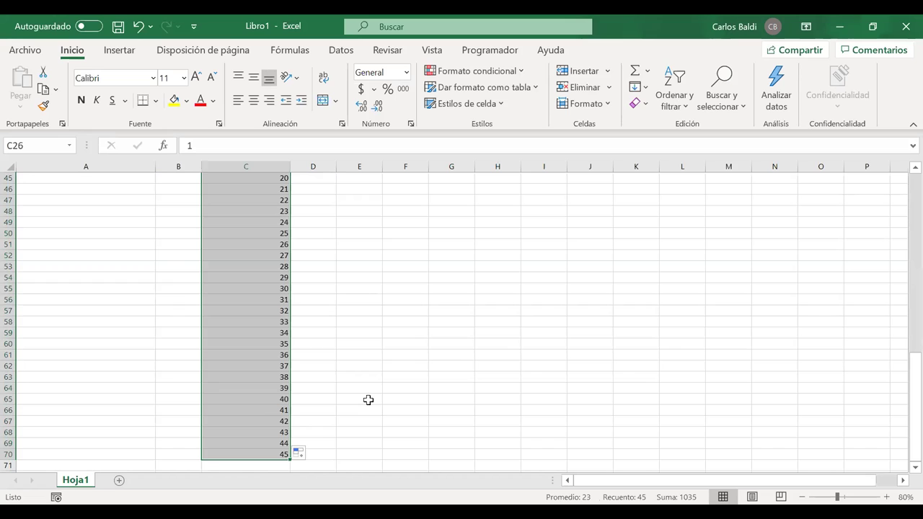
{"action": "scroll", "coordinate": [340, 263], "scroll_direction": "up", "scroll_amount": 5}
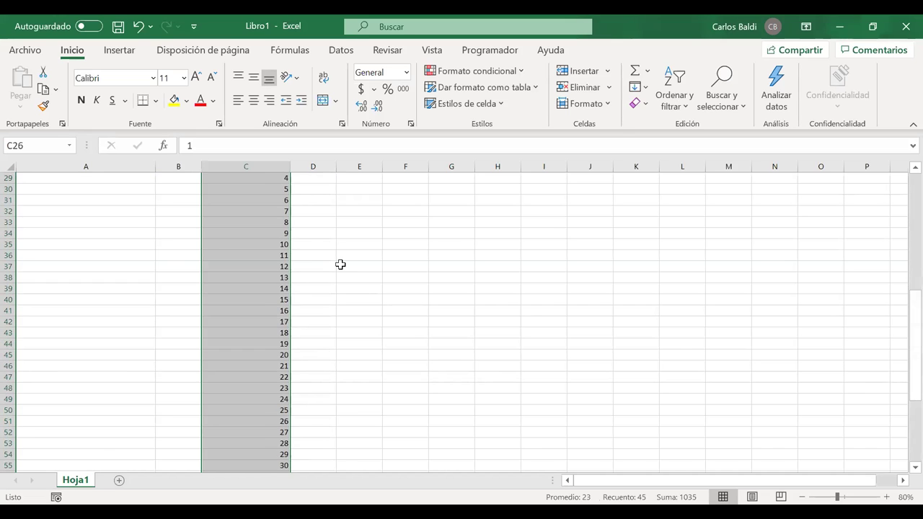
{"action": "scroll", "coordinate": [340, 264], "scroll_direction": "up", "scroll_amount": 4}
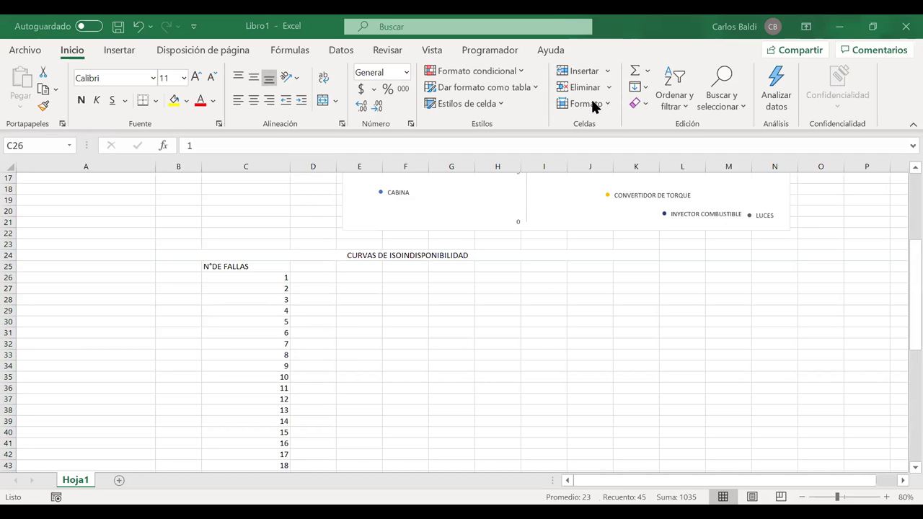
Center the failure counts in column C horizontally and enter the column header DT 25 in cell D25.
{"action": "left_click", "coordinate": [253, 100]}
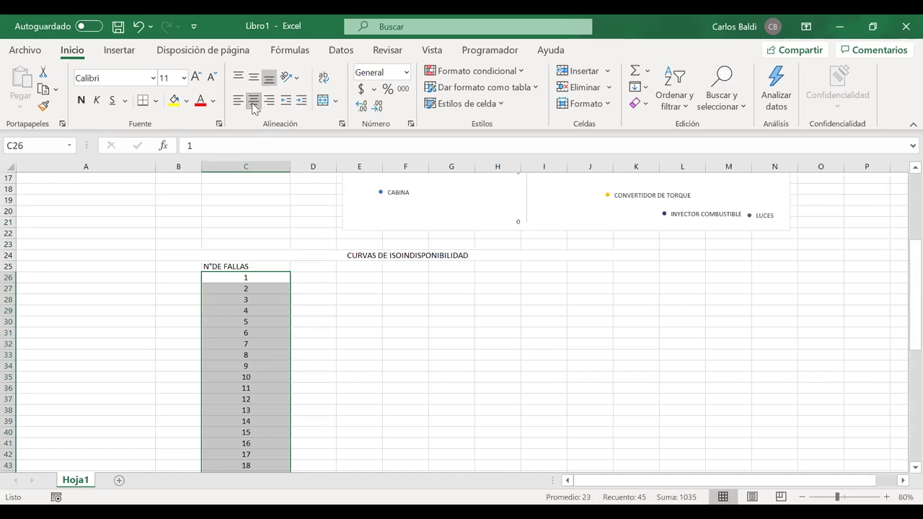
{"action": "left_click", "coordinate": [304, 266]}
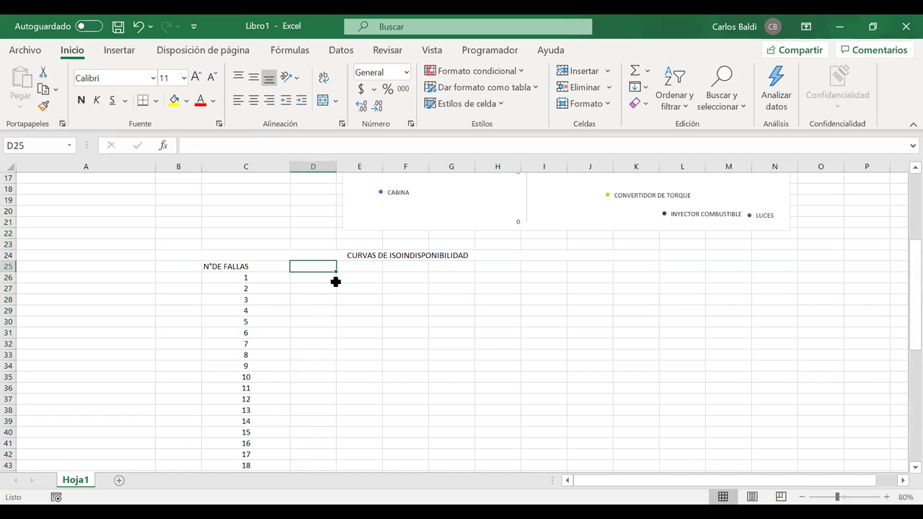
{"action": "type", "text": "dt"}
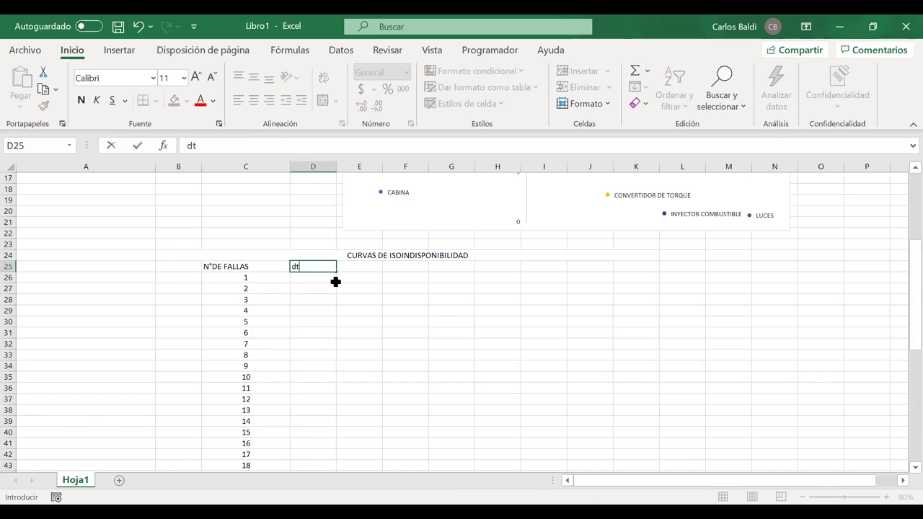
{"action": "type", "text": "DT 25"}
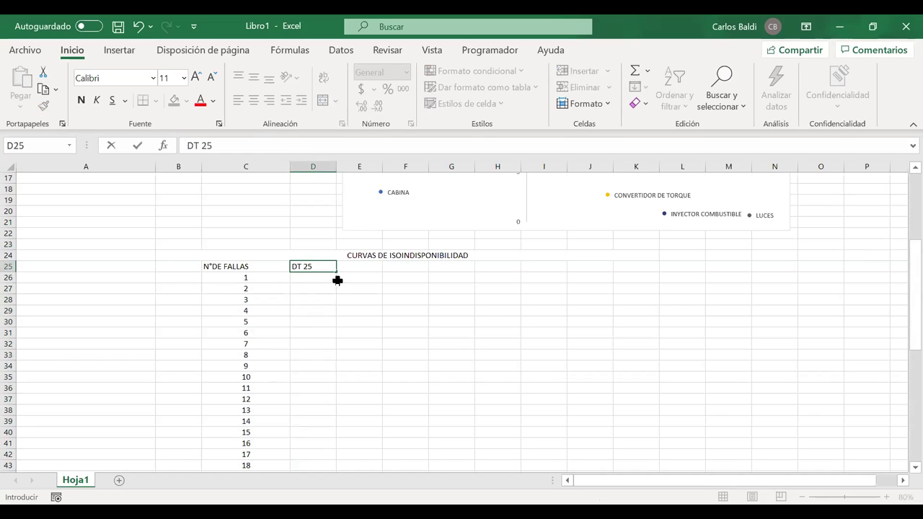
Enter the column headers DT 50 in cell F25 and DT 100 in cell H25.
{"action": "left_click", "coordinate": [359, 268]}
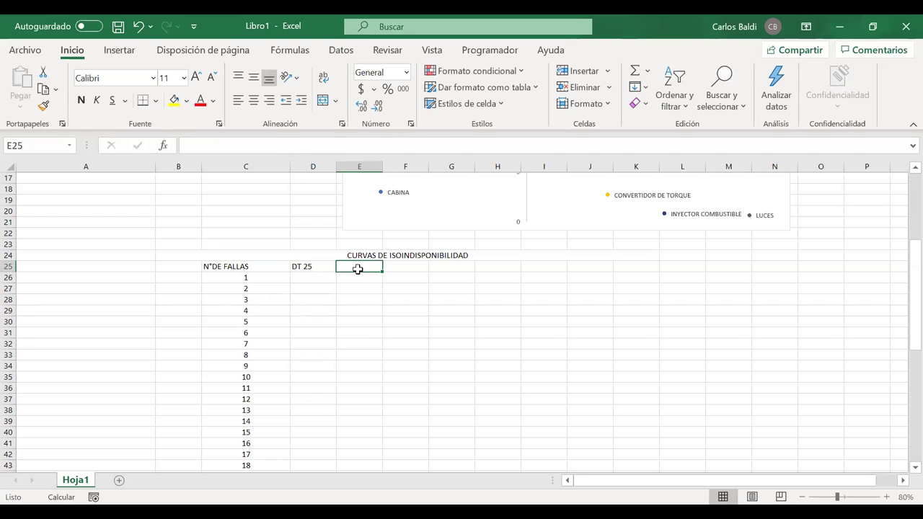
{"action": "key", "text": "Right"}
{"action": "type", "text": "DT"}
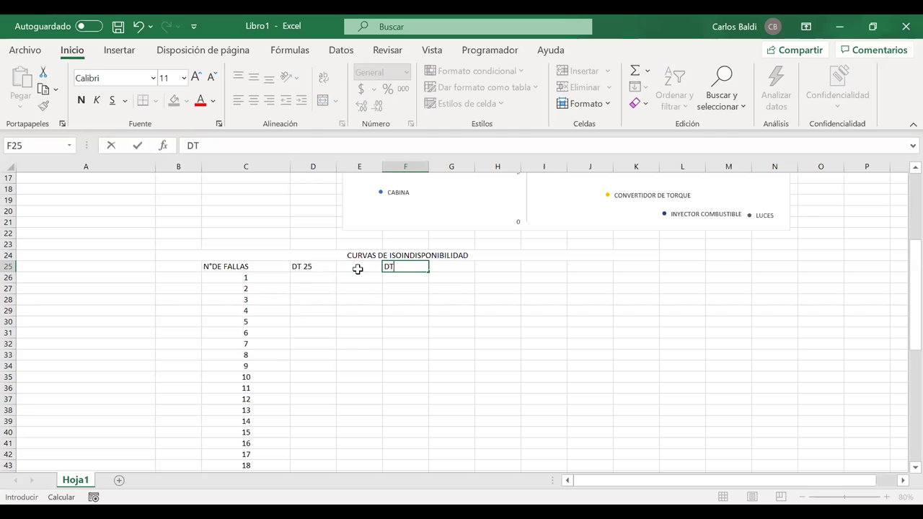
{"action": "type", "text": " 50"}
{"action": "left_click", "coordinate": [502, 267]}
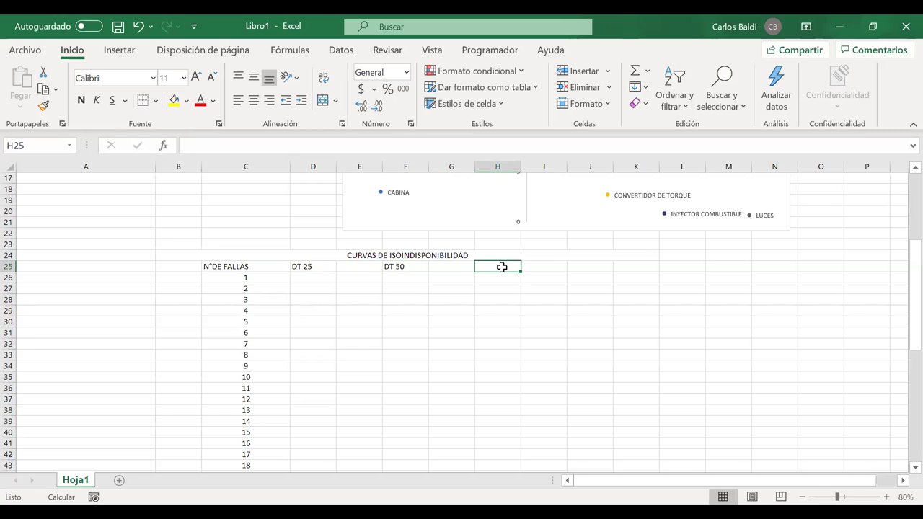
{"action": "type", "text": "DT 100"}
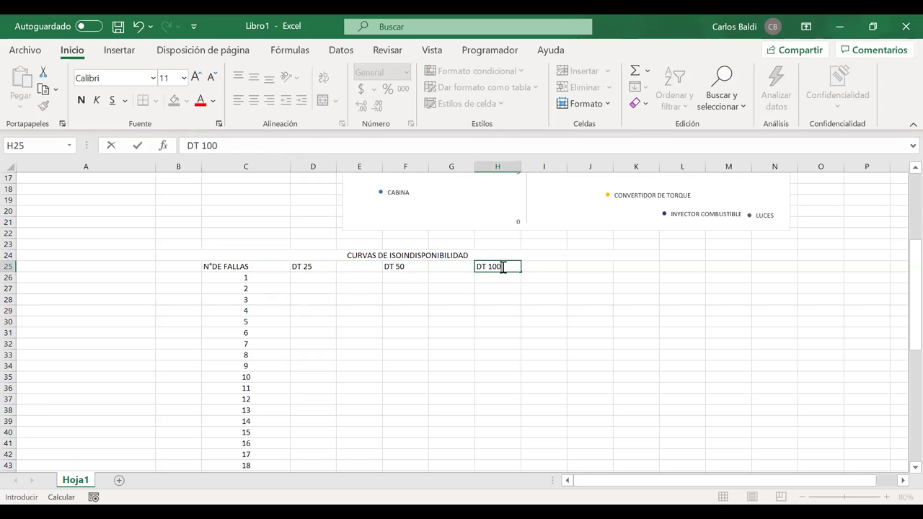
Enter the header "DT 200" in cell J25 of the isoindisponibilidad table.
{"action": "left_click", "coordinate": [578, 267]}
{"action": "type", "text": "D"}
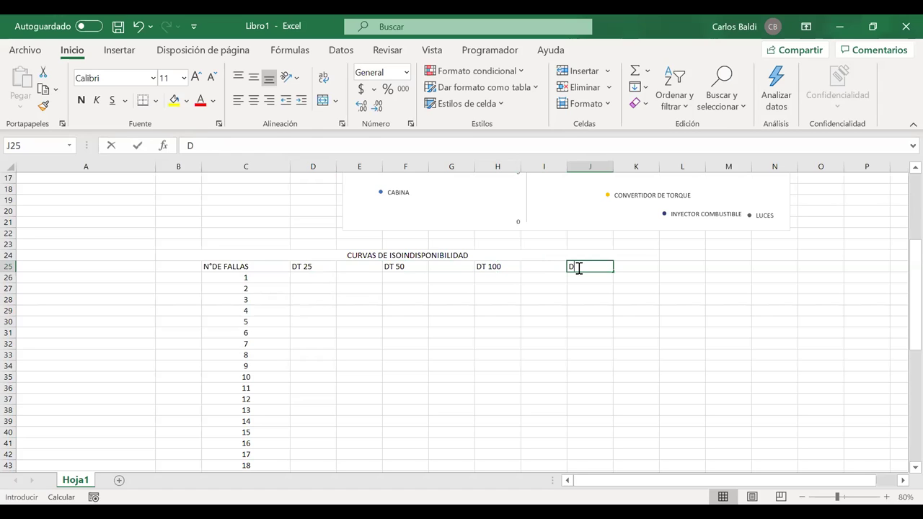
{"action": "type", "text": "T200"}
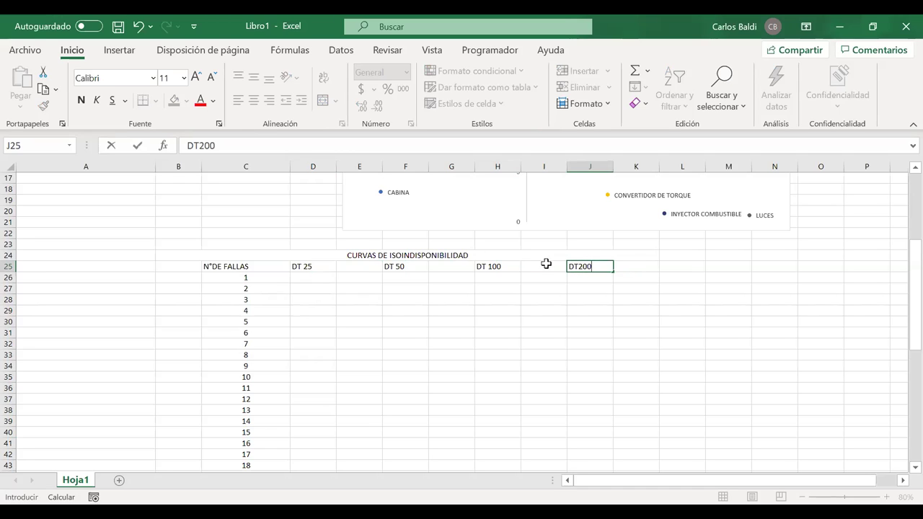
{"action": "left_click", "coordinate": [578, 266]}
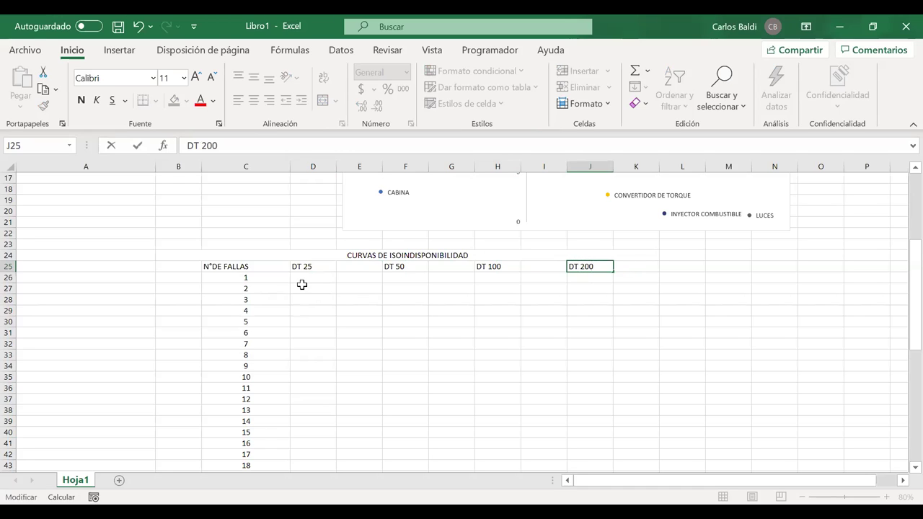
{"action": "left_click", "coordinate": [358, 267]}
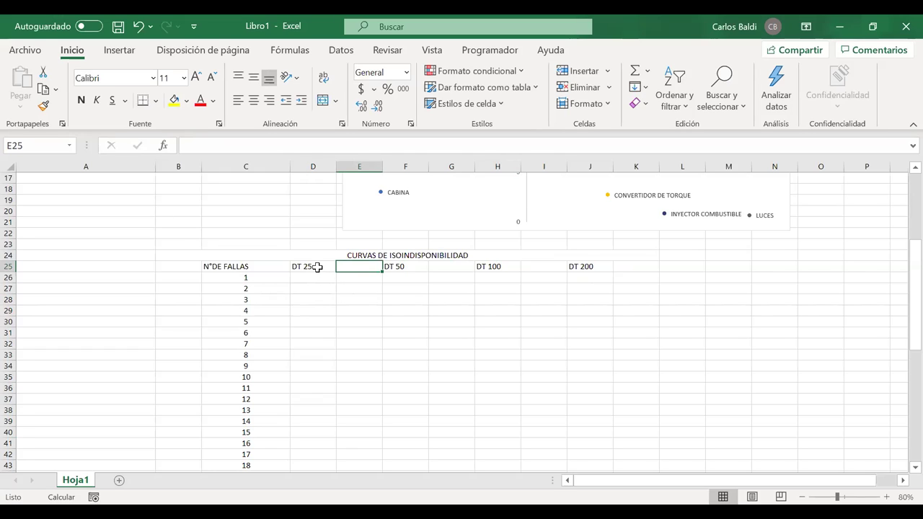
Enter the label "Dias laborales=" in cell B19 and fit the width of column B to the text.
{"action": "left_click", "coordinate": [180, 221]}
{"action": "left_click", "coordinate": [184, 210]}
{"action": "left_click", "coordinate": [183, 202]}
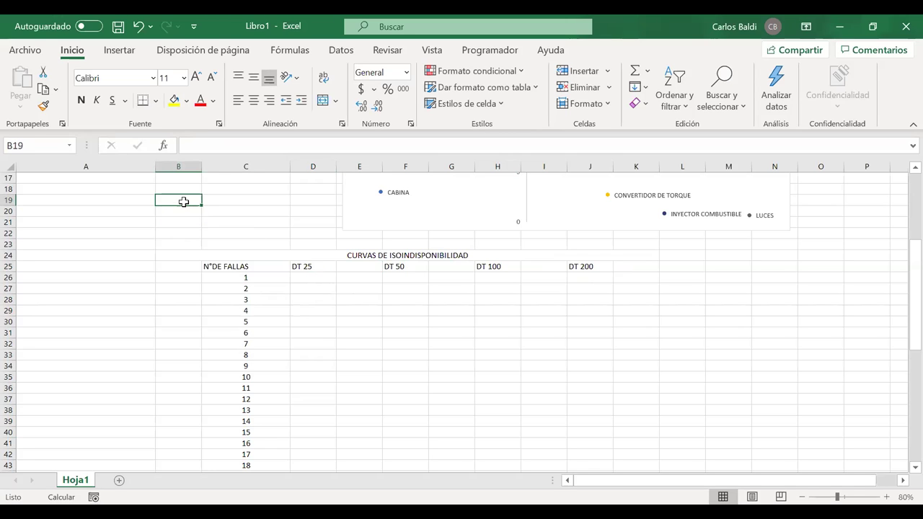
{"action": "type", "text": "N"}
{"action": "key", "text": "BackSpace"}
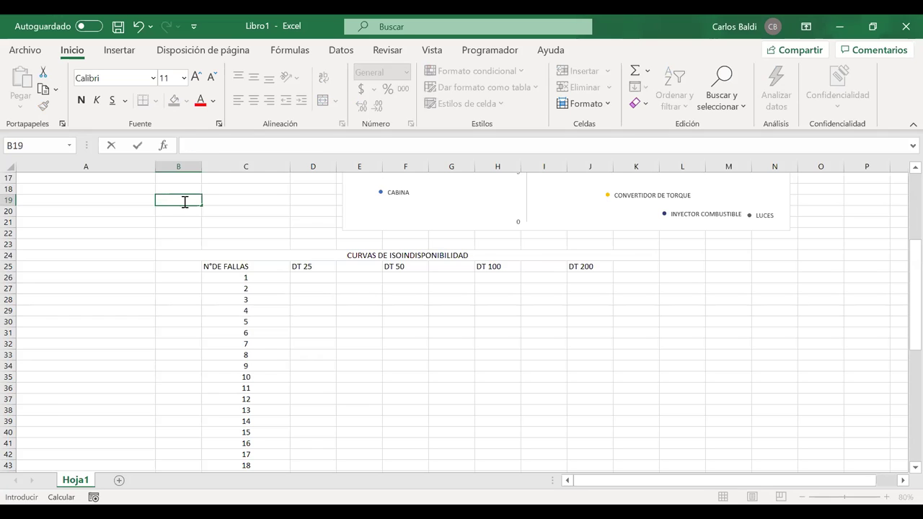
{"action": "type", "text": "Dias laborale"}
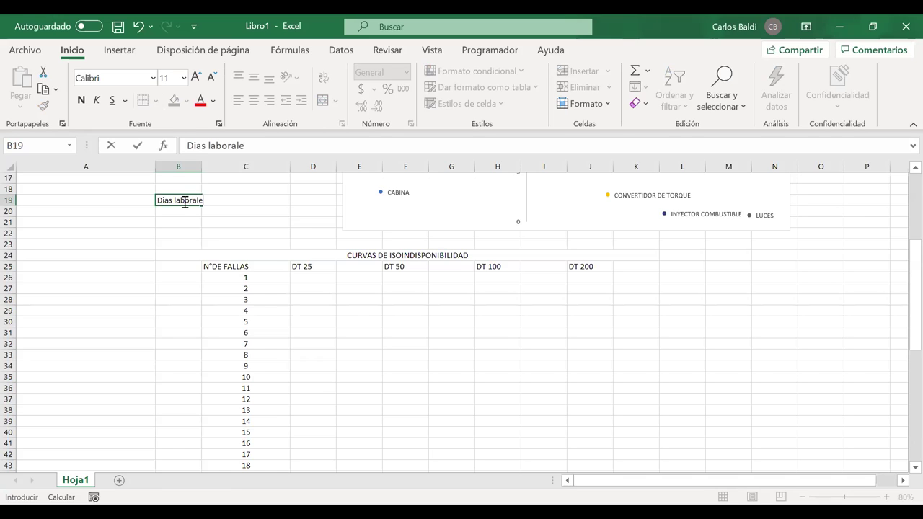
{"action": "type", "text": "s="}
{"action": "left_click", "coordinate": [208, 166]}
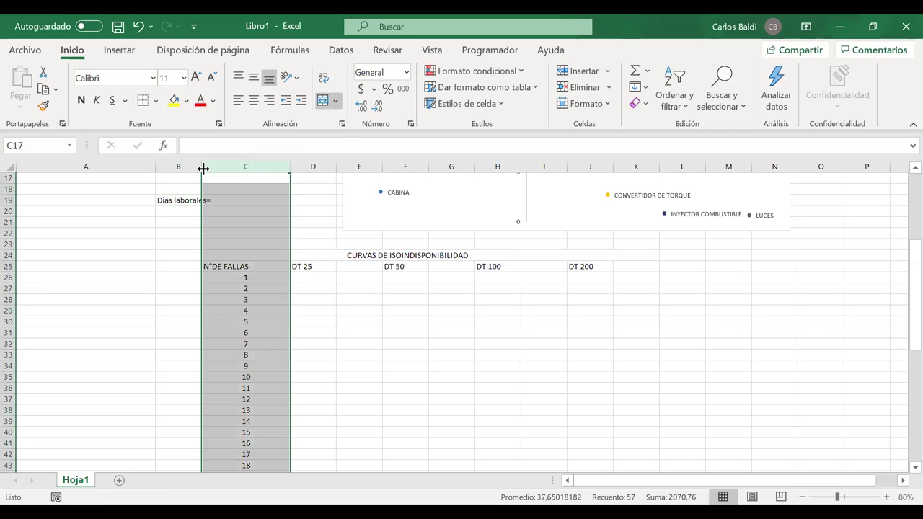
{"action": "double_click", "coordinate": [203, 168]}
Enter the labels "Horas diarias=" in cell B20 and "Total=" in cell B21.
{"action": "left_click", "coordinate": [171, 210]}
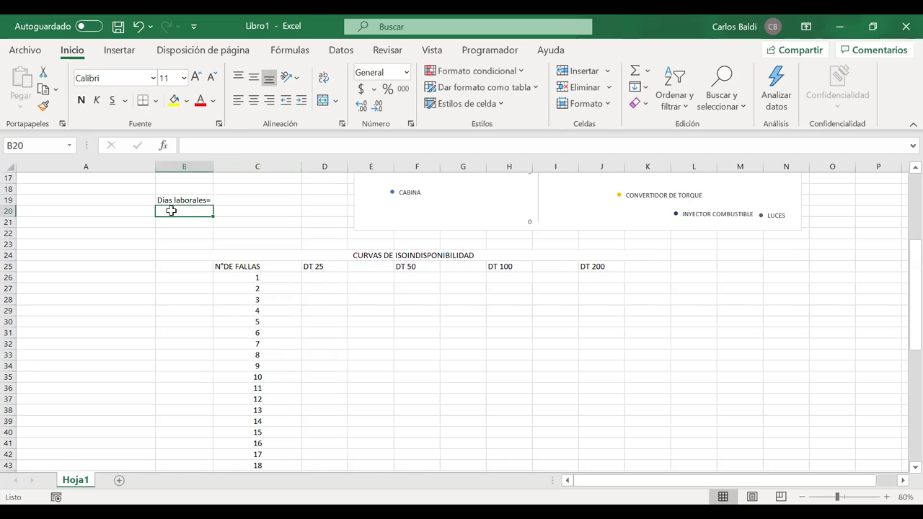
{"action": "type", "text": "Horas d"}
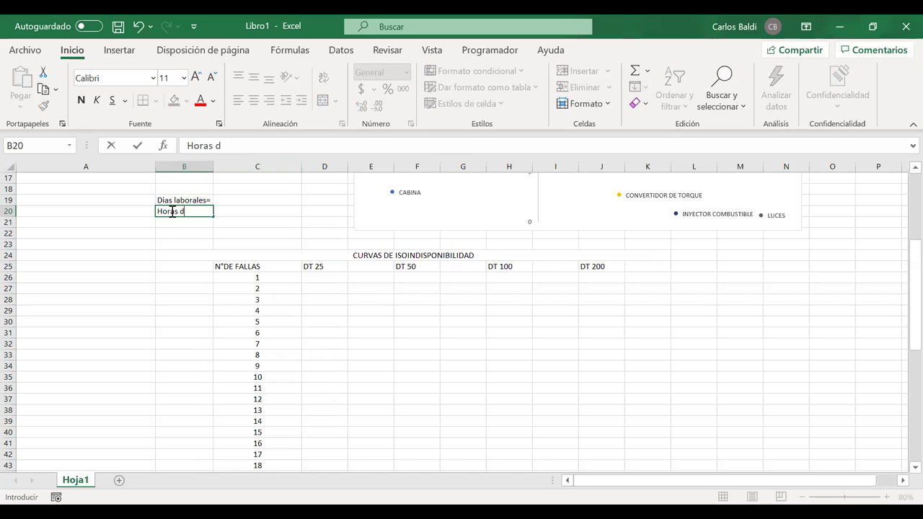
{"action": "type", "text": "í"}
{"action": "type", "text": "iar"}
{"action": "type", "text": "ias"}
{"action": "type", "text": "="}
{"action": "left_click", "coordinate": [199, 222]}
{"action": "type", "text": "Y"}
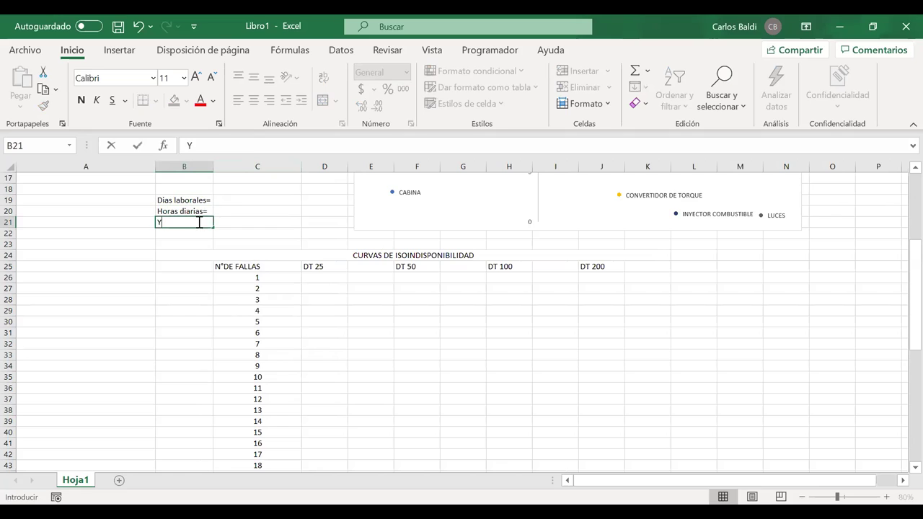
{"action": "key", "text": "BackSpace"}
{"action": "type", "text": "Tot"}
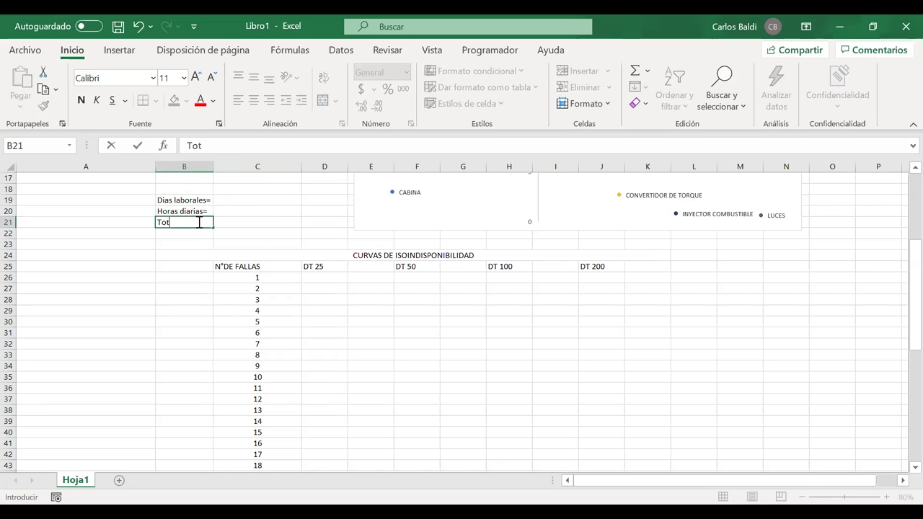
{"action": "type", "text": "al="}
Enter 365 working days in cell C19 and 24 daily hours in cell C20.
{"action": "left_click", "coordinate": [226, 200]}
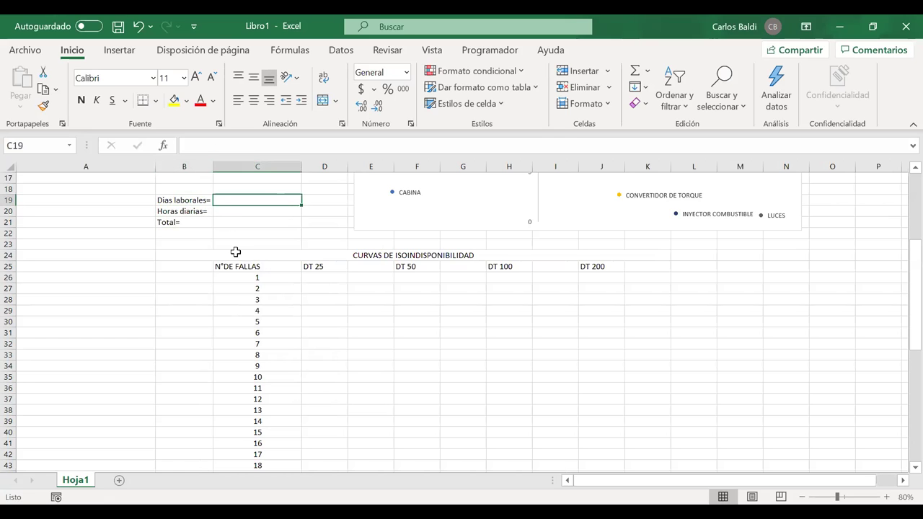
{"action": "type", "text": "364"}
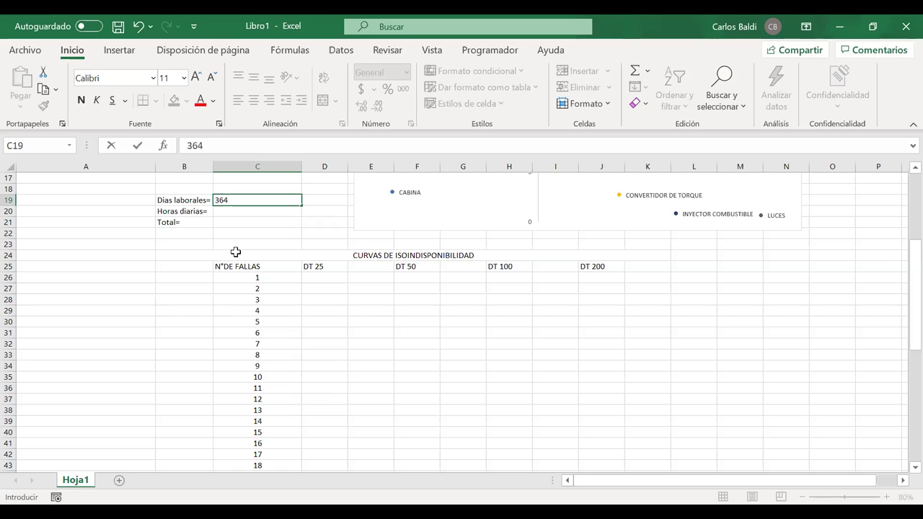
{"action": "key", "text": "BackSpace"}
{"action": "type", "text": "5"}
{"action": "key", "text": "Return"}
{"action": "type", "text": "24"}
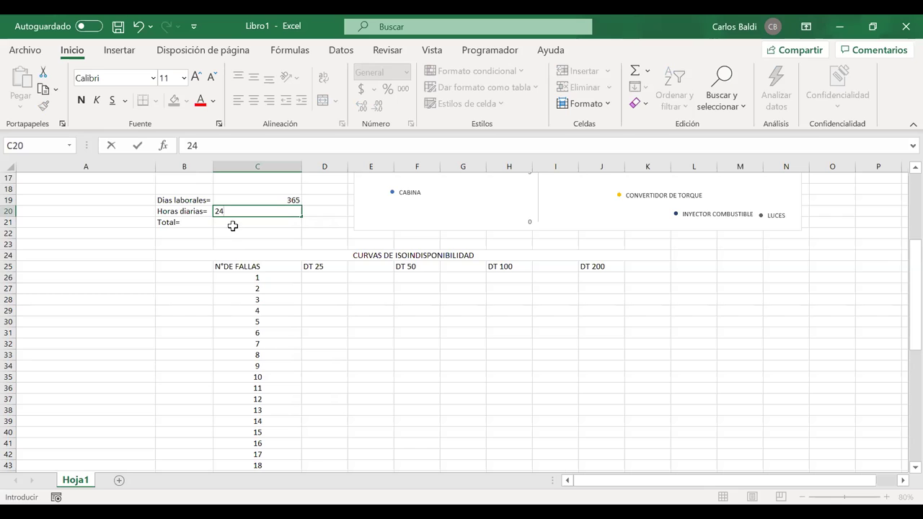
Calculate the total in cell C21 by multiplying working days by daily hours with =C19*C20.
{"action": "left_click", "coordinate": [240, 225]}
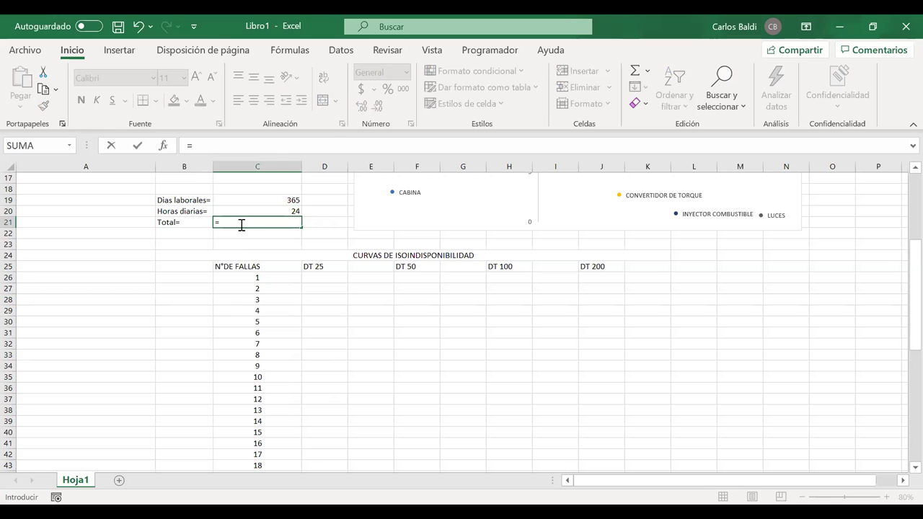
{"action": "left_click", "coordinate": [249, 198]}
{"action": "type", "text": "*"}
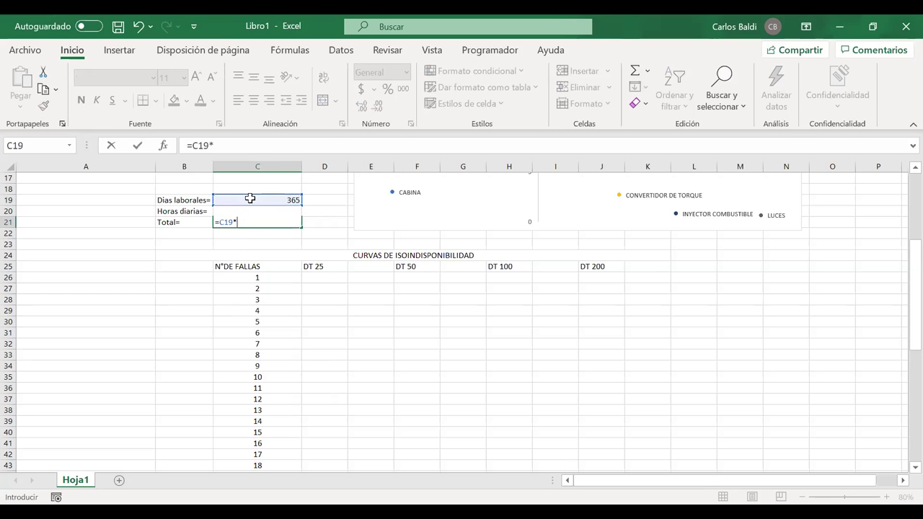
{"action": "left_click", "coordinate": [189, 210]}
{"action": "key", "text": "Right"}
{"action": "key", "text": "Return"}
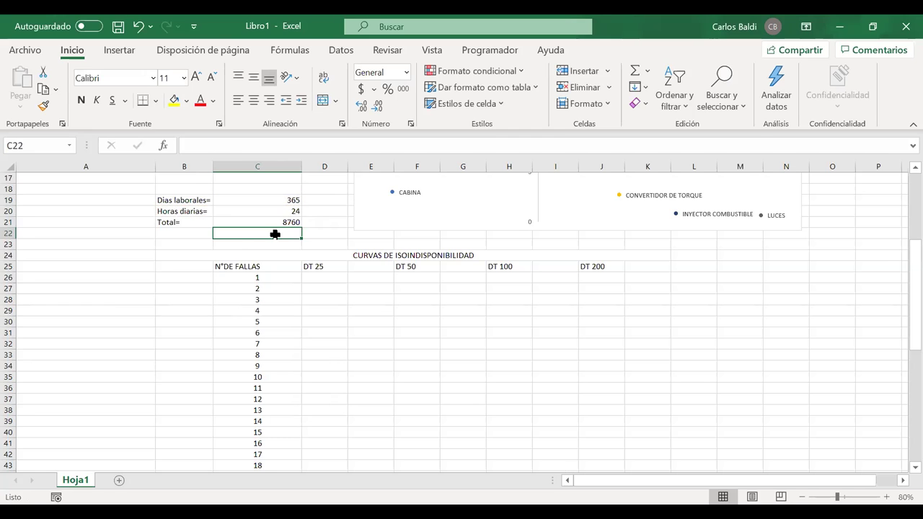
Replace the working days value in cell C19 with the formula =5*52.
{"action": "left_click", "coordinate": [278, 201]}
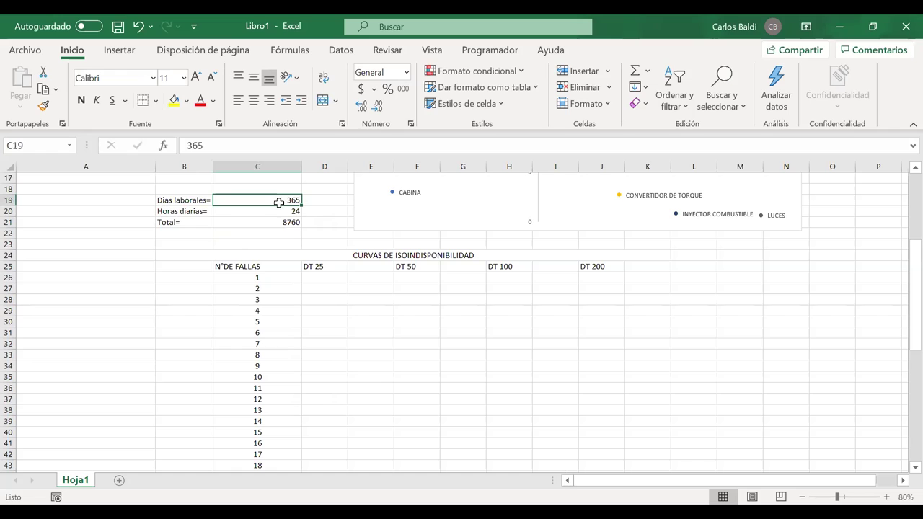
{"action": "left_click", "coordinate": [186, 145]}
{"action": "type", "text": "="}
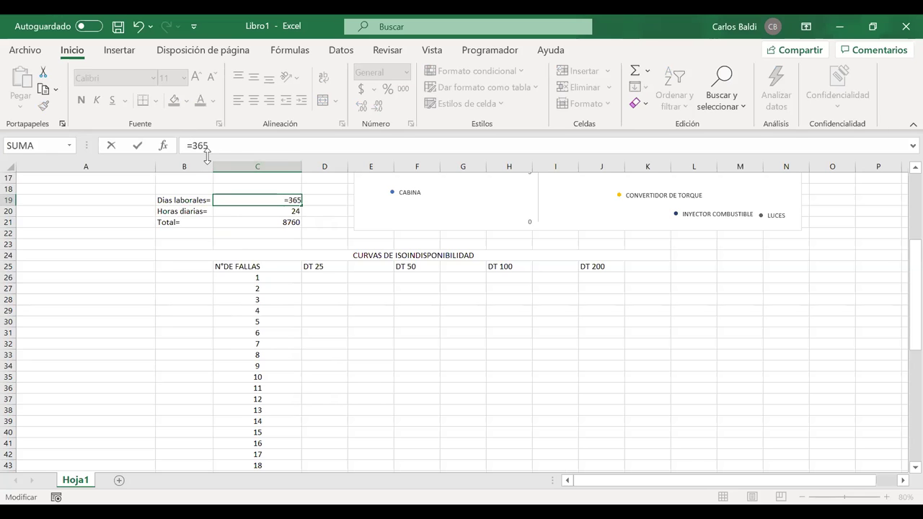
{"action": "type", "text": "5"}
{"action": "key", "text": "Delete"}
{"action": "key", "text": "Delete"}
{"action": "key", "text": "Delete"}
{"action": "type", "text": "*52"}
{"action": "key", "text": "Return"}
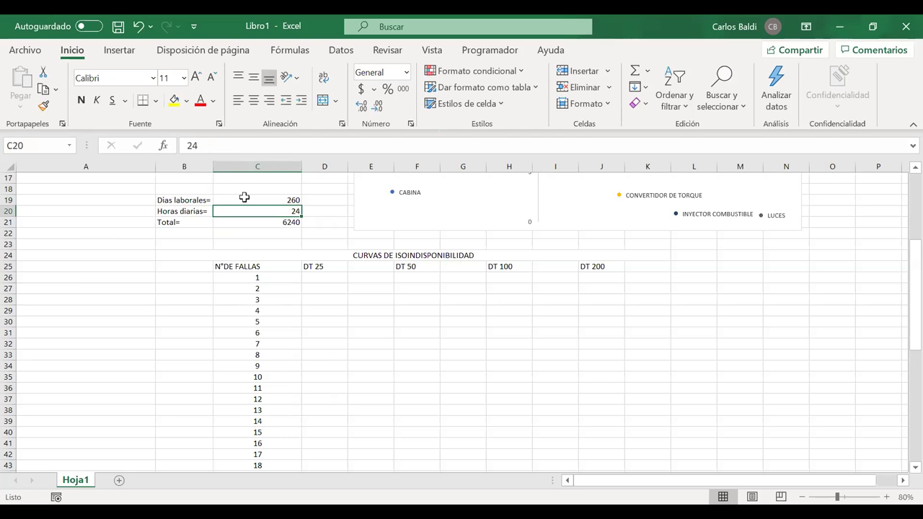
Set the daily hours in cell C20 to 8.
{"action": "left_click", "coordinate": [292, 222]}
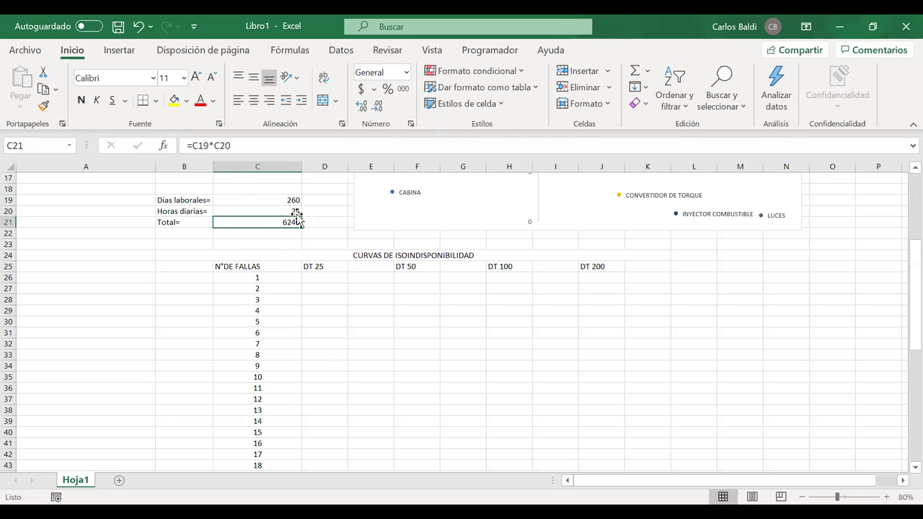
{"action": "left_click", "coordinate": [292, 212]}
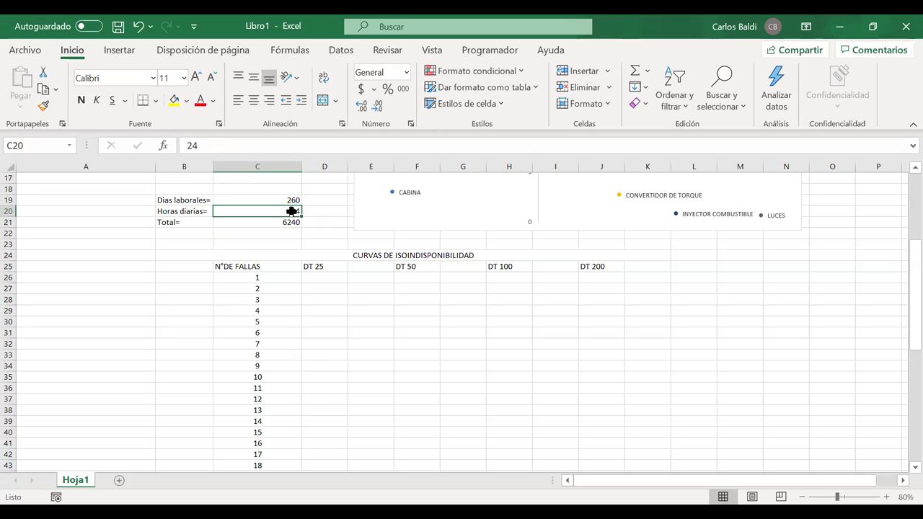
{"action": "type", "text": "8"}
{"action": "key", "text": "Return"}
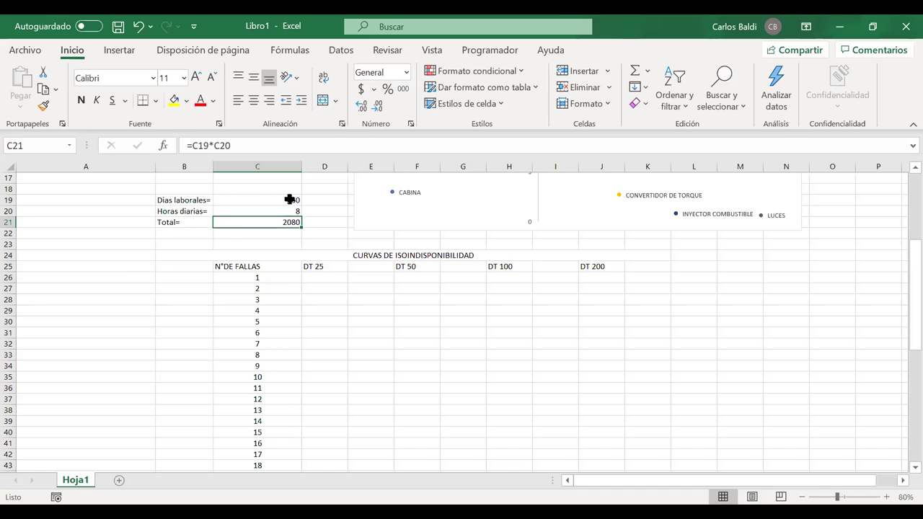
Set the working days in cell C19 back to 365 and the daily hours in cell C20 back to 24.
{"action": "left_click", "coordinate": [288, 199]}
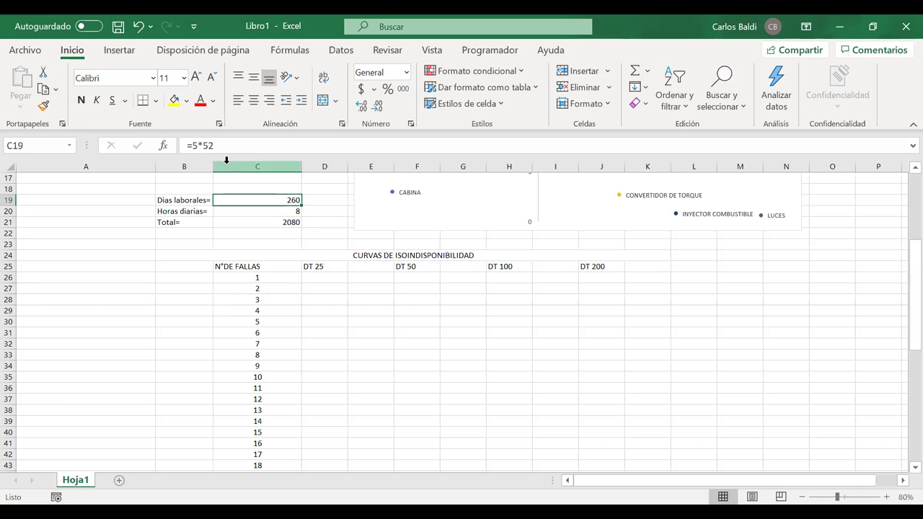
{"action": "scroll", "coordinate": [277, 222], "scroll_direction": "up", "scroll_amount": 1}
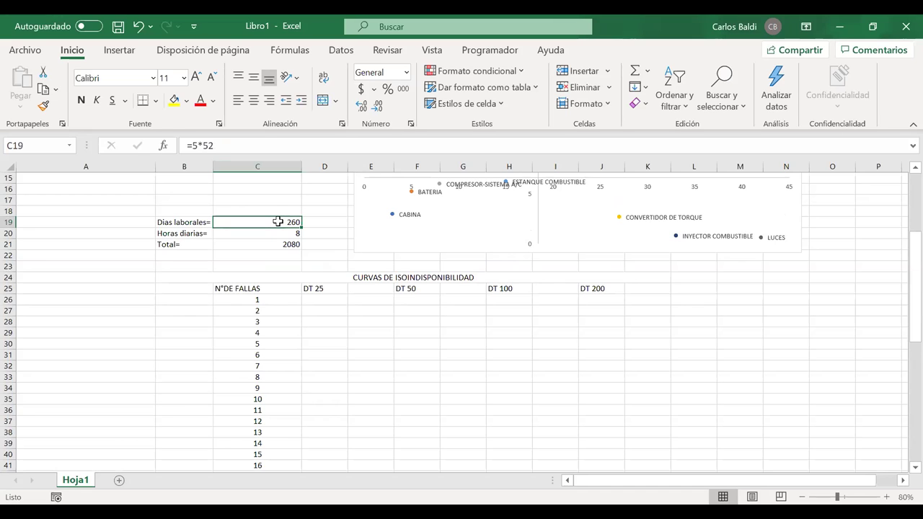
{"action": "left_click_drag", "start_coordinate": [215, 146], "coordinate": [195, 146]}
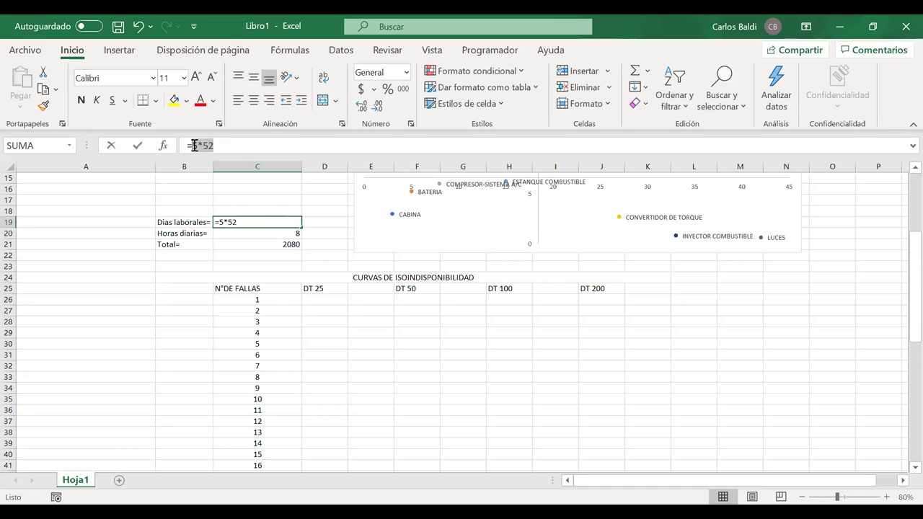
{"action": "left_click", "coordinate": [194, 146]}
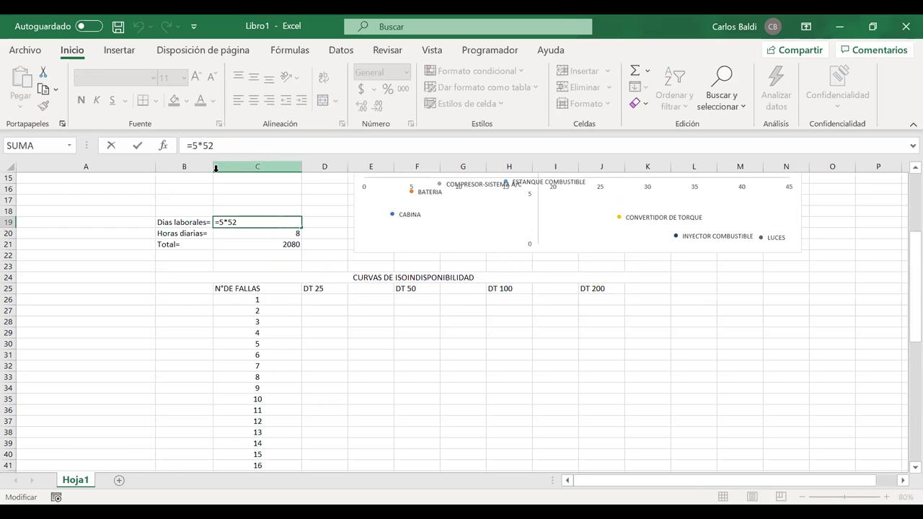
{"action": "key", "text": "BackSpace"}
{"action": "type", "text": "365"}
{"action": "key", "text": "Delete"}
{"action": "key", "text": "Delete"}
{"action": "key", "text": "Delete"}
{"action": "key", "text": "Return"}
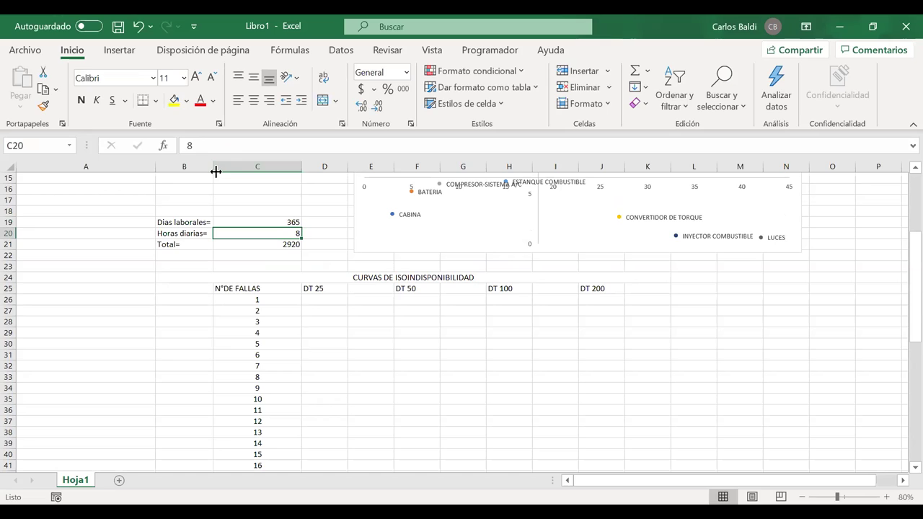
{"action": "type", "text": "24"}
{"action": "key", "text": "Return"}
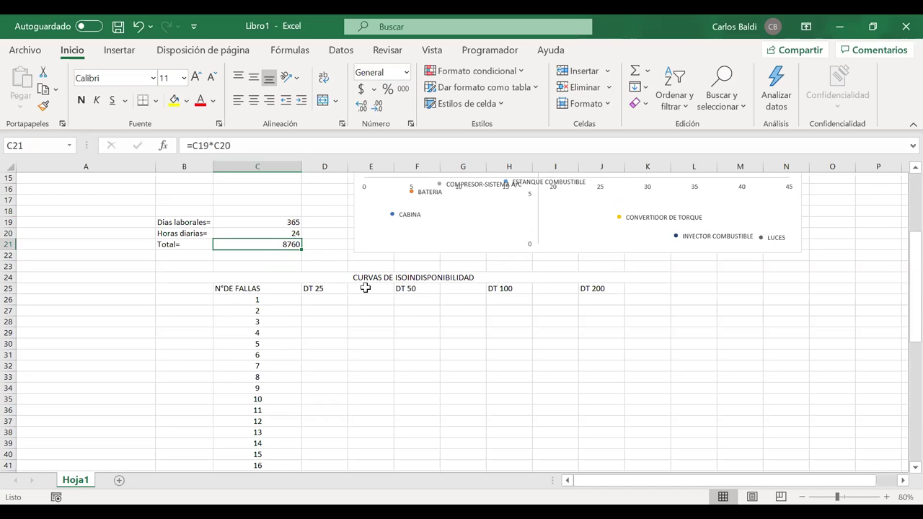
Enter 25 in cell D26, in the DT 25 column for one failure.
{"action": "scroll", "coordinate": [366, 287], "scroll_direction": "up", "scroll_amount": 4}
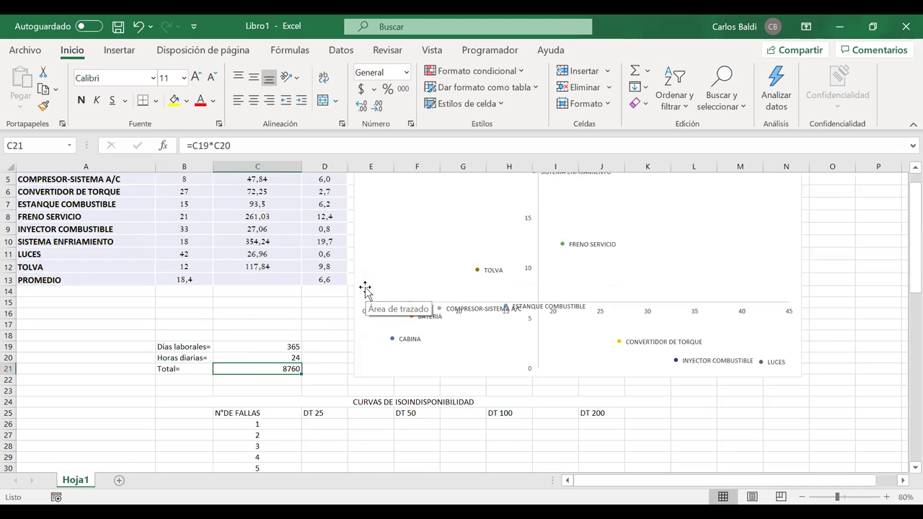
{"action": "scroll", "coordinate": [366, 287], "scroll_direction": "down", "scroll_amount": 4}
{"action": "left_click", "coordinate": [365, 288]}
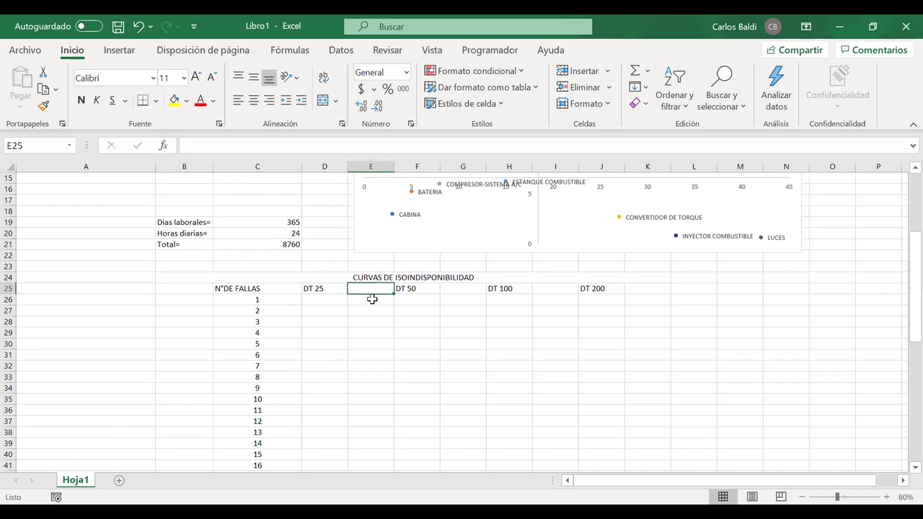
{"action": "left_click", "coordinate": [326, 299]}
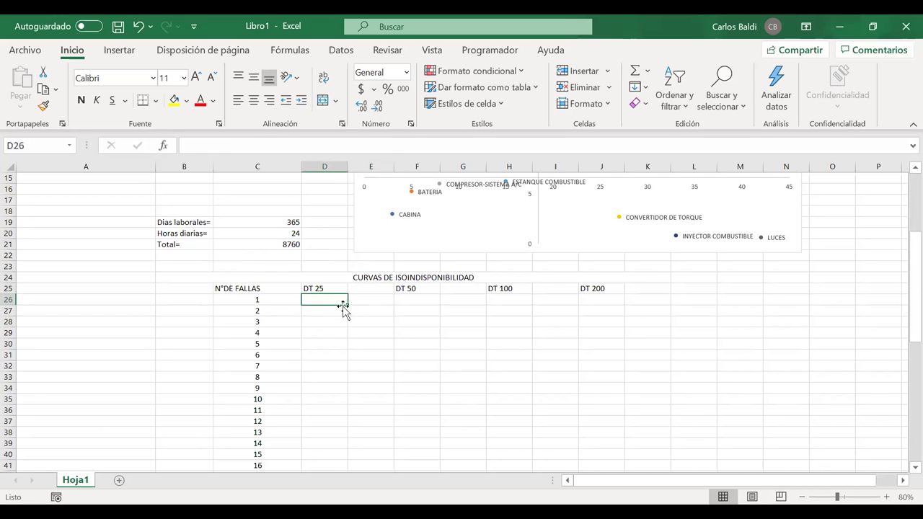
{"action": "type", "text": "25"}
{"action": "key", "text": "Tab"}
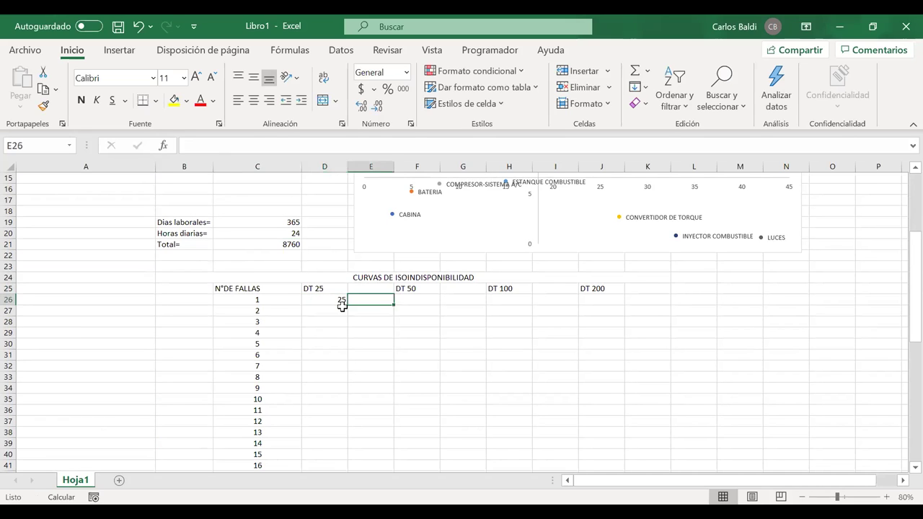
{"action": "key", "text": "Tab"}
Fill the table's header row from N°DE FALLAS to DT 200 (C25:J25) with yellow.
{"action": "left_click", "coordinate": [259, 287]}
{"action": "left_click_drag", "start_coordinate": [534, 270], "coordinate": [597, 289]}
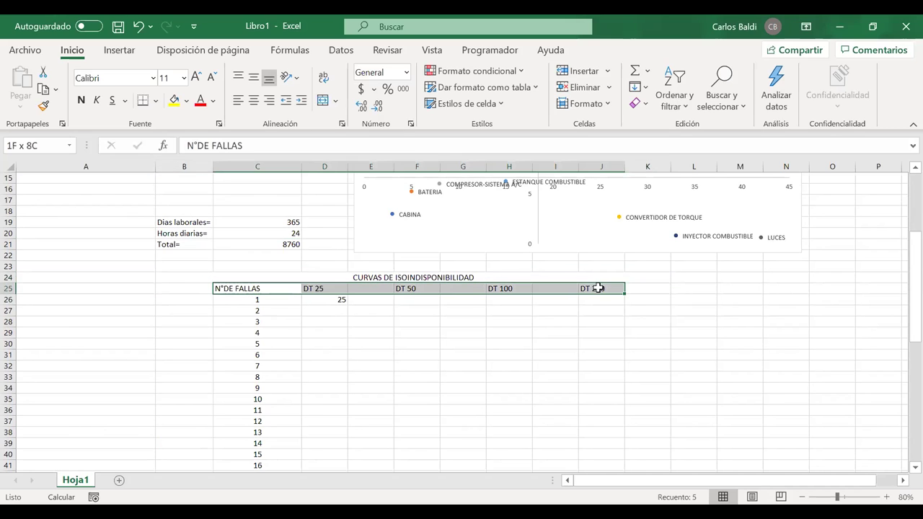
{"action": "left_click", "coordinate": [173, 101]}
Enter the one-failure values in row 26: 50 under DT 50, 100 under DT 100 and 200 under DT 200.
{"action": "left_click", "coordinate": [411, 301]}
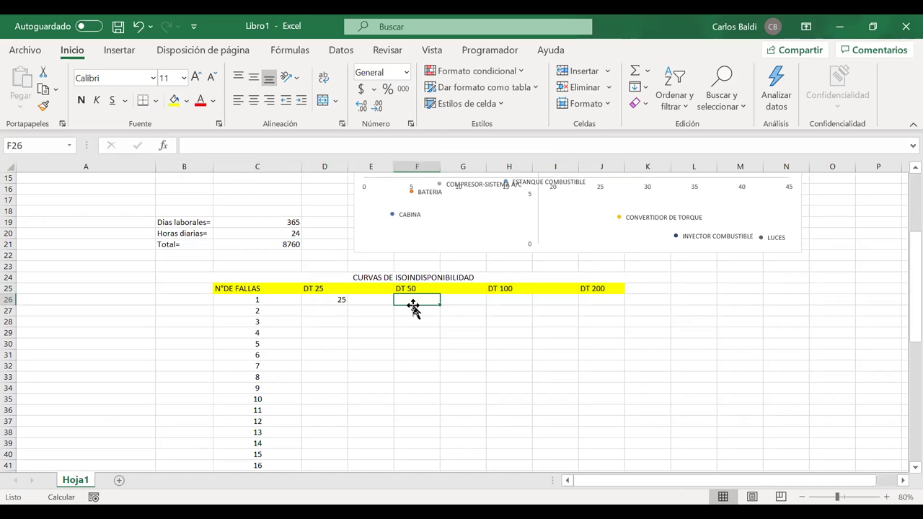
{"action": "type", "text": "50"}
{"action": "key", "text": "Tab"}
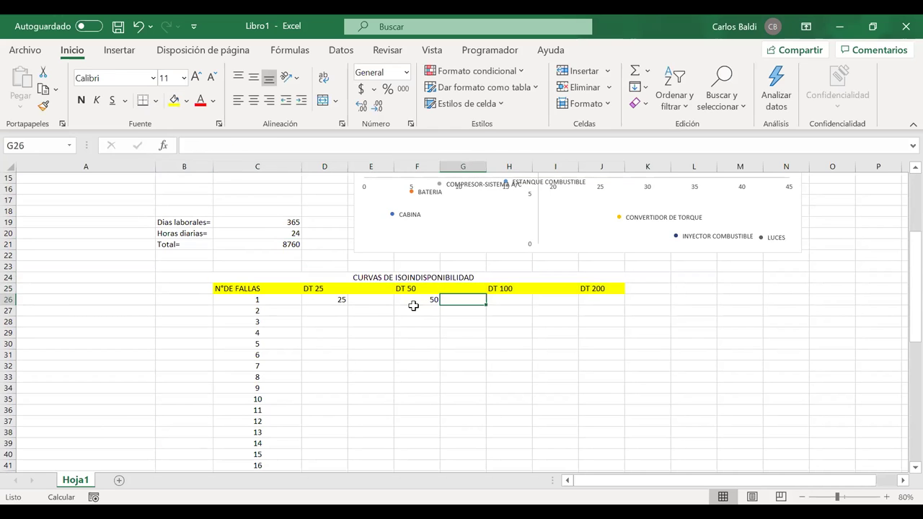
{"action": "key", "text": "Tab"}
{"action": "type", "text": "10"}
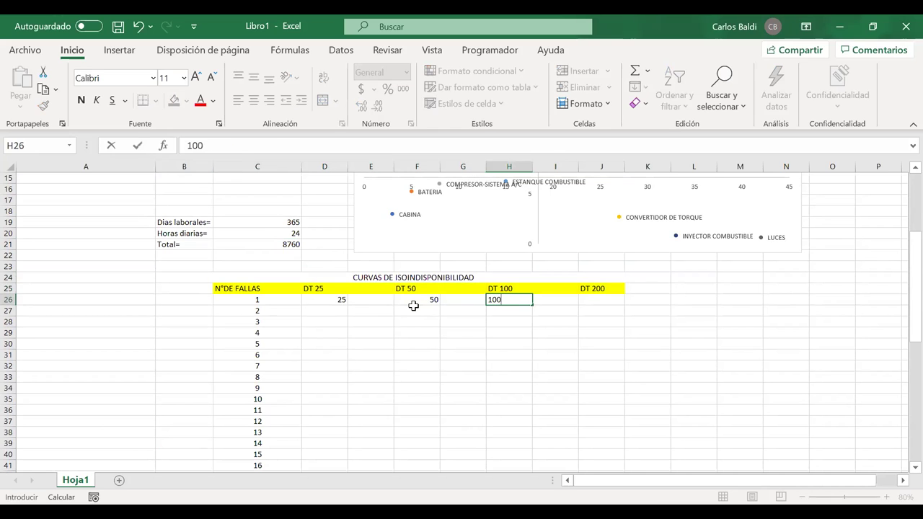
{"action": "key", "text": "Tab"}
{"action": "key", "text": "Tab"}
{"action": "type", "text": "200"}
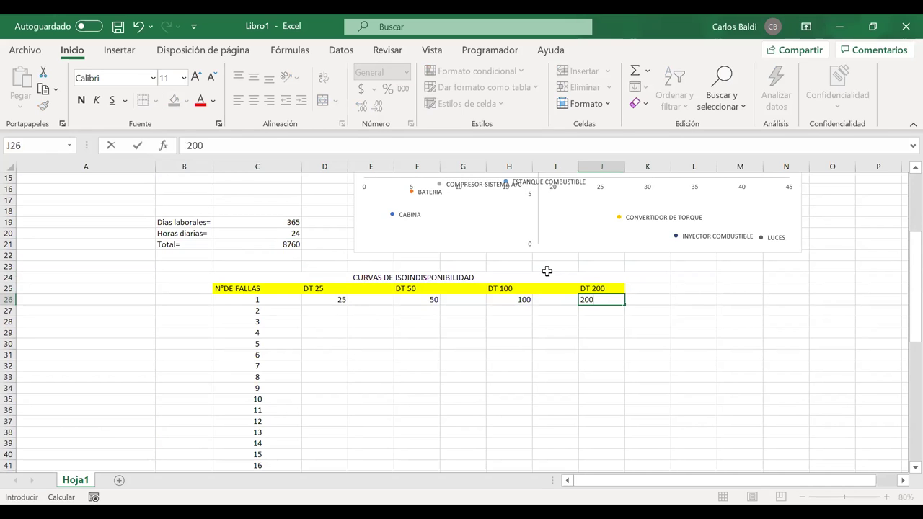
Extend the yellow header fill to cell K25, beside the DT 200 heading.
{"action": "left_click", "coordinate": [641, 287]}
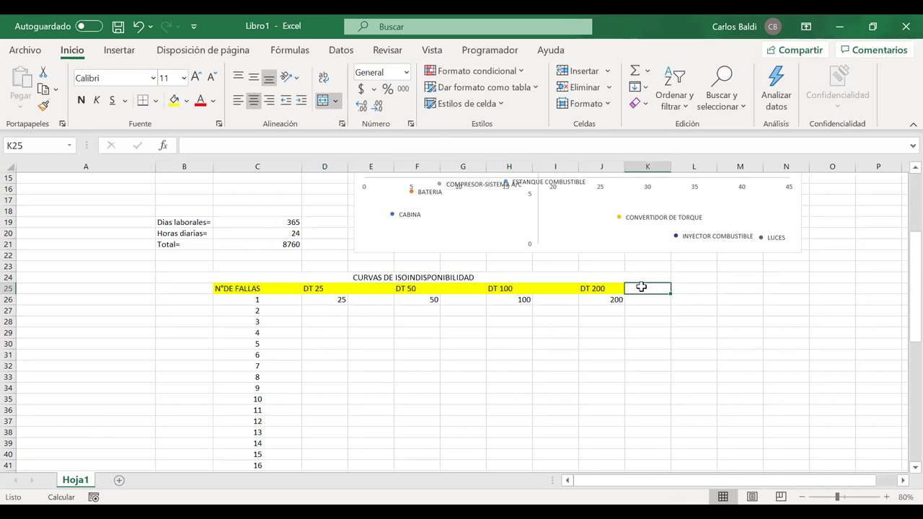
{"action": "left_click", "coordinate": [174, 100]}
{"action": "double_click", "coordinate": [342, 287]}
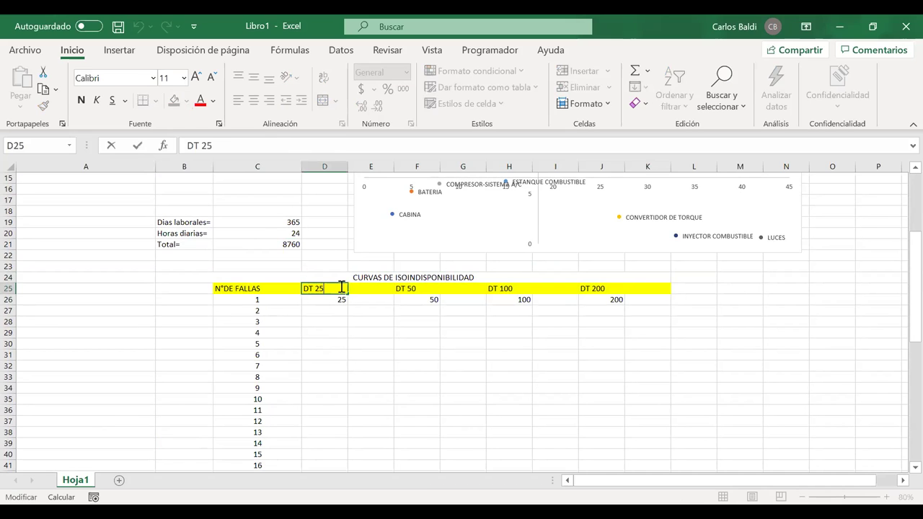
Enter the formula =D26/C21 in cell E25, dividing the DT 25 value by the total annual hours.
{"action": "left_click", "coordinate": [361, 288]}
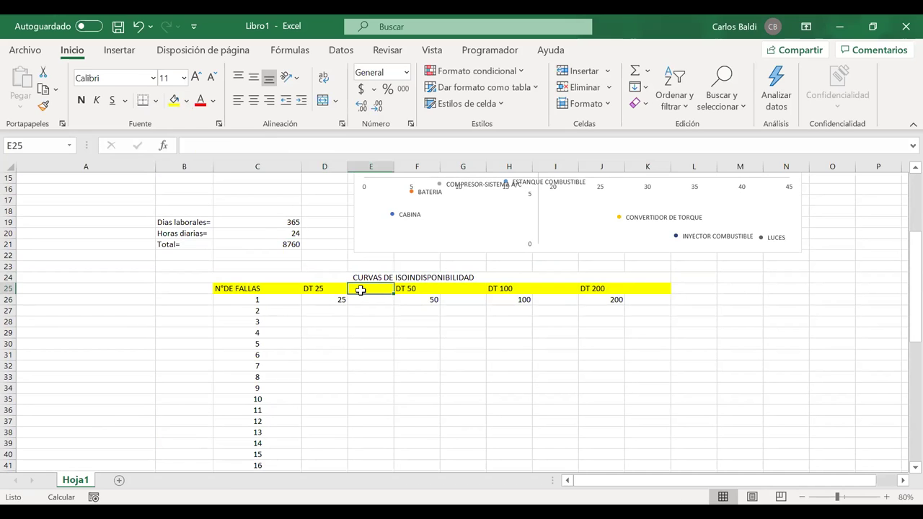
{"action": "type", "text": "="}
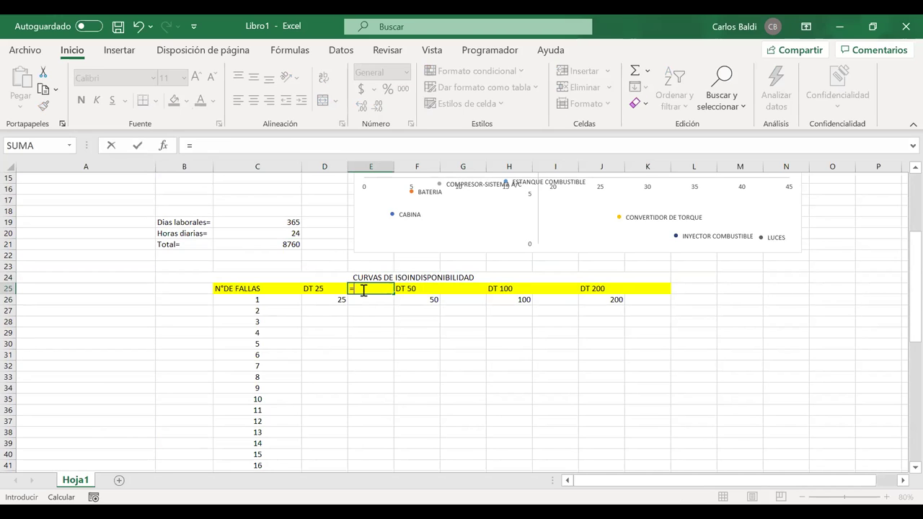
{"action": "left_click", "coordinate": [331, 298]}
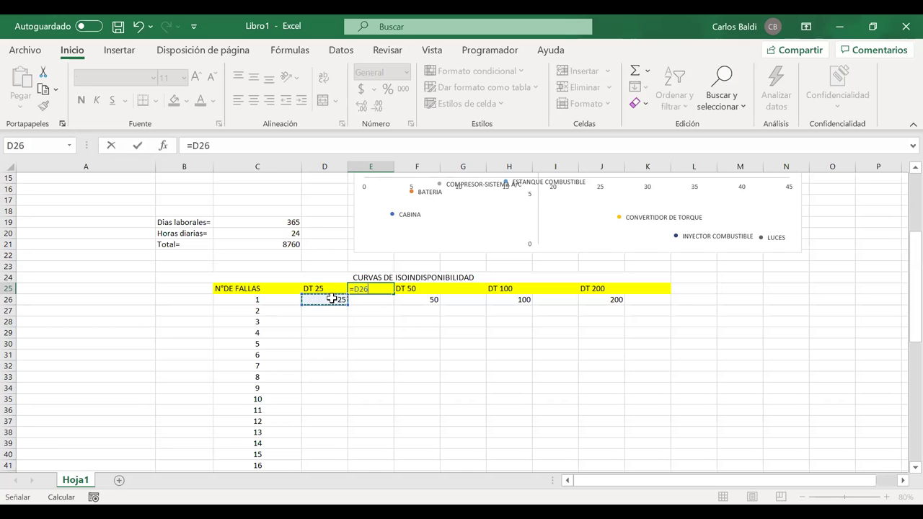
{"action": "type", "text": "/"}
{"action": "left_click", "coordinate": [270, 246]}
{"action": "key", "text": "Return"}
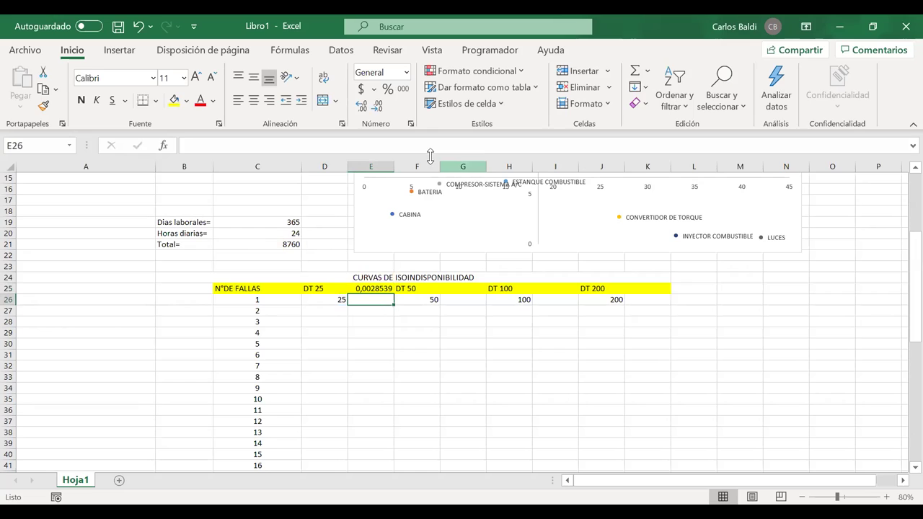
Format the DT 25 ratio in cell E25 as a percentage with two decimals.
{"action": "left_click", "coordinate": [372, 289]}
{"action": "left_click", "coordinate": [388, 88]}
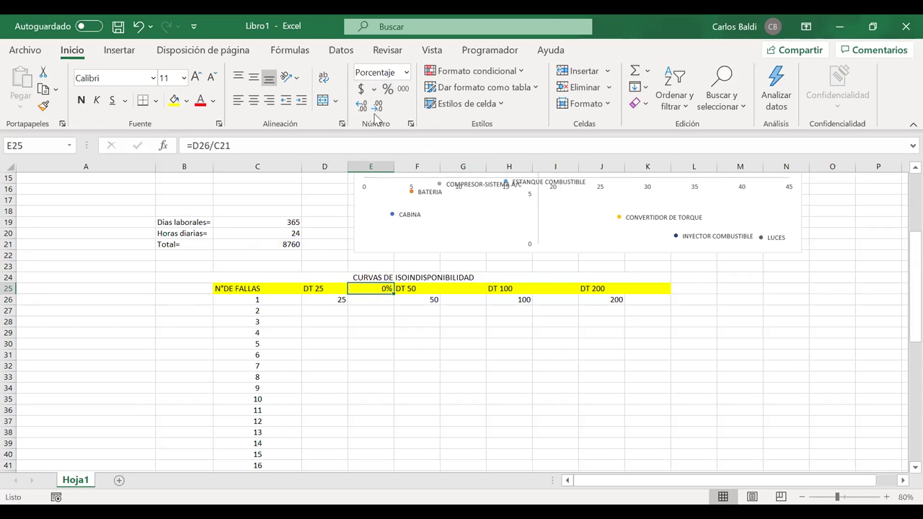
{"action": "left_click", "coordinate": [368, 110]}
{"action": "left_click", "coordinate": [368, 109]}
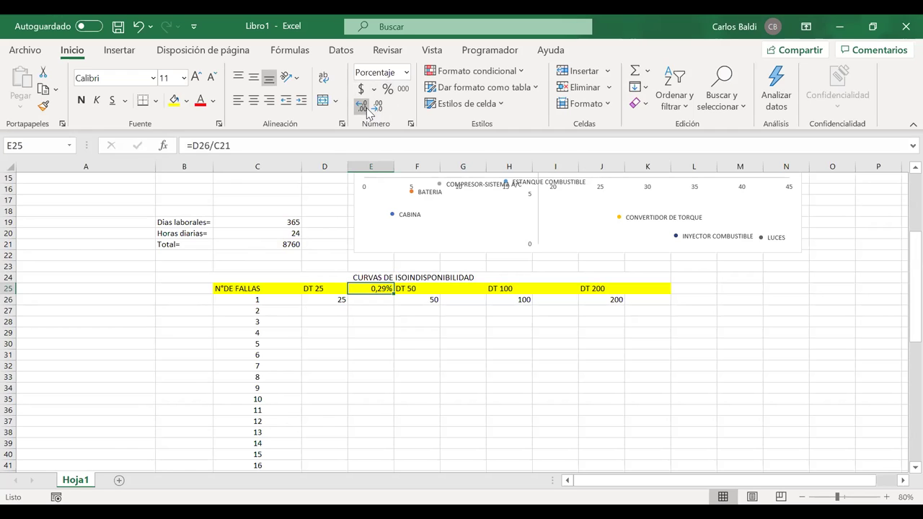
Enter the formula =F26/C21 in cell G25, dividing the DT 50 value by the total annual hours.
{"action": "left_click", "coordinate": [465, 291]}
{"action": "type", "text": "="}
{"action": "left_click", "coordinate": [429, 300]}
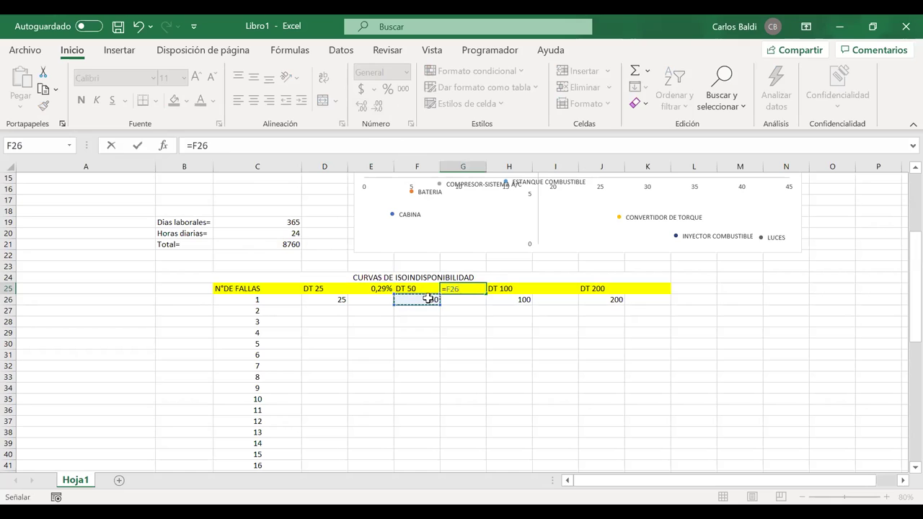
{"action": "type", "text": "/"}
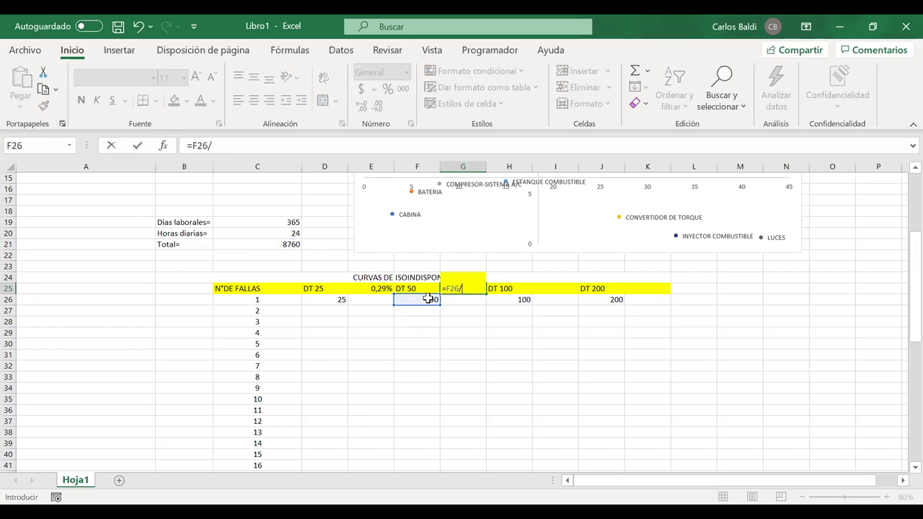
{"action": "left_click", "coordinate": [291, 245]}
{"action": "key", "text": "Return"}
Format the DT 50 ratio in cell G25 as a percentage with two decimals.
{"action": "left_click", "coordinate": [472, 288]}
{"action": "left_click", "coordinate": [388, 89]}
{"action": "left_click", "coordinate": [360, 105]}
{"action": "left_click", "coordinate": [361, 104]}
Enter the formula =H26/C21 in cell I25, dividing the DT 100 value by the total annual hours.
{"action": "left_click", "coordinate": [553, 291]}
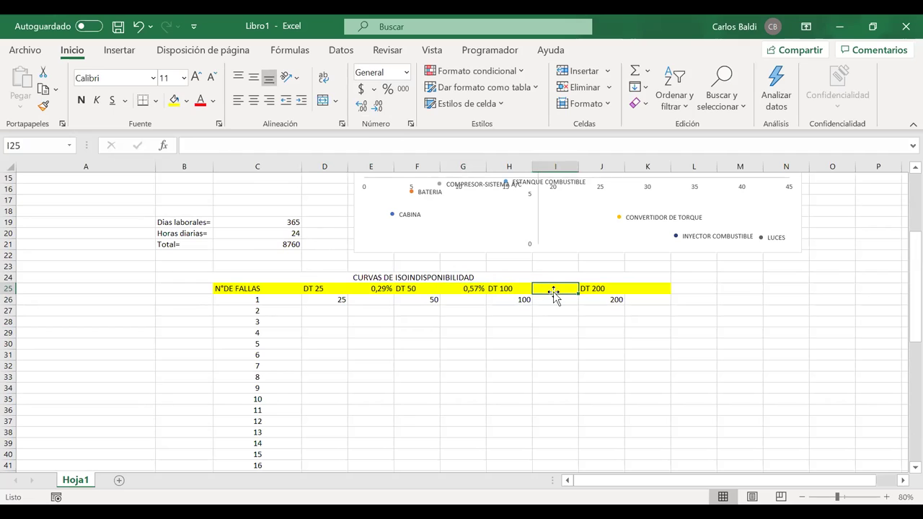
{"action": "type", "text": "="}
{"action": "left_click", "coordinate": [512, 300]}
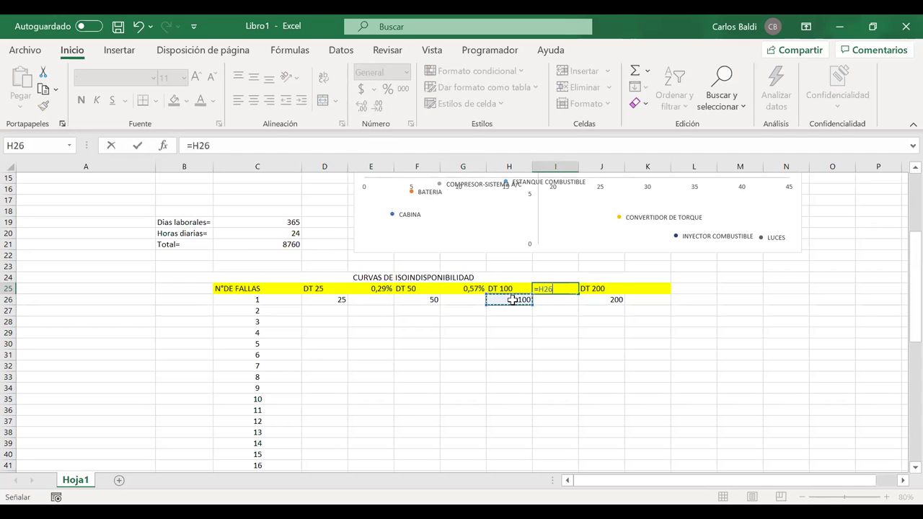
{"action": "type", "text": "/"}
{"action": "left_click", "coordinate": [287, 245]}
{"action": "key", "text": "Return"}
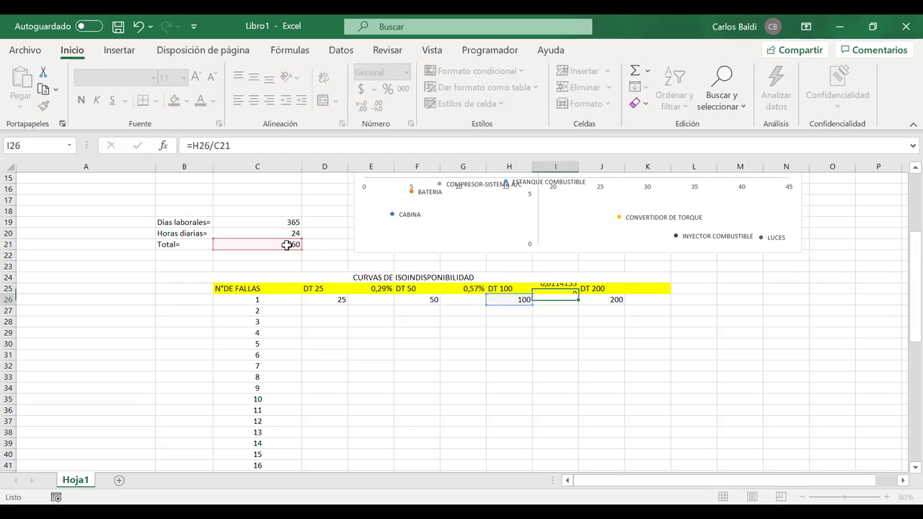
Format the DT 100 ratio in cell I25 as a percentage with two decimals.
{"action": "left_click", "coordinate": [550, 288]}
{"action": "left_click", "coordinate": [388, 88]}
{"action": "left_click", "coordinate": [362, 106]}
{"action": "left_click", "coordinate": [362, 106]}
Enter the formula =J26/C21 in cell K25, dividing the DT 200 value by the total annual hours.
{"action": "left_click", "coordinate": [656, 289]}
{"action": "type", "text": "="}
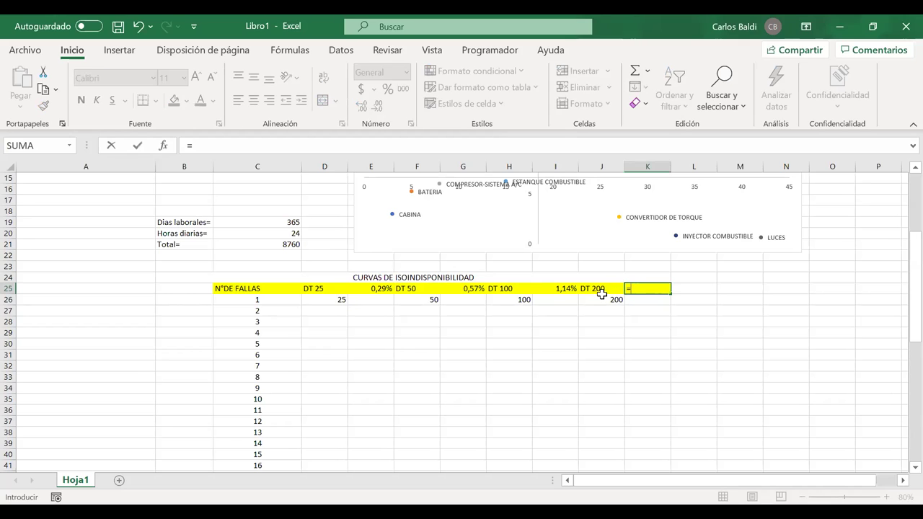
{"action": "left_click", "coordinate": [601, 298]}
{"action": "type", "text": "/"}
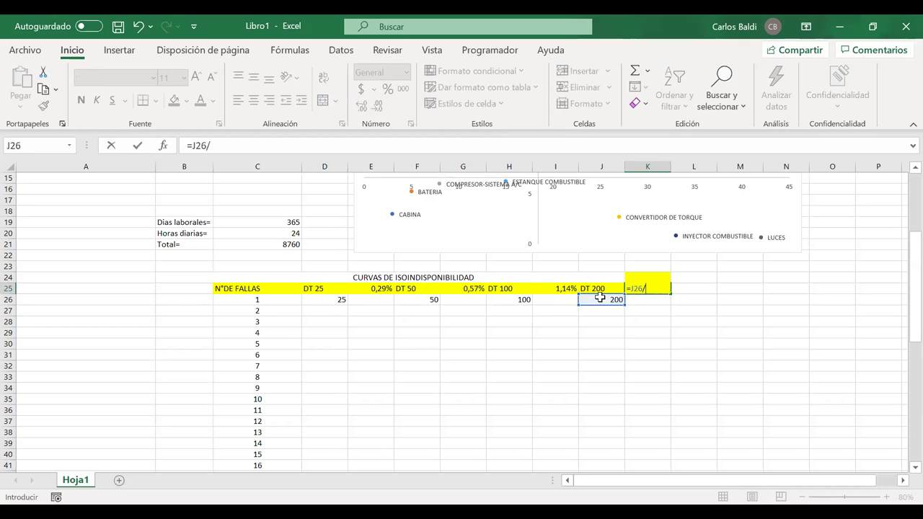
{"action": "left_click", "coordinate": [266, 245]}
{"action": "key", "text": "Return"}
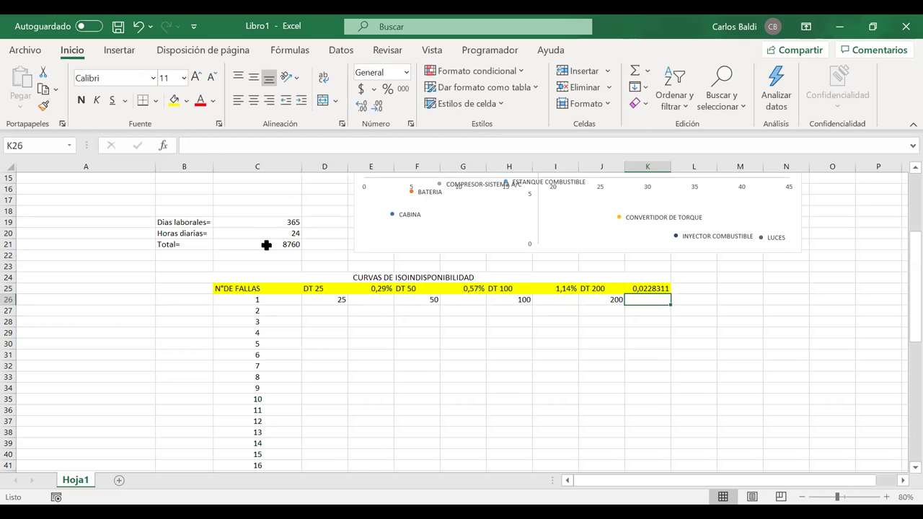
Format the DT 200 ratio in cell K25 as a percentage with two decimals.
{"action": "left_click", "coordinate": [643, 289]}
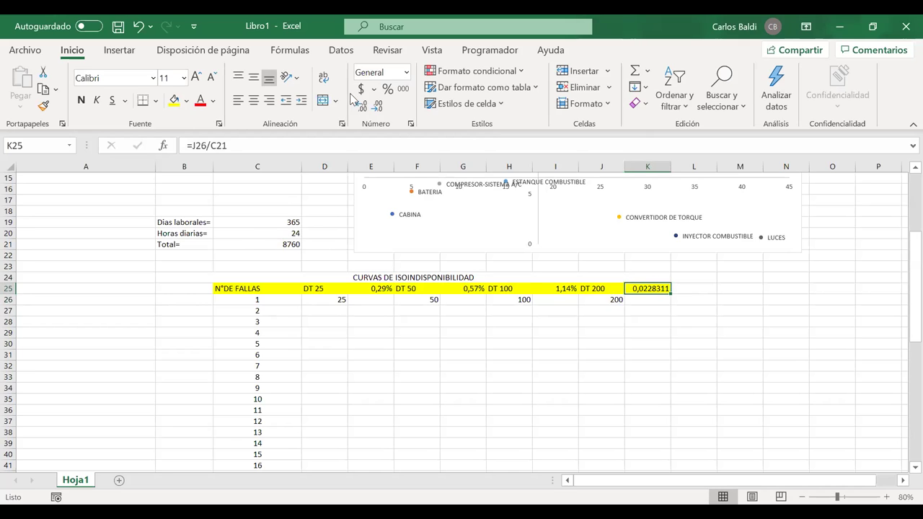
{"action": "left_click", "coordinate": [387, 88]}
{"action": "left_click", "coordinate": [362, 109]}
{"action": "left_click", "coordinate": [363, 108]}
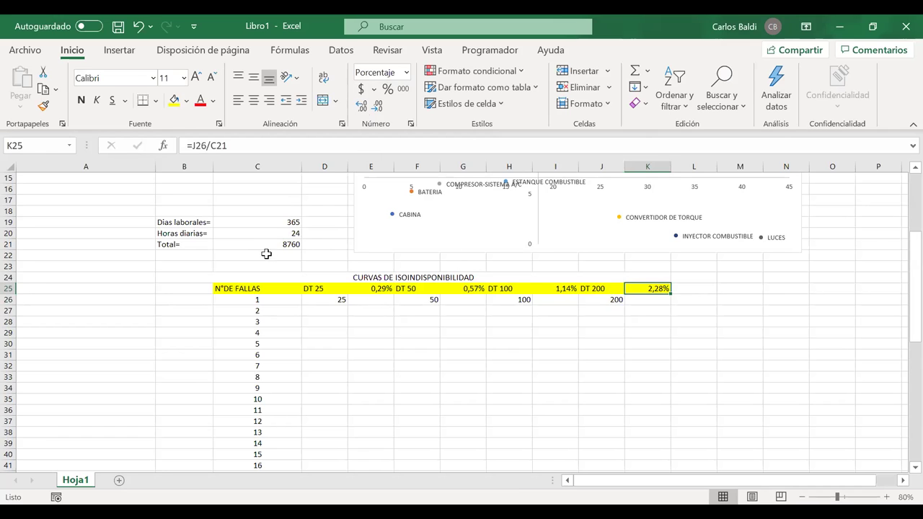
Set the daily hours in cell C20 to 12.
{"action": "left_click", "coordinate": [284, 222]}
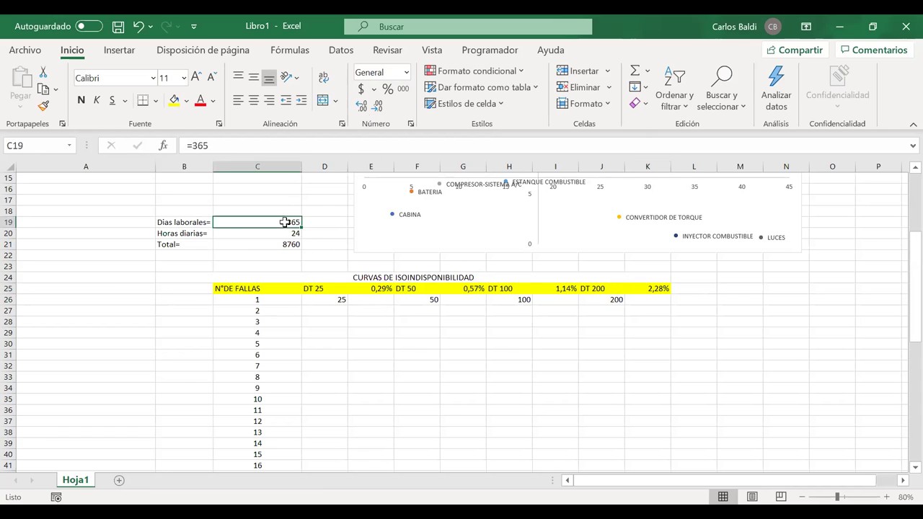
{"action": "left_click", "coordinate": [207, 145]}
{"action": "left_click_drag", "start_coordinate": [206, 146], "coordinate": [194, 145]}
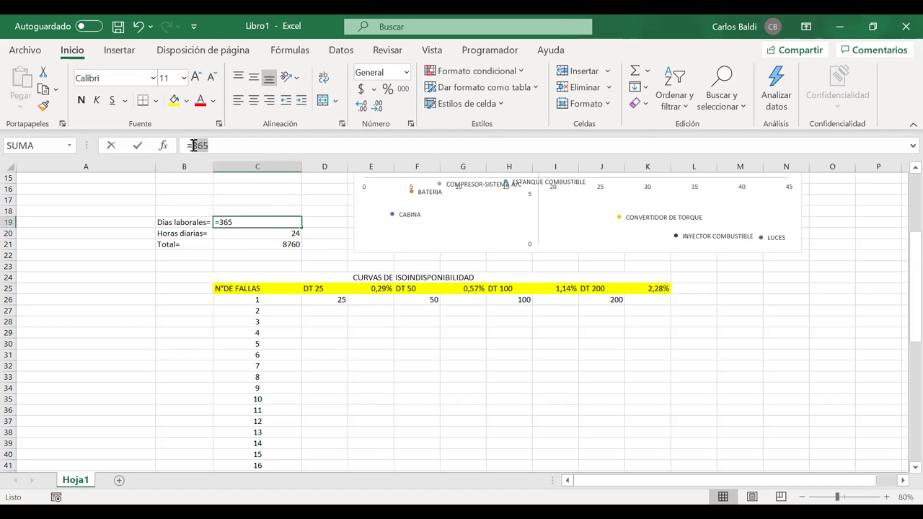
{"action": "key", "text": "Return"}
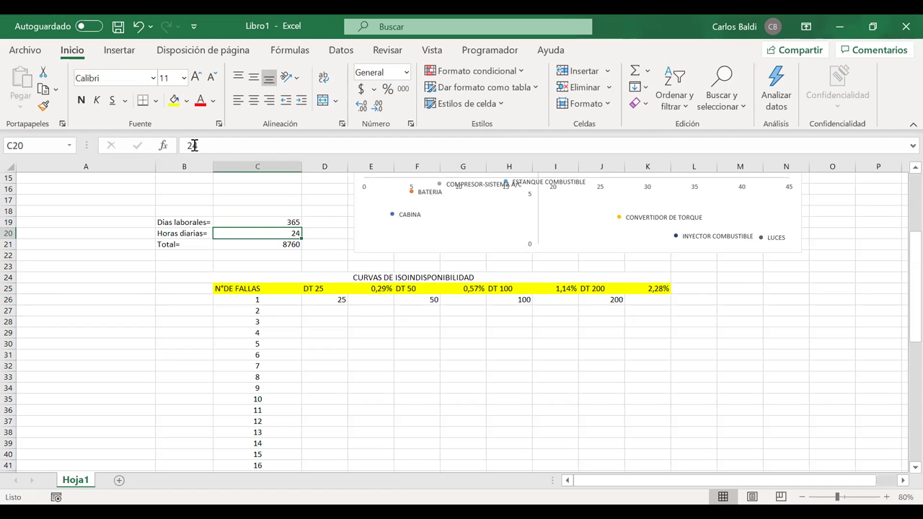
{"action": "type", "text": "1"}
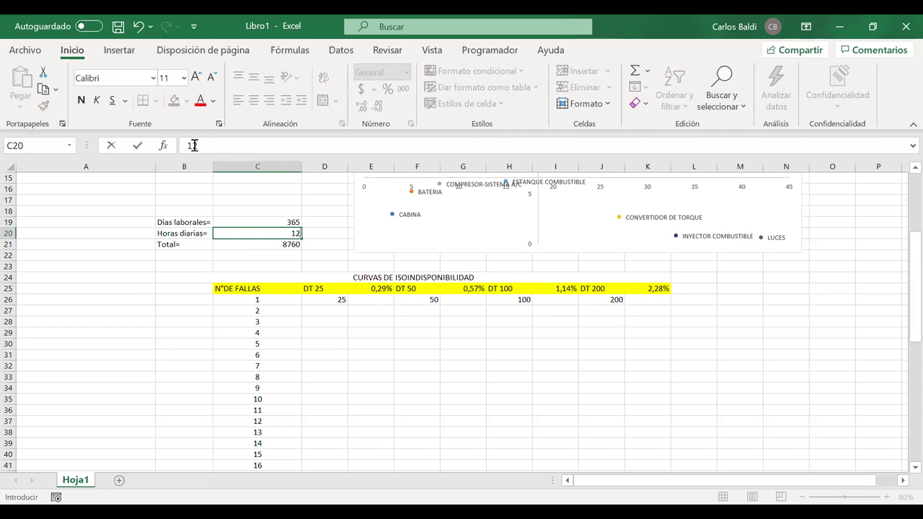
{"action": "key", "text": "Return"}
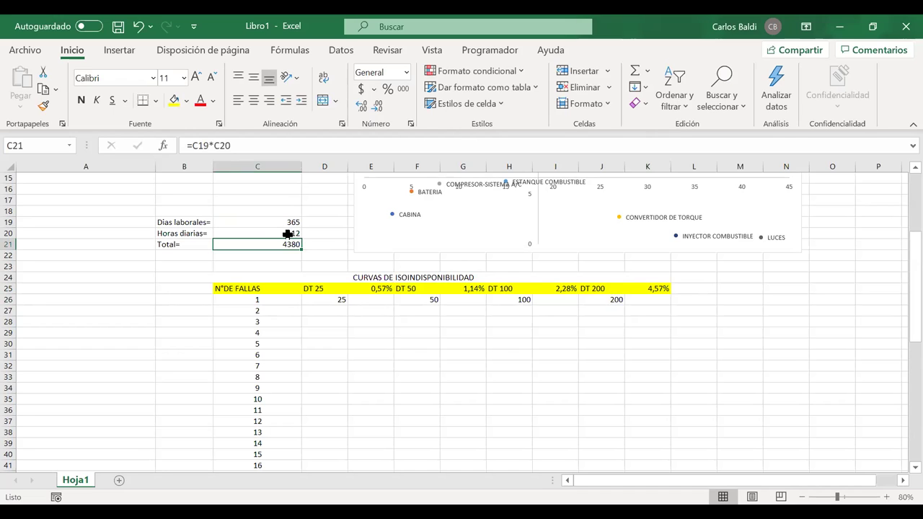
Undo the daily hours change in cell C20 and redo it.
{"action": "key", "text": "ctrl+z"}
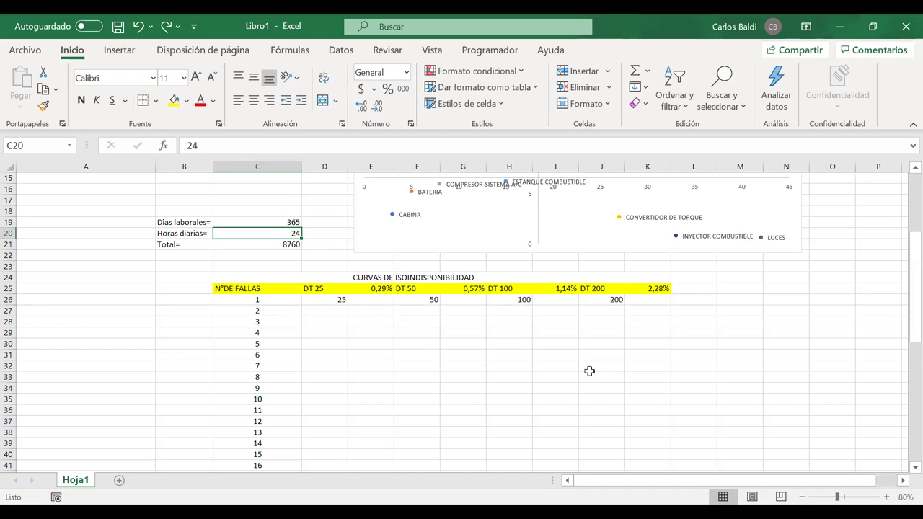
{"action": "left_click", "coordinate": [659, 299]}
{"action": "key", "text": "ctrl+y"}
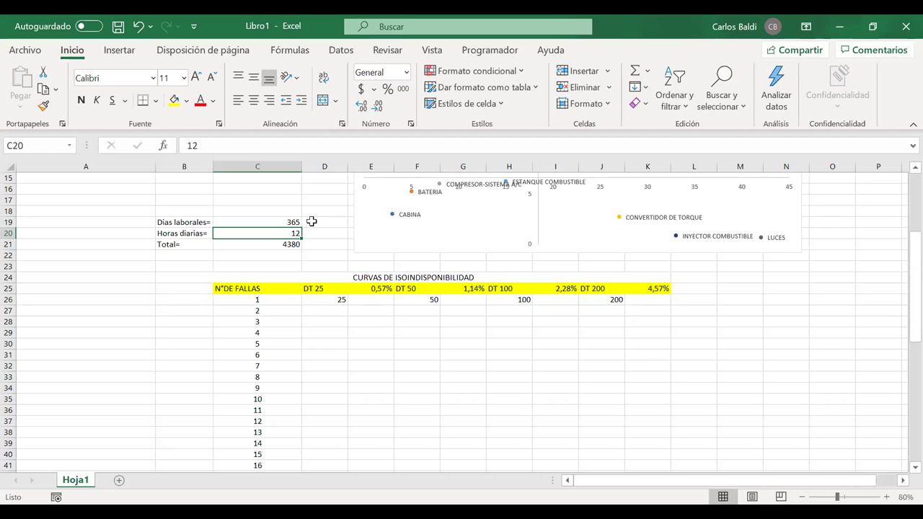
Set the working days in cell C19 to 260.
{"action": "left_click", "coordinate": [277, 224]}
{"action": "left_click", "coordinate": [190, 145]}
{"action": "type", "text": "="}
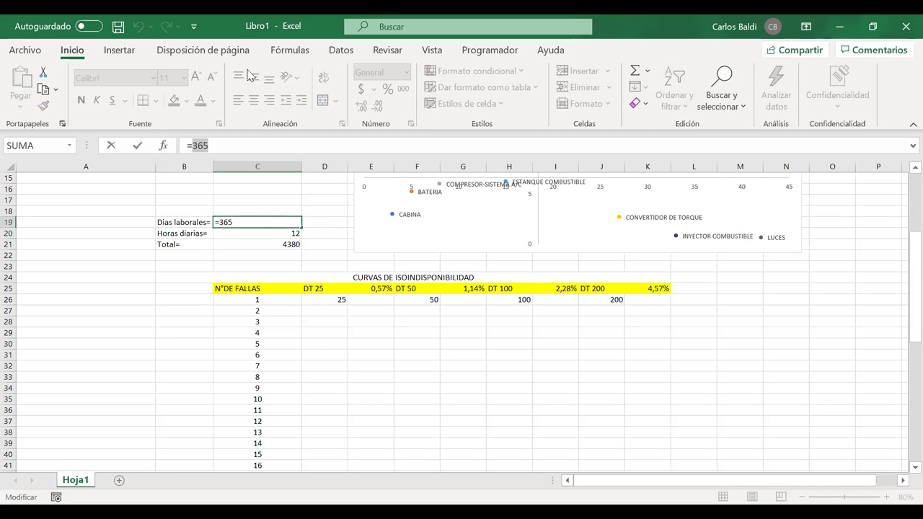
{"action": "type", "text": "5"}
{"action": "key", "text": "Return"}
Check the total annual hours in row 21 and the DT 200 percentage in cell K25.
{"action": "left_click", "coordinate": [265, 243]}
{"action": "left_click_drag", "start_coordinate": [206, 243], "coordinate": [240, 244]}
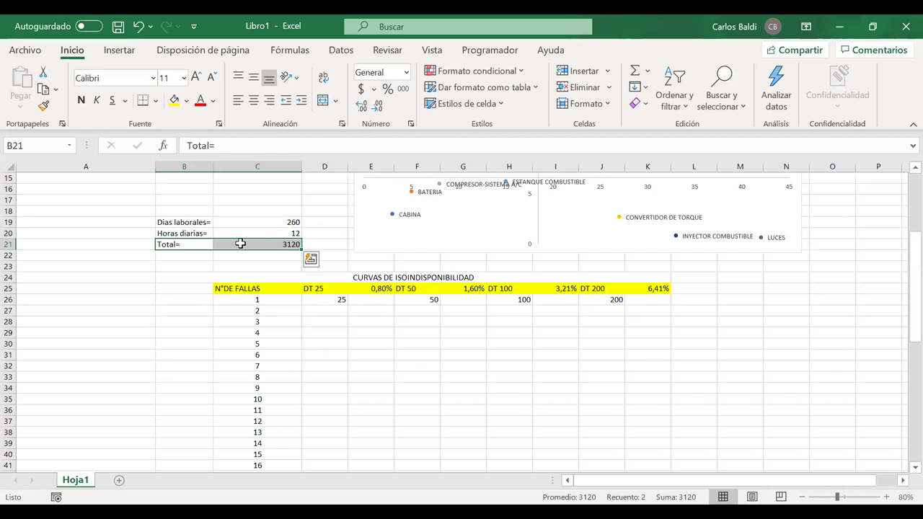
{"action": "left_click", "coordinate": [604, 290]}
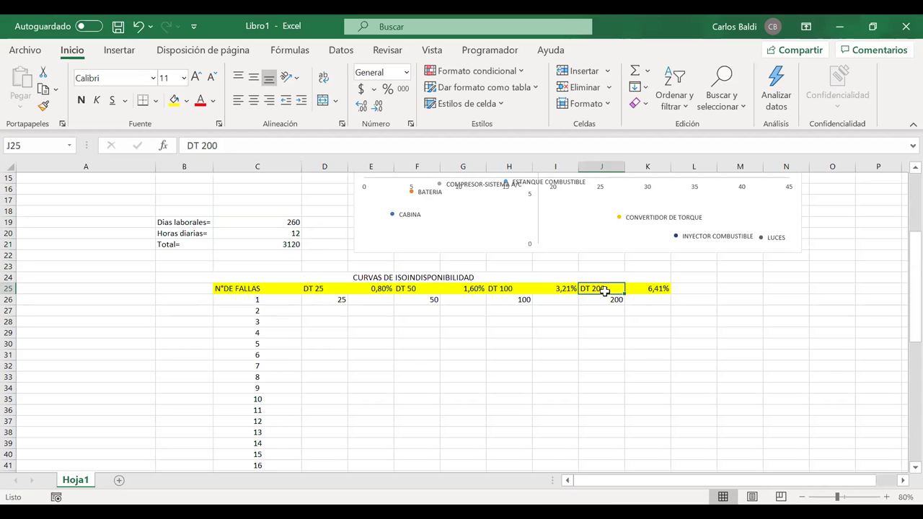
{"action": "left_click", "coordinate": [644, 287]}
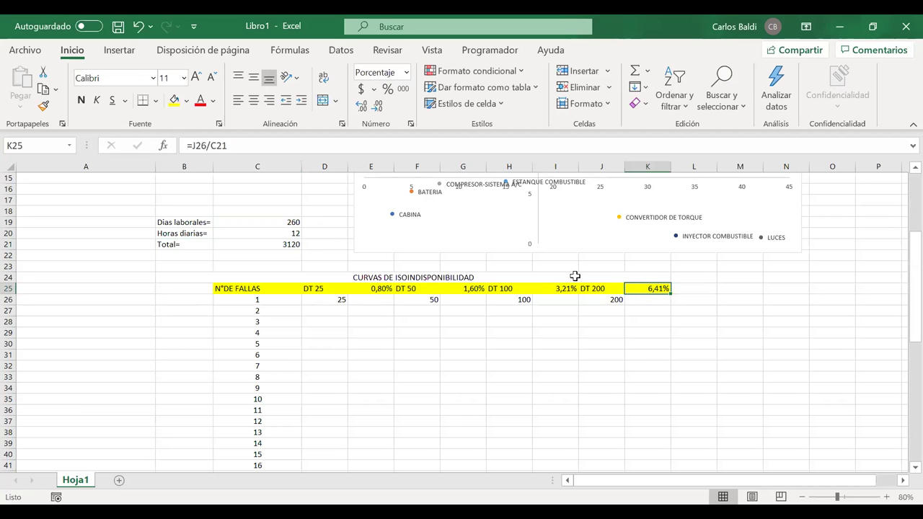
{"action": "scroll", "coordinate": [575, 276], "scroll_direction": "up", "scroll_amount": 1}
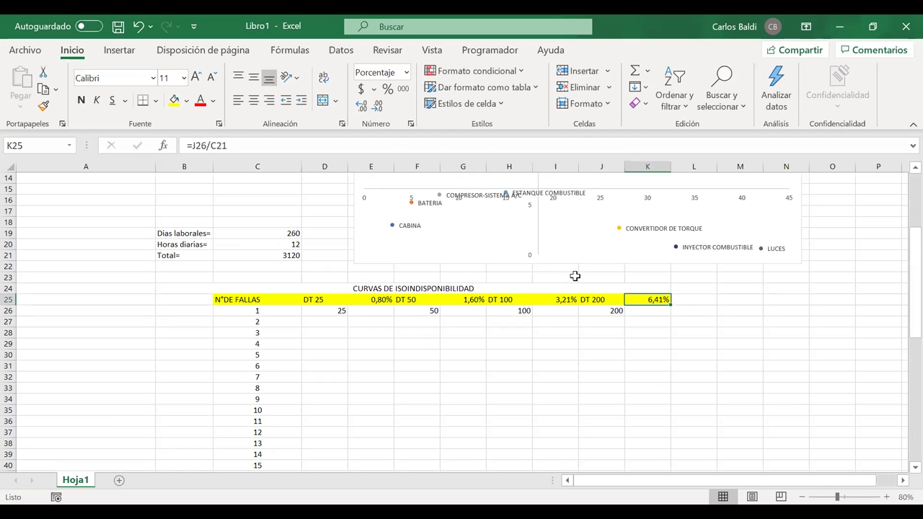
Fill the DT 25 header cells D25:E25 and the DT 100 header cells H25:I25 with light blue.
{"action": "left_click_drag", "start_coordinate": [376, 303], "coordinate": [321, 301]}
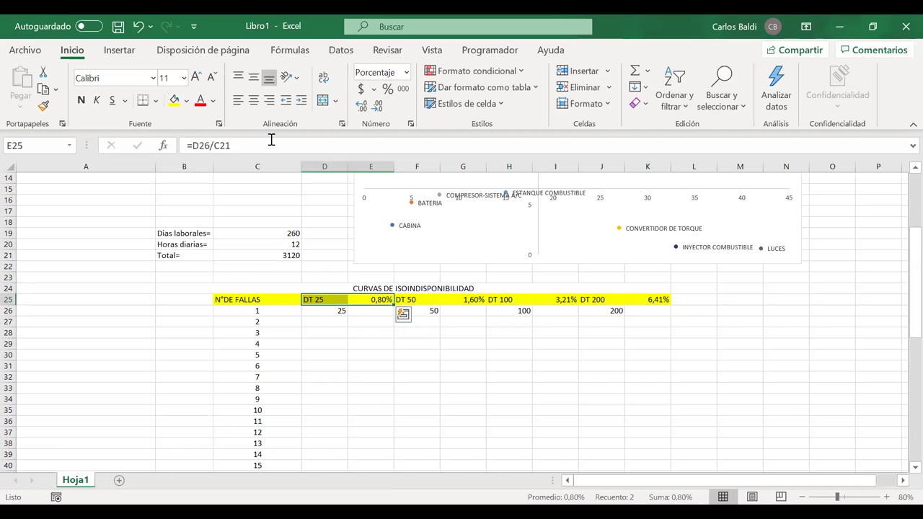
{"action": "left_click", "coordinate": [186, 101]}
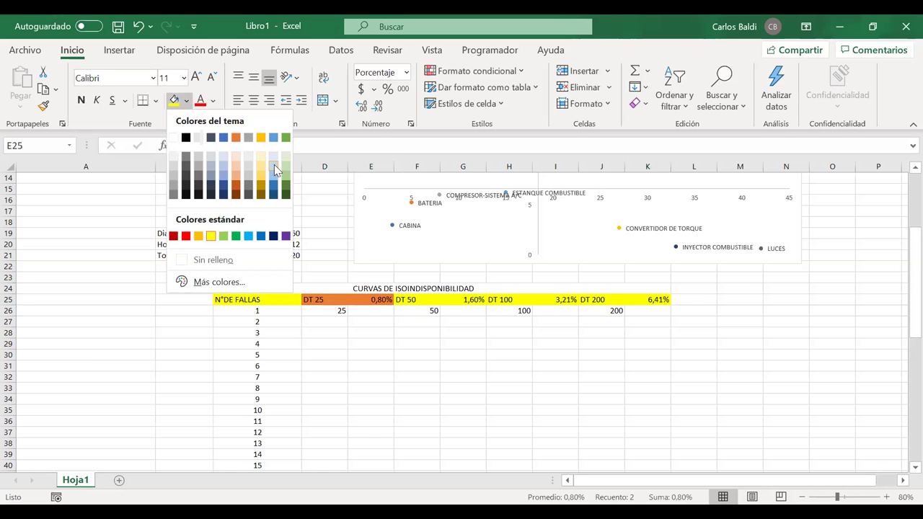
{"action": "left_click", "coordinate": [275, 170]}
{"action": "left_click_drag", "start_coordinate": [497, 299], "coordinate": [571, 298]}
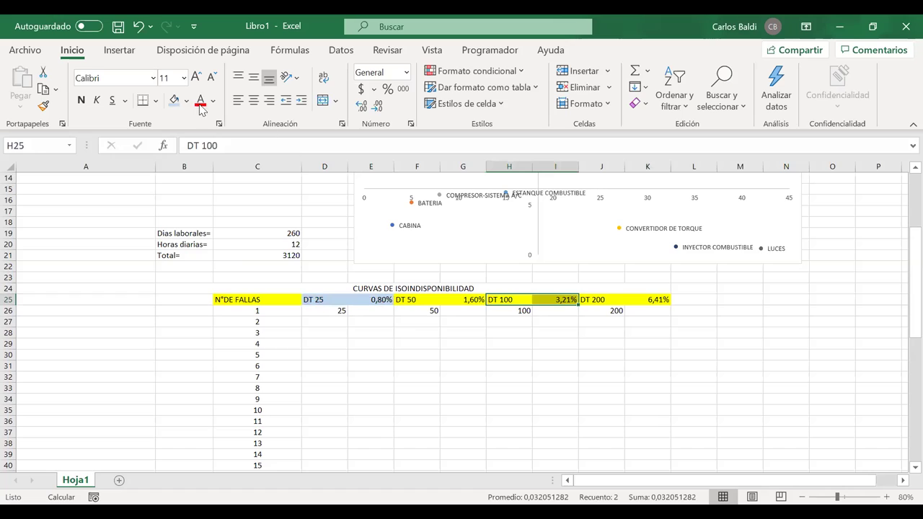
{"action": "left_click", "coordinate": [173, 101]}
{"action": "left_click", "coordinate": [448, 341]}
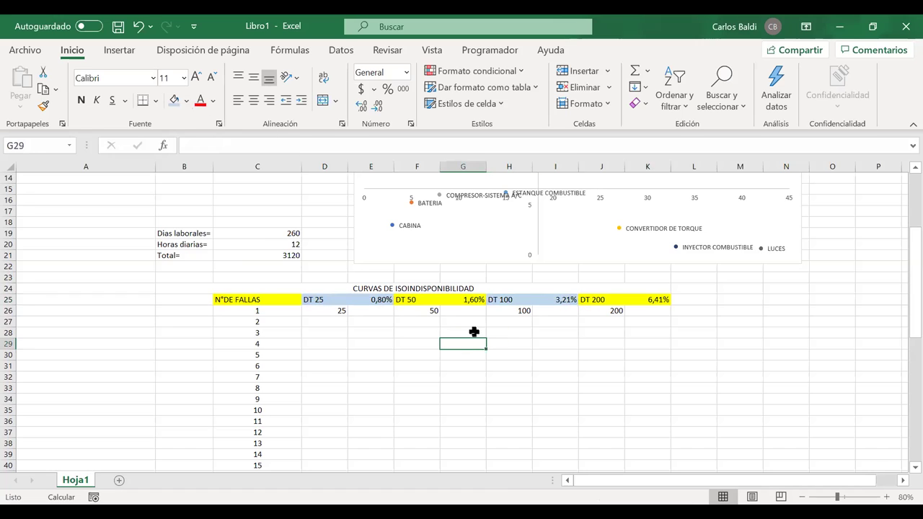
Enter the formula =$D$26/C27 in cell D27 to divide the DT 25 value by the number of failures.
{"action": "left_click", "coordinate": [333, 323]}
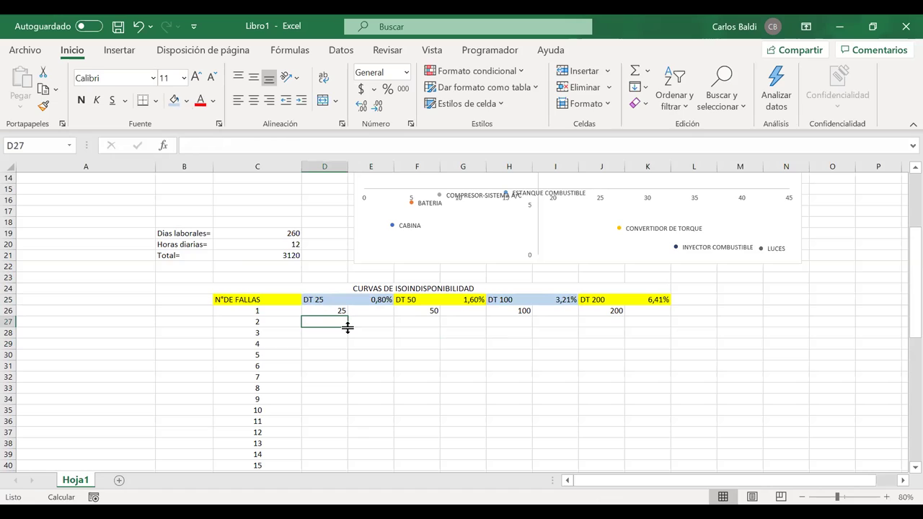
{"action": "type", "text": "="}
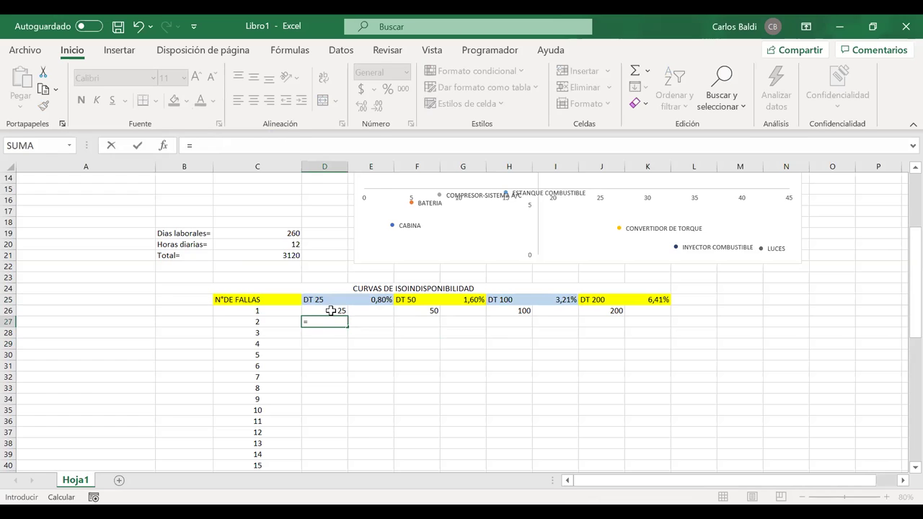
{"action": "left_click", "coordinate": [330, 311]}
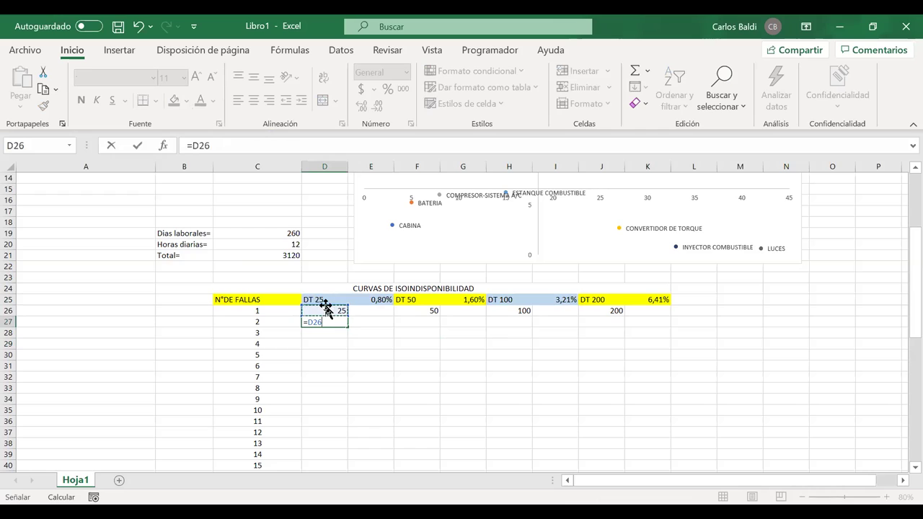
{"action": "type", "text": "/"}
{"action": "left_click", "coordinate": [270, 323]}
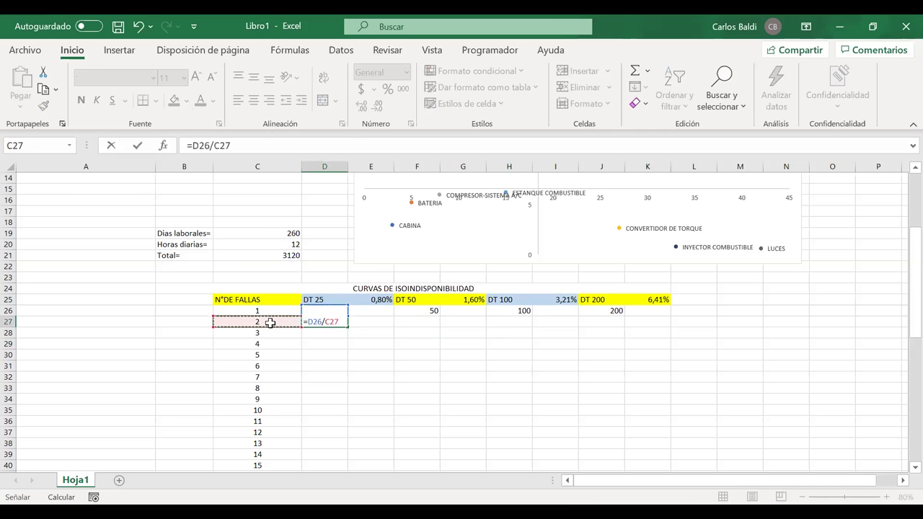
{"action": "double_click", "coordinate": [316, 322]}
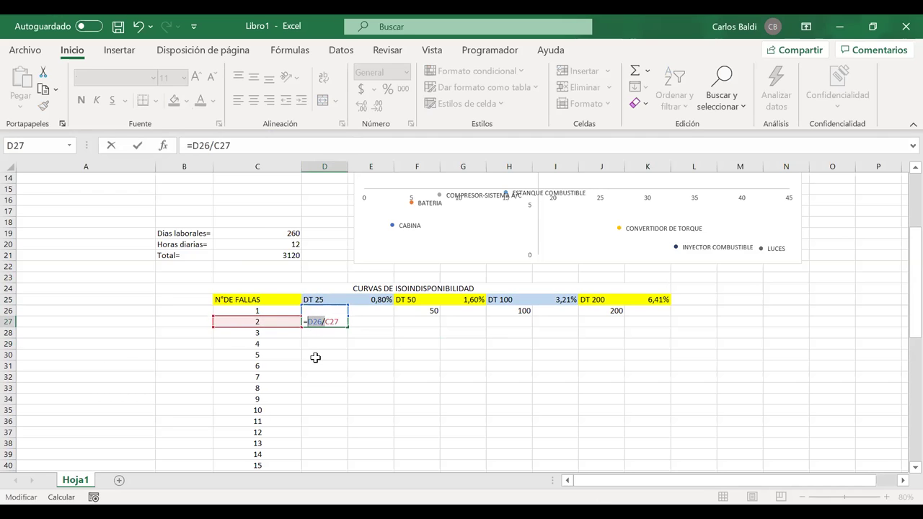
{"action": "left_click", "coordinate": [315, 357]}
{"action": "key", "text": "F4"}
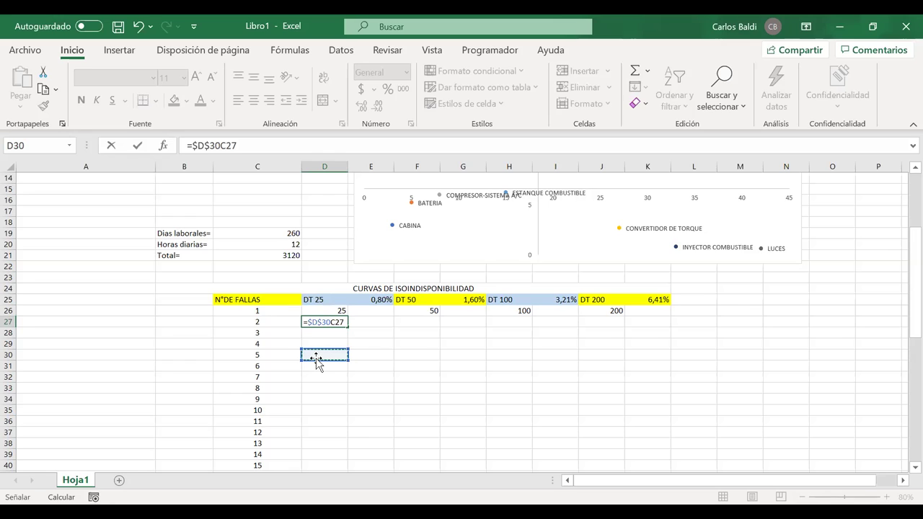
{"action": "type", "text": "/"}
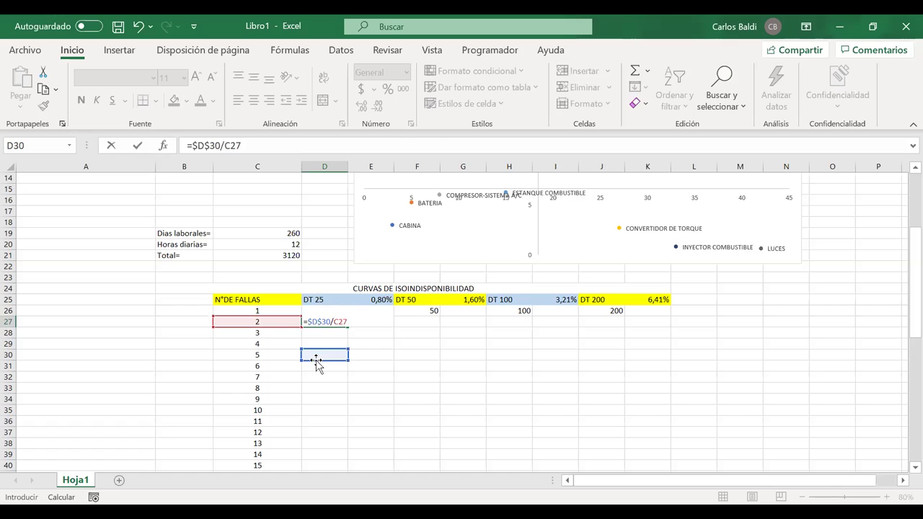
{"action": "left_click_drag", "start_coordinate": [317, 361], "coordinate": [313, 317]}
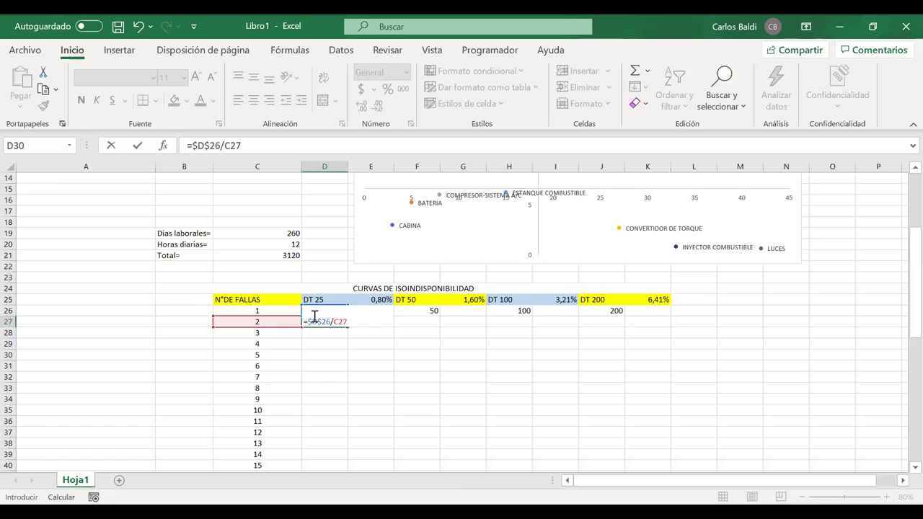
{"action": "key", "text": "Return"}
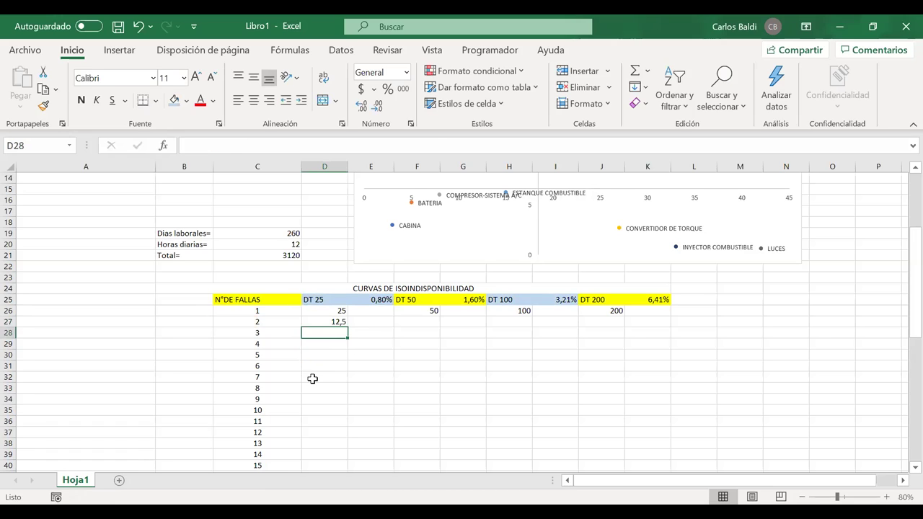
Fill the D27 formula down the DT 25 column and check the copied formulas in D30 and D35.
{"action": "left_click", "coordinate": [326, 321]}
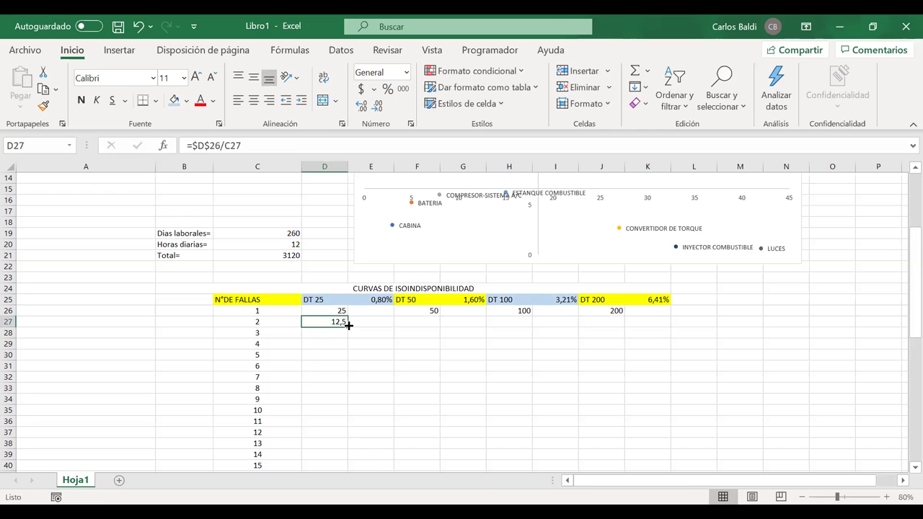
{"action": "double_click", "coordinate": [348, 325]}
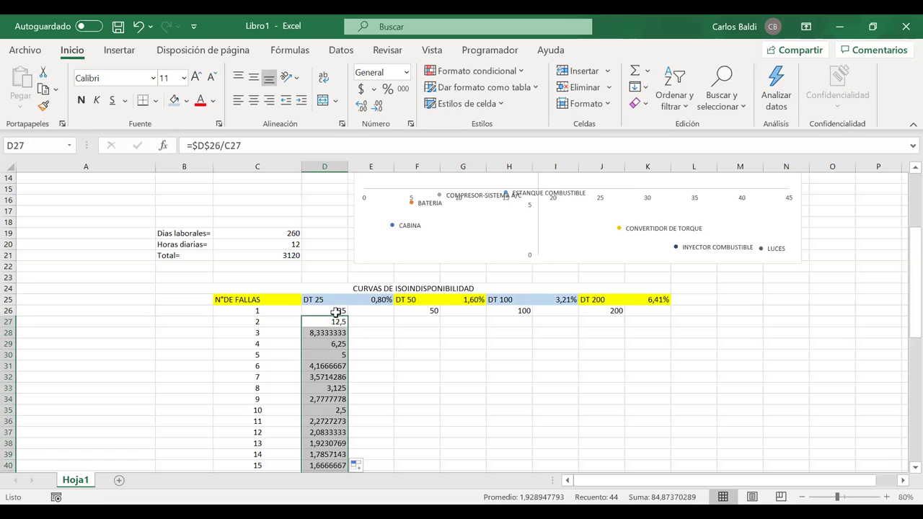
{"action": "double_click", "coordinate": [321, 355]}
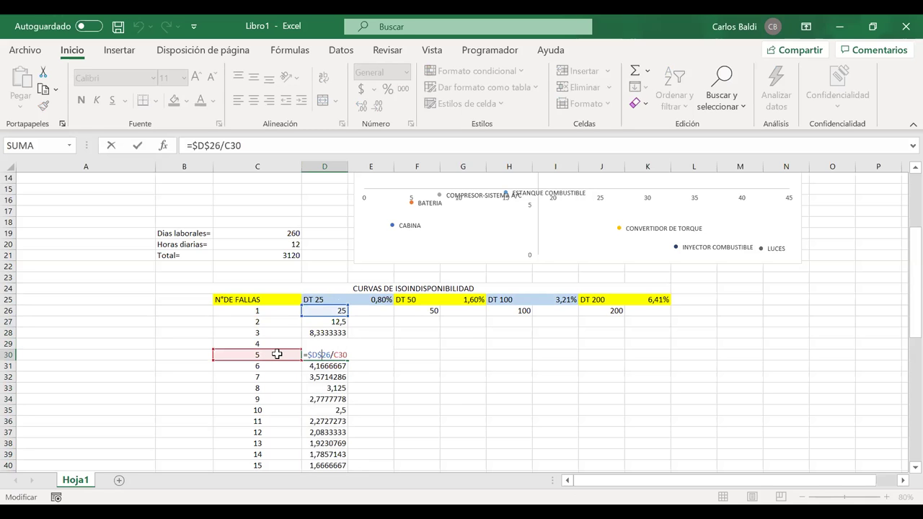
{"action": "key", "text": "Return"}
{"action": "double_click", "coordinate": [321, 410]}
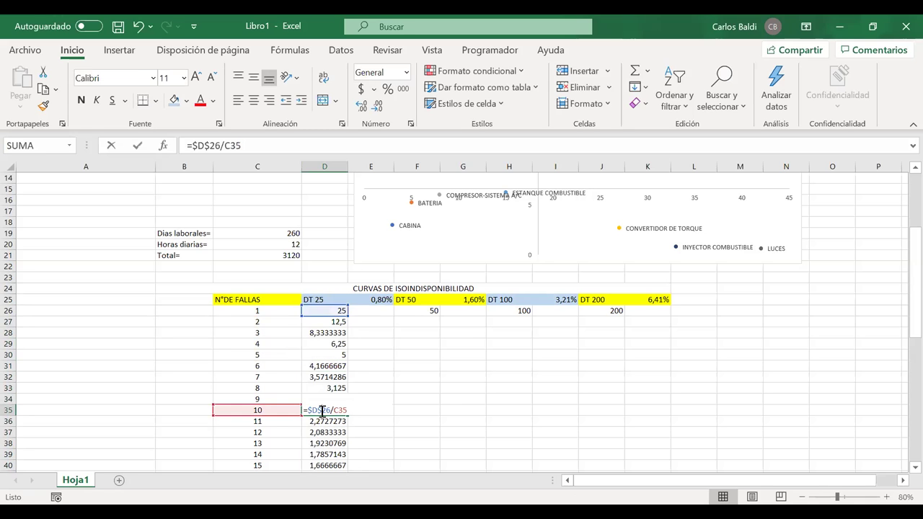
{"action": "key", "text": "Return"}
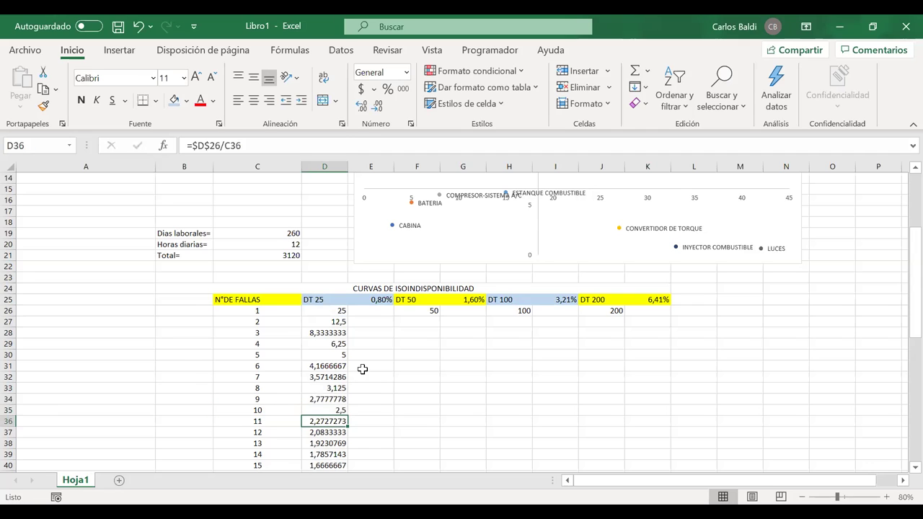
Enter =$F$26/C27 in cell F27 and fill it down the DT 50 column.
{"action": "left_click", "coordinate": [420, 320]}
{"action": "type", "text": "="}
{"action": "left_click", "coordinate": [429, 310]}
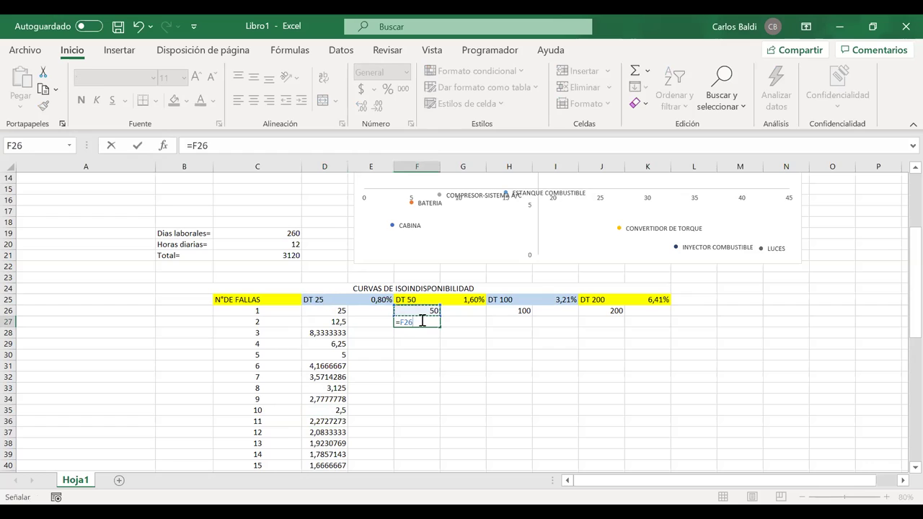
{"action": "key", "text": "F4"}
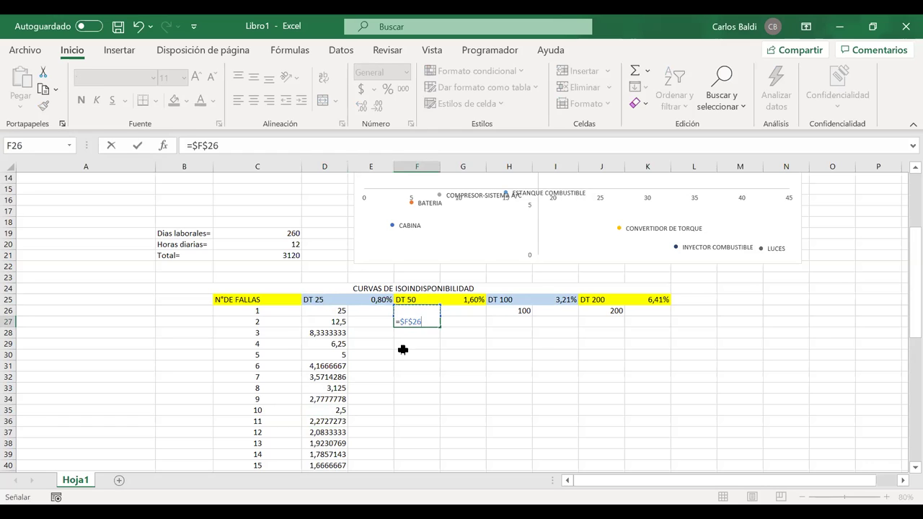
{"action": "type", "text": "/"}
{"action": "left_click", "coordinate": [272, 319]}
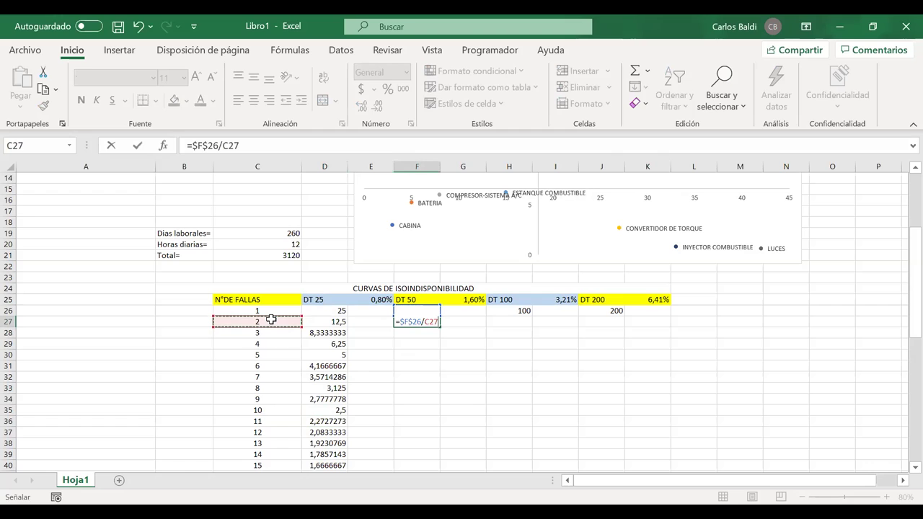
{"action": "key", "text": "Return"}
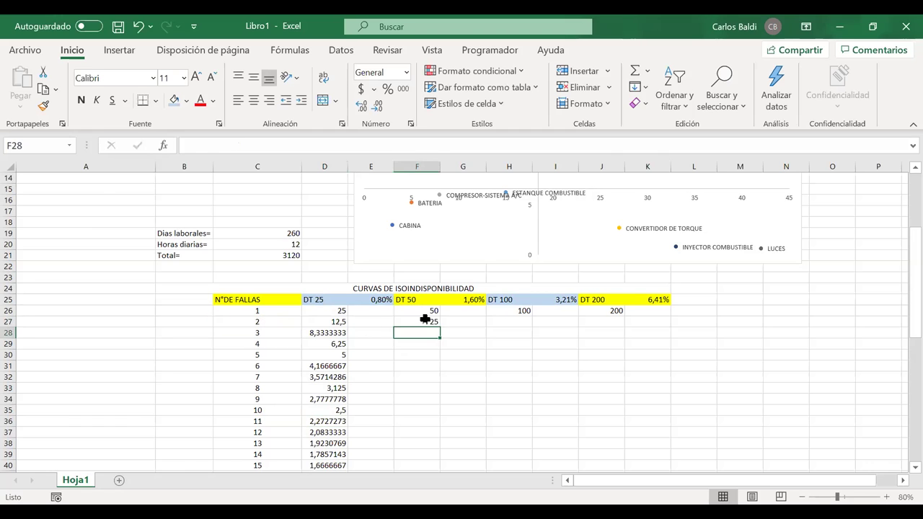
{"action": "left_click", "coordinate": [424, 318]}
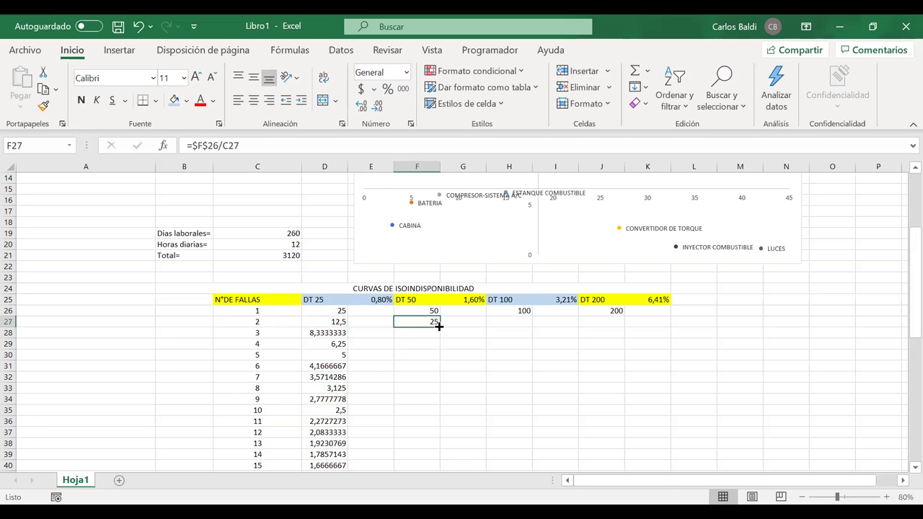
{"action": "double_click", "coordinate": [438, 326]}
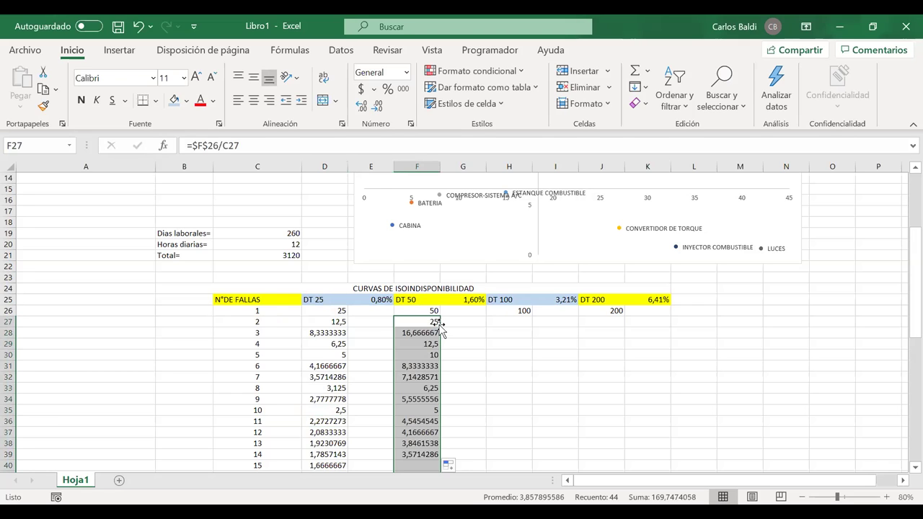
Enter =$H$26/C27 in cell H27 and fill it down the DT 100 column.
{"action": "left_click", "coordinate": [515, 318]}
{"action": "type", "text": "="}
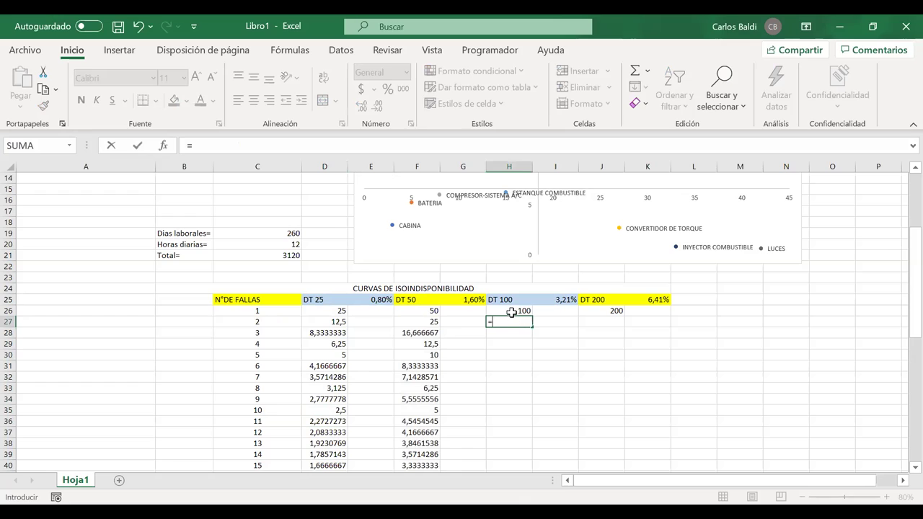
{"action": "left_click", "coordinate": [512, 313]}
{"action": "key", "text": "F4"}
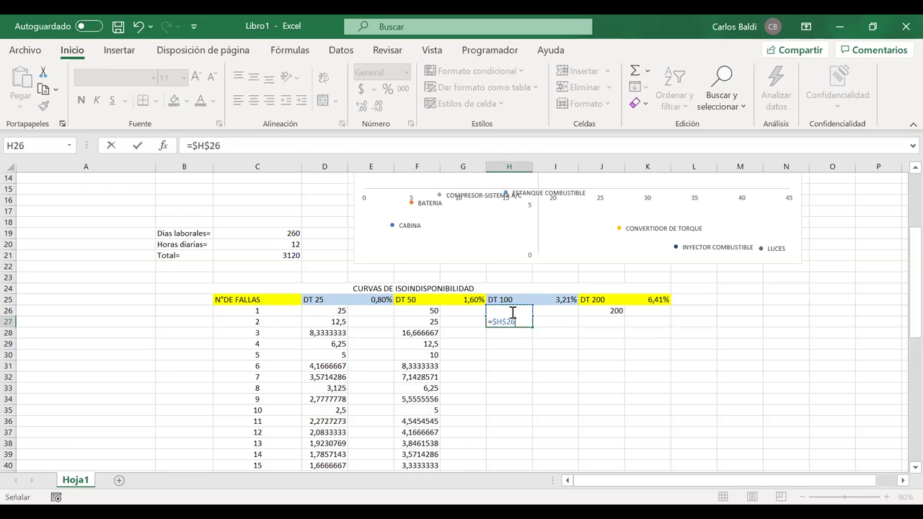
{"action": "type", "text": "/"}
{"action": "left_click", "coordinate": [257, 321]}
{"action": "key", "text": "Return"}
{"action": "left_click", "coordinate": [526, 321]}
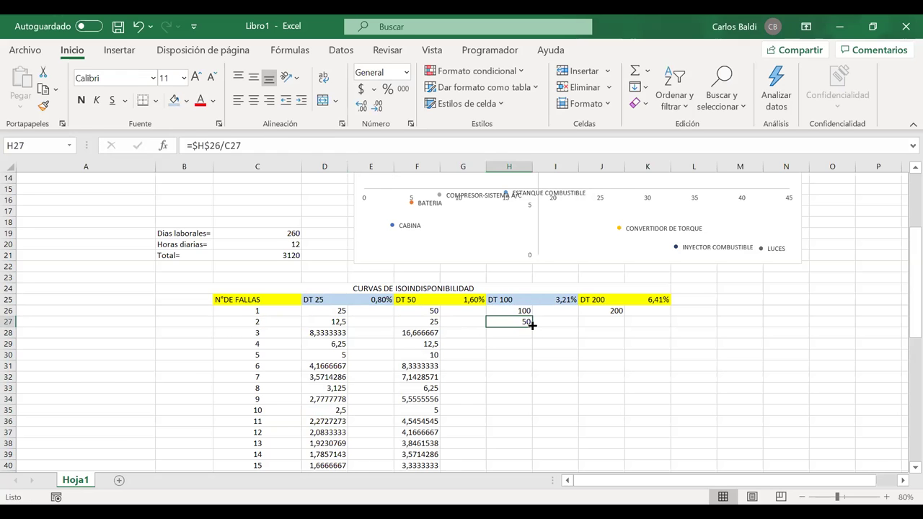
{"action": "double_click", "coordinate": [533, 327]}
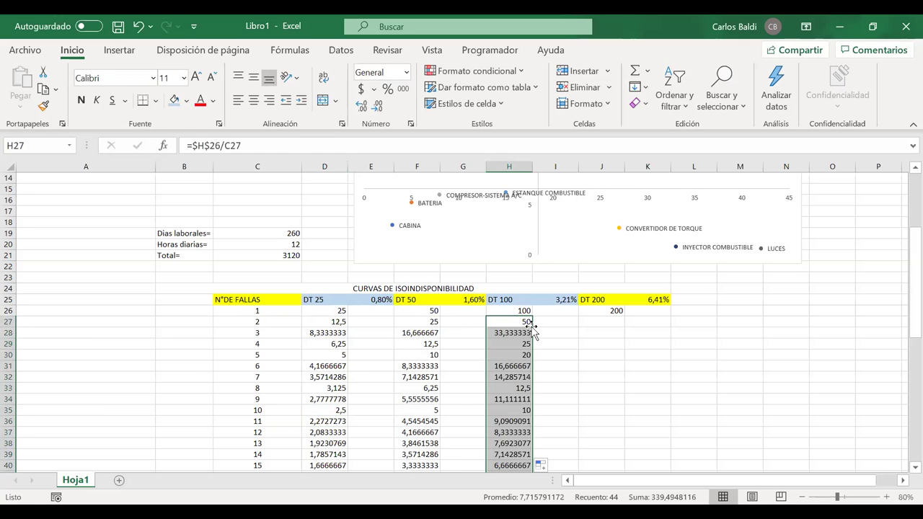
Enter =$J$26/C27 in cell J27 and fill it down the DT 200 column.
{"action": "left_click", "coordinate": [613, 325]}
{"action": "type", "text": "="}
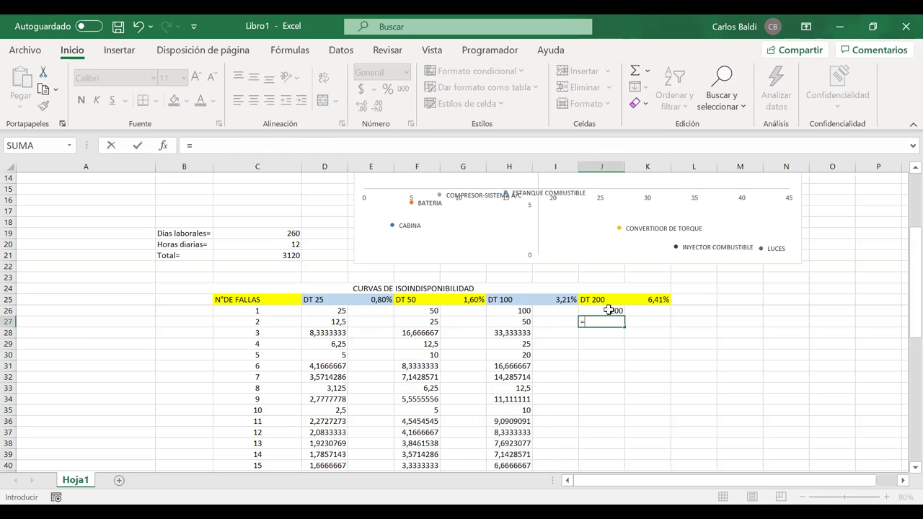
{"action": "left_click", "coordinate": [608, 309]}
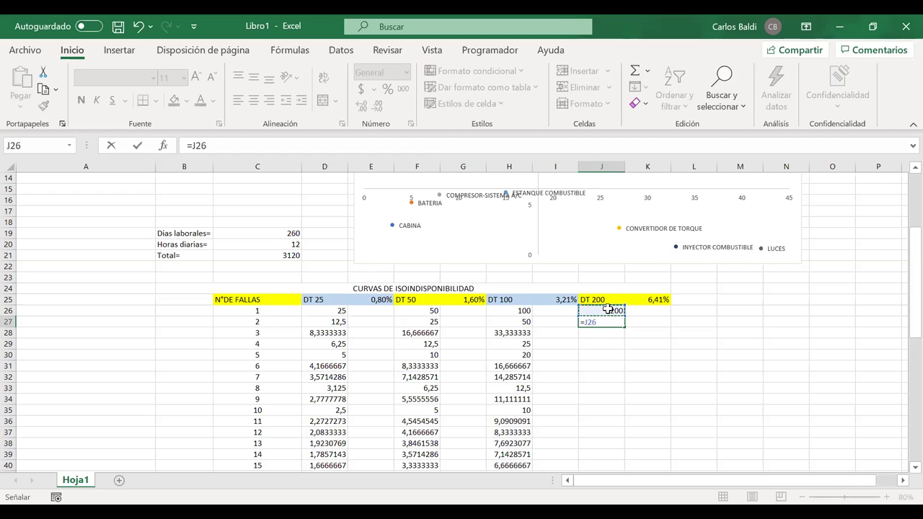
{"action": "key", "text": "F4"}
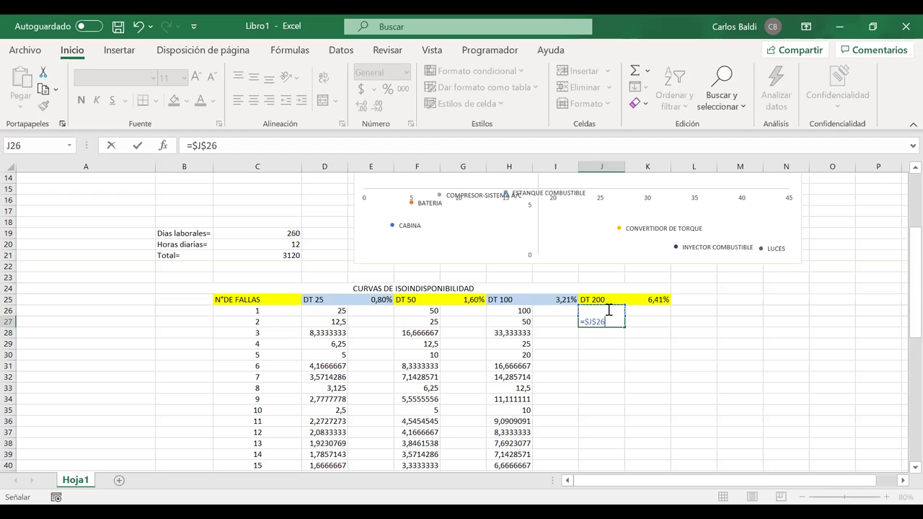
{"action": "type", "text": "/"}
{"action": "left_click", "coordinate": [269, 326]}
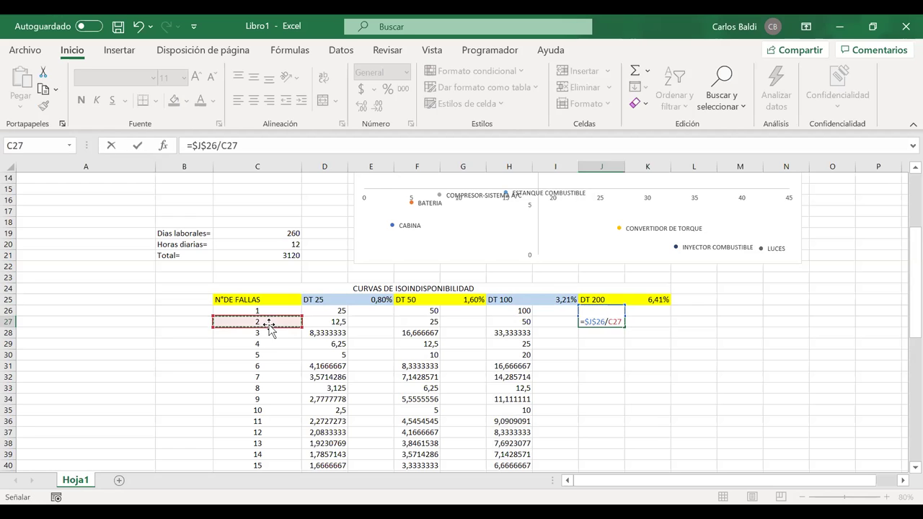
{"action": "key", "text": "Return"}
{"action": "left_click", "coordinate": [601, 318]}
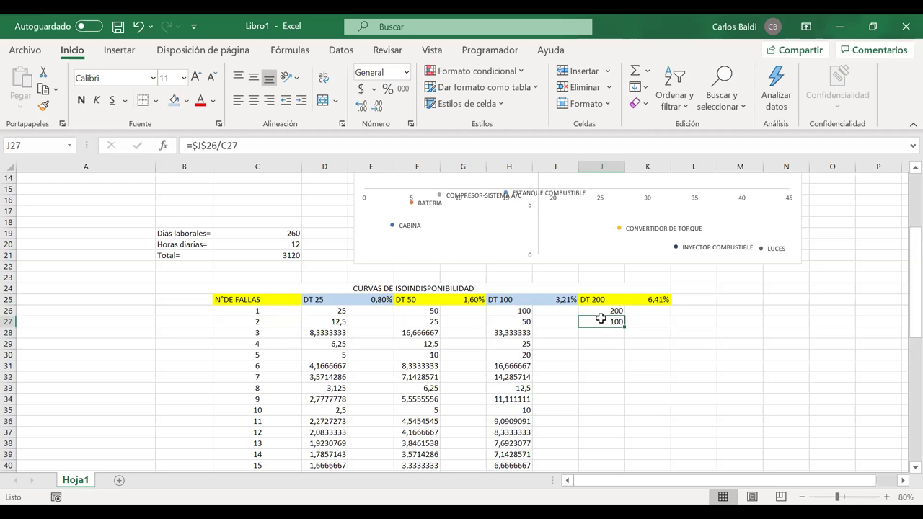
{"action": "double_click", "coordinate": [625, 327]}
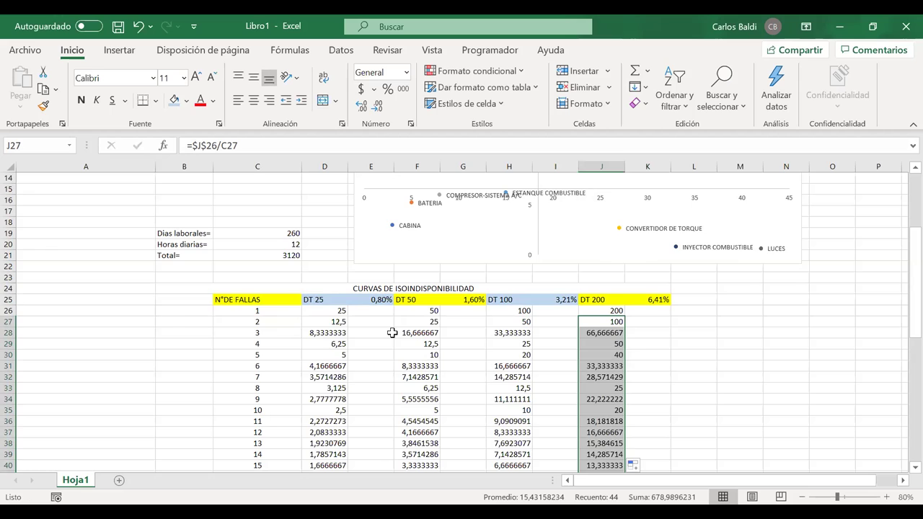
{"action": "scroll", "coordinate": [392, 332], "scroll_direction": "up", "scroll_amount": 2}
{"action": "scroll", "coordinate": [392, 332], "scroll_direction": "down", "scroll_amount": 1}
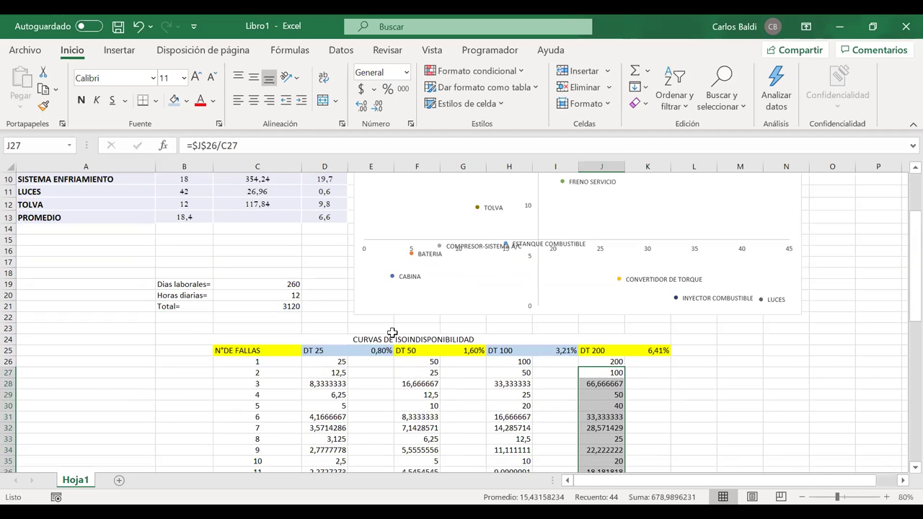
Add a new data series to the Jack Knife scatter chart, taking its name from cell D25 (DT 25).
{"action": "left_click_drag", "start_coordinate": [284, 362], "coordinate": [598, 406]}
{"action": "scroll", "coordinate": [597, 406], "scroll_direction": "up", "scroll_amount": 14}
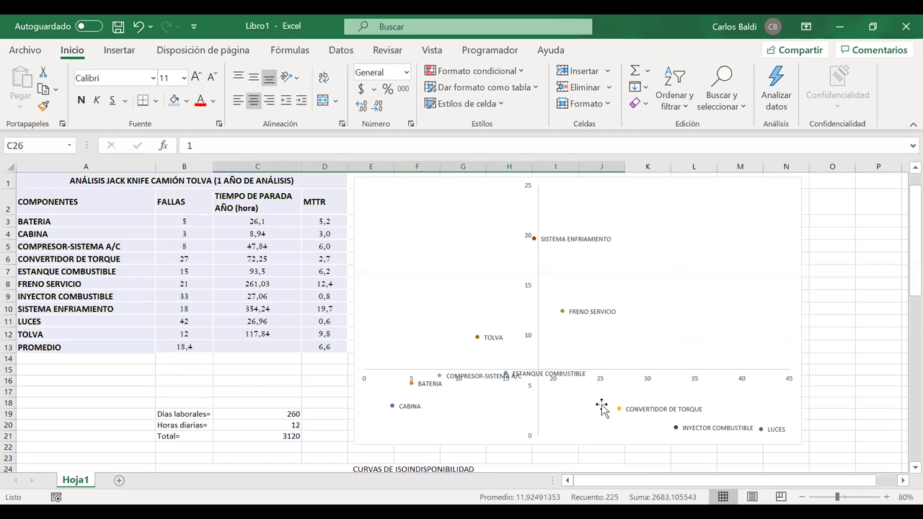
{"action": "left_click", "coordinate": [653, 277]}
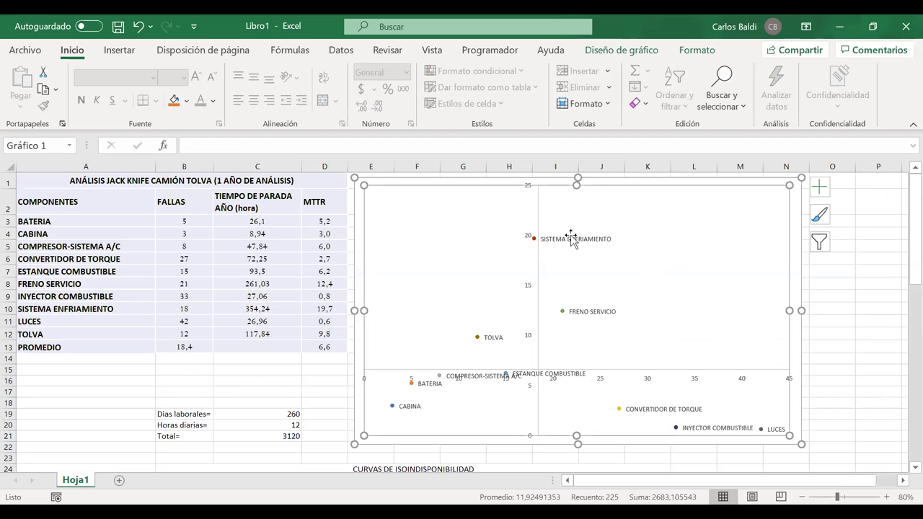
{"action": "right_click", "coordinate": [428, 275]}
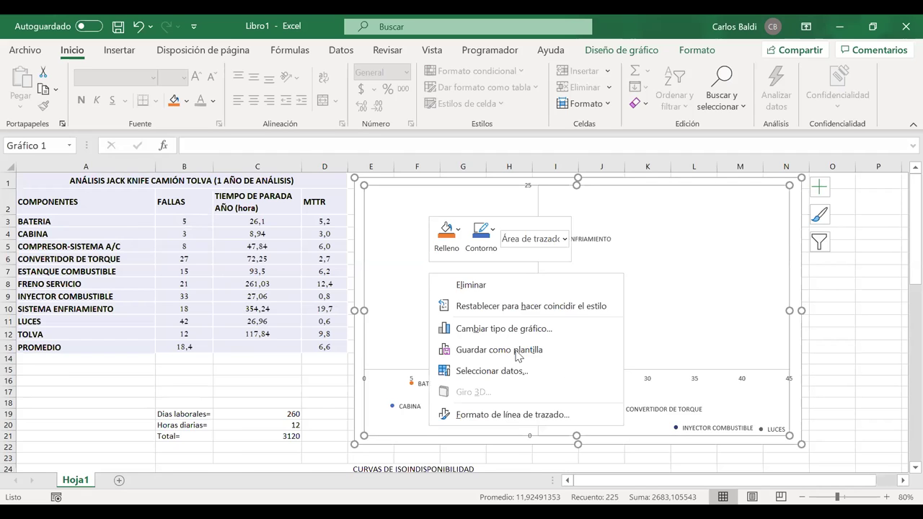
{"action": "left_click", "coordinate": [517, 369]}
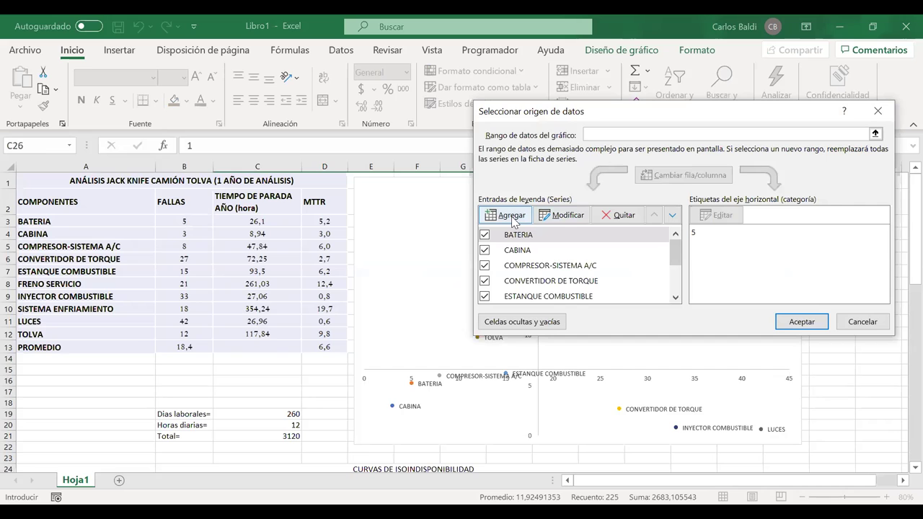
{"action": "left_click", "coordinate": [512, 216]}
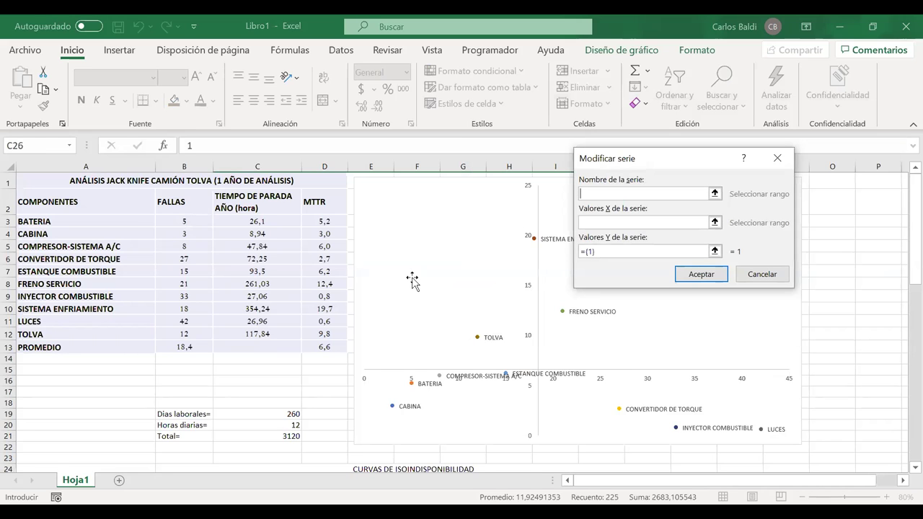
{"action": "scroll", "coordinate": [412, 281], "scroll_direction": "down", "scroll_amount": 2}
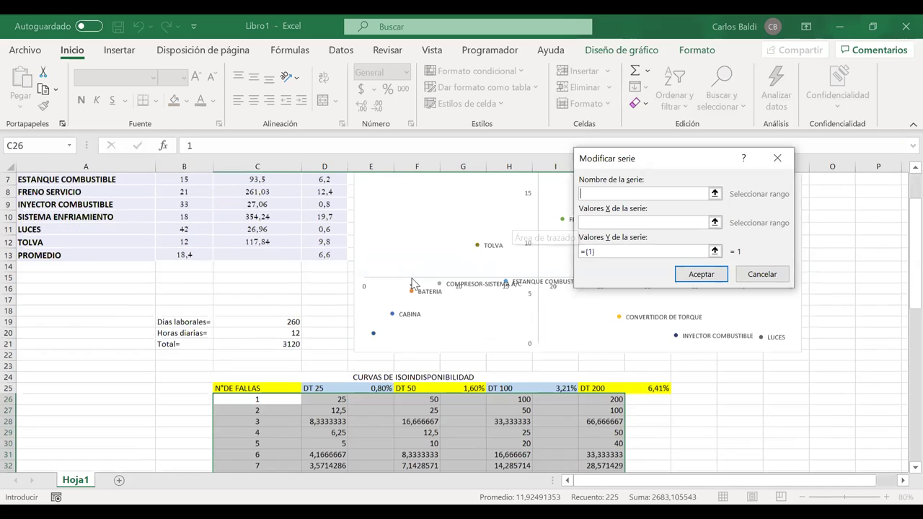
{"action": "left_click", "coordinate": [322, 389]}
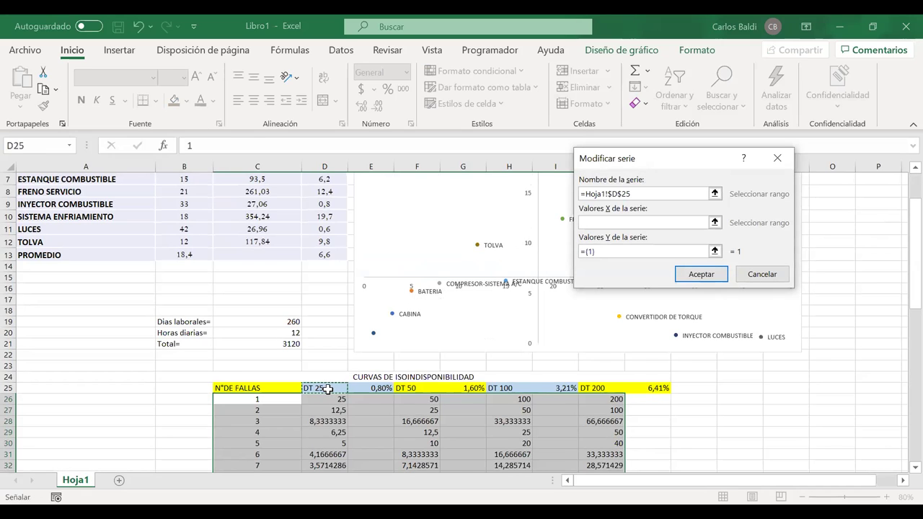
Set the DT 25 series' X values to C26:C70 and its Y values to D26:D70.
{"action": "left_click", "coordinate": [602, 222]}
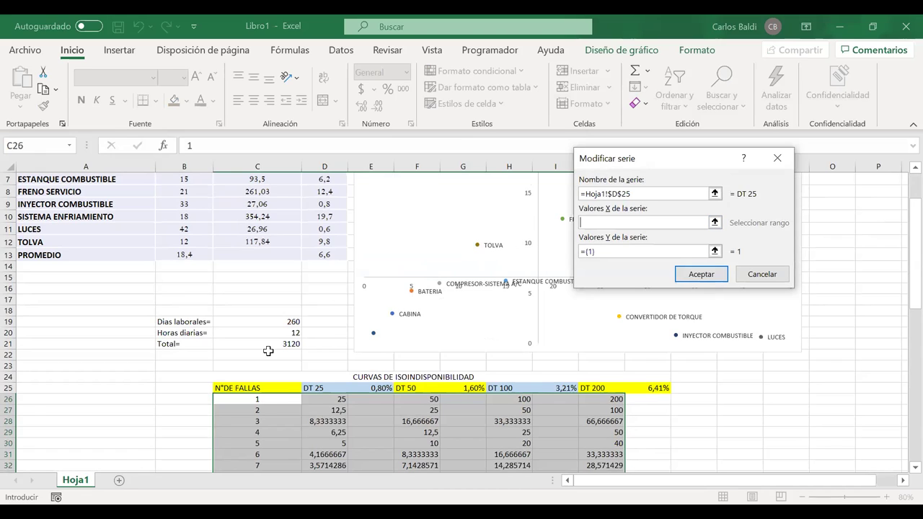
{"action": "left_click", "coordinate": [264, 399]}
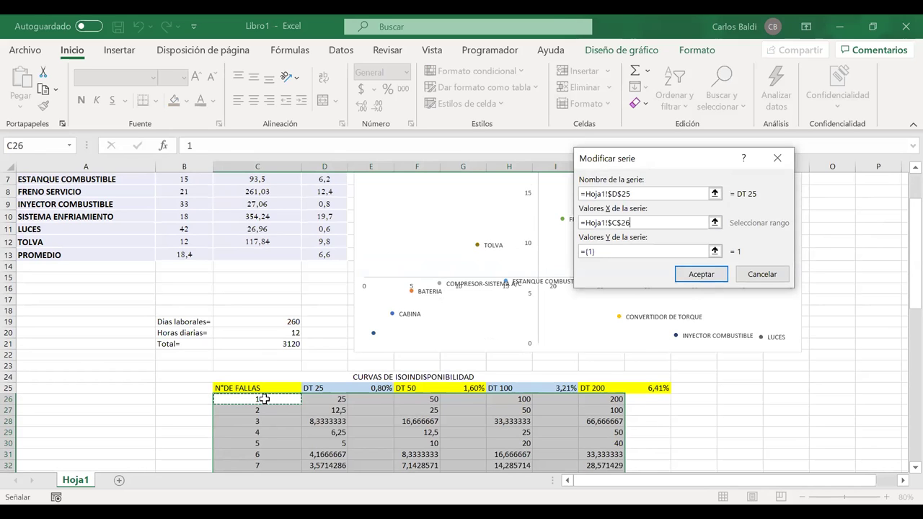
{"action": "key", "text": "ctrl+shift+Down"}
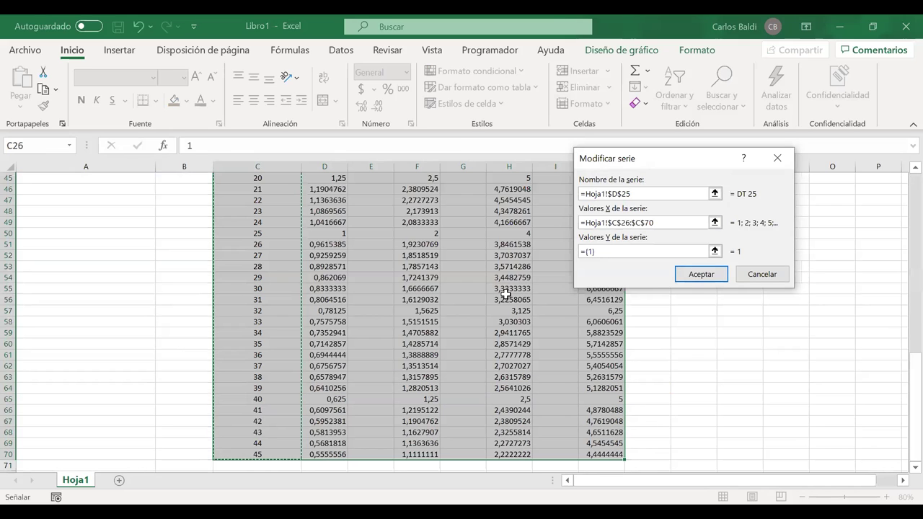
{"action": "left_click", "coordinate": [618, 249]}
{"action": "key", "text": "Delete"}
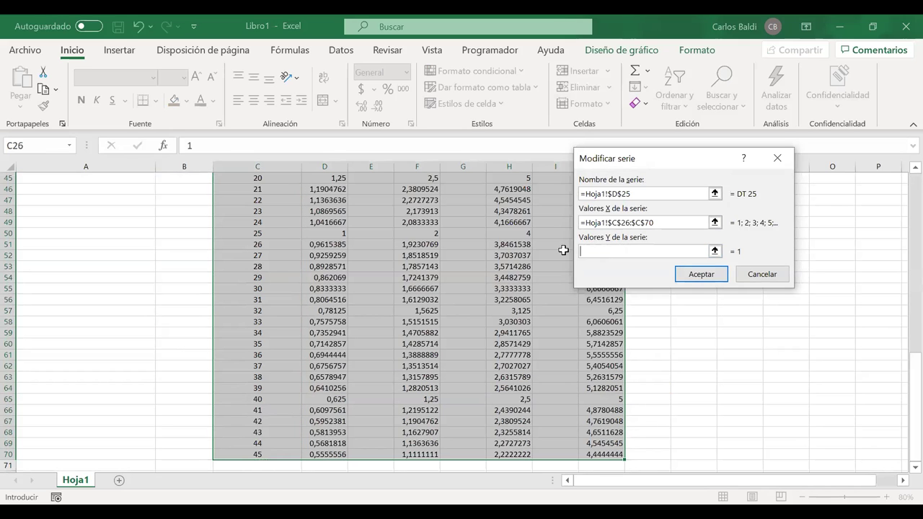
{"action": "left_click", "coordinate": [326, 454]}
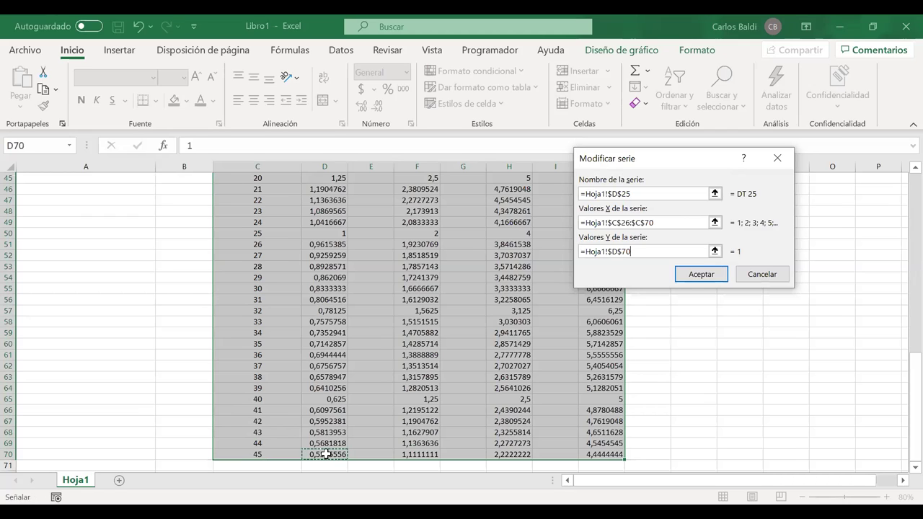
{"action": "left_click_drag", "start_coordinate": [326, 454], "coordinate": [333, 160]}
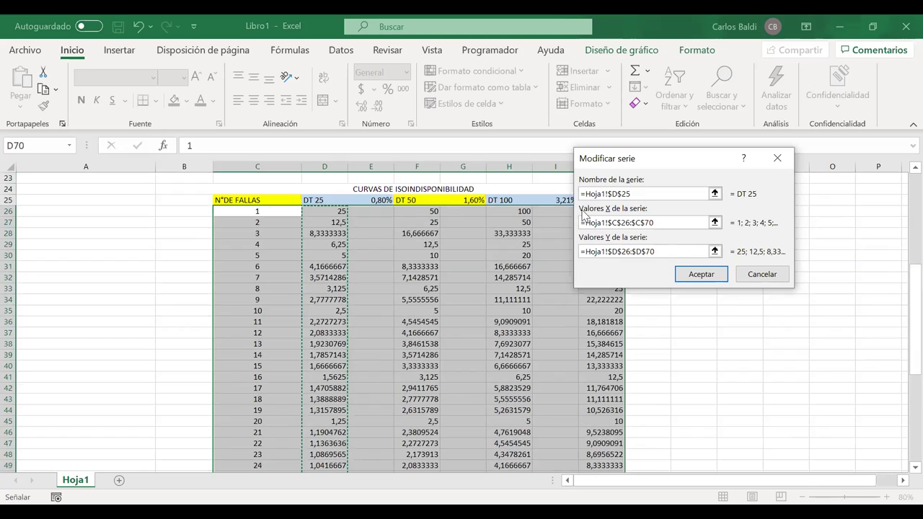
{"action": "left_click", "coordinate": [686, 269]}
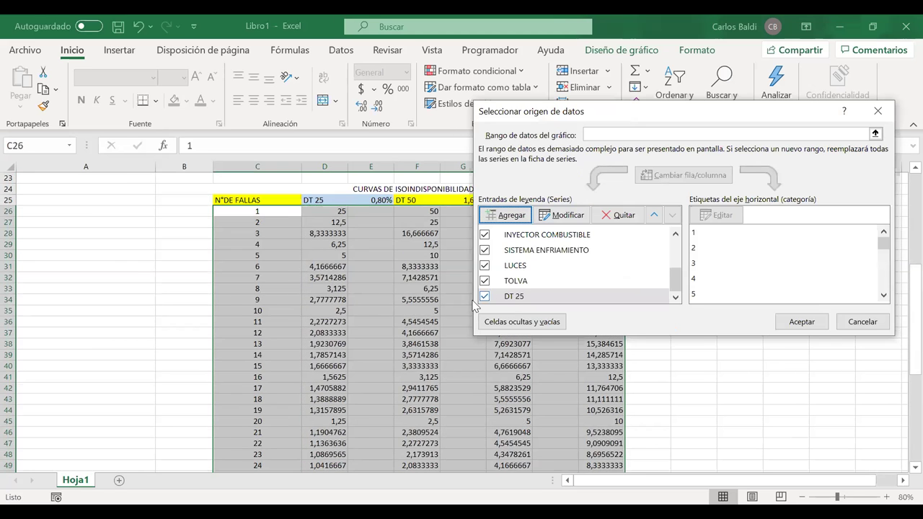
Add a chart series named from F25 (DT 50), with X values C26:C70 and Y values F26:F70.
{"action": "left_click", "coordinate": [507, 215]}
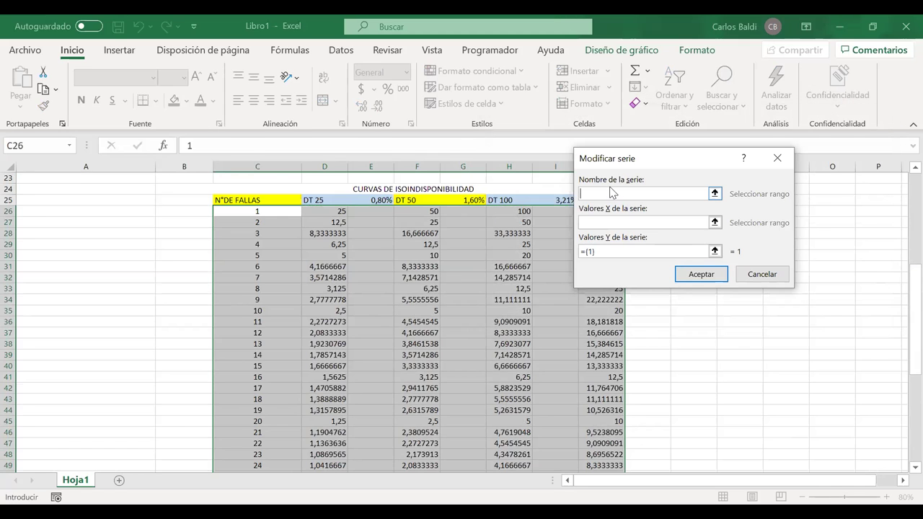
{"action": "left_click", "coordinate": [415, 201]}
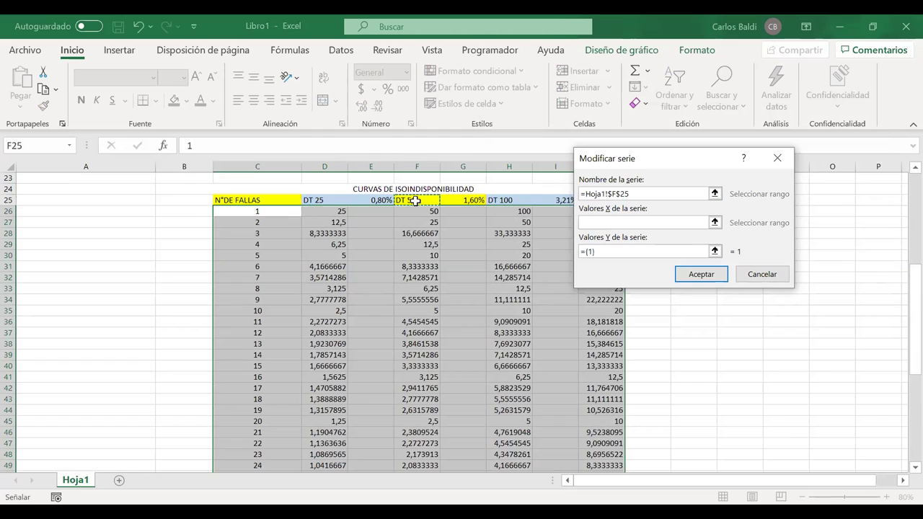
{"action": "left_click", "coordinate": [590, 222]}
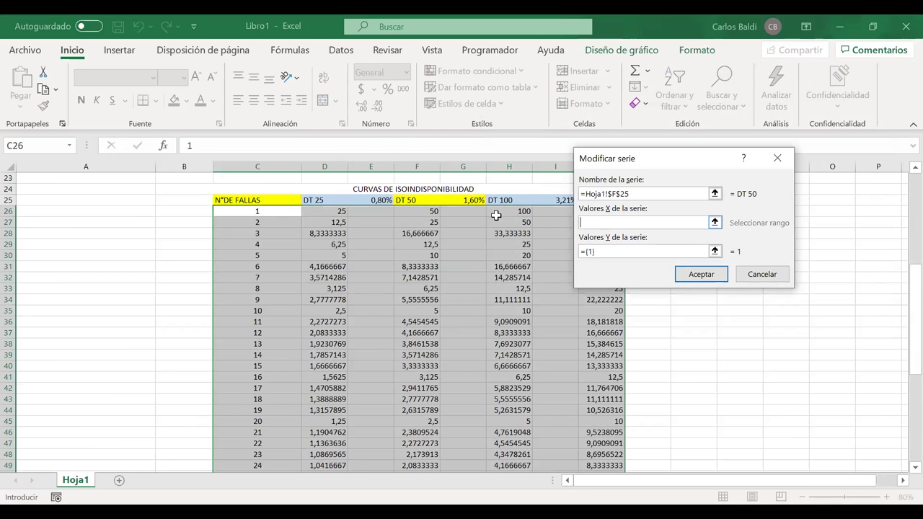
{"action": "left_click", "coordinate": [285, 211]}
{"action": "left_click_drag", "start_coordinate": [285, 211], "coordinate": [270, 455]}
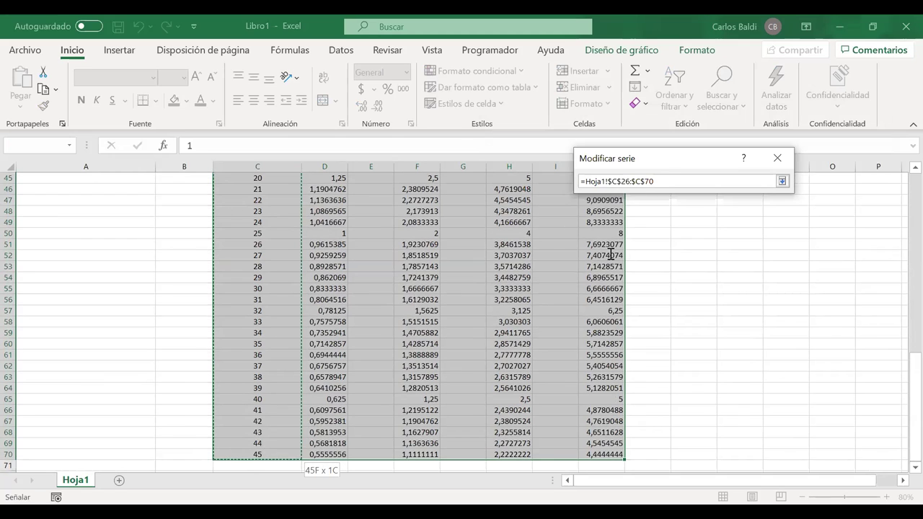
{"action": "left_click", "coordinate": [584, 252]}
{"action": "key", "text": "BackSpace"}
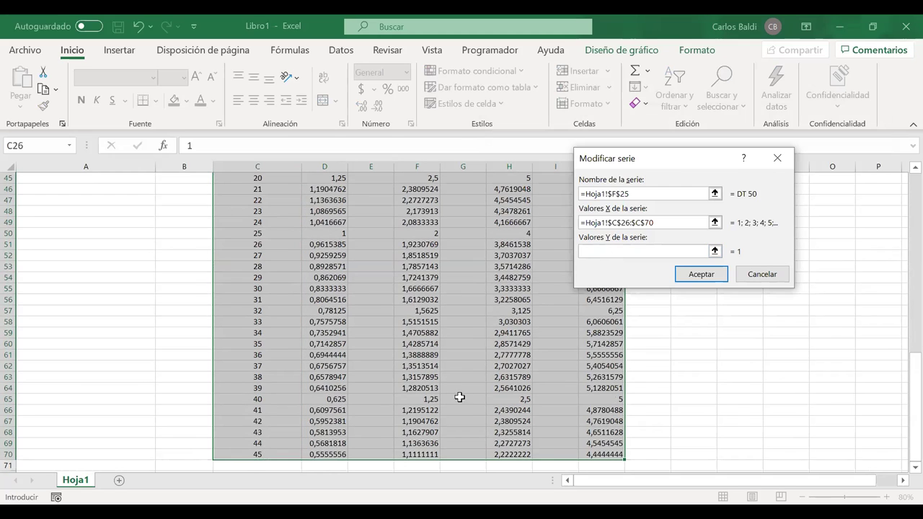
{"action": "left_click", "coordinate": [406, 456]}
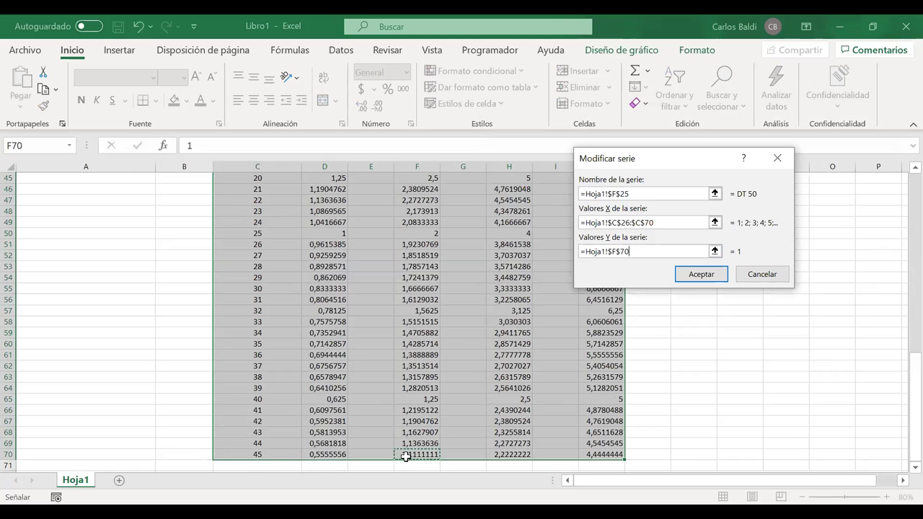
{"action": "left_click_drag", "start_coordinate": [406, 457], "coordinate": [419, 115]}
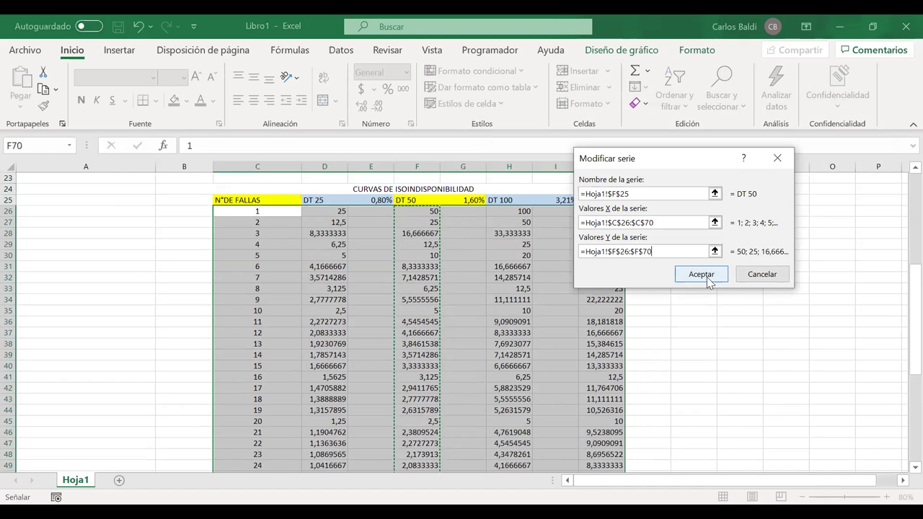
{"action": "left_click", "coordinate": [707, 277]}
Add a chart series named from H25 (DT 100), with X values C26:C70 and Y values H26:H70.
{"action": "left_click", "coordinate": [503, 212]}
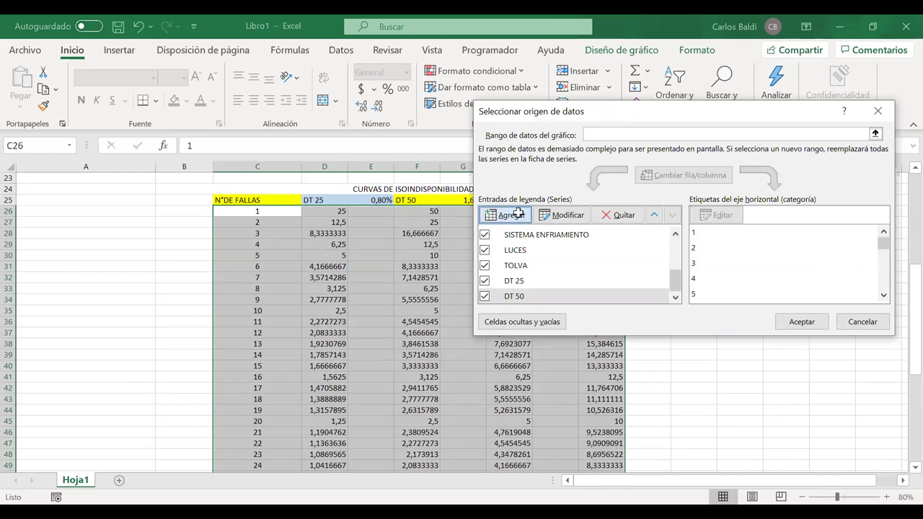
{"action": "left_click", "coordinate": [514, 200]}
{"action": "left_click", "coordinate": [599, 222]}
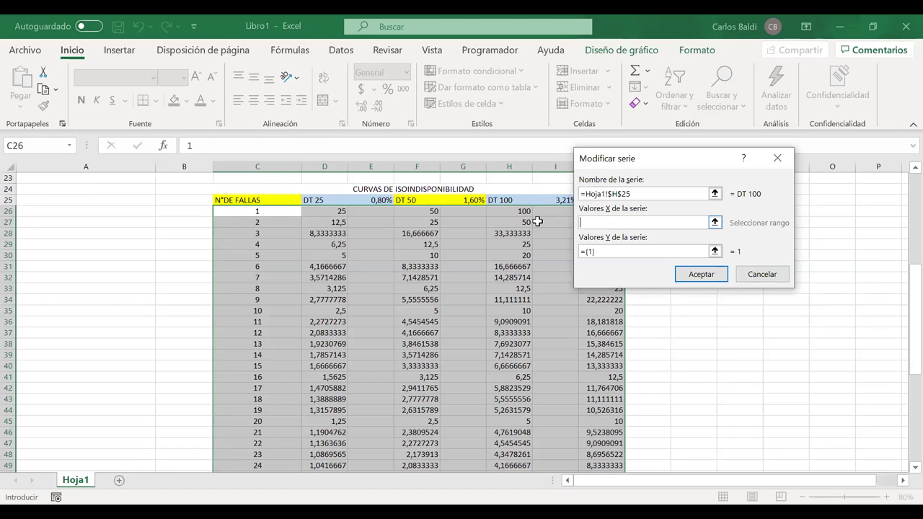
{"action": "left_click", "coordinate": [277, 212]}
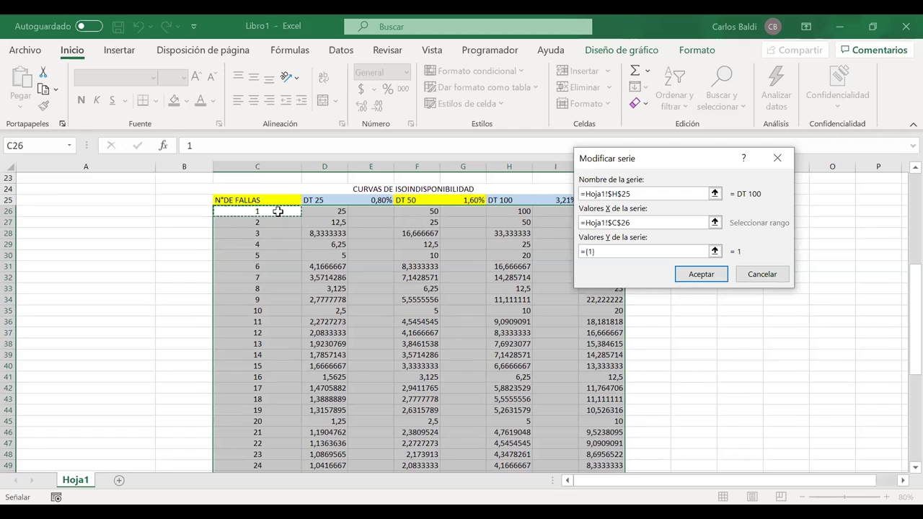
{"action": "left_click_drag", "start_coordinate": [278, 211], "coordinate": [271, 441]}
{"action": "key", "text": "Tab"}
{"action": "key", "text": "BackSpace"}
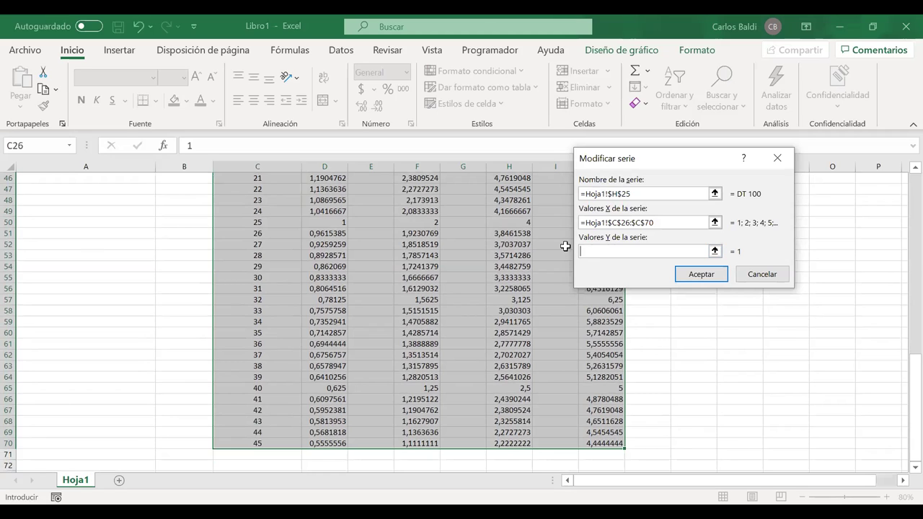
{"action": "left_click", "coordinate": [510, 445]}
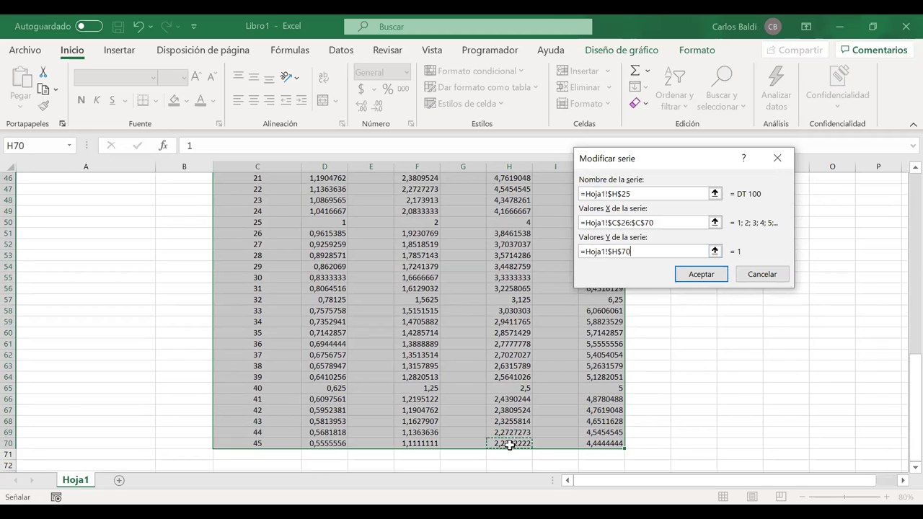
{"action": "left_click_drag", "start_coordinate": [510, 445], "coordinate": [517, 215]}
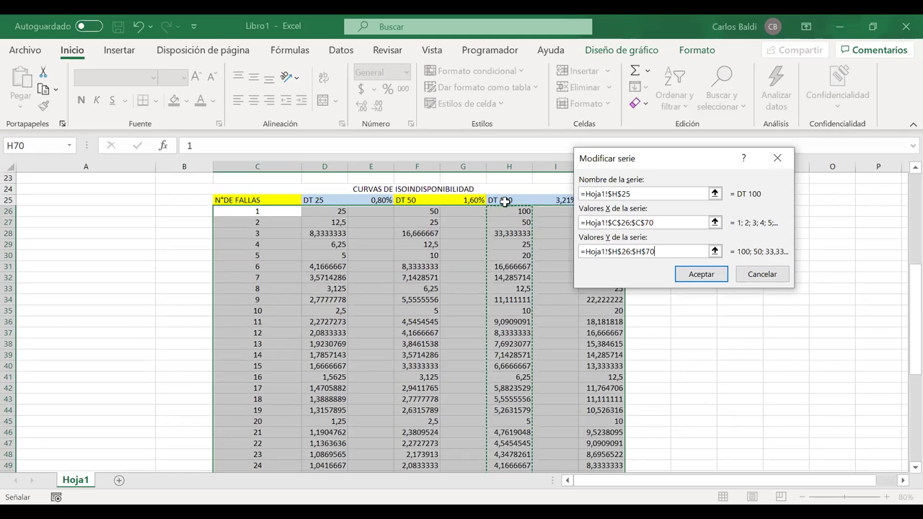
{"action": "left_click", "coordinate": [692, 279]}
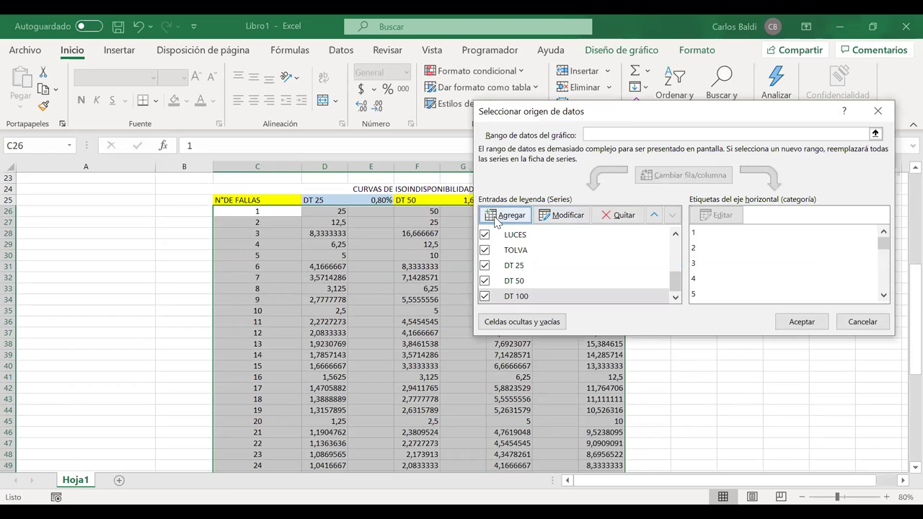
Add a chart series named from J25 (DT 200), with X values C26:C70 and Y values J26:J70, and apply the data source changes.
{"action": "left_click", "coordinate": [497, 214]}
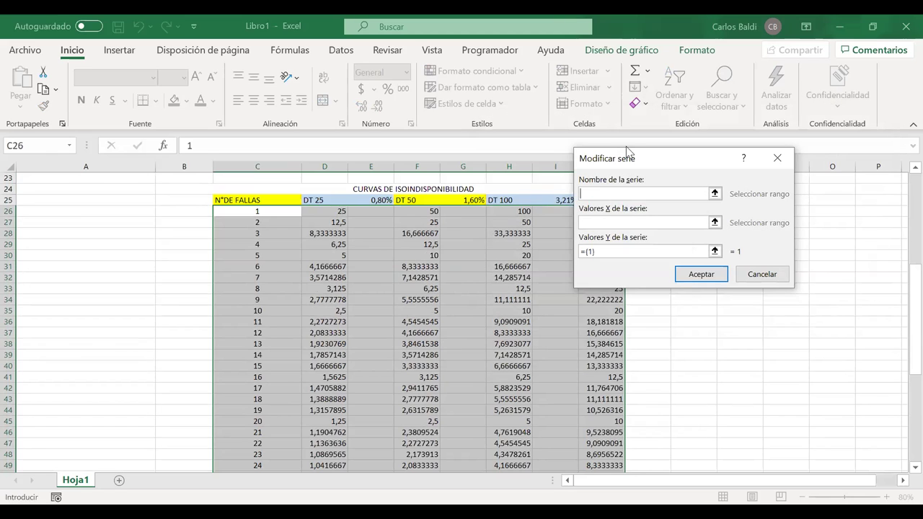
{"action": "left_click_drag", "start_coordinate": [627, 159], "coordinate": [705, 158]}
{"action": "left_click", "coordinate": [605, 202]}
{"action": "key", "text": "Tab"}
{"action": "left_click", "coordinate": [278, 212]}
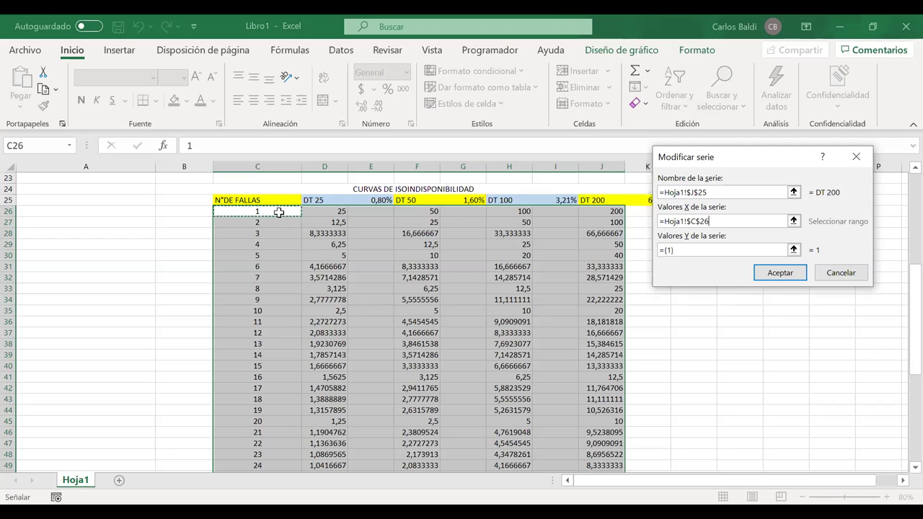
{"action": "left_click_drag", "start_coordinate": [278, 212], "coordinate": [267, 457]}
{"action": "key", "text": "Tab"}
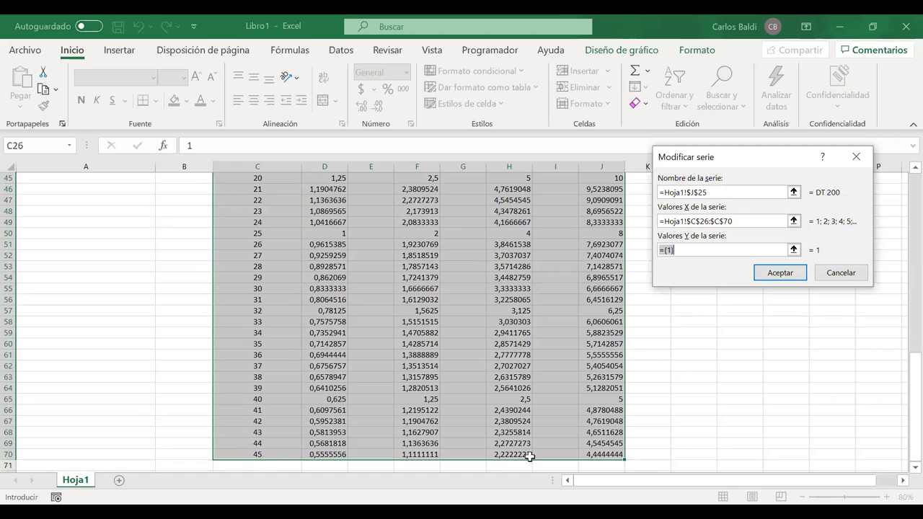
{"action": "left_click", "coordinate": [600, 455]}
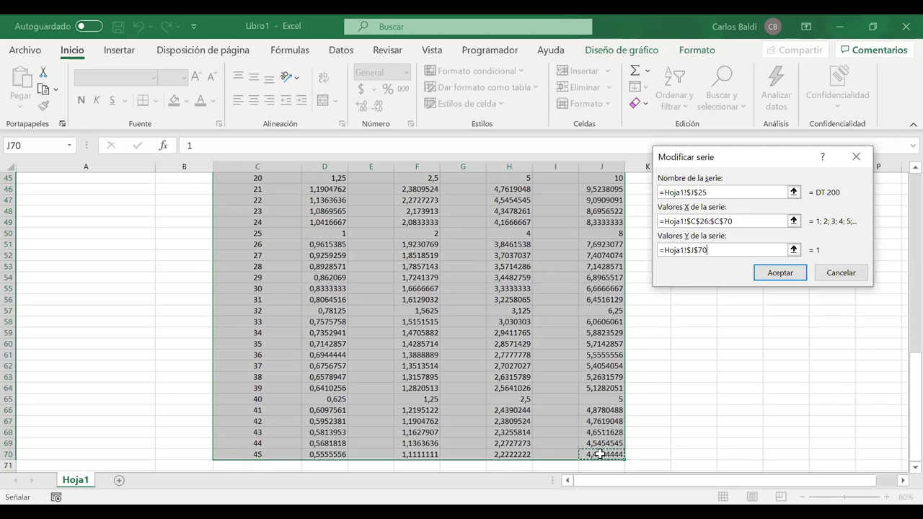
{"action": "left_click_drag", "start_coordinate": [600, 454], "coordinate": [604, 195]}
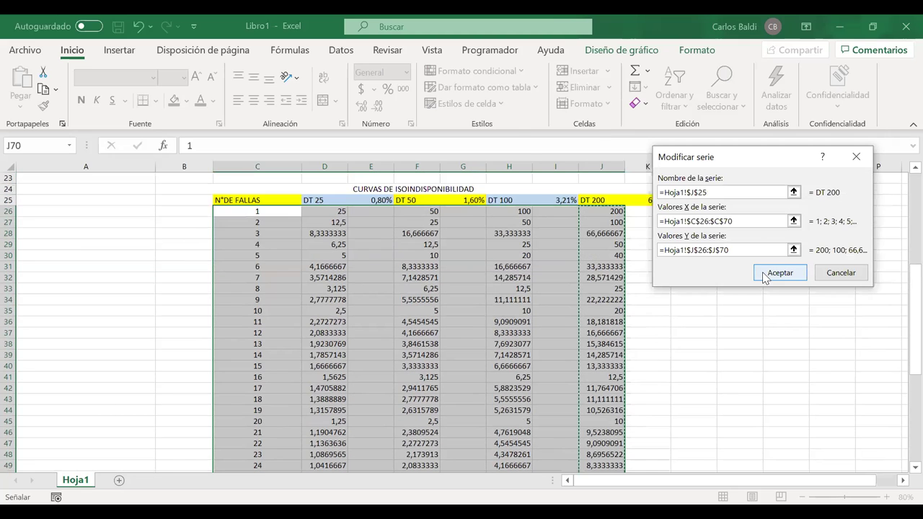
{"action": "left_click", "coordinate": [765, 277]}
{"action": "left_click", "coordinate": [802, 322]}
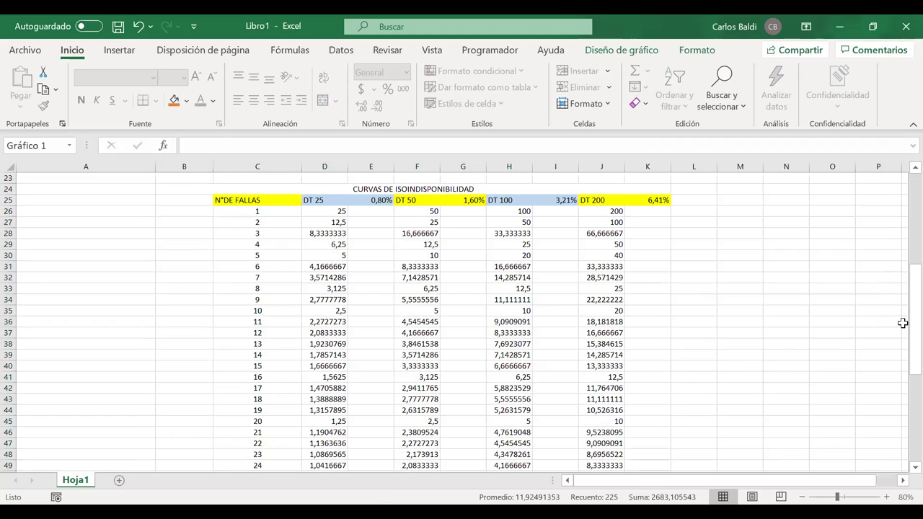
{"action": "scroll", "coordinate": [900, 324], "scroll_direction": "up", "scroll_amount": 1}
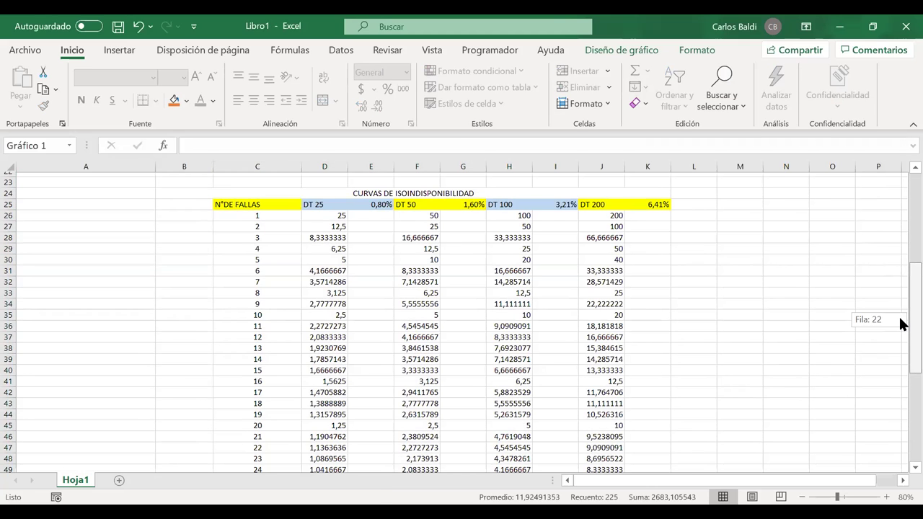
Change the DT 25 series' chart type to scatter with smooth lines and no markers.
{"action": "left_click_drag", "start_coordinate": [900, 324], "coordinate": [901, 233]}
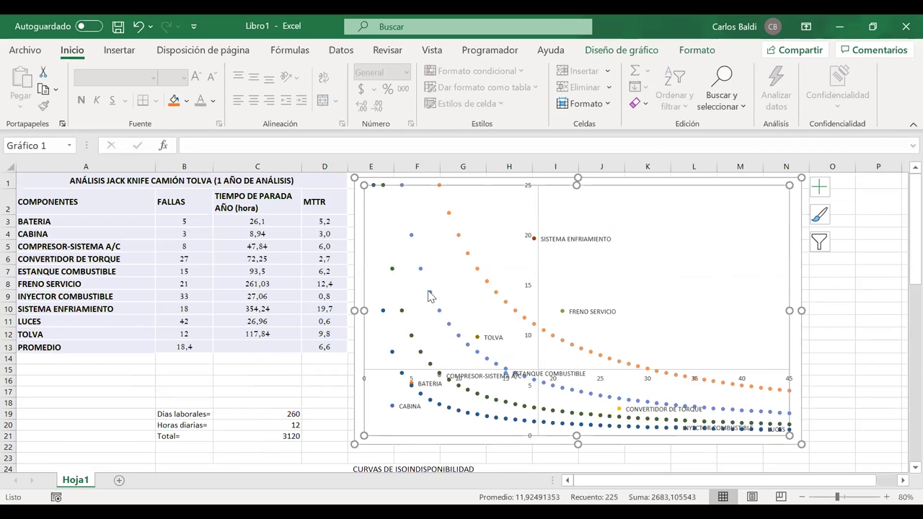
{"action": "mouse_move", "coordinate": [430, 294]}
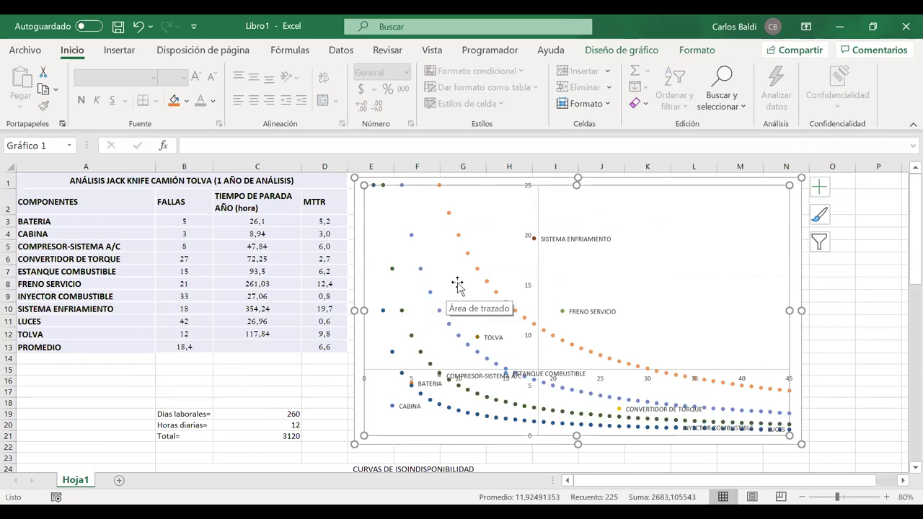
{"action": "mouse_move", "coordinate": [476, 275]}
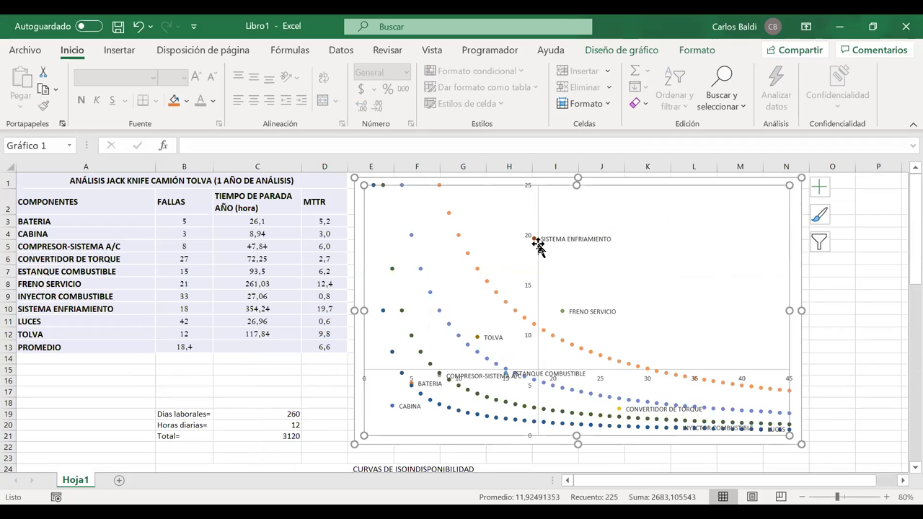
{"action": "left_click", "coordinate": [469, 255]}
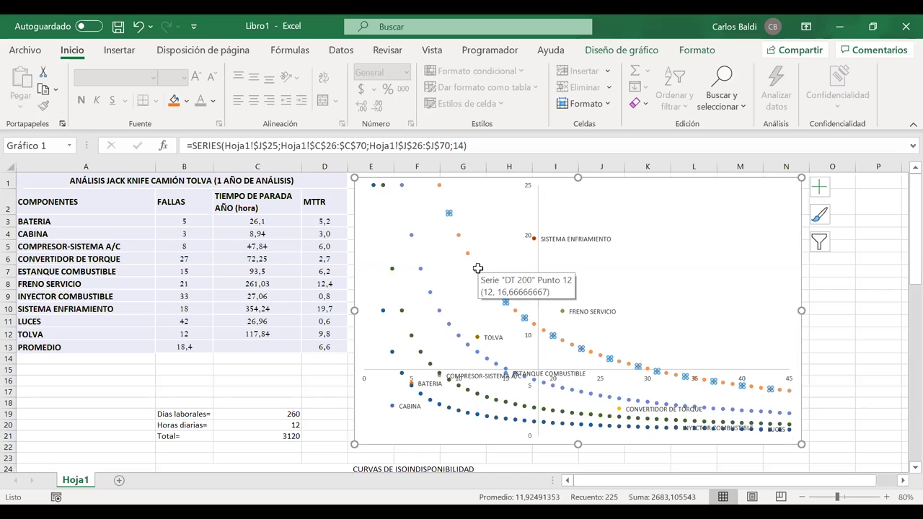
{"action": "right_click", "coordinate": [478, 269]}
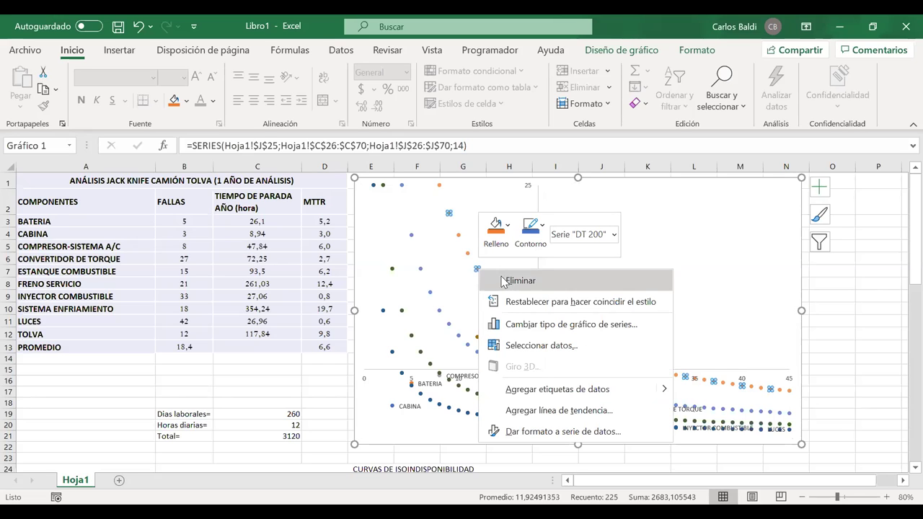
{"action": "left_click", "coordinate": [617, 332]}
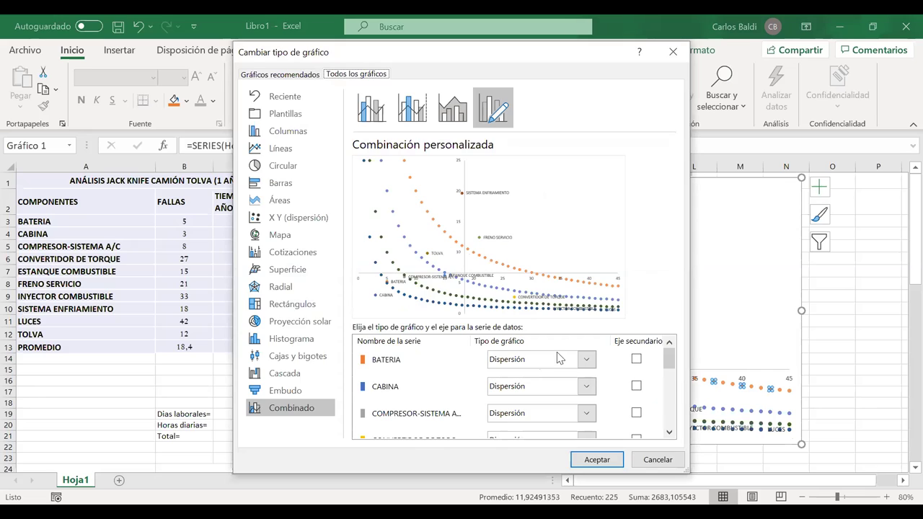
{"action": "left_click_drag", "start_coordinate": [669, 363], "coordinate": [668, 406]}
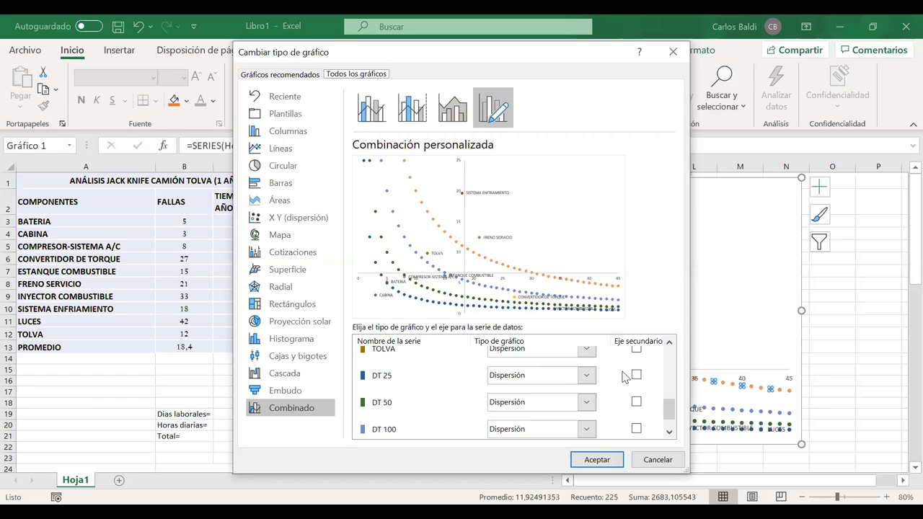
{"action": "left_click", "coordinate": [585, 378]}
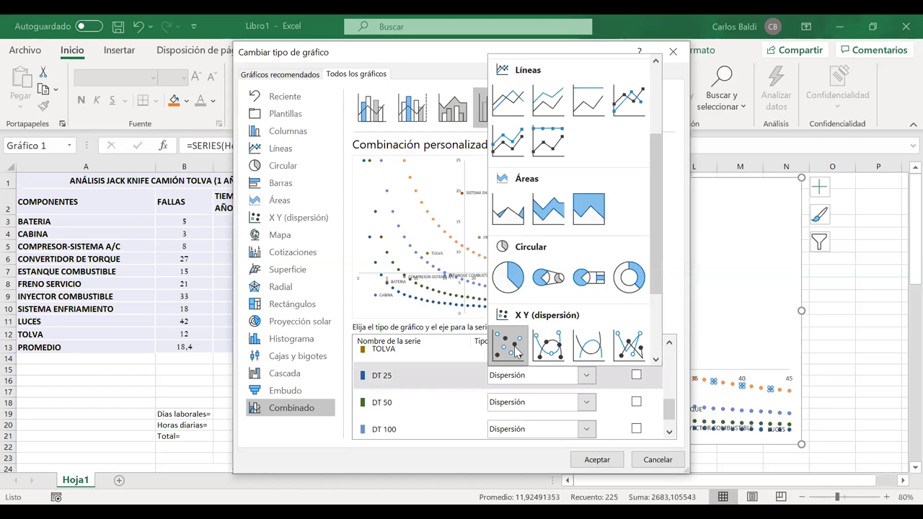
{"action": "left_click", "coordinate": [589, 348]}
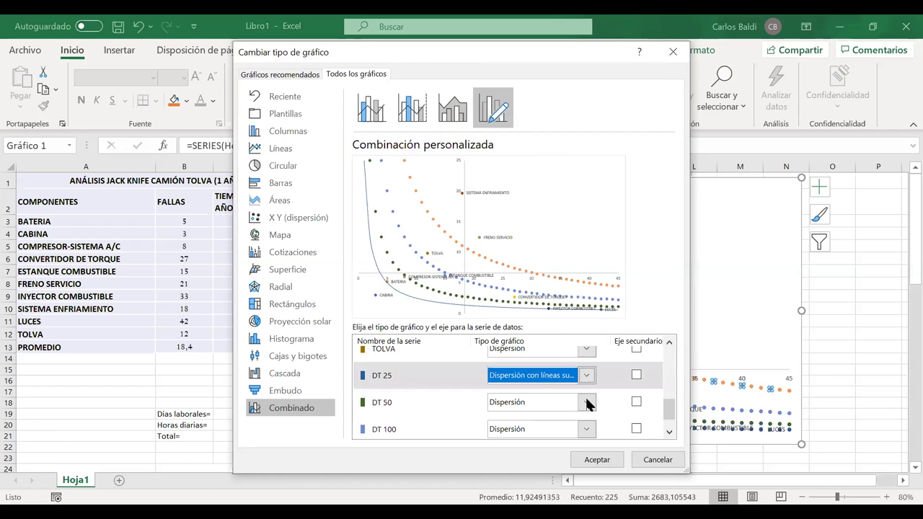
Change the DT 50, DT 100 and DT 200 series to scatter with smooth lines and no markers, and apply the chart type changes.
{"action": "left_click", "coordinate": [587, 403]}
{"action": "left_click", "coordinate": [591, 373]}
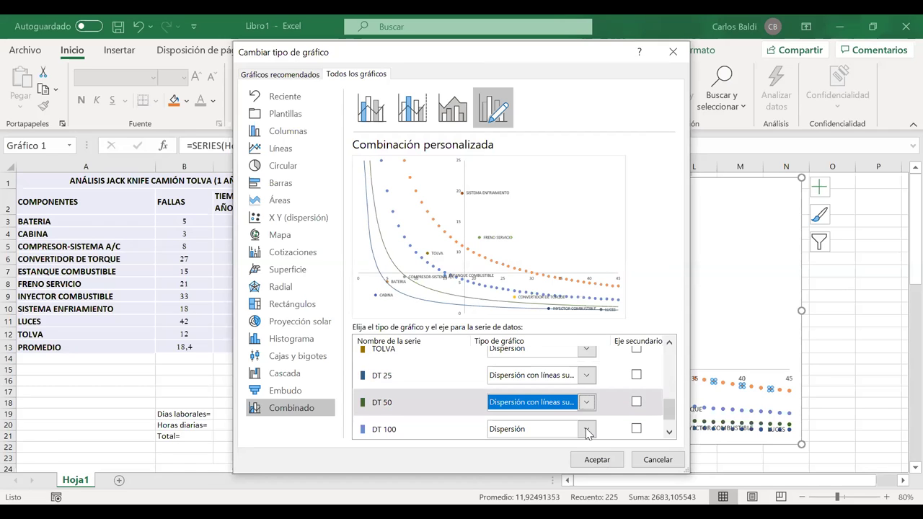
{"action": "left_click", "coordinate": [669, 431]}
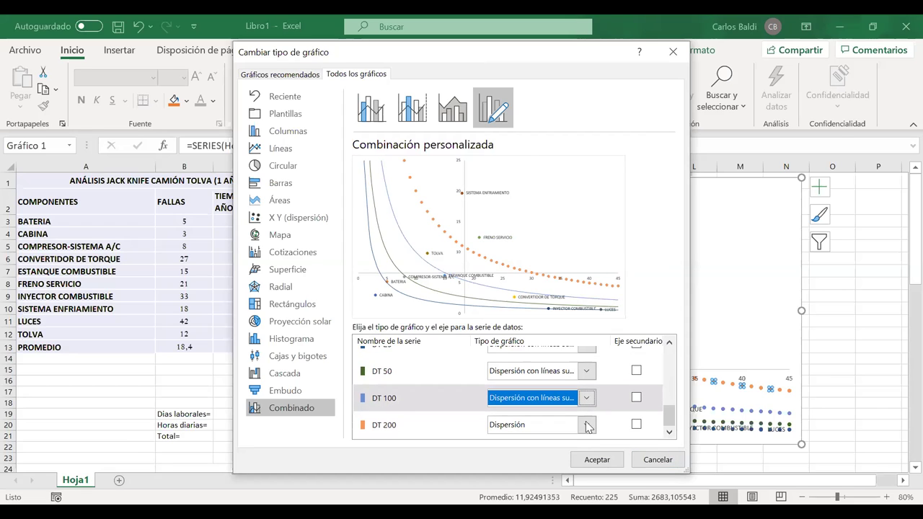
{"action": "scroll", "coordinate": [587, 426], "scroll_direction": "down", "scroll_amount": 2}
{"action": "left_click", "coordinate": [596, 461]}
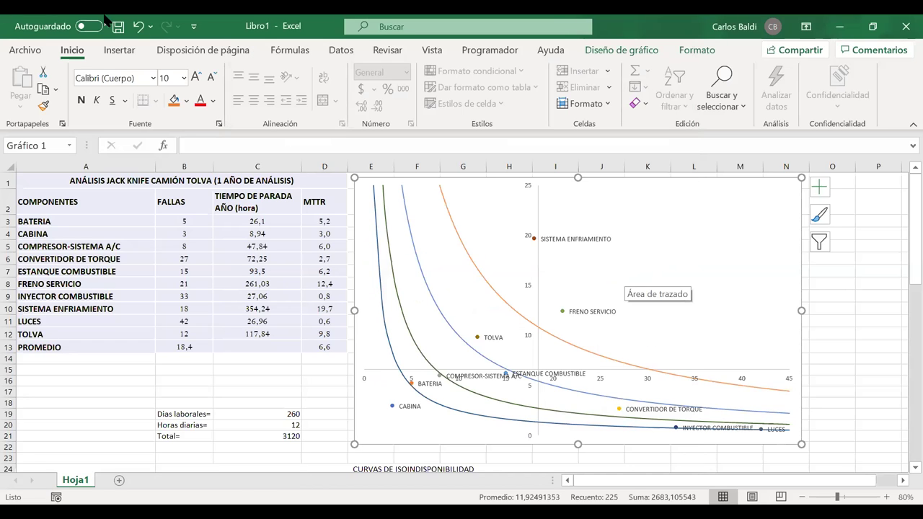
Collapse the ribbon, enlarge the chart, and move it beside the isoindisponibilidad table so that it spans columns L to V.
{"action": "double_click", "coordinate": [72, 50]}
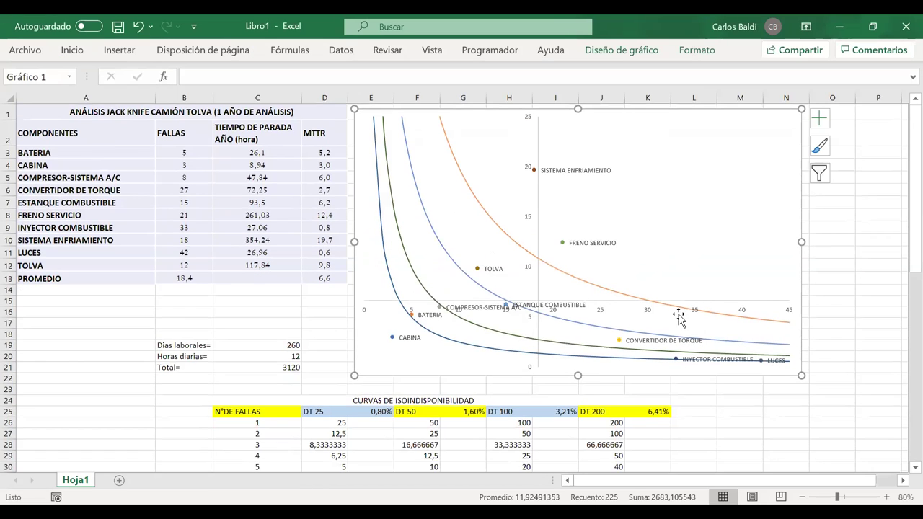
{"action": "left_click_drag", "start_coordinate": [801, 375], "coordinate": [827, 442]}
{"action": "scroll", "coordinate": [754, 392], "scroll_direction": "right", "scroll_amount": 1}
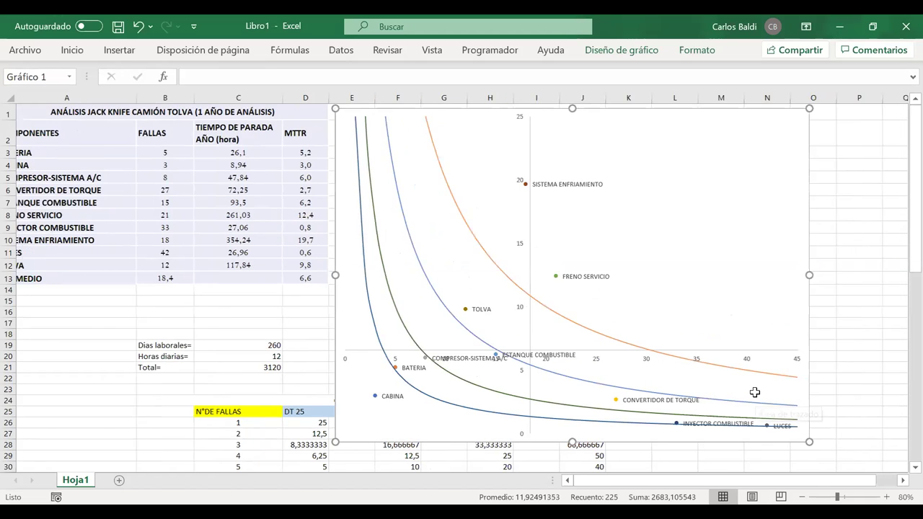
{"action": "scroll", "coordinate": [755, 391], "scroll_direction": "right", "scroll_amount": 5}
{"action": "left_click_drag", "start_coordinate": [514, 212], "coordinate": [874, 219]}
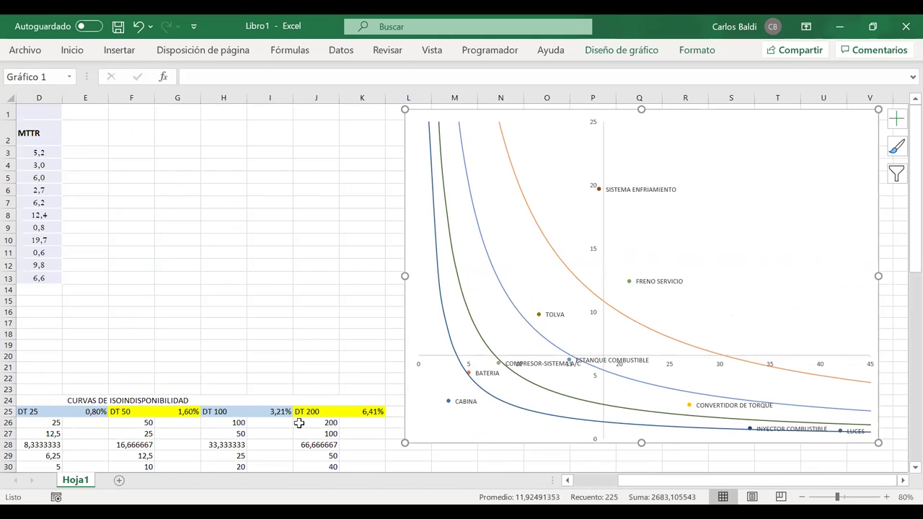
Set the DT 200 curve's base value in J26 to 400.
{"action": "left_click", "coordinate": [321, 424]}
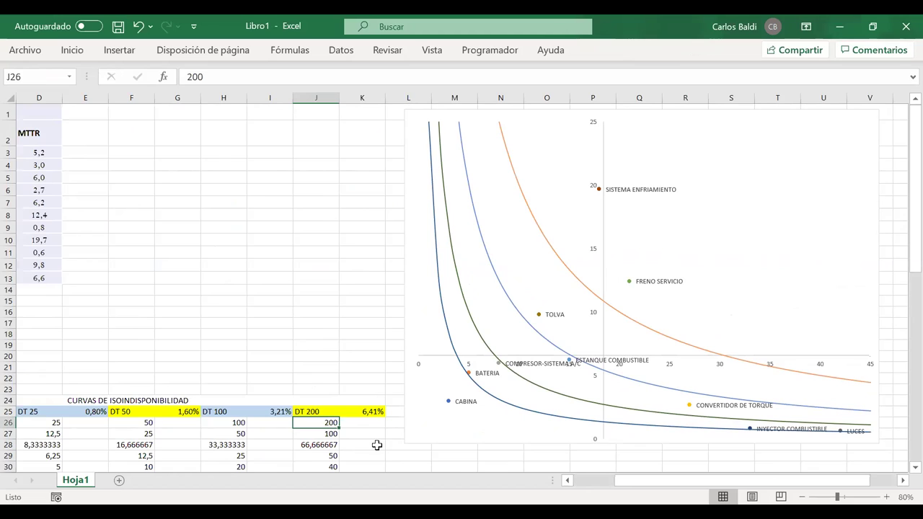
{"action": "type", "text": "40"}
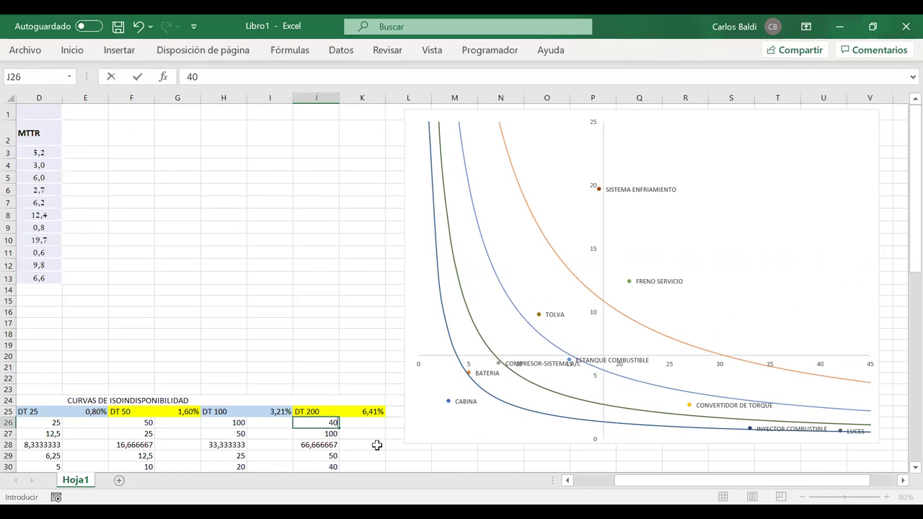
{"action": "key", "text": "Return"}
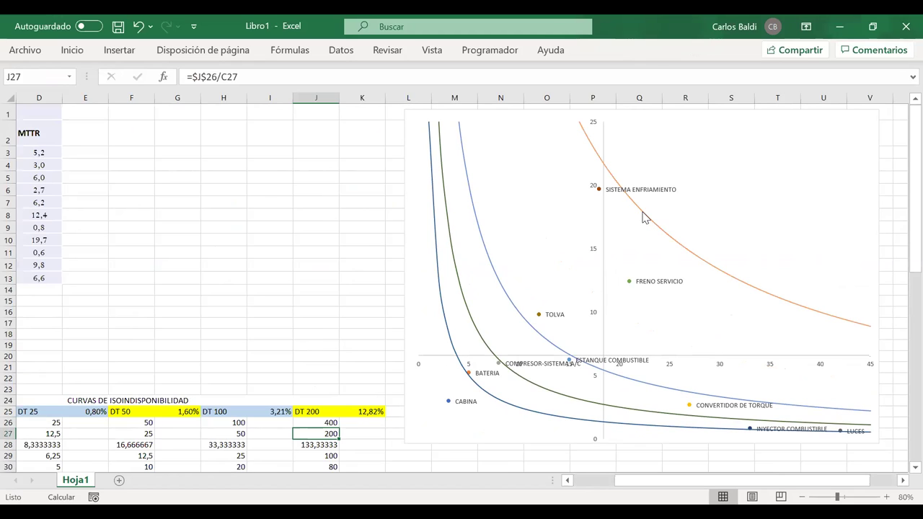
Set the DT 200 curve's base value in J26 to 300 and check the curve's position on the chart.
{"action": "left_click", "coordinate": [312, 423]}
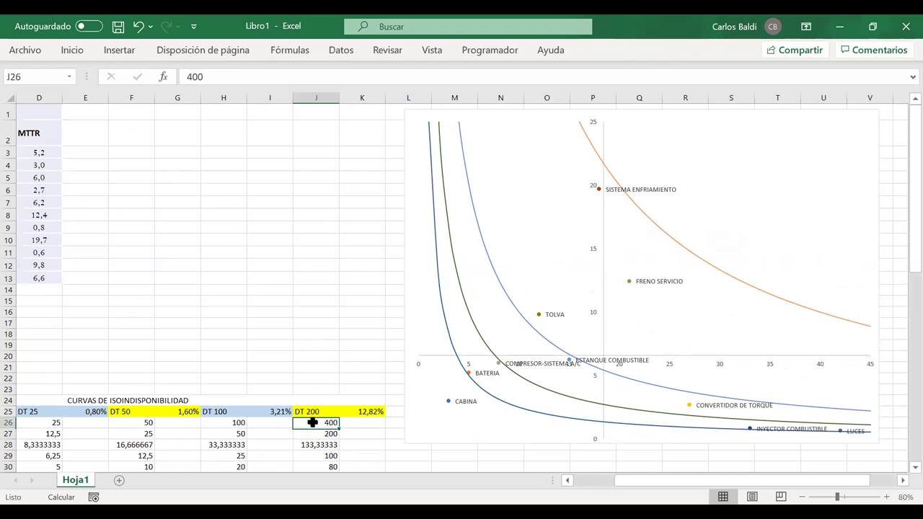
{"action": "type", "text": "300"}
{"action": "key", "text": "Return"}
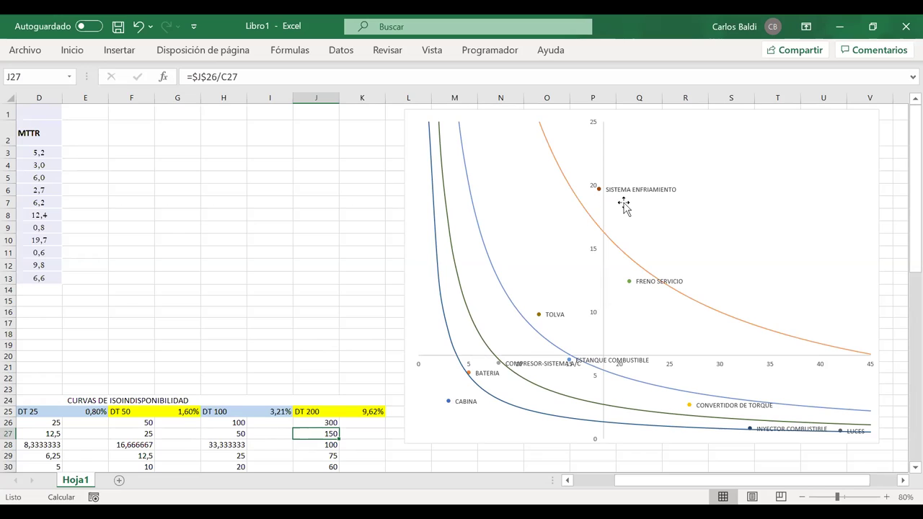
{"action": "mouse_move", "coordinate": [593, 226]}
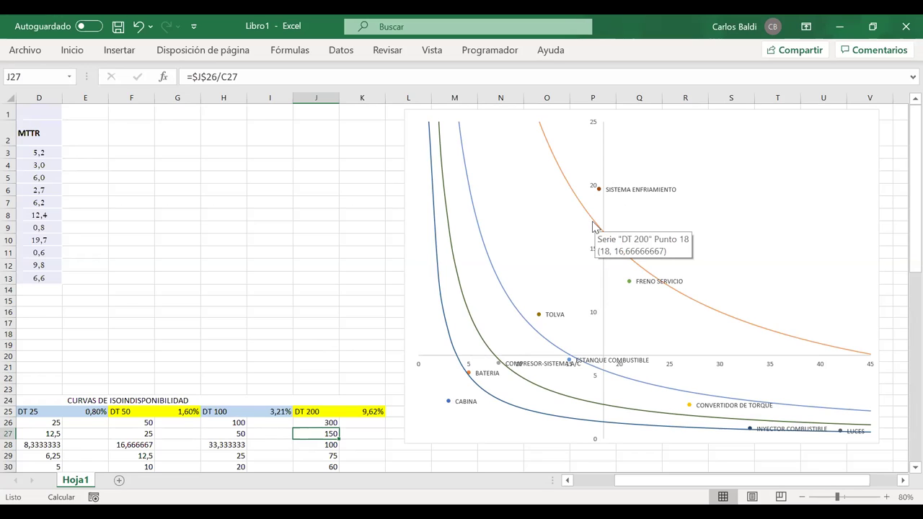
{"action": "left_click", "coordinate": [318, 423]}
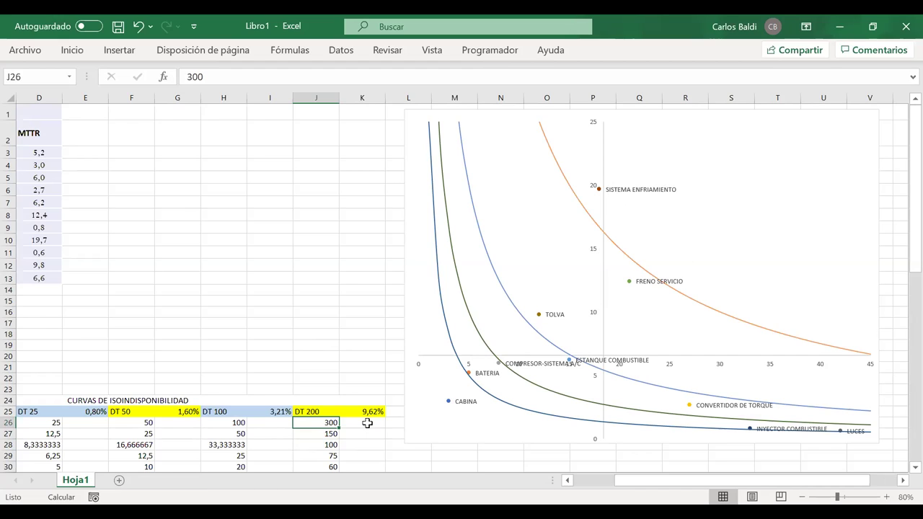
Replace the Dias laborales formula in C19 with =365.
{"action": "scroll", "coordinate": [186, 332], "scroll_direction": "left", "scroll_amount": 3}
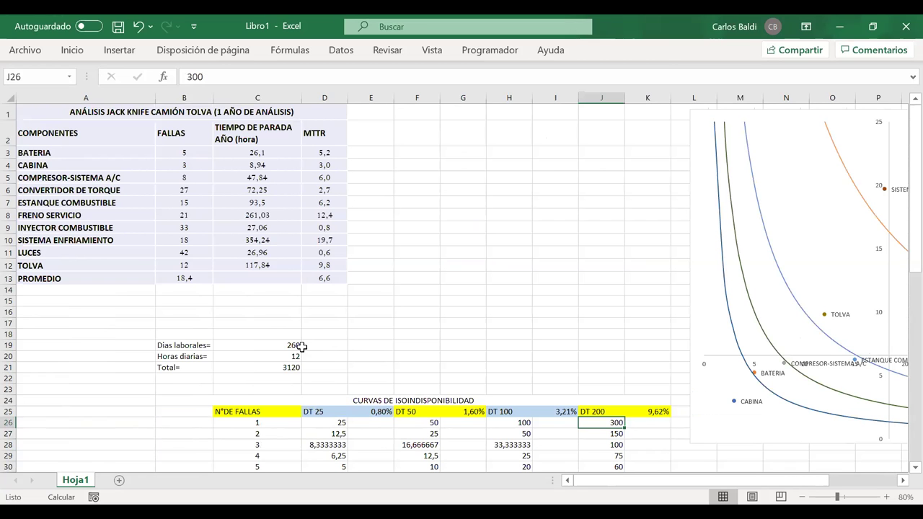
{"action": "left_click", "coordinate": [283, 366]}
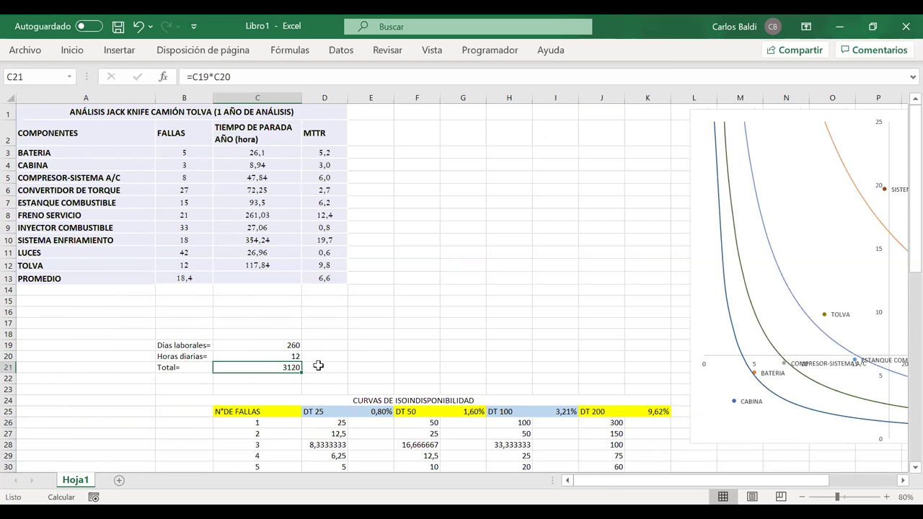
{"action": "left_click", "coordinate": [281, 345]}
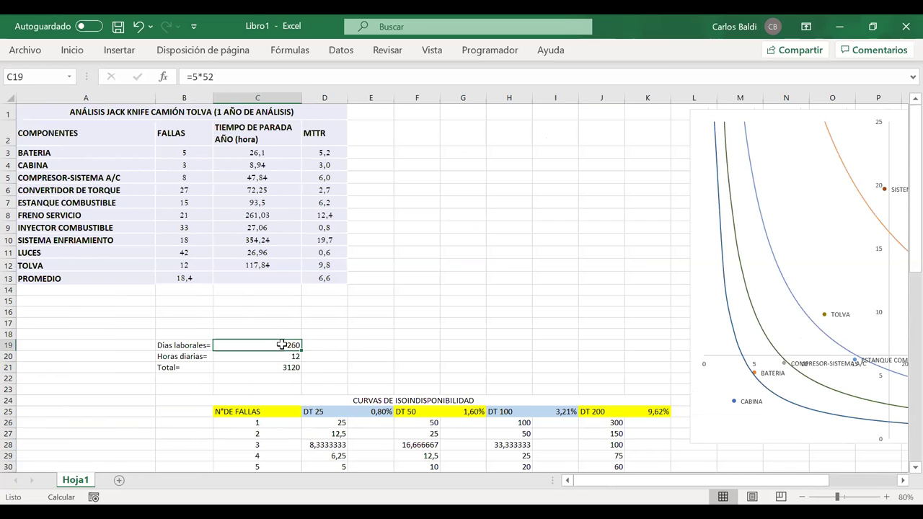
{"action": "left_click_drag", "start_coordinate": [192, 77], "coordinate": [217, 77]}
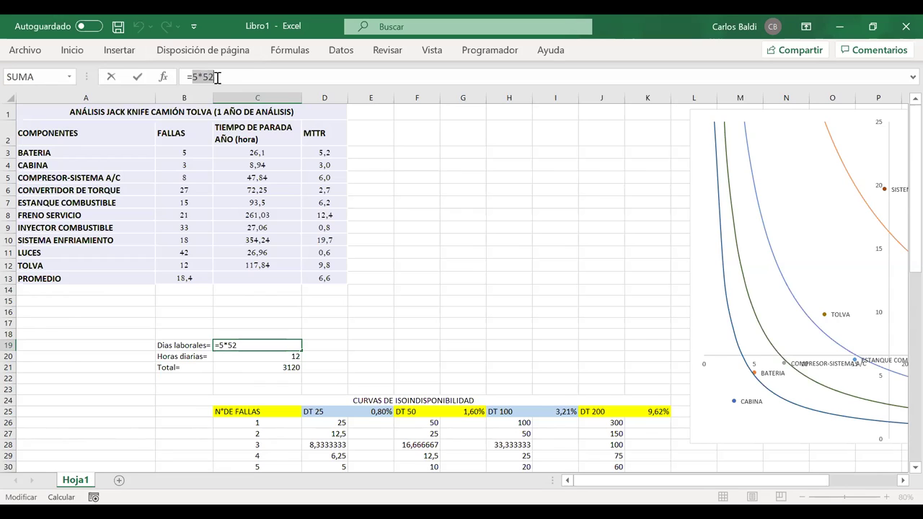
{"action": "type", "text": "365"}
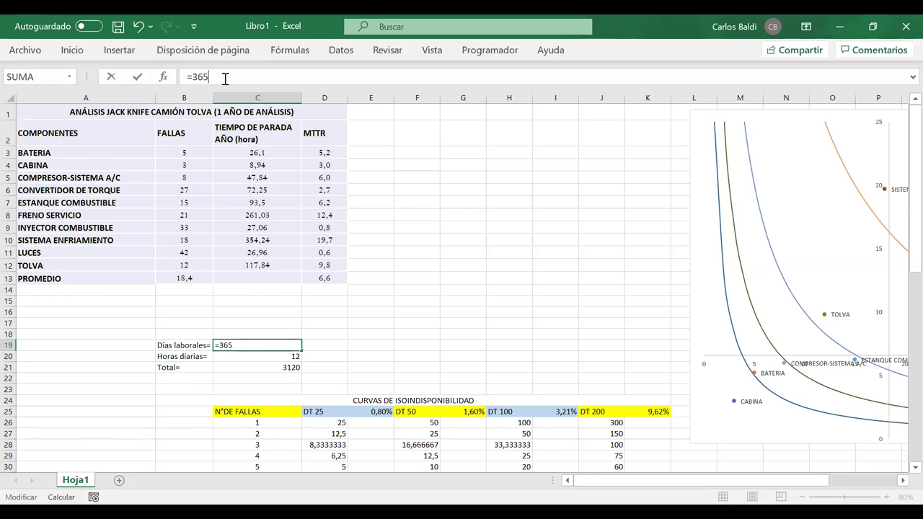
{"action": "key", "text": "Return"}
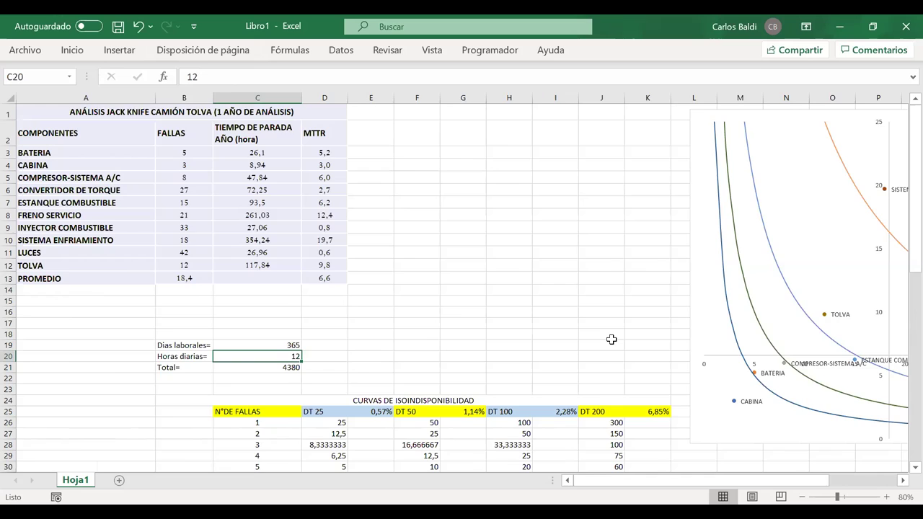
Set the DT 200 curve's base value in J26 to 200.
{"action": "scroll", "coordinate": [611, 340], "scroll_direction": "right", "scroll_amount": 6}
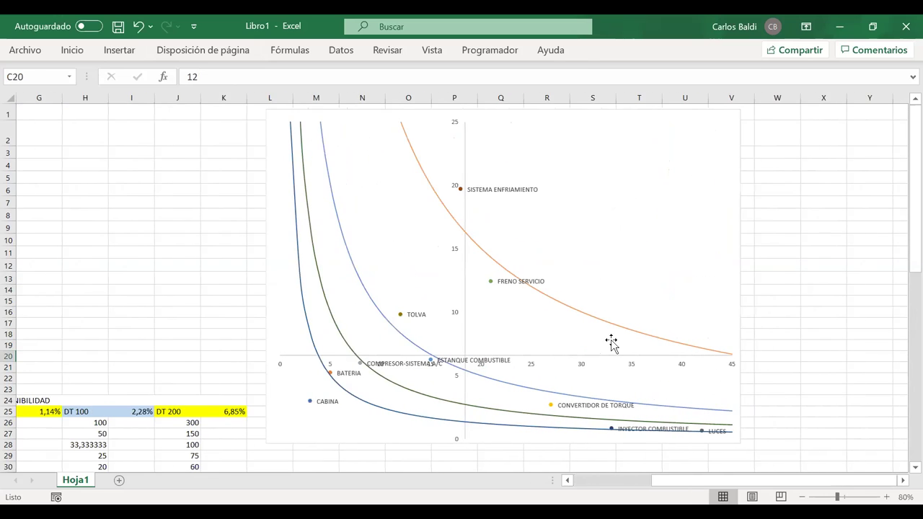
{"action": "left_click", "coordinate": [186, 423]}
{"action": "type", "text": "200"}
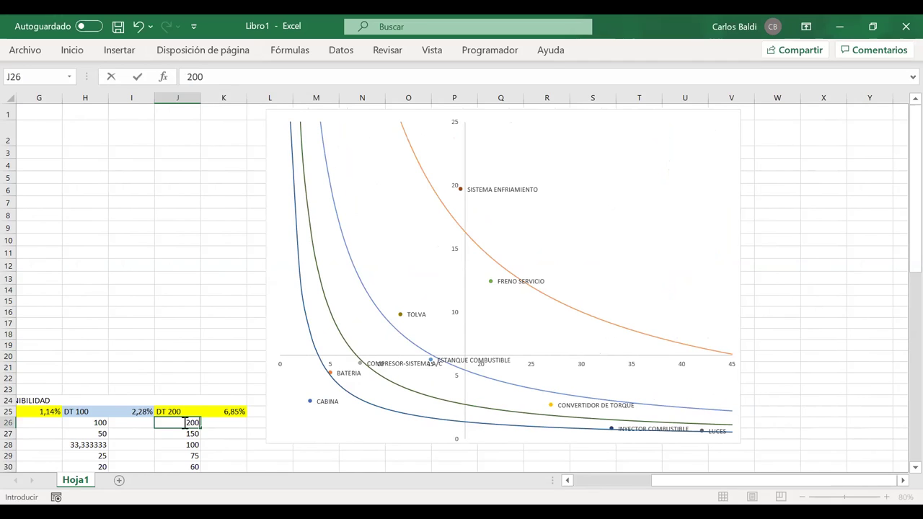
{"action": "key", "text": "Return"}
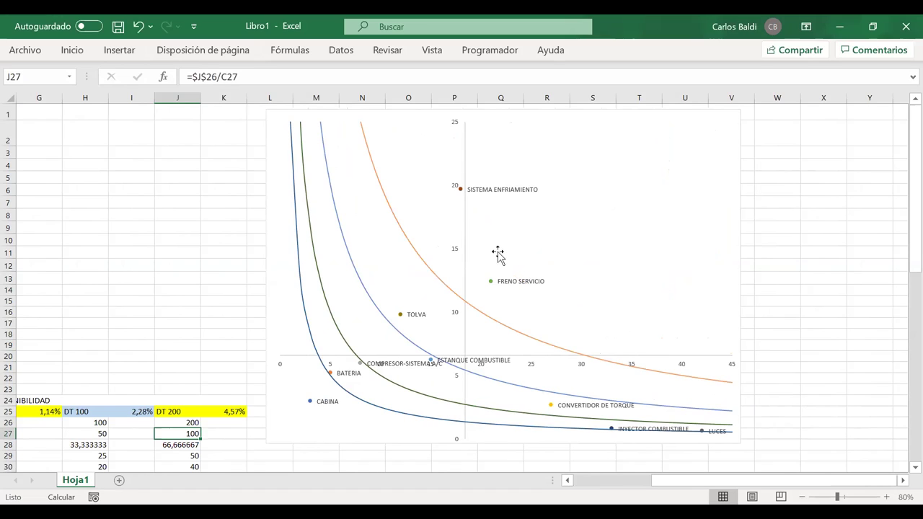
Shift the chart slightly toward the data and apply a base-10 logarithmic scale to its vertical axis.
{"action": "left_click_drag", "start_coordinate": [553, 113], "coordinate": [510, 112]}
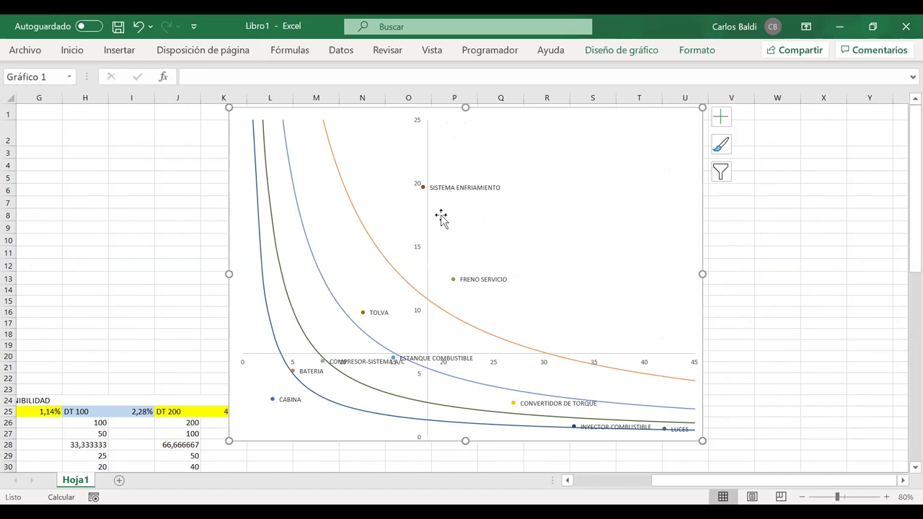
{"action": "left_click", "coordinate": [419, 254]}
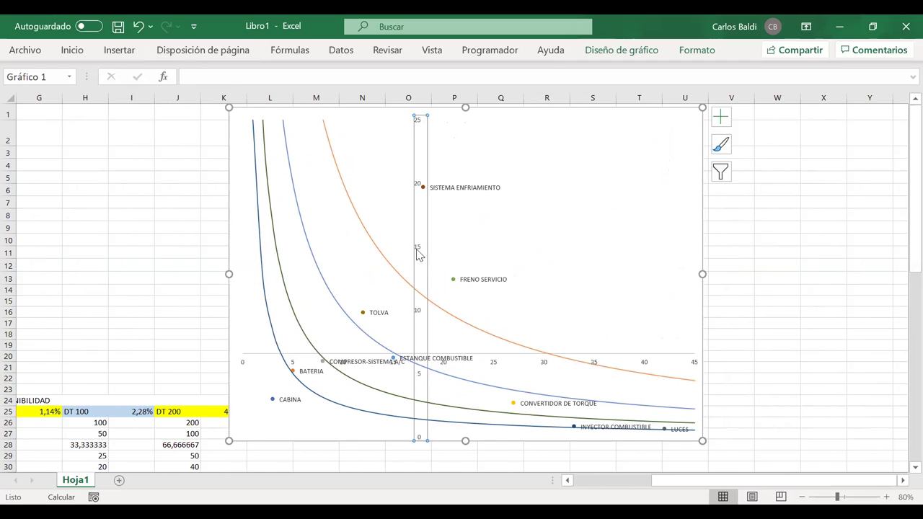
{"action": "right_click", "coordinate": [418, 254]}
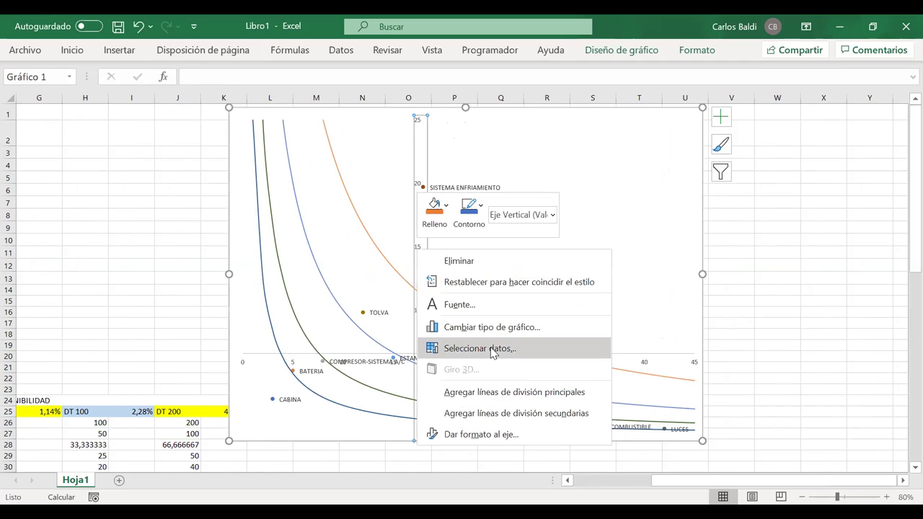
{"action": "left_click", "coordinate": [481, 435]}
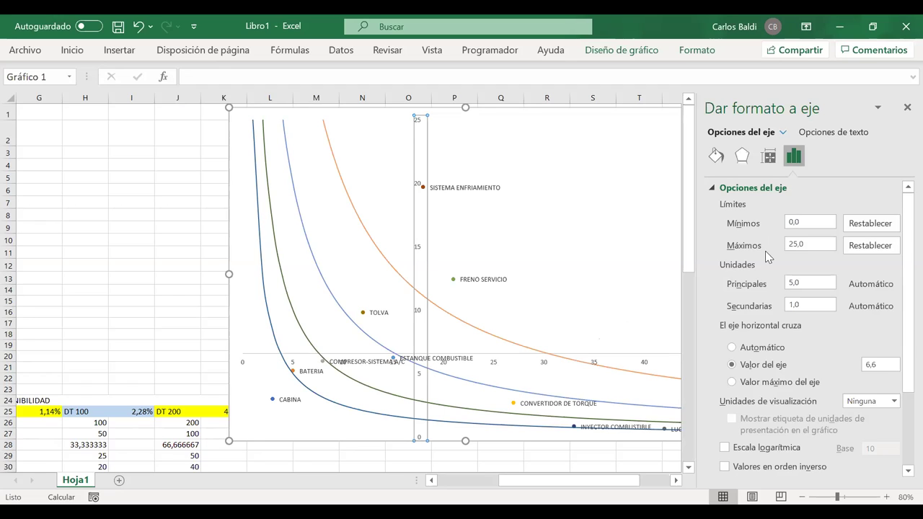
{"action": "scroll", "coordinate": [769, 258], "scroll_direction": "down", "scroll_amount": 1}
{"action": "scroll", "coordinate": [766, 256], "scroll_direction": "up", "scroll_amount": 1}
{"action": "scroll", "coordinate": [830, 361], "scroll_direction": "down", "scroll_amount": 1}
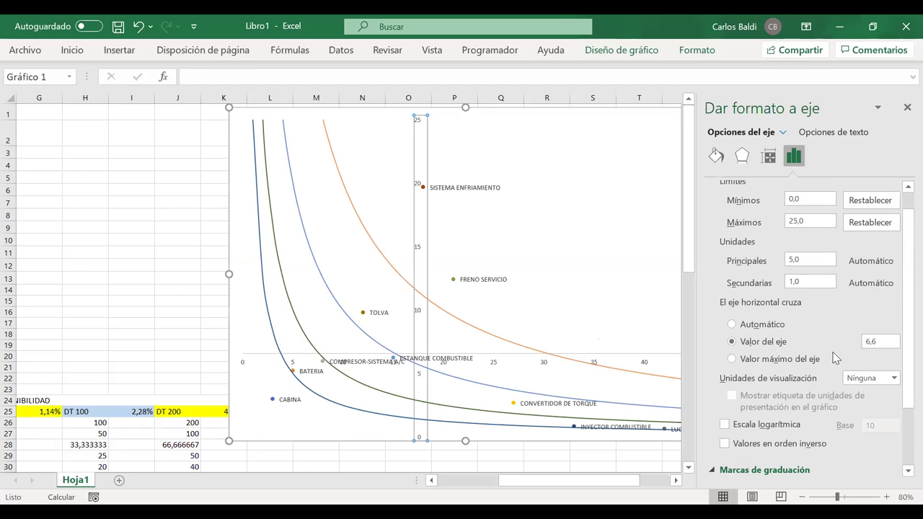
{"action": "left_click", "coordinate": [734, 416]}
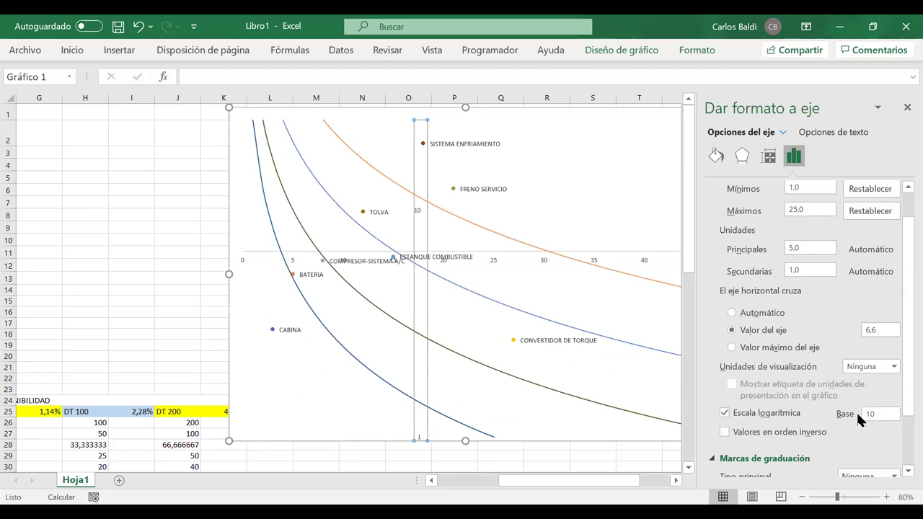
{"action": "left_click", "coordinate": [906, 108]}
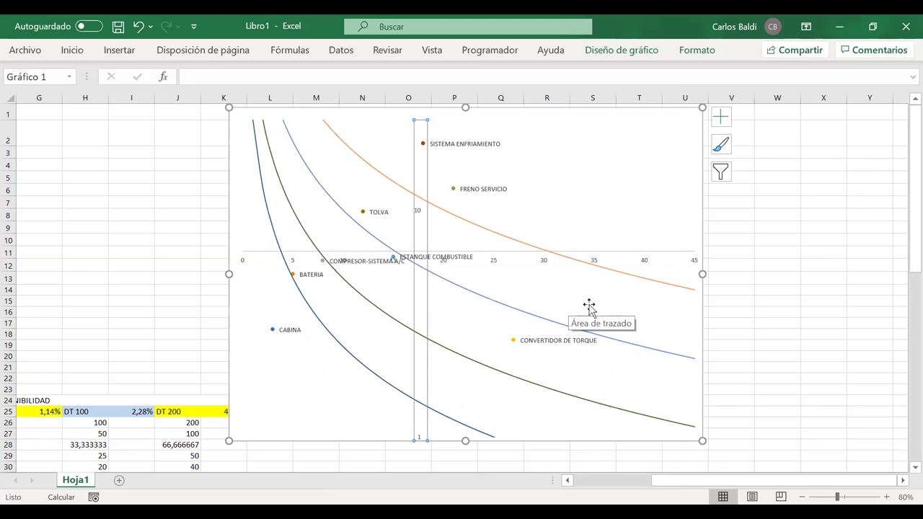
Apply a base-10 logarithmic scale to the chart's horizontal axis.
{"action": "left_click", "coordinate": [647, 266]}
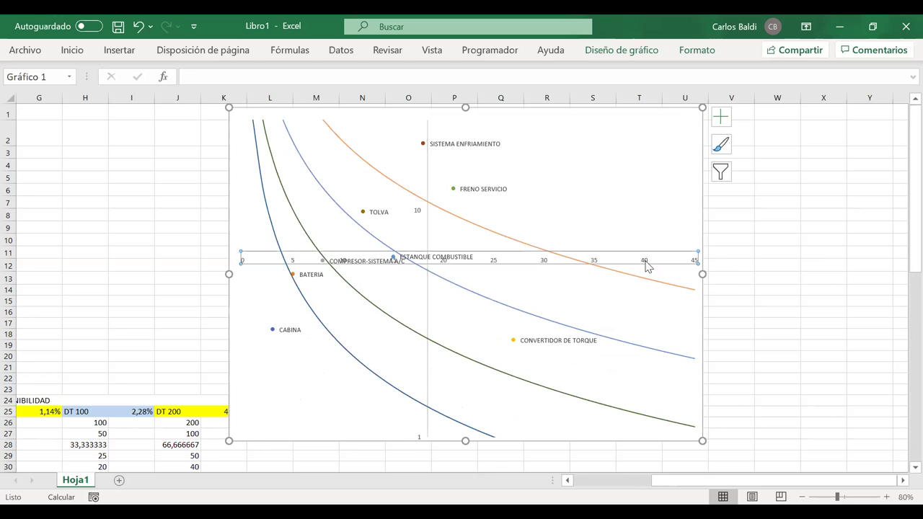
{"action": "right_click", "coordinate": [647, 266]}
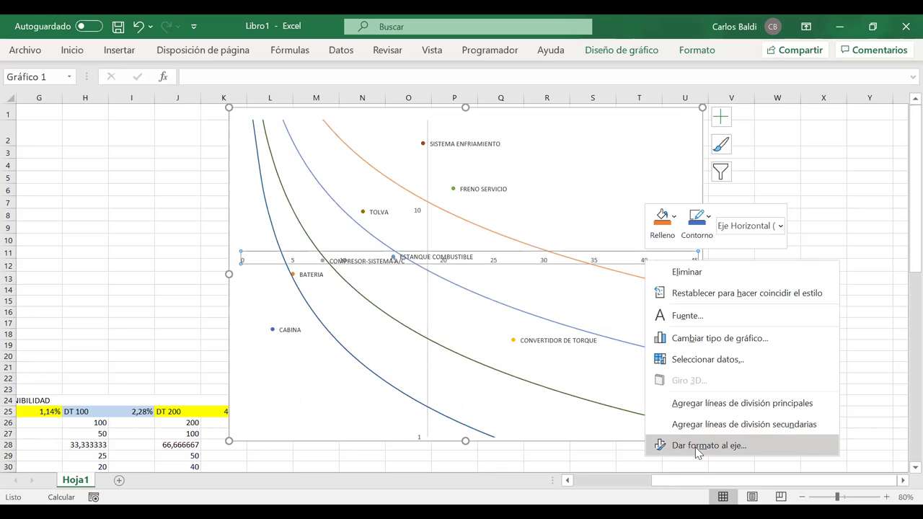
{"action": "left_click", "coordinate": [698, 446]}
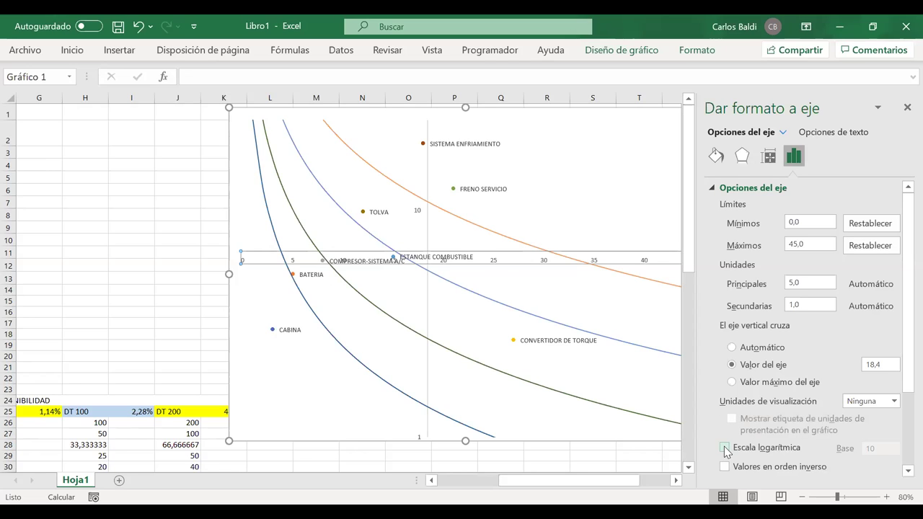
{"action": "left_click", "coordinate": [724, 447]}
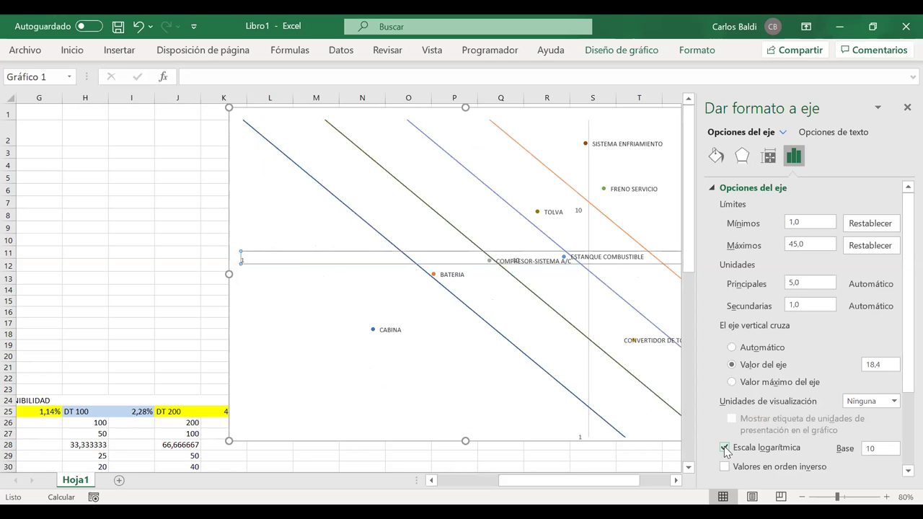
{"action": "left_click", "coordinate": [907, 108]}
{"action": "left_click", "coordinate": [818, 303]}
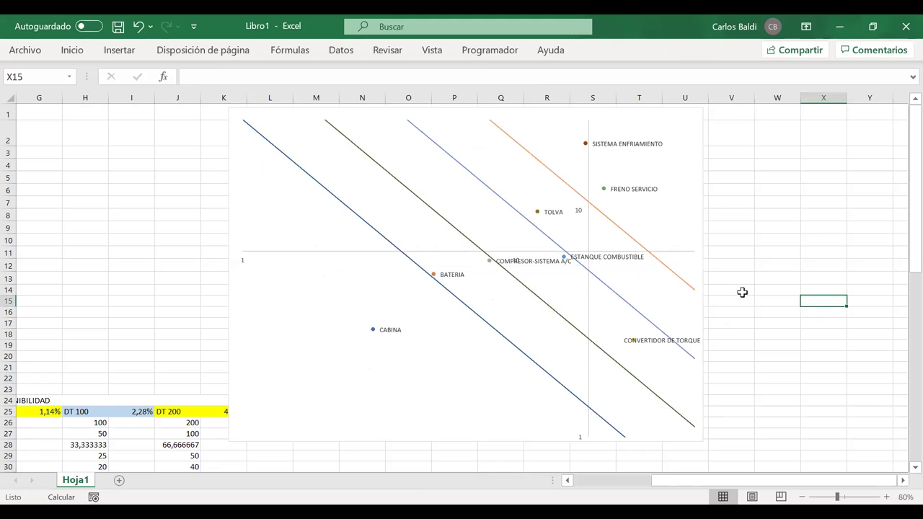
Move the chart beside the Jack Knife component table so that it starts at column E.
{"action": "left_click", "coordinate": [671, 324]}
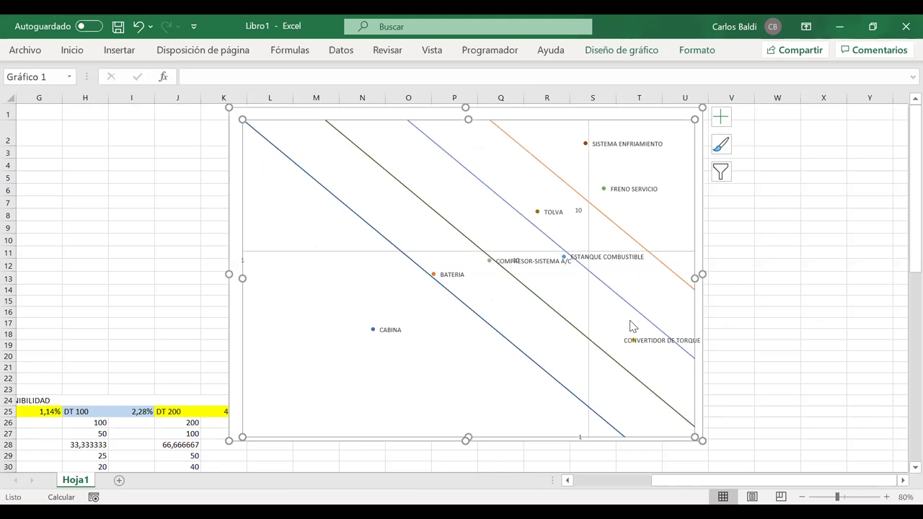
{"action": "scroll", "coordinate": [132, 175], "scroll_direction": "left", "scroll_amount": 3}
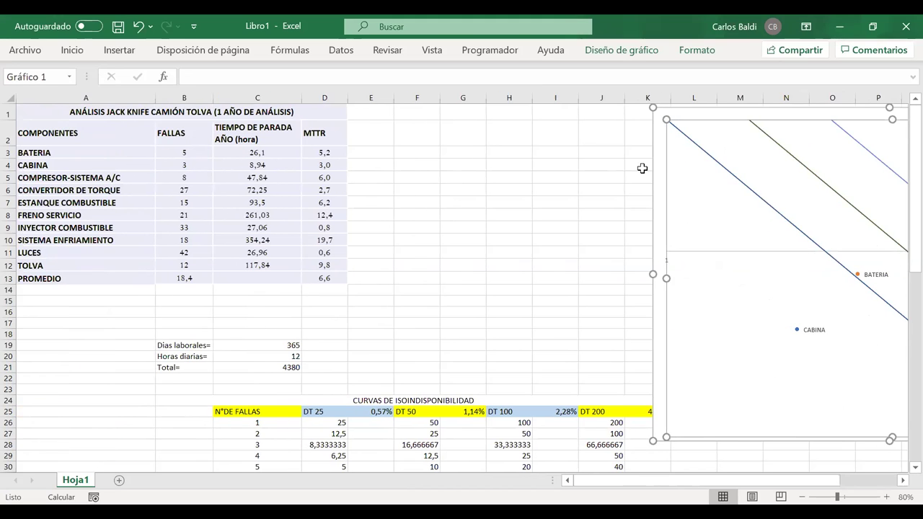
{"action": "left_click_drag", "start_coordinate": [655, 173], "coordinate": [354, 169]}
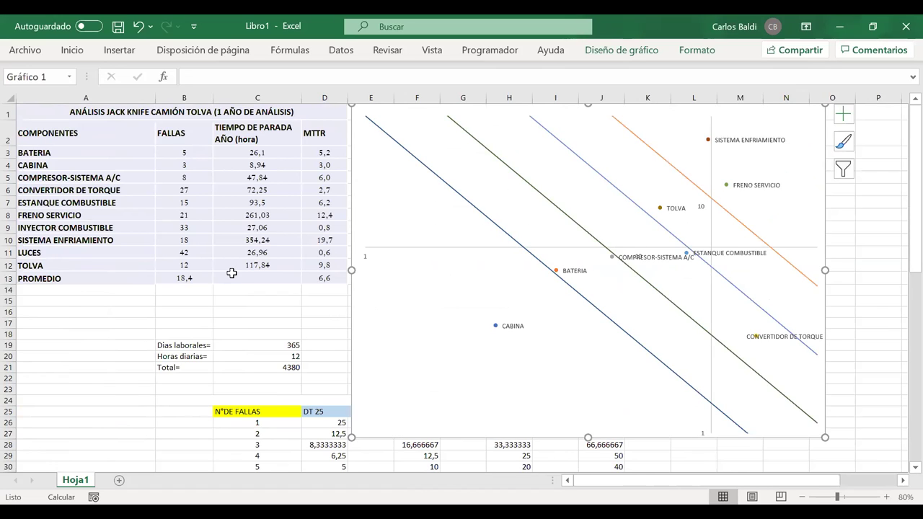
{"action": "left_click", "coordinate": [58, 256]}
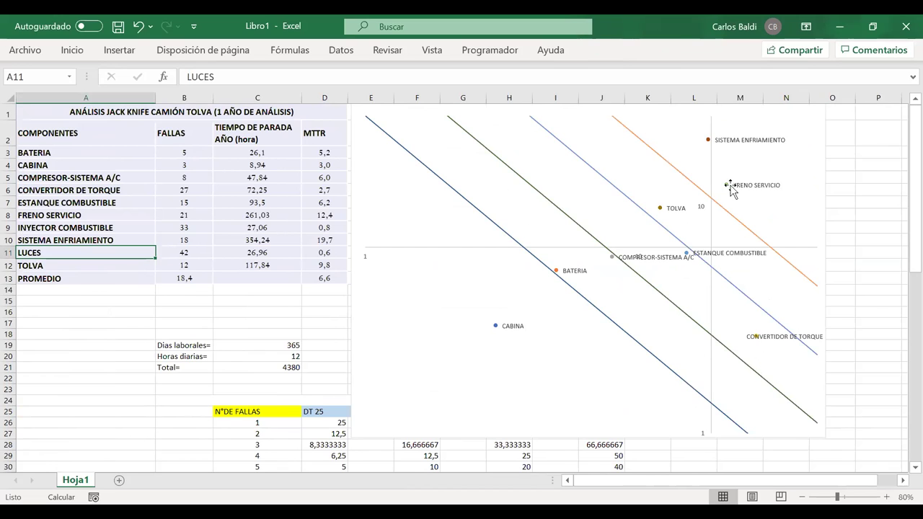
{"action": "scroll", "coordinate": [845, 190], "scroll_direction": "right", "scroll_amount": 2}
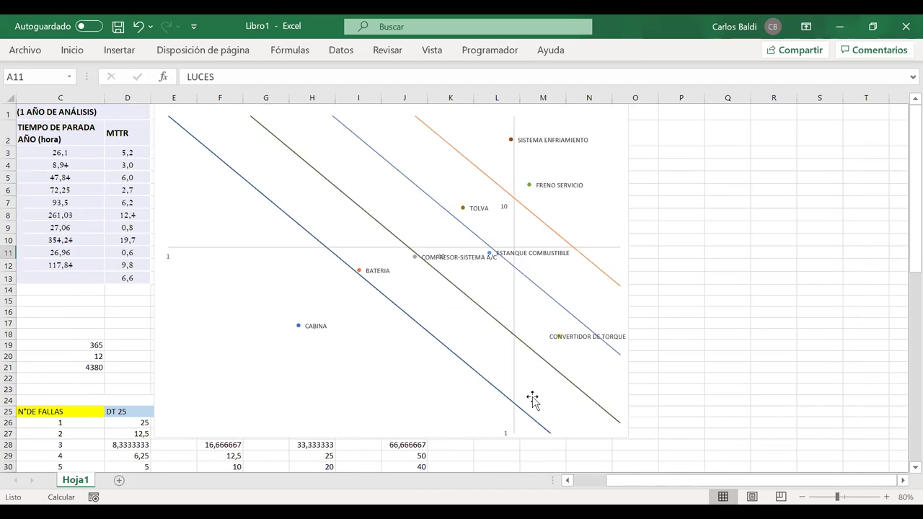
Set the minimum limit of the chart's vertical axis to 0,5.
{"action": "left_click", "coordinate": [507, 436]}
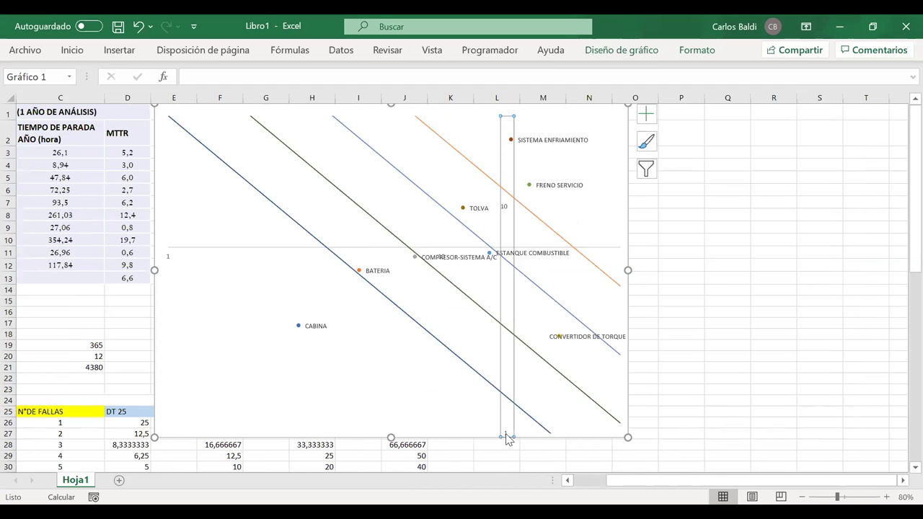
{"action": "right_click", "coordinate": [507, 437]}
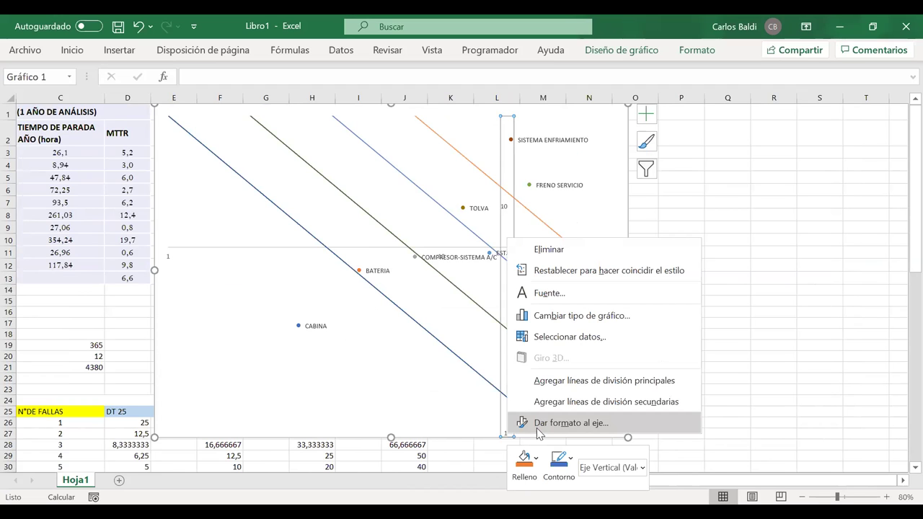
{"action": "left_click", "coordinate": [538, 424]}
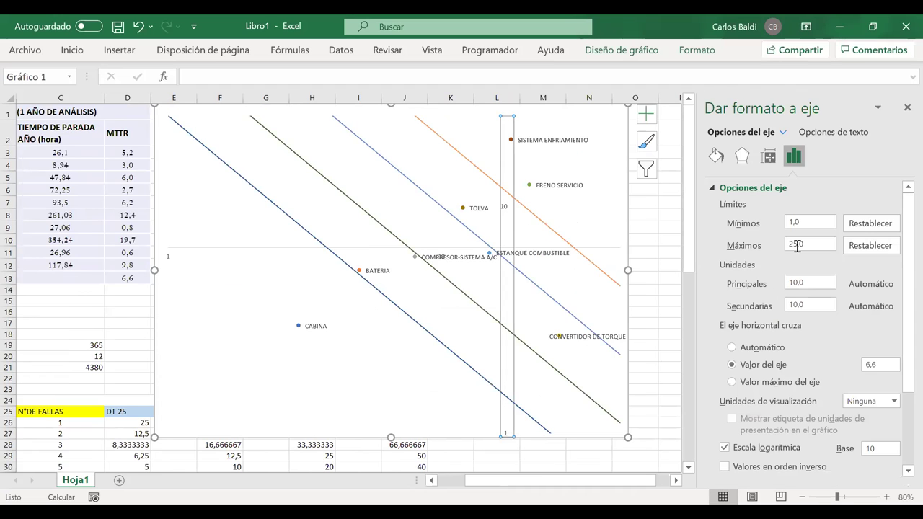
{"action": "left_click_drag", "start_coordinate": [793, 224], "coordinate": [788, 227]}
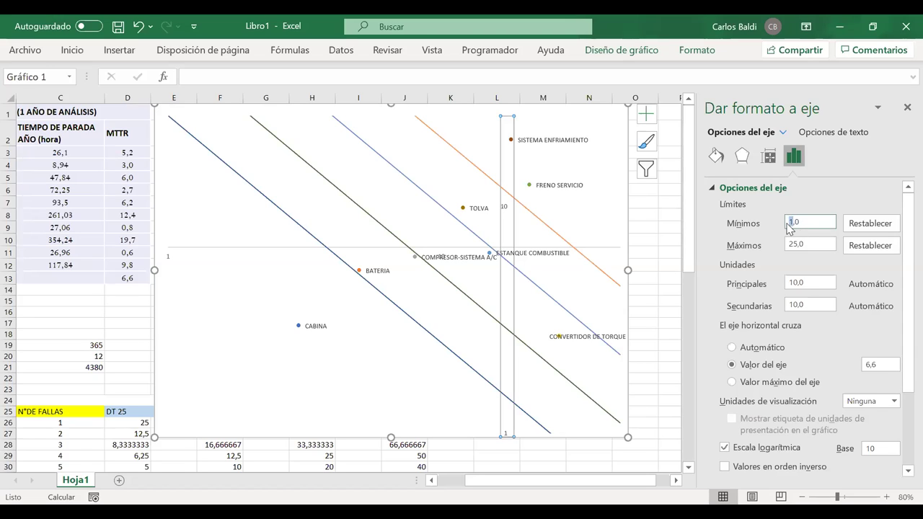
{"action": "type", "text": "0,5"}
{"action": "left_click", "coordinate": [830, 245]}
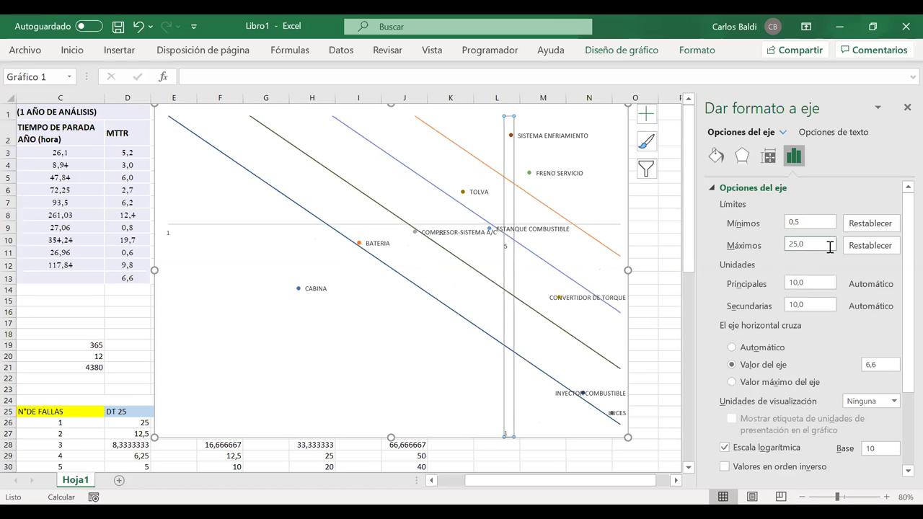
{"action": "left_click", "coordinate": [906, 107]}
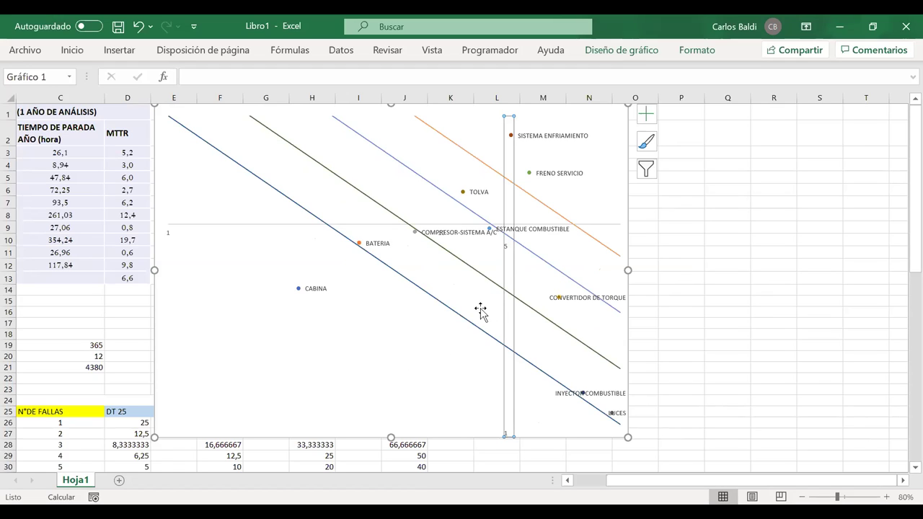
{"action": "left_click", "coordinate": [371, 375]}
{"action": "left_click", "coordinate": [742, 298]}
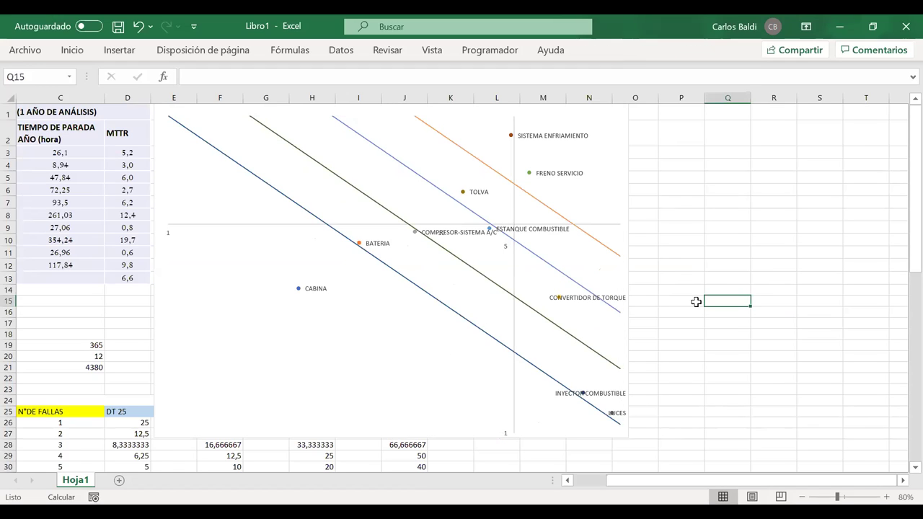
{"action": "left_click", "coordinate": [403, 336]}
{"action": "right_click", "coordinate": [485, 418]}
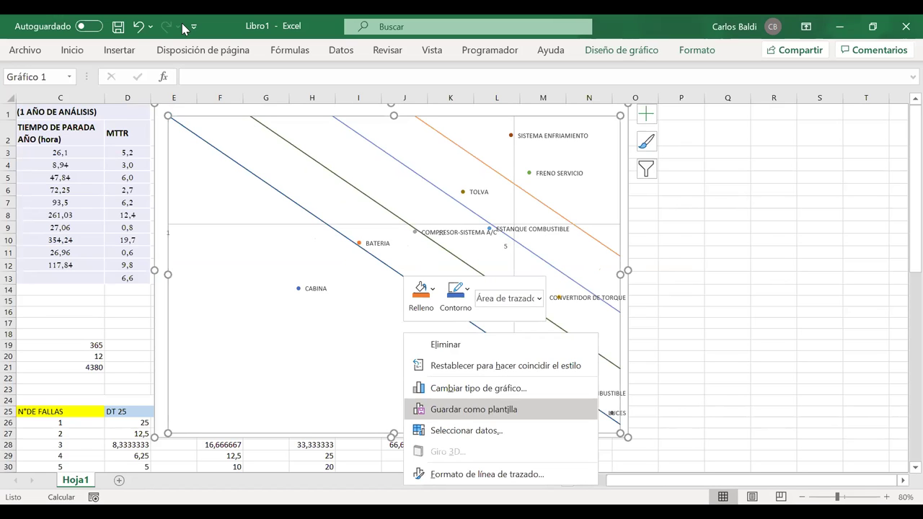
{"action": "key", "text": "Return"}
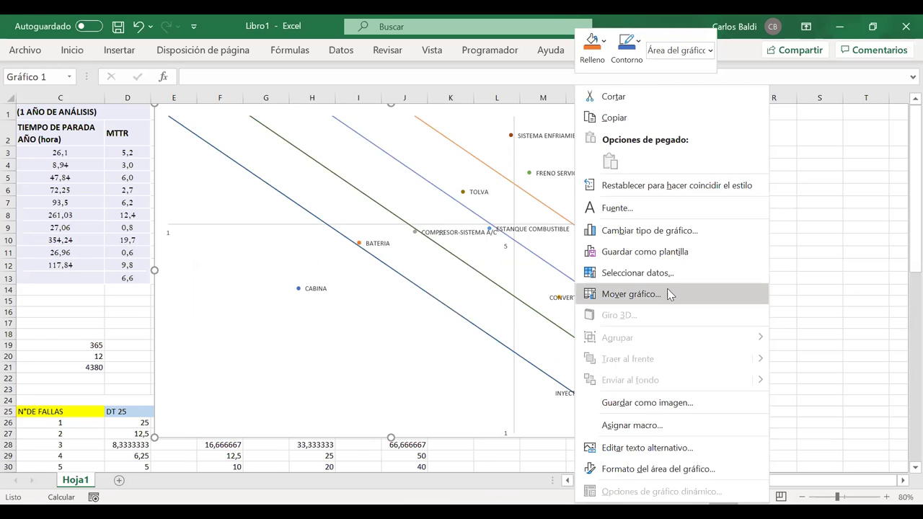
{"action": "key", "text": "Return"}
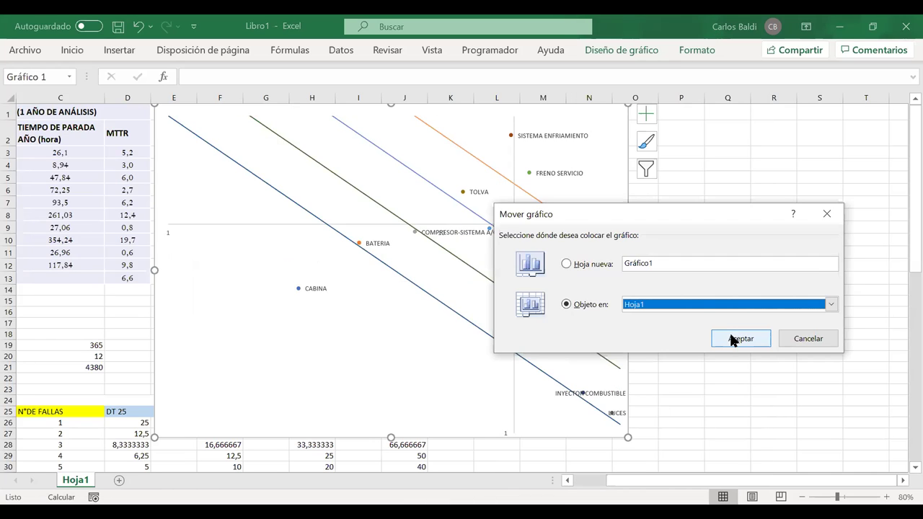
{"action": "key", "text": "Escape"}
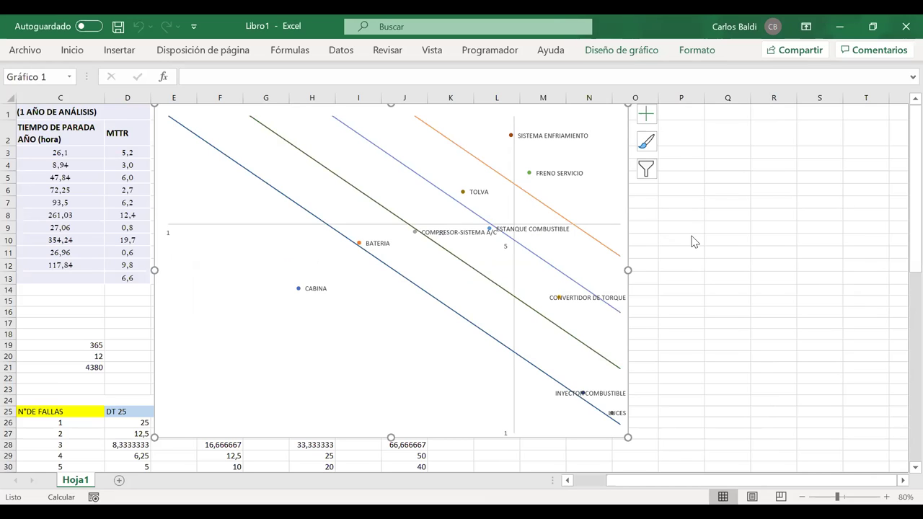
Move the chart to a new chart sheet named Gráfico1.
{"action": "right_click", "coordinate": [625, 278]}
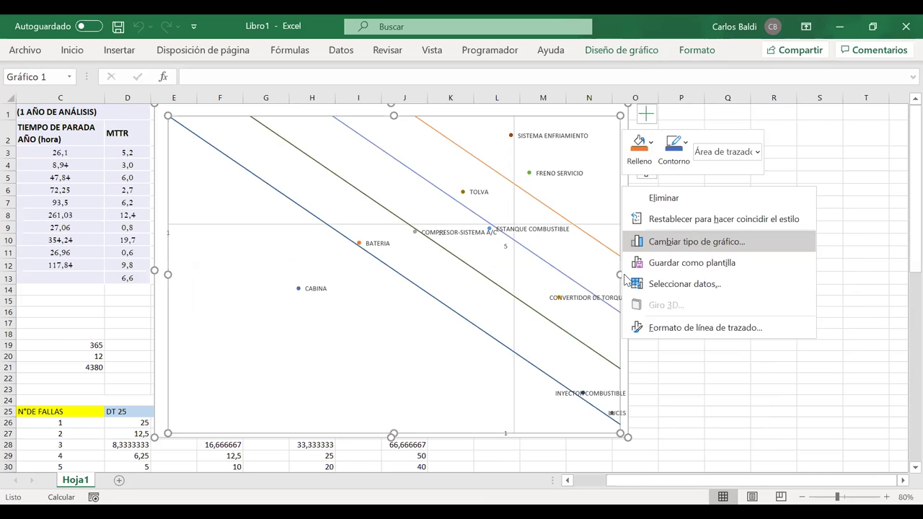
{"action": "left_click", "coordinate": [628, 377]}
{"action": "right_click", "coordinate": [627, 377]}
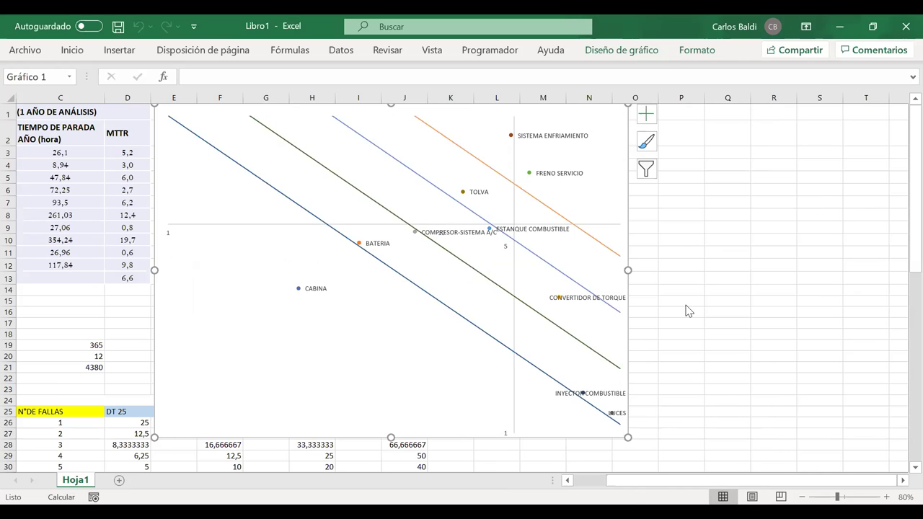
{"action": "left_click", "coordinate": [693, 302]}
{"action": "left_click", "coordinate": [589, 274]}
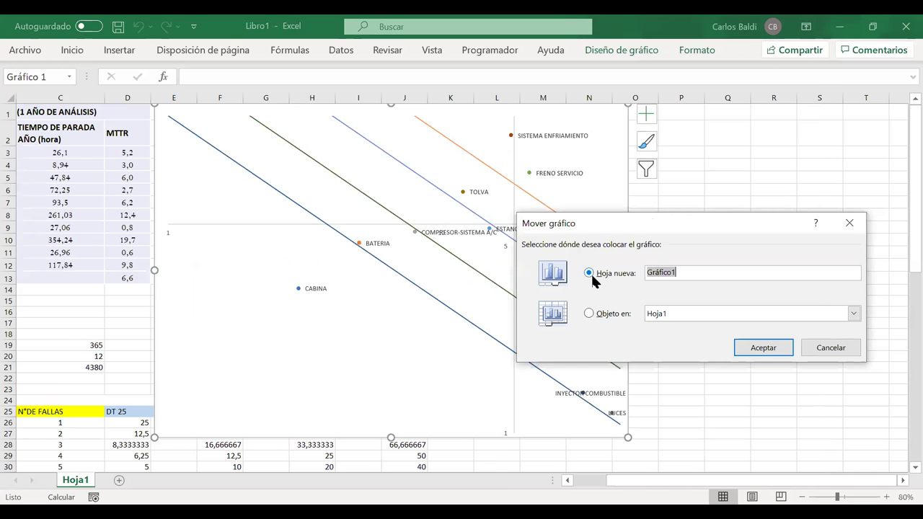
{"action": "left_click", "coordinate": [761, 348]}
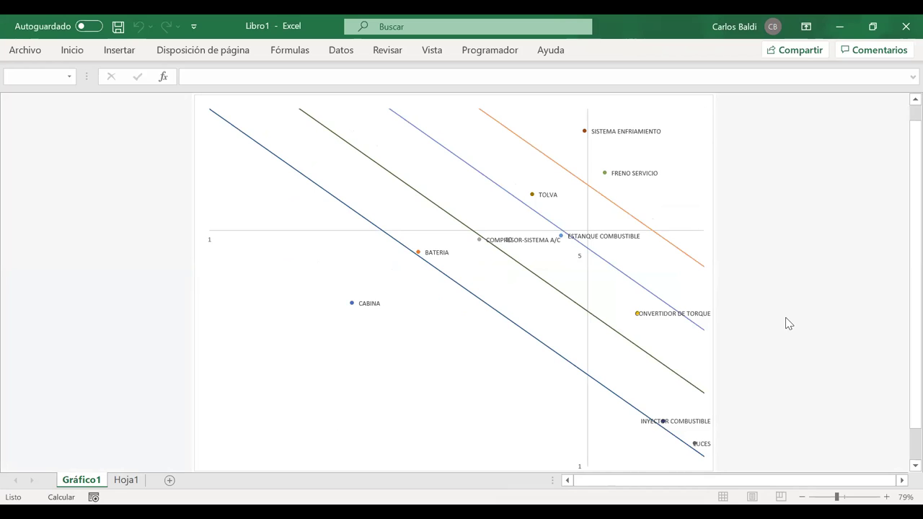
Set the base value of the DT 25 curve to 15 and the DT 200 curve to 300 on Hoja1, and return to Gráfico1.
{"action": "left_click", "coordinate": [122, 481]}
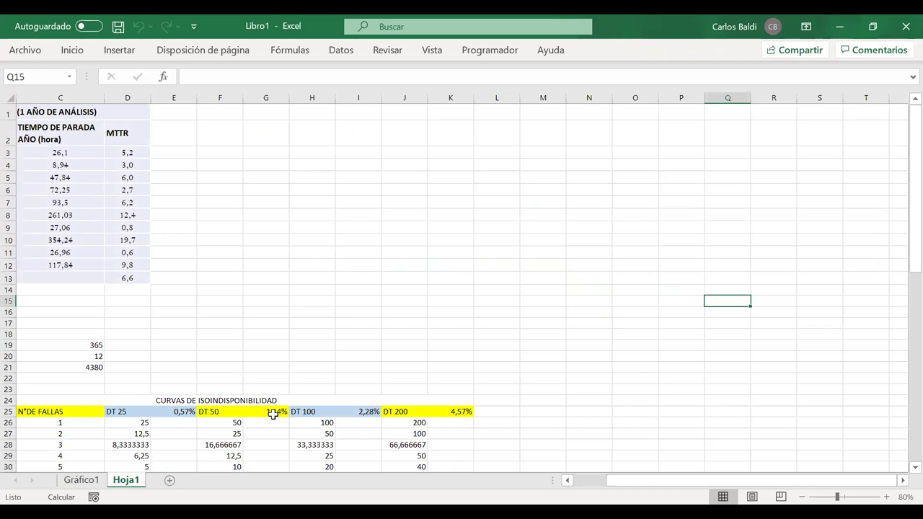
{"action": "left_click", "coordinate": [130, 424]}
{"action": "type", "text": "15"}
{"action": "key", "text": "Return"}
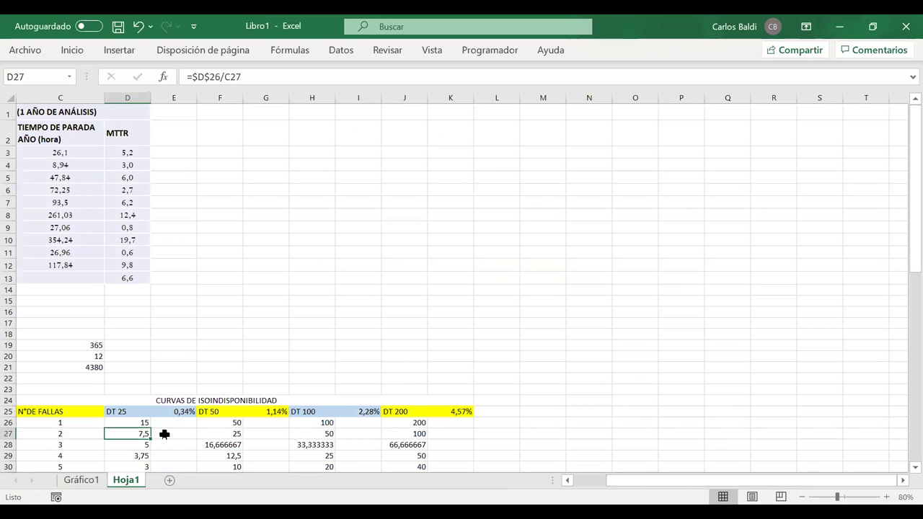
{"action": "left_click", "coordinate": [410, 427]}
{"action": "type", "text": "300"}
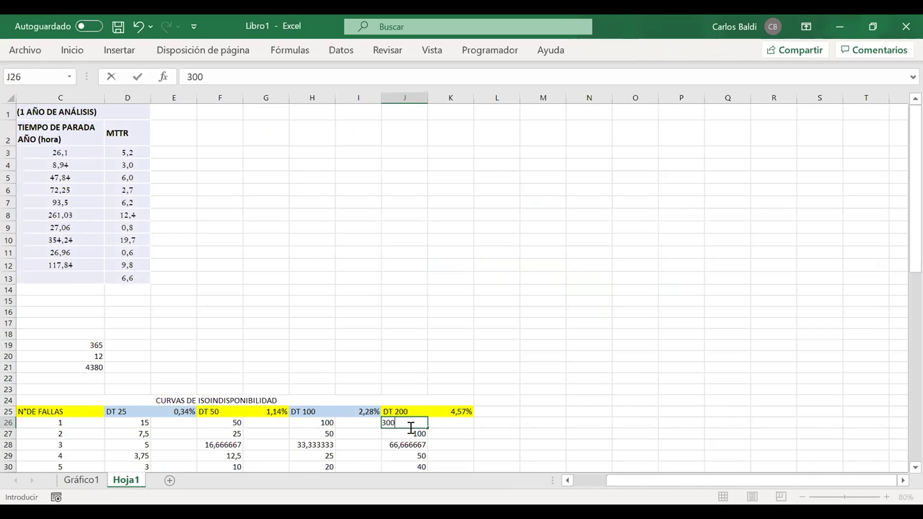
{"action": "key", "text": "Return"}
{"action": "left_click", "coordinate": [80, 481]}
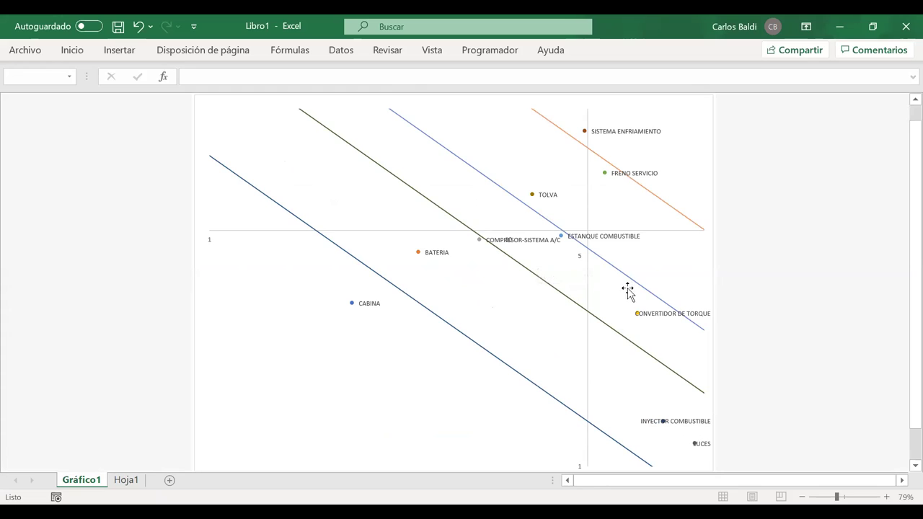
{"action": "left_click", "coordinate": [223, 167]}
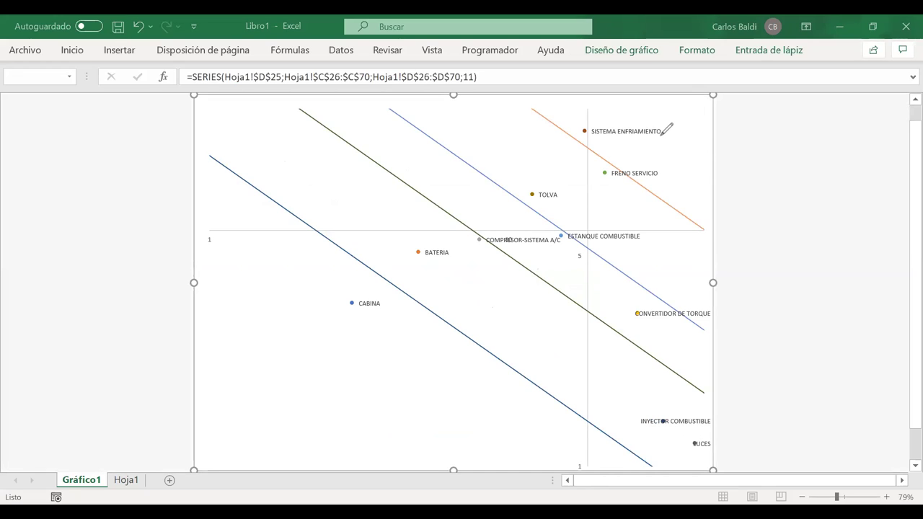
{"action": "left_click_drag", "start_coordinate": [502, 101], "coordinate": [505, 114]}
{"action": "left_click_drag", "start_coordinate": [513, 101], "coordinate": [533, 96]}
{"action": "mouse_move", "coordinate": [524, 100]}
{"action": "left_mouse_down"}
{"action": "mouse_move", "coordinate": [523, 113]}
{"action": "mouse_move", "coordinate": [565, 104]}
{"action": "mouse_move", "coordinate": [590, 133]}
{"action": "left_mouse_up"}
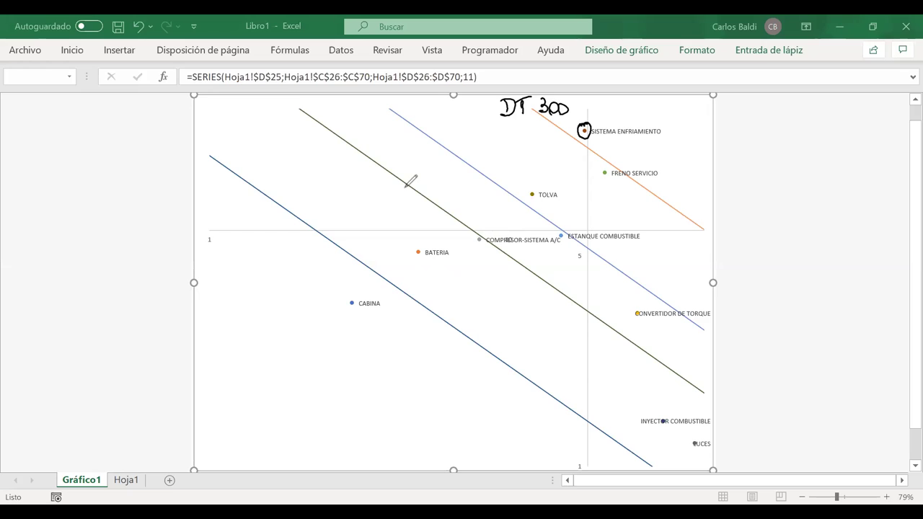
{"action": "mouse_move", "coordinate": [281, 108]}
{"action": "left_mouse_down"}
{"action": "mouse_move", "coordinate": [292, 116]}
{"action": "mouse_move", "coordinate": [313, 102]}
{"action": "mouse_move", "coordinate": [314, 122]}
{"action": "mouse_move", "coordinate": [328, 112]}
{"action": "left_mouse_up"}
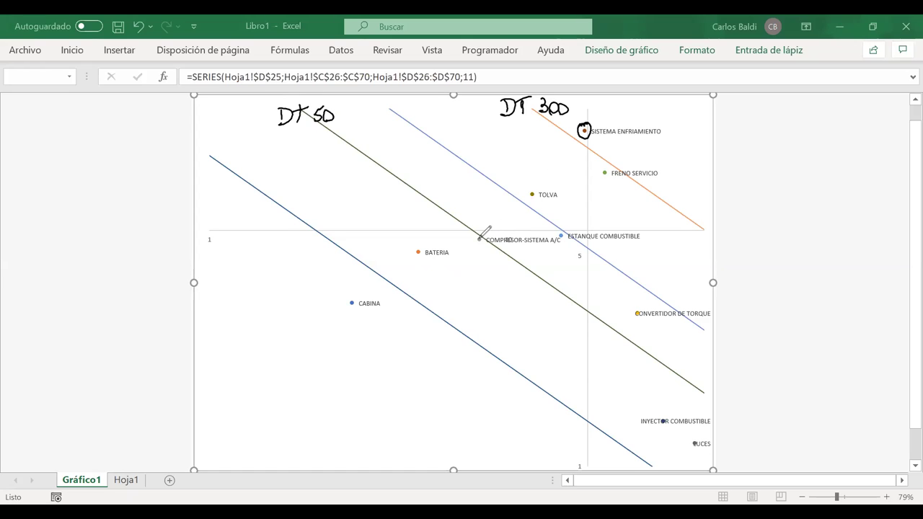
{"action": "left_click_drag", "start_coordinate": [473, 236], "coordinate": [478, 248]}
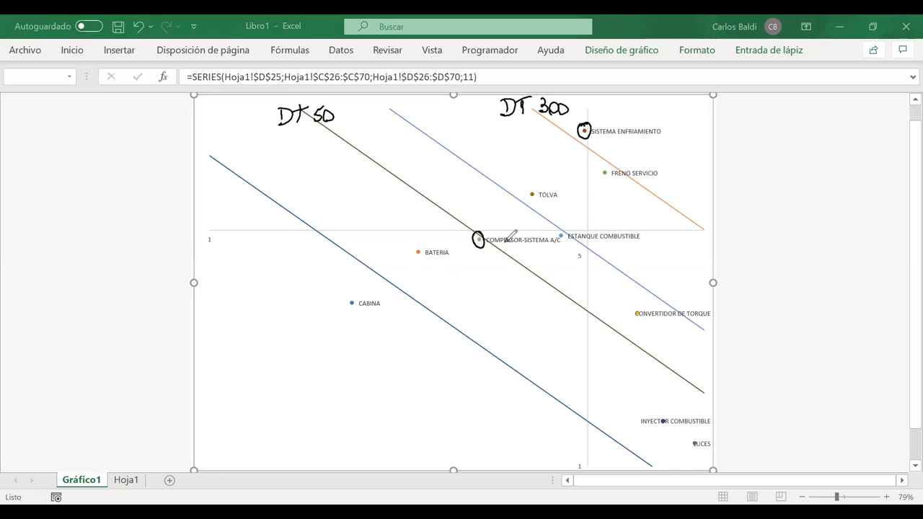
{"action": "mouse_move", "coordinate": [100, 176]}
{"action": "left_mouse_down"}
{"action": "mouse_move", "coordinate": [84, 205]}
{"action": "mouse_move", "coordinate": [113, 190]}
{"action": "mouse_move", "coordinate": [153, 213]}
{"action": "mouse_move", "coordinate": [132, 230]}
{"action": "left_mouse_up"}
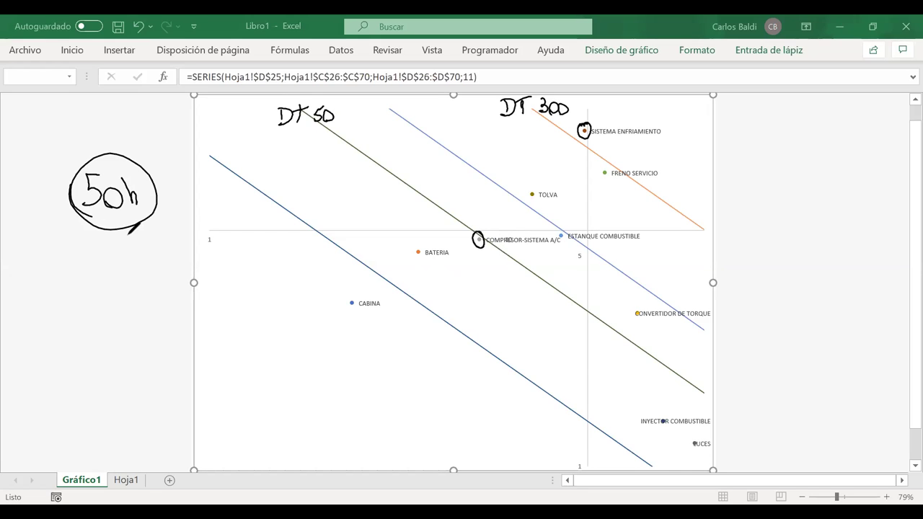